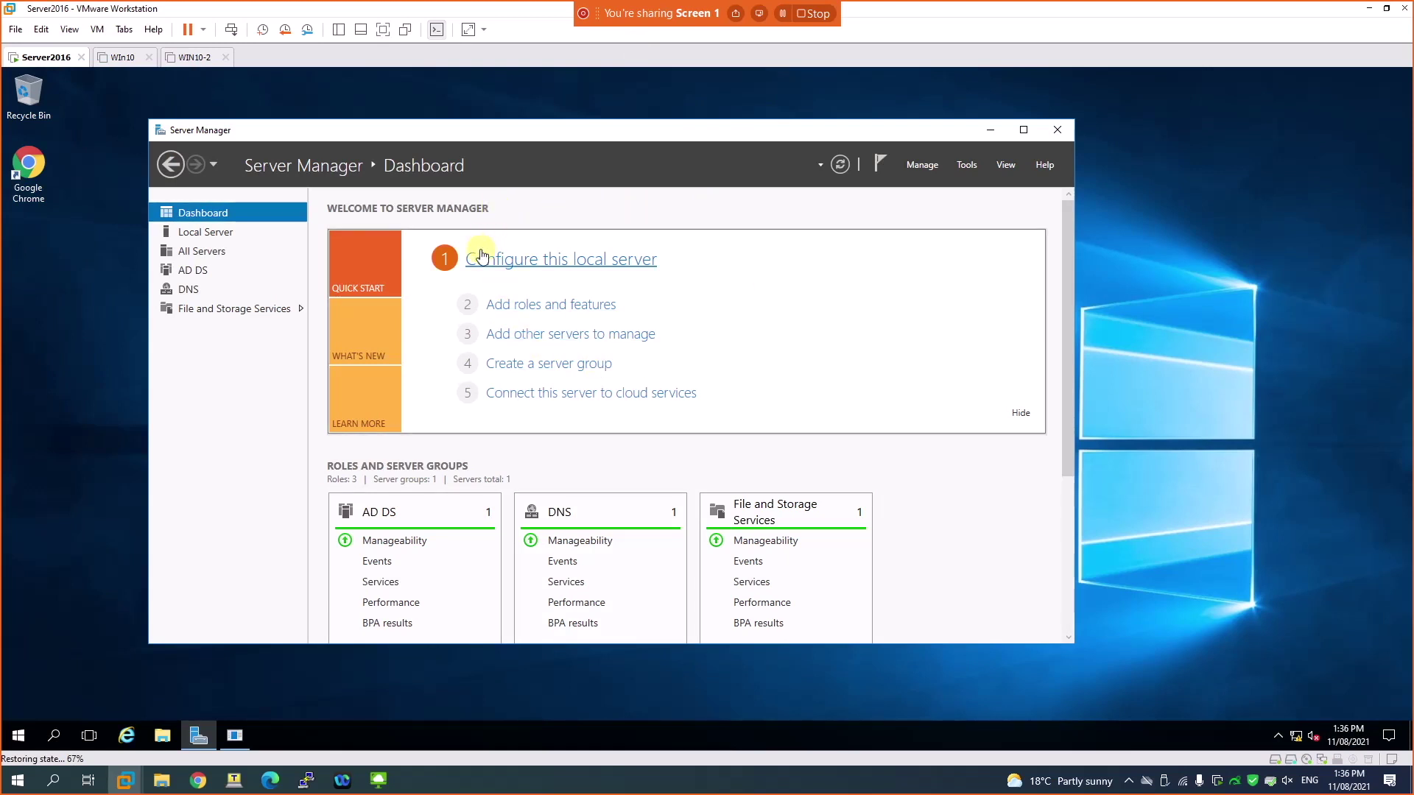
Step: Review the server entries and events of the AD DS and DNS roles
{"action": "left_click", "coordinate": [196, 273]}
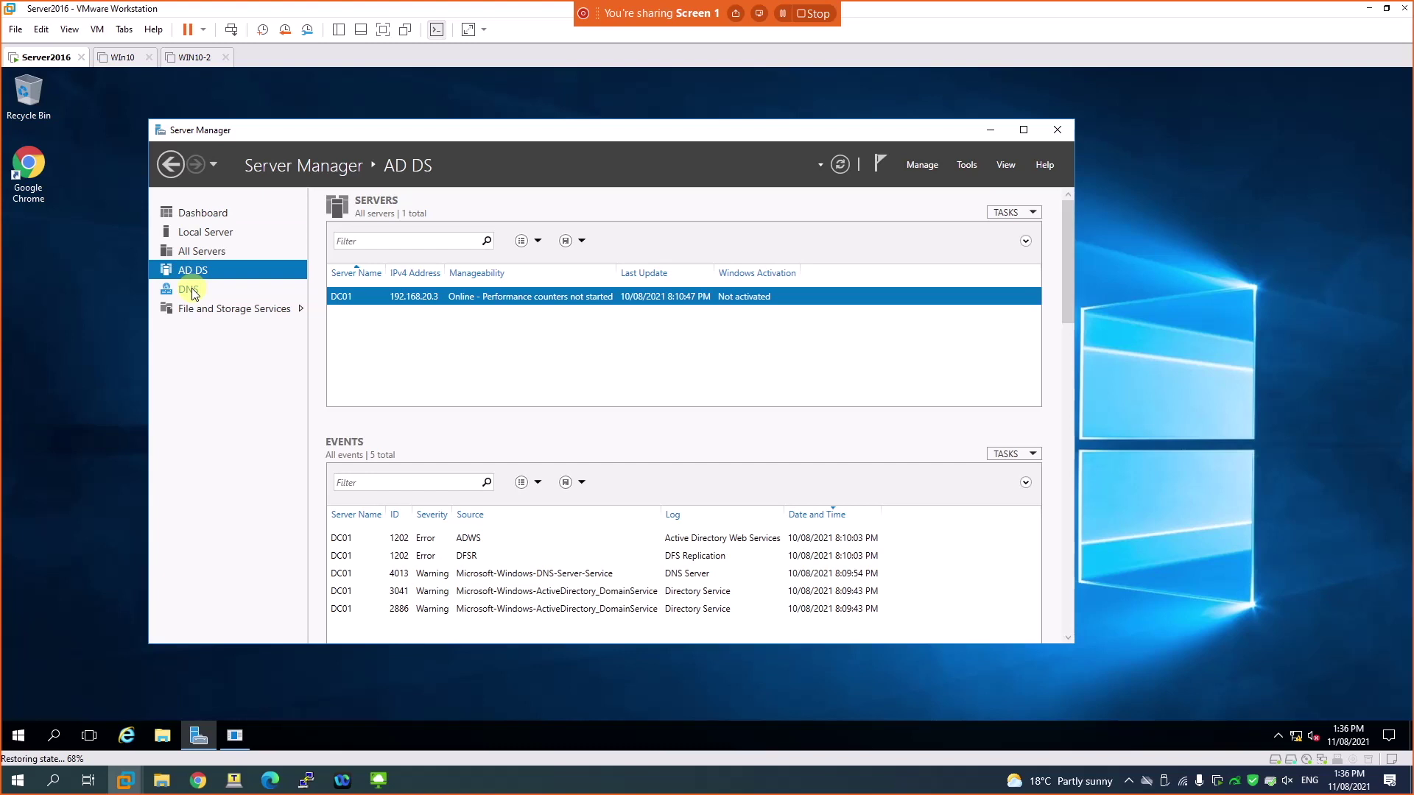
{"action": "left_click", "coordinate": [191, 289]}
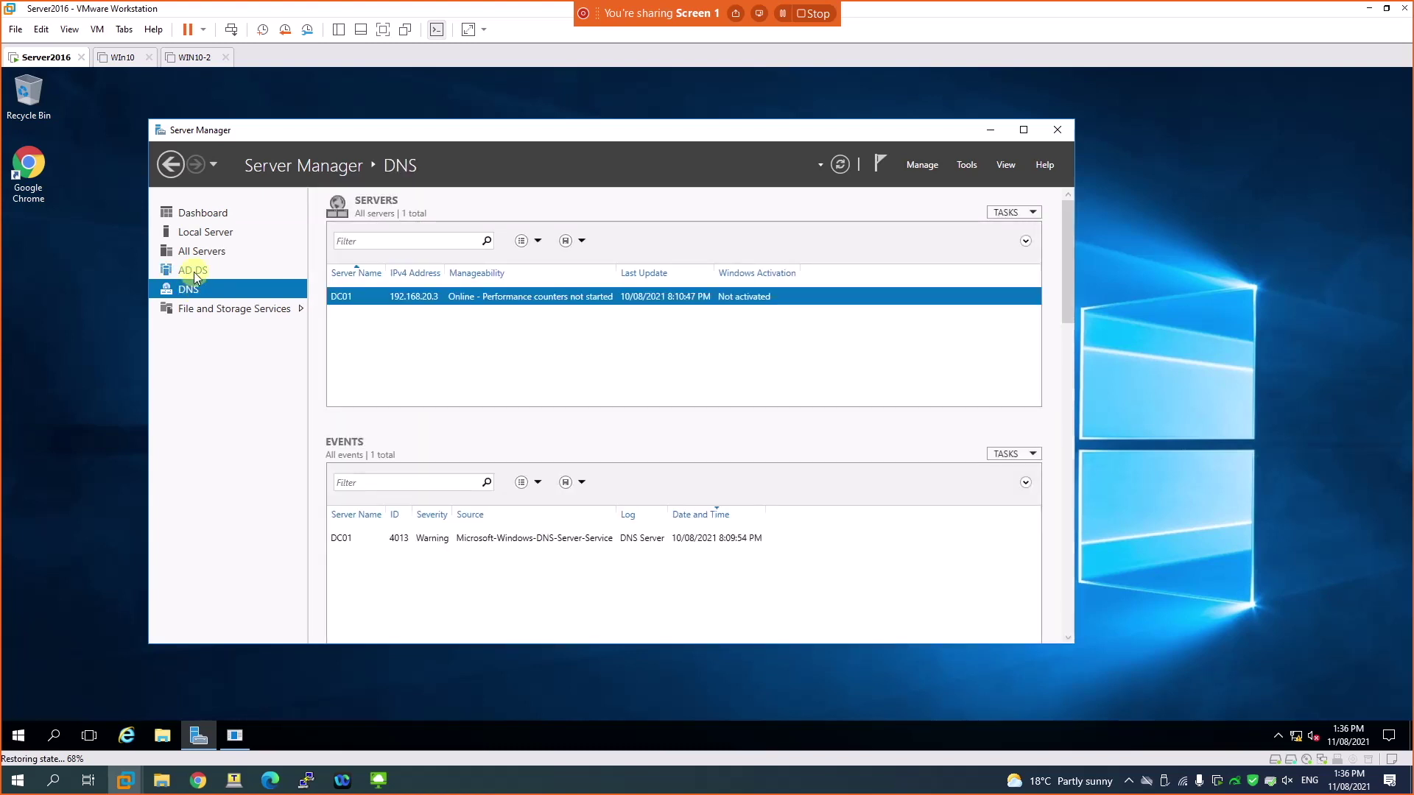
{"action": "left_click", "coordinate": [193, 271]}
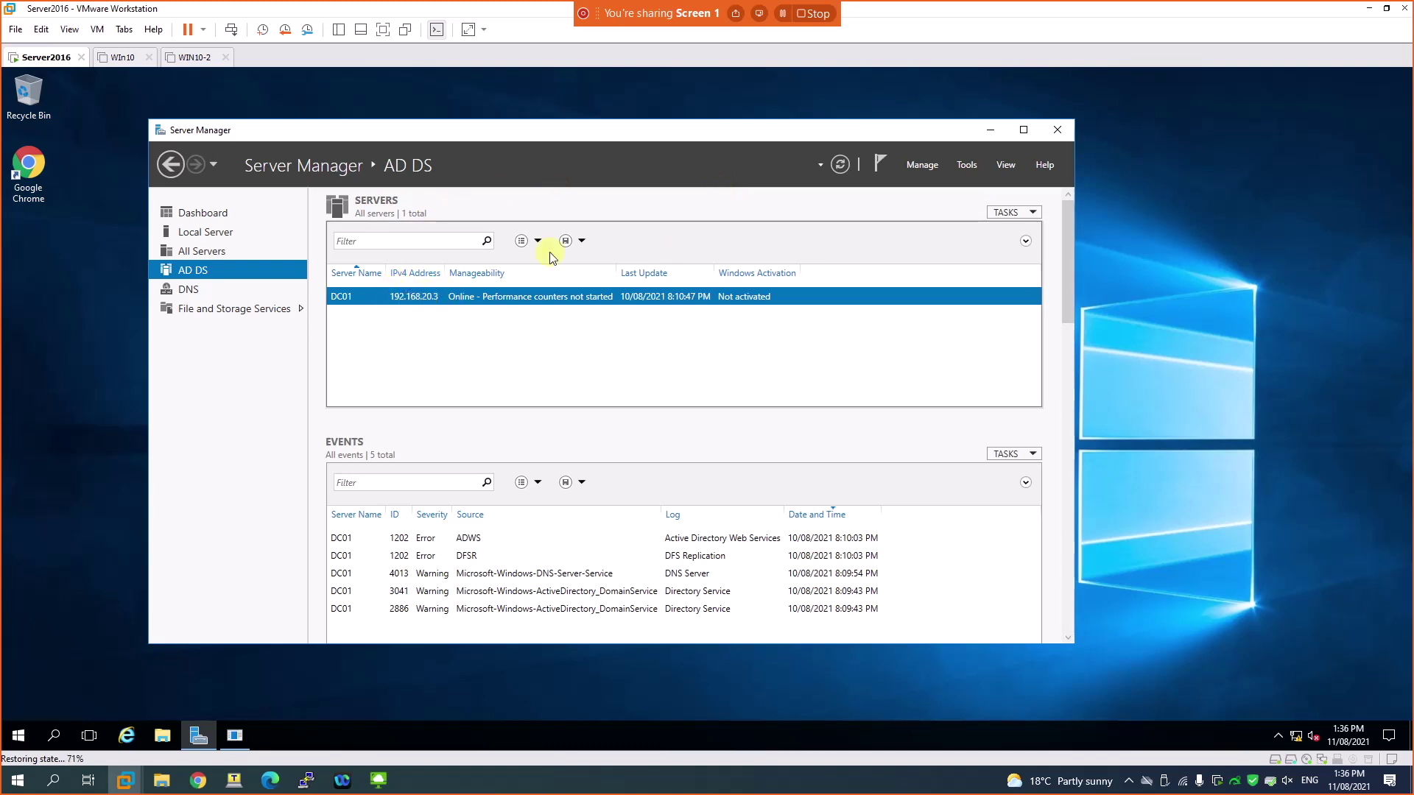
Step: Open the properties of the server's Ethernet0 network adapter
{"action": "right_click", "coordinate": [1299, 737]}
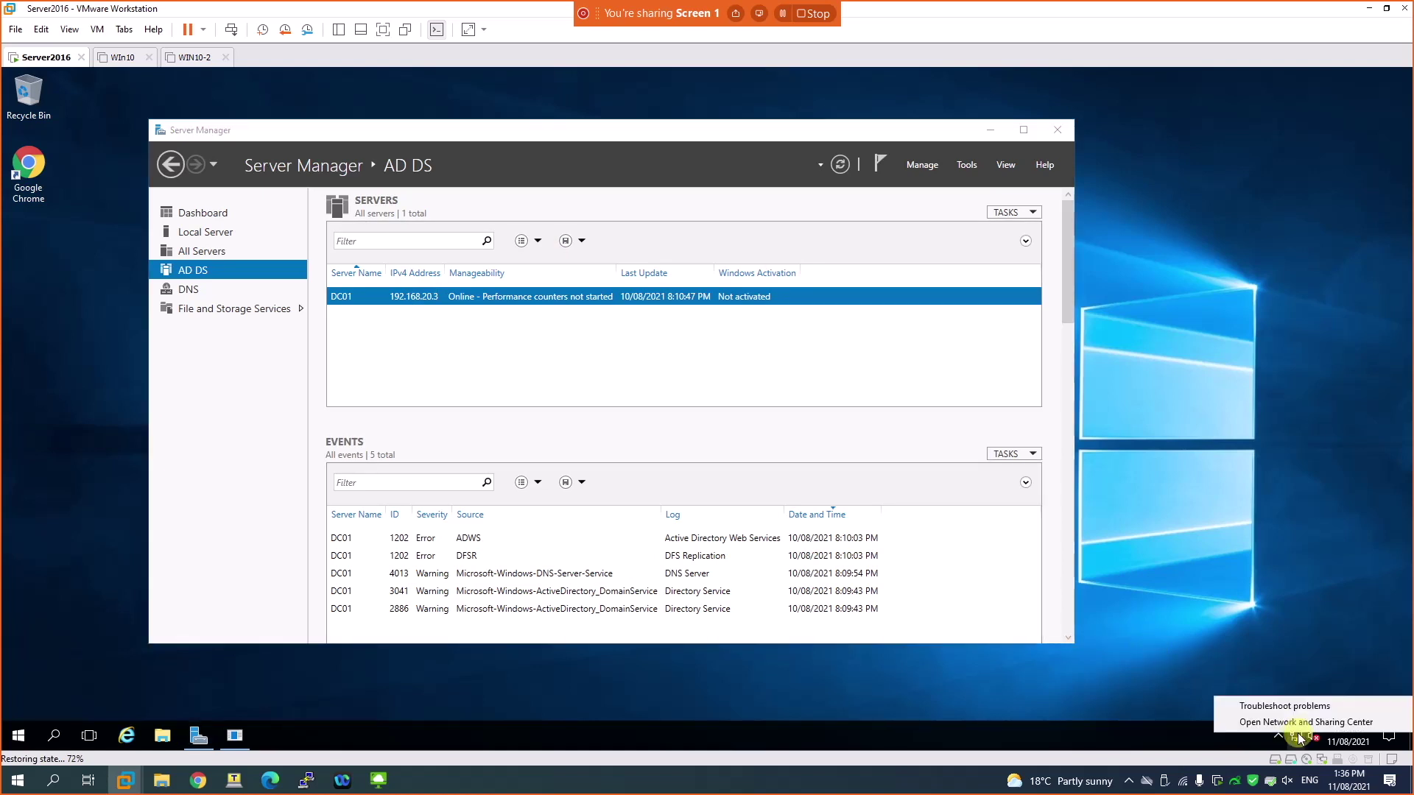
{"action": "left_click", "coordinate": [1295, 728]}
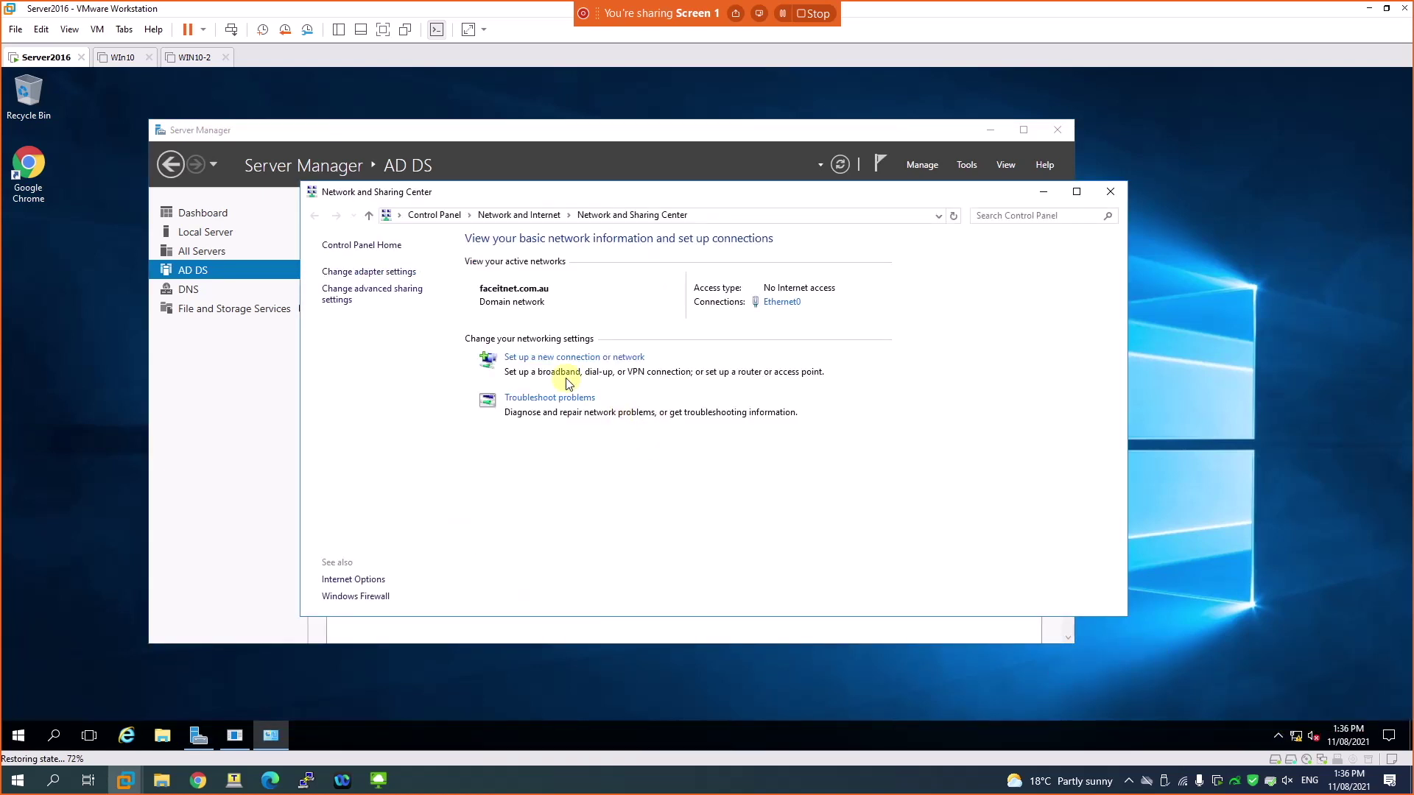
{"action": "left_click", "coordinate": [379, 273]}
{"action": "right_click", "coordinate": [423, 332]}
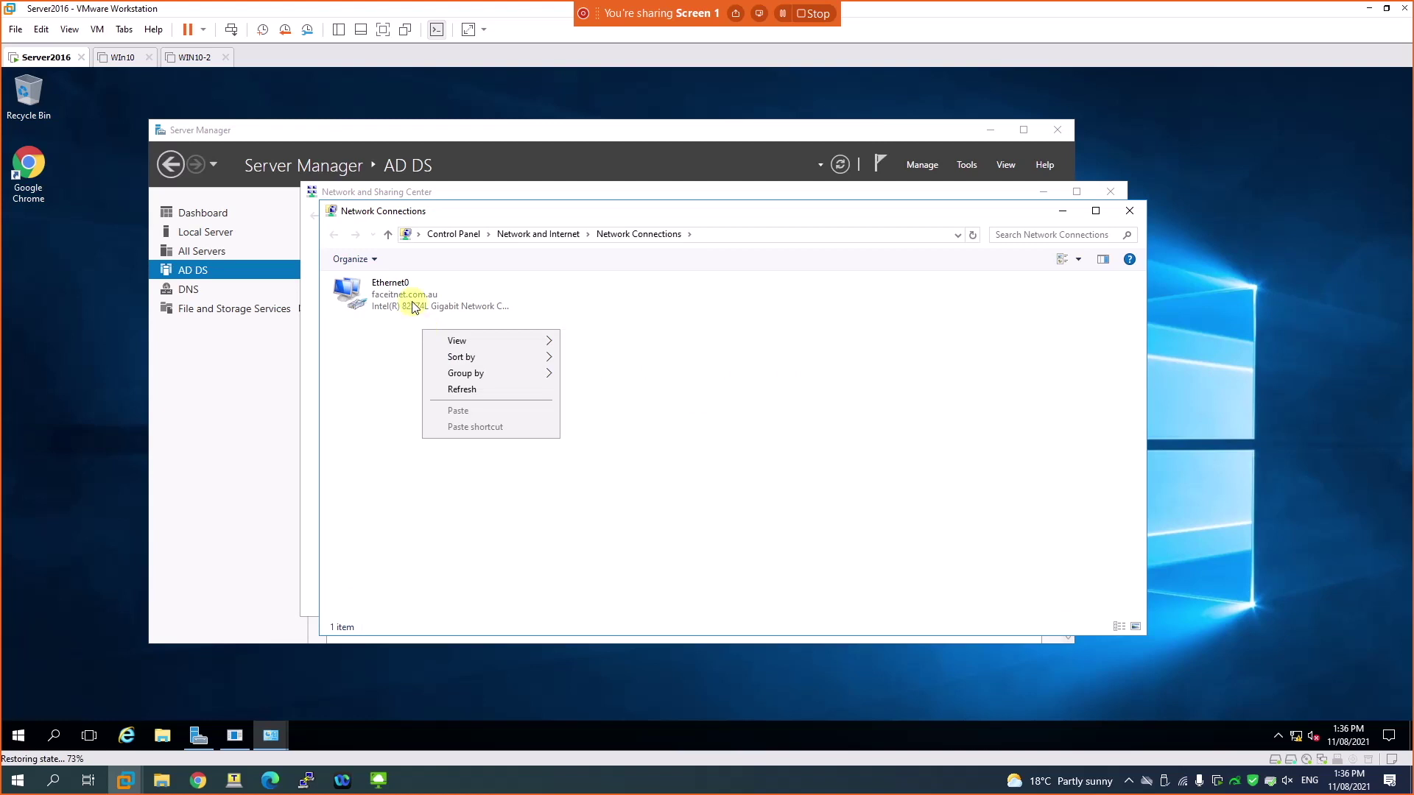
{"action": "left_click", "coordinate": [410, 306]}
{"action": "right_click", "coordinate": [414, 302]}
{"action": "left_click", "coordinate": [440, 443]}
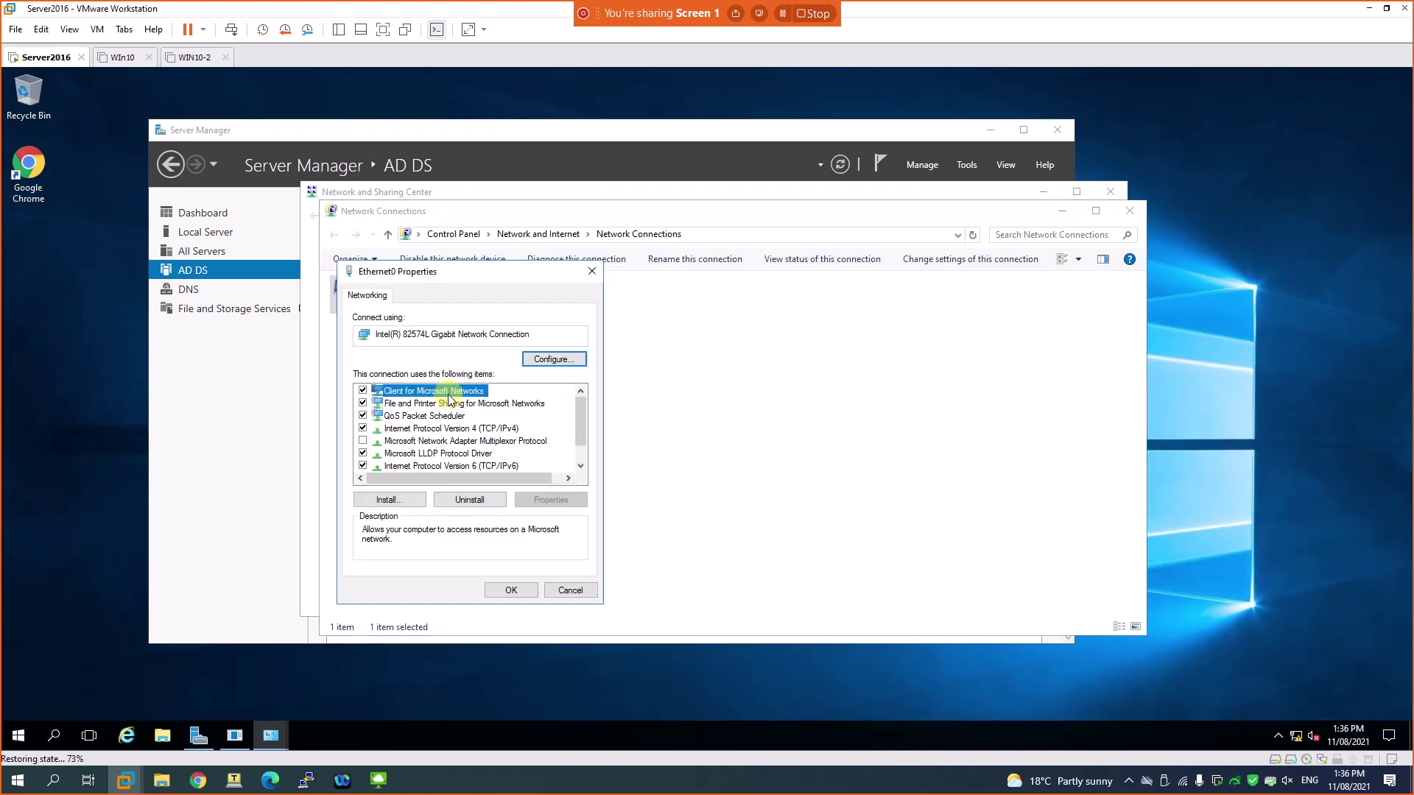
Step: Check the adapter's Internet Protocol Version 4 address and DNS settings, closing all network windows when done
{"action": "left_click", "coordinate": [466, 429]}
{"action": "left_click", "coordinate": [550, 499]}
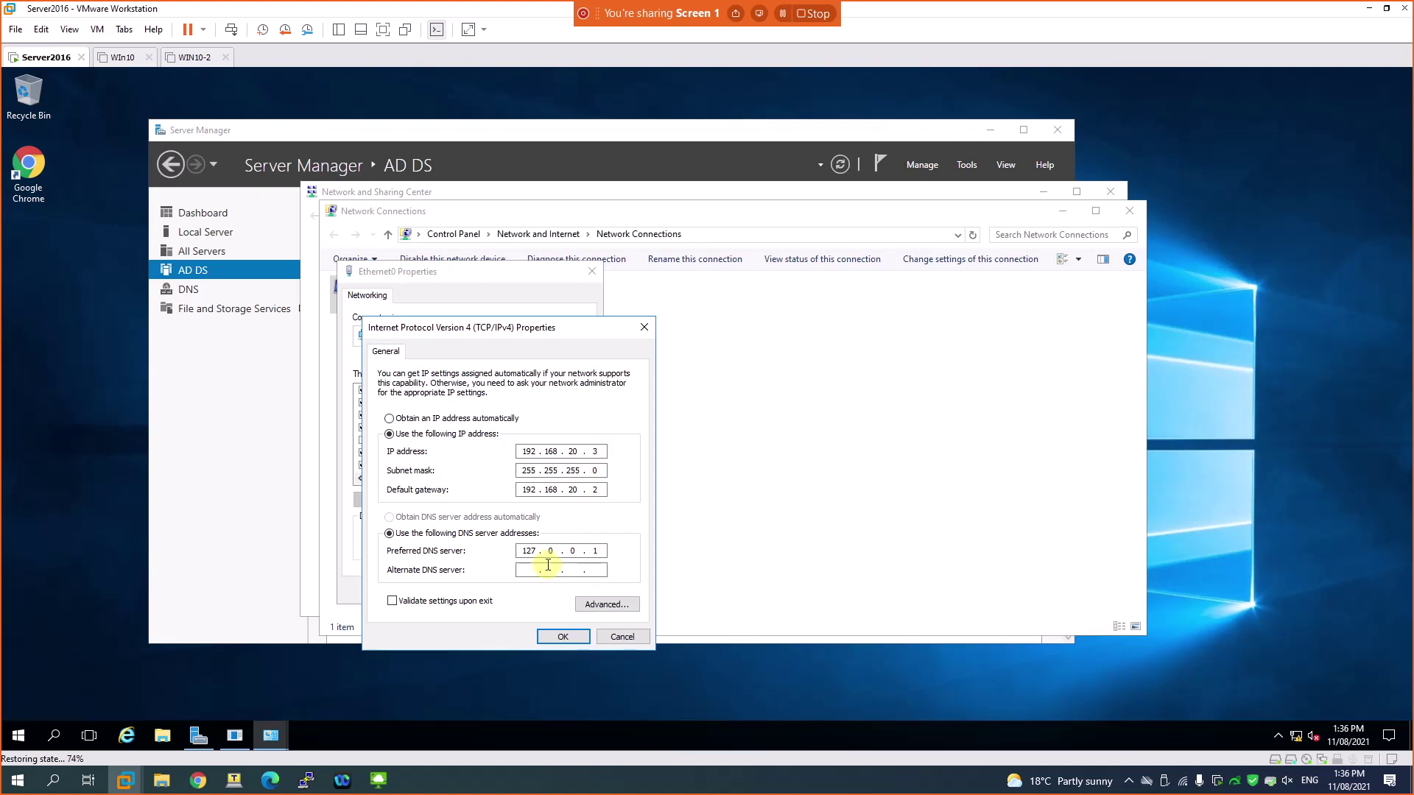
{"action": "left_click", "coordinate": [564, 637]}
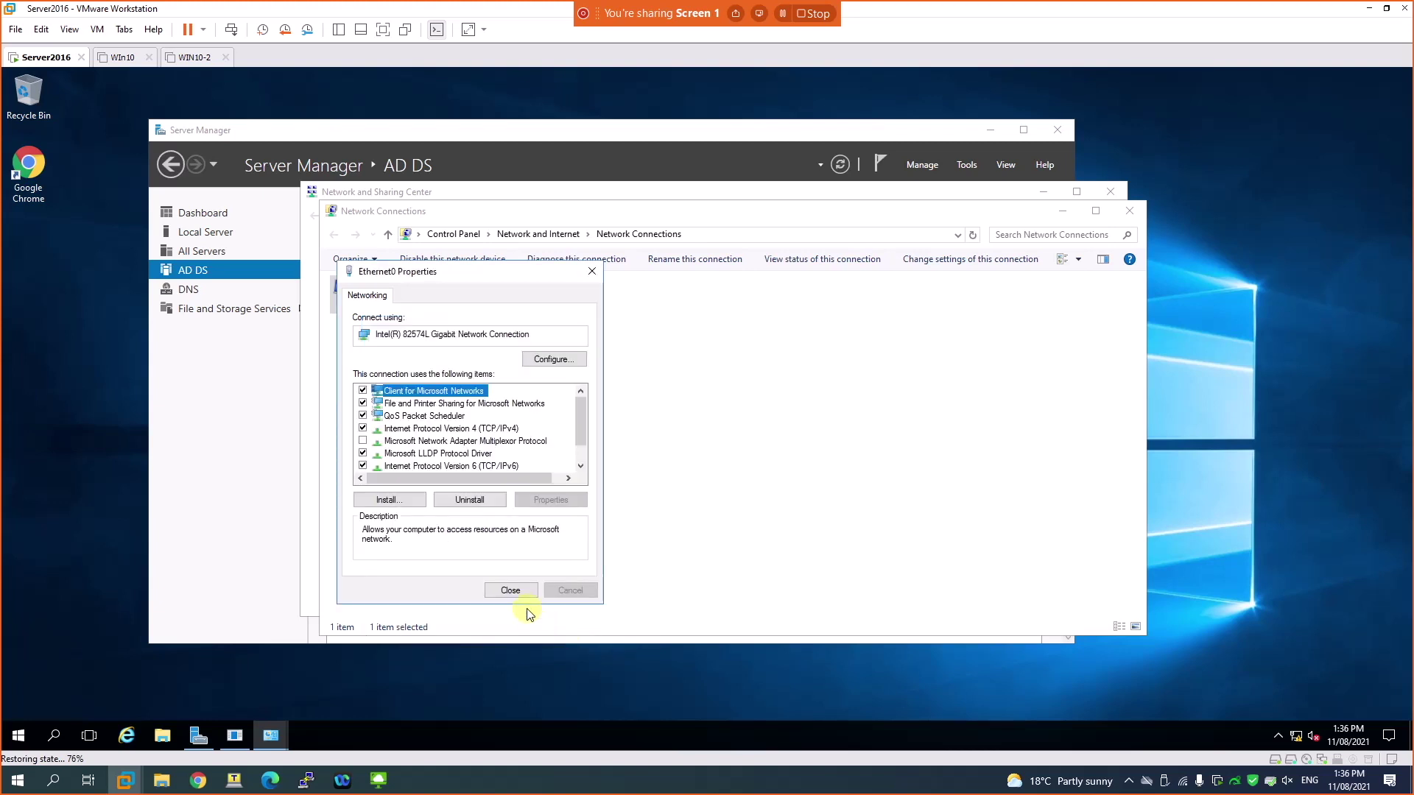
{"action": "left_click", "coordinate": [515, 591]}
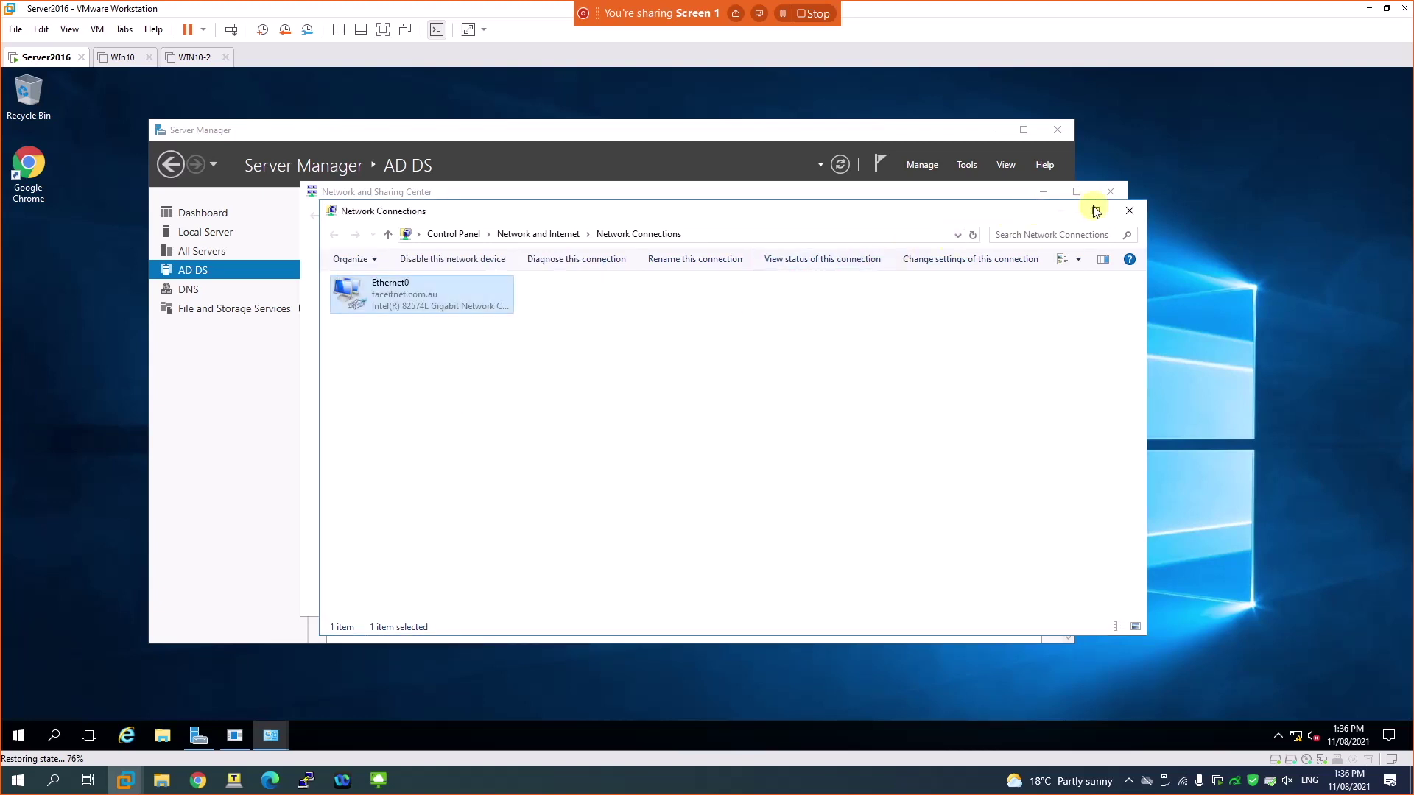
{"action": "left_click", "coordinate": [1120, 209]}
{"action": "left_click", "coordinate": [1112, 193]}
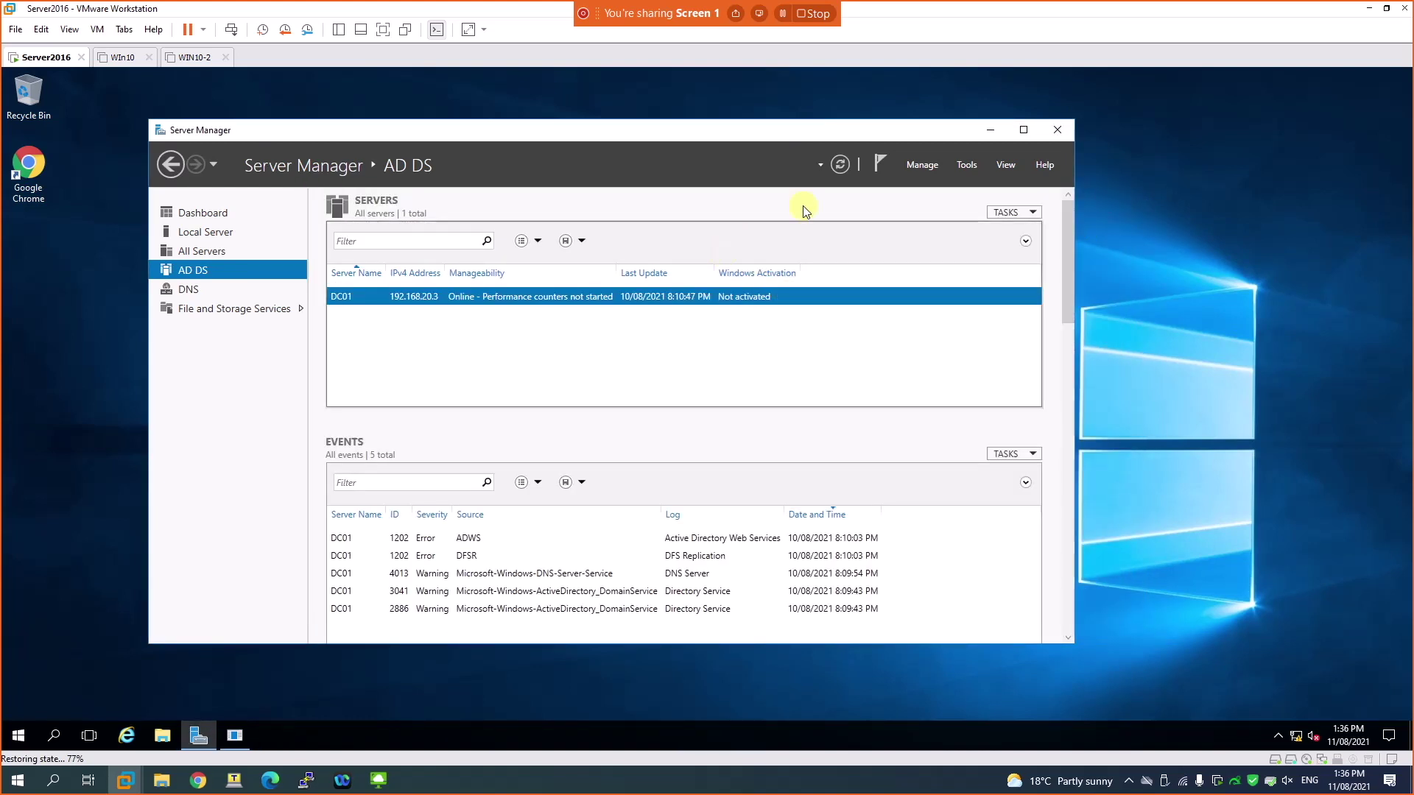
Step: Start adding roles and features with a role-based or feature-based installation on the server DC01.faceitnet.com.au
{"action": "left_click", "coordinate": [918, 167]}
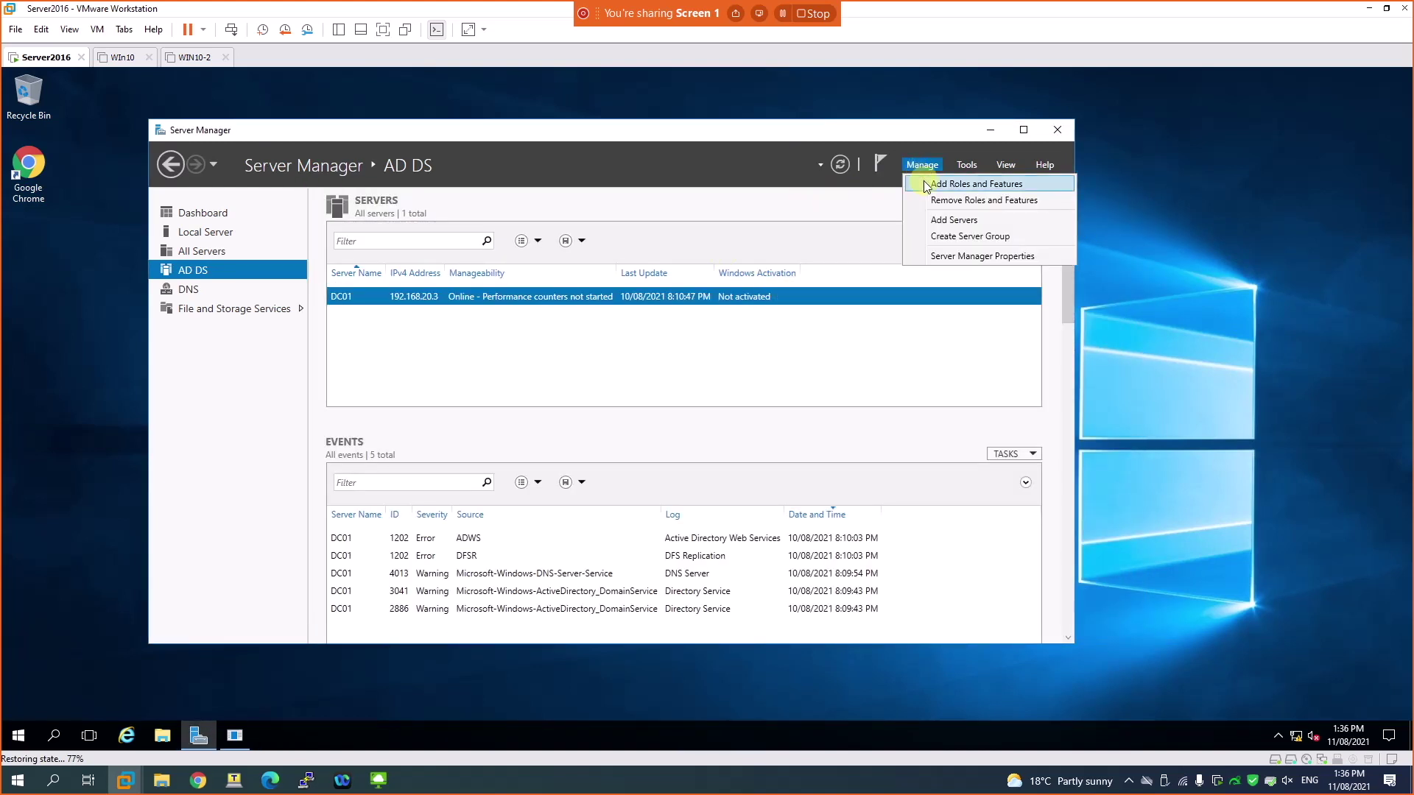
{"action": "left_click", "coordinate": [927, 185]}
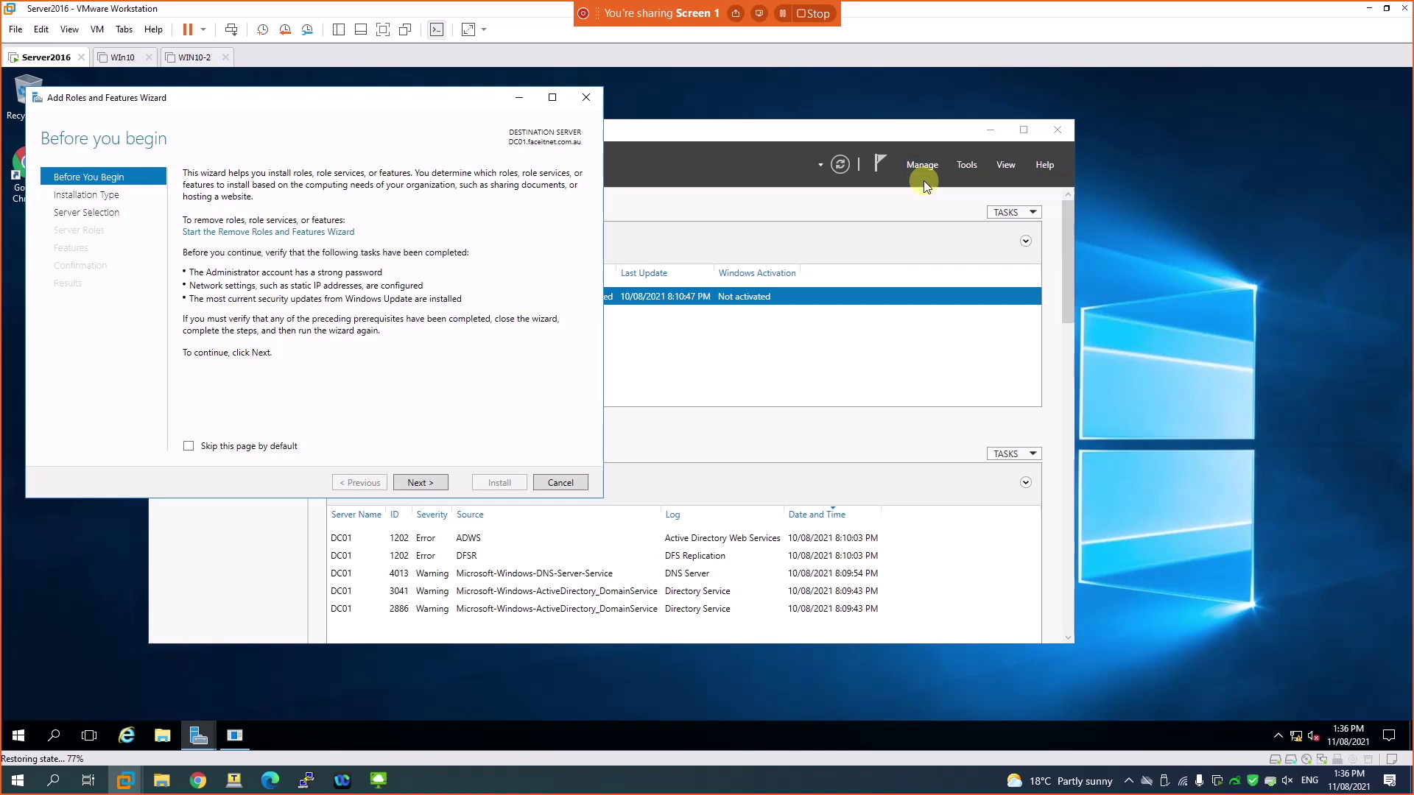
{"action": "left_click", "coordinate": [429, 486]}
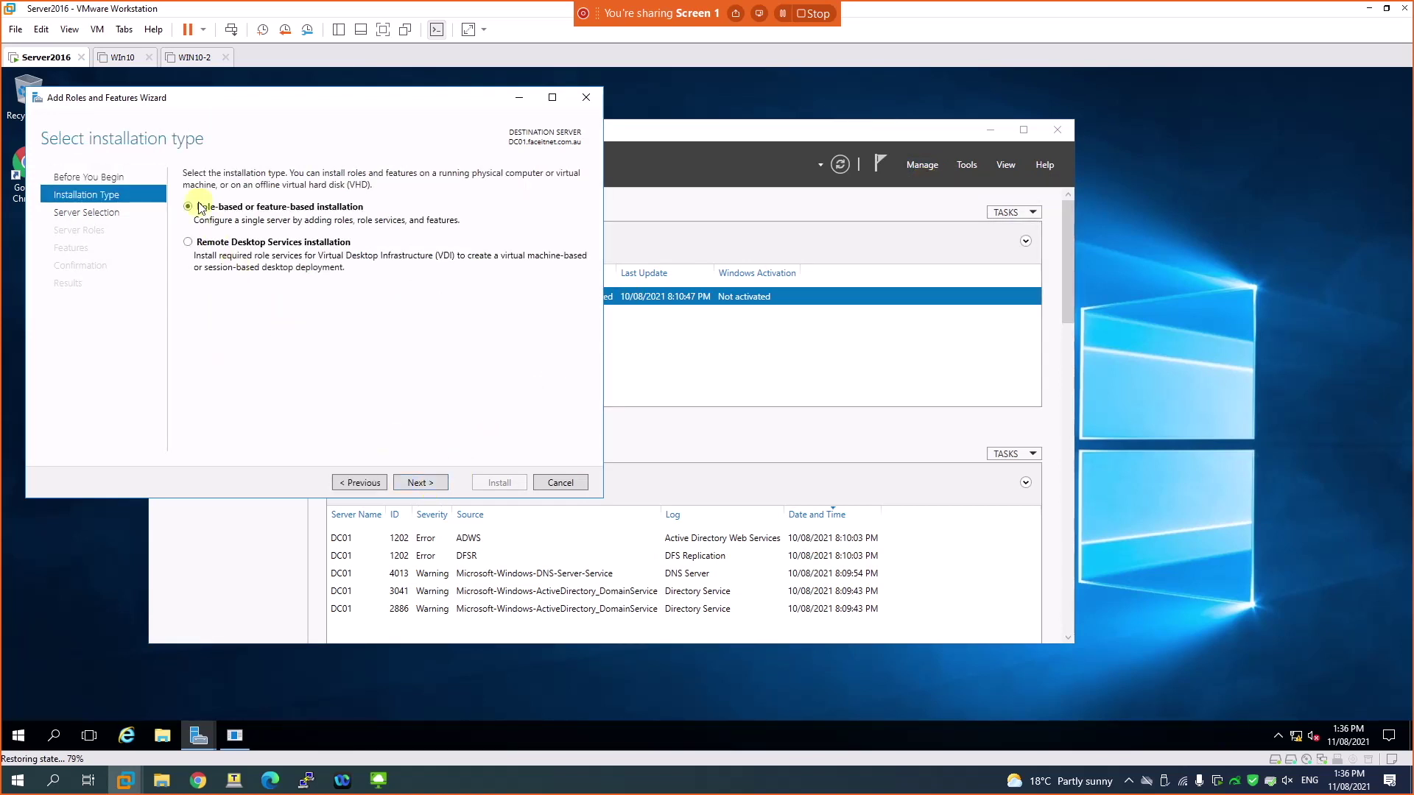
{"action": "left_click", "coordinate": [424, 485]}
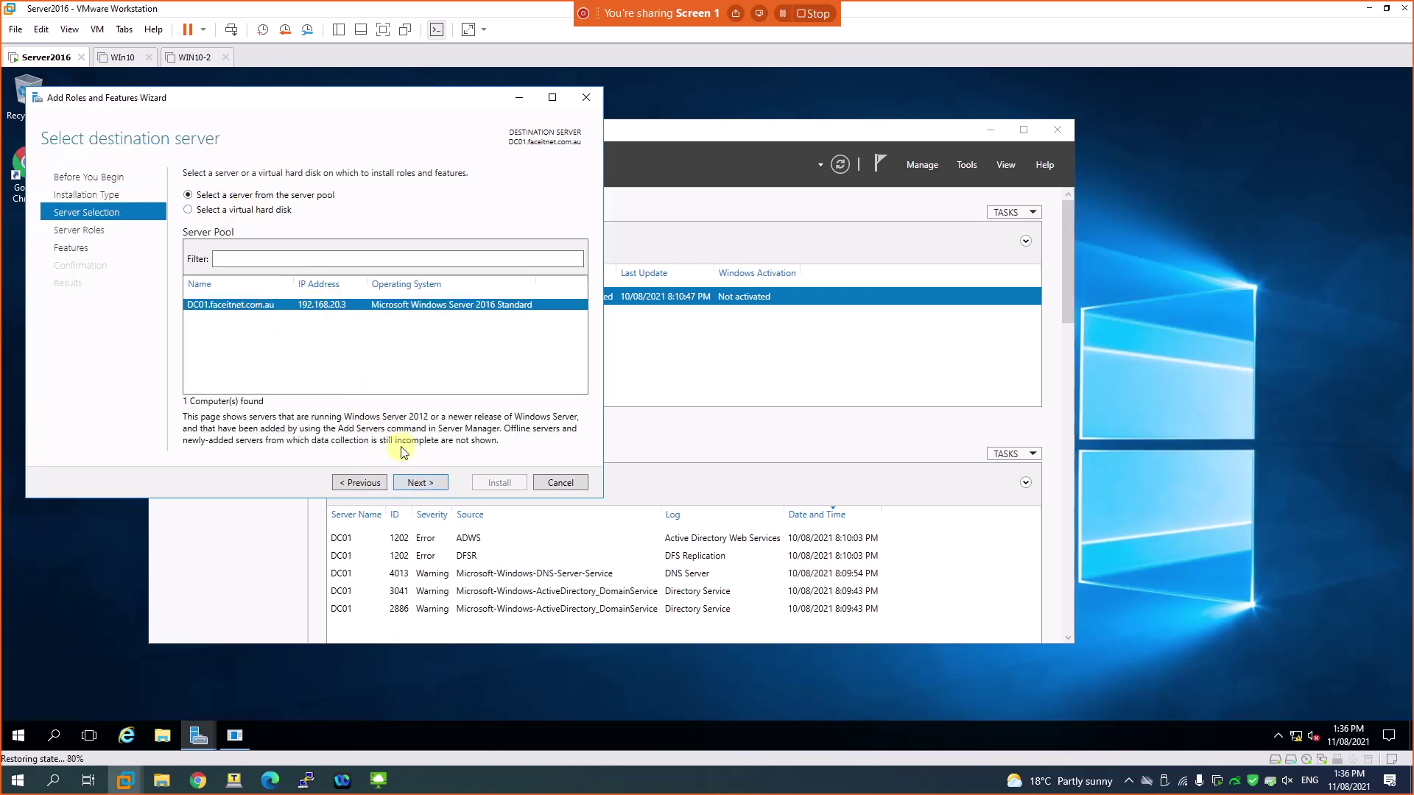
{"action": "left_click", "coordinate": [421, 482]}
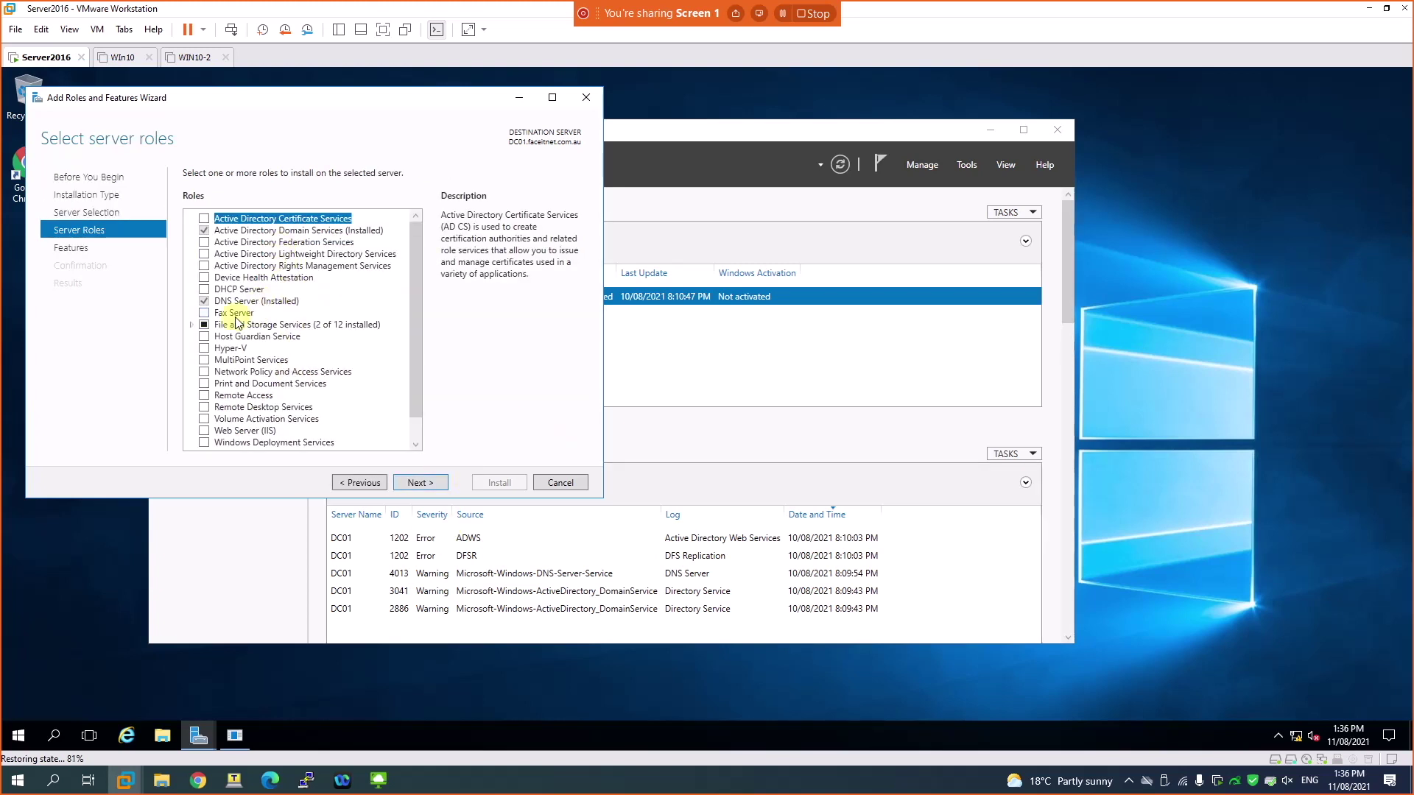
Step: Select the DHCP Server role with its management tools and proceed with default features to the installation confirmation
{"action": "left_click", "coordinate": [204, 289]}
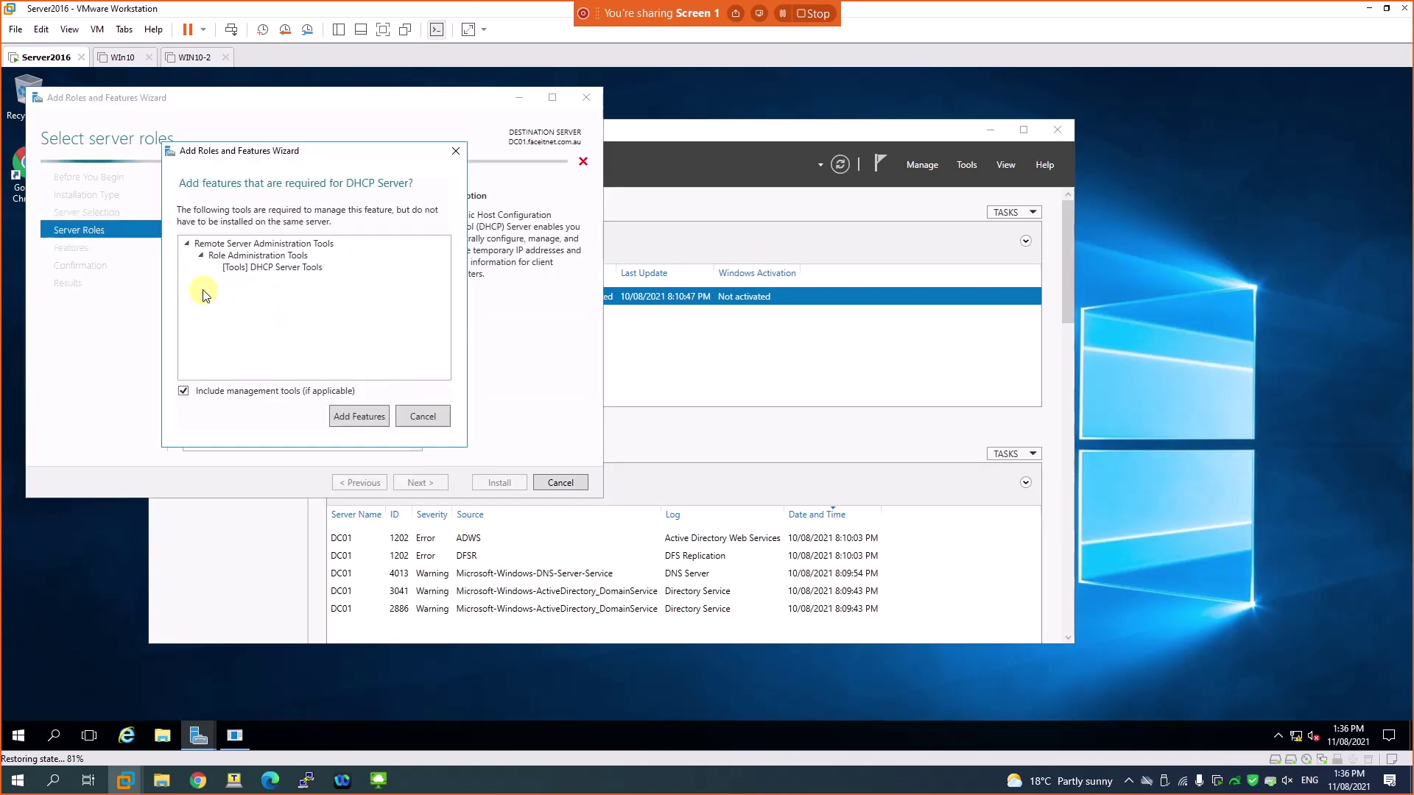
{"action": "left_click", "coordinate": [359, 417]}
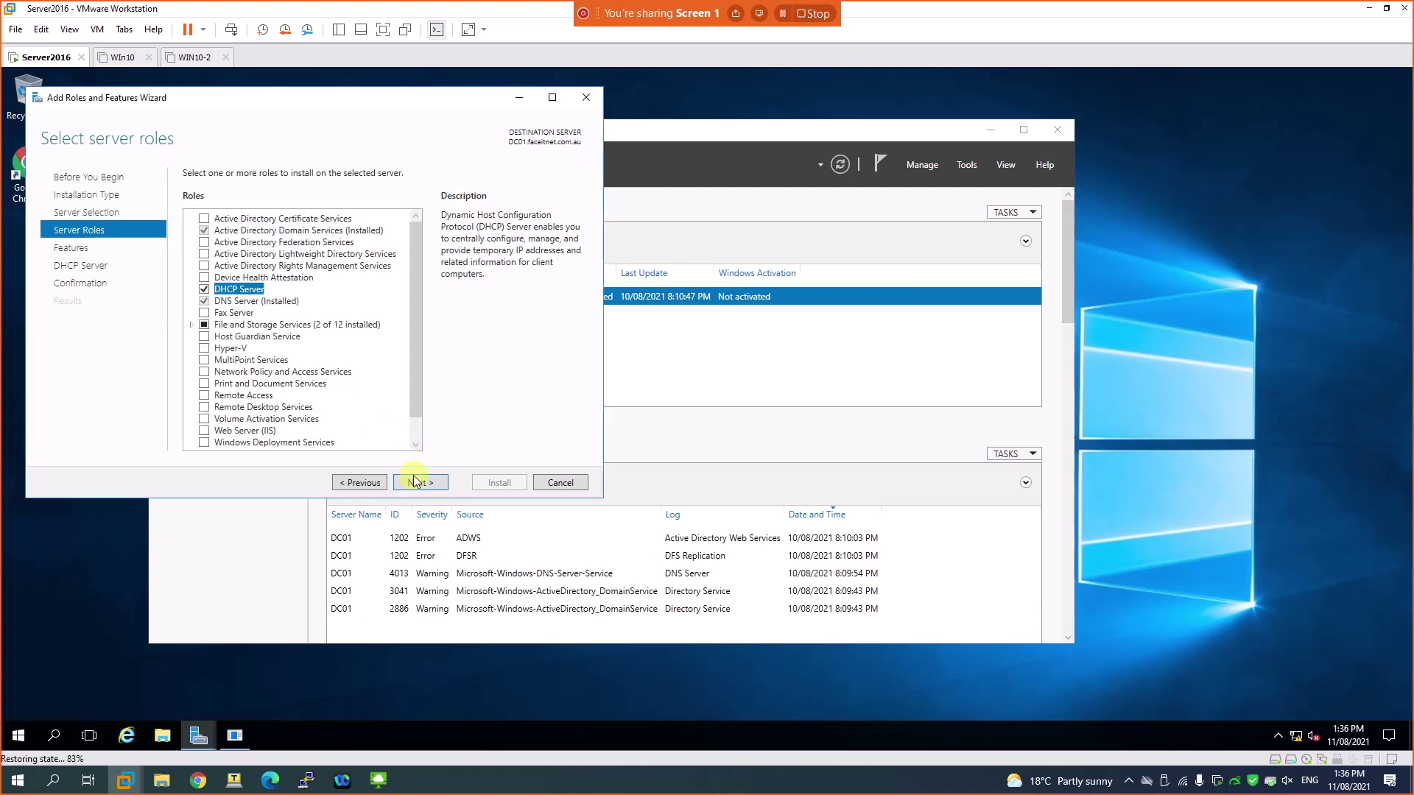
{"action": "left_click", "coordinate": [417, 483]}
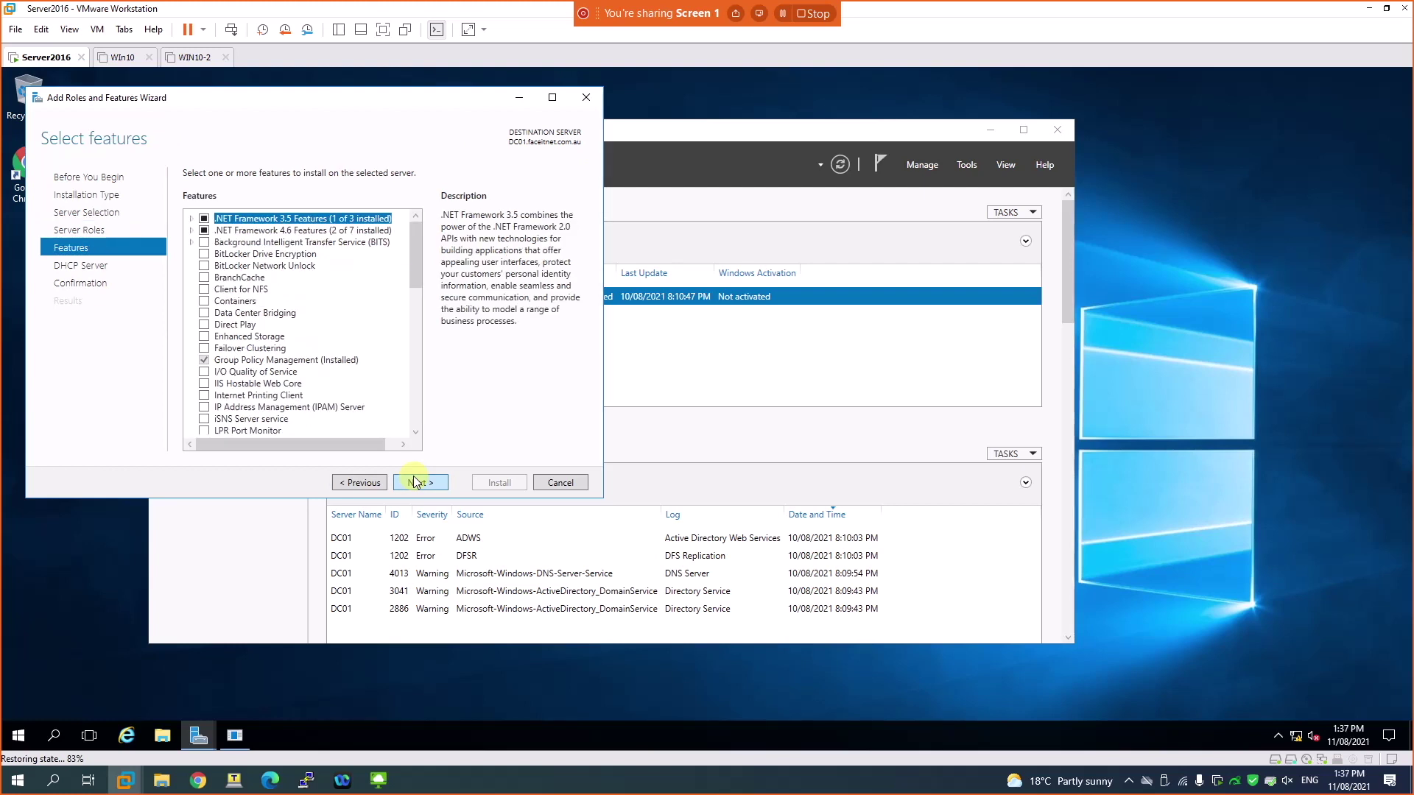
{"action": "left_click", "coordinate": [417, 483]}
{"action": "left_click", "coordinate": [416, 483]}
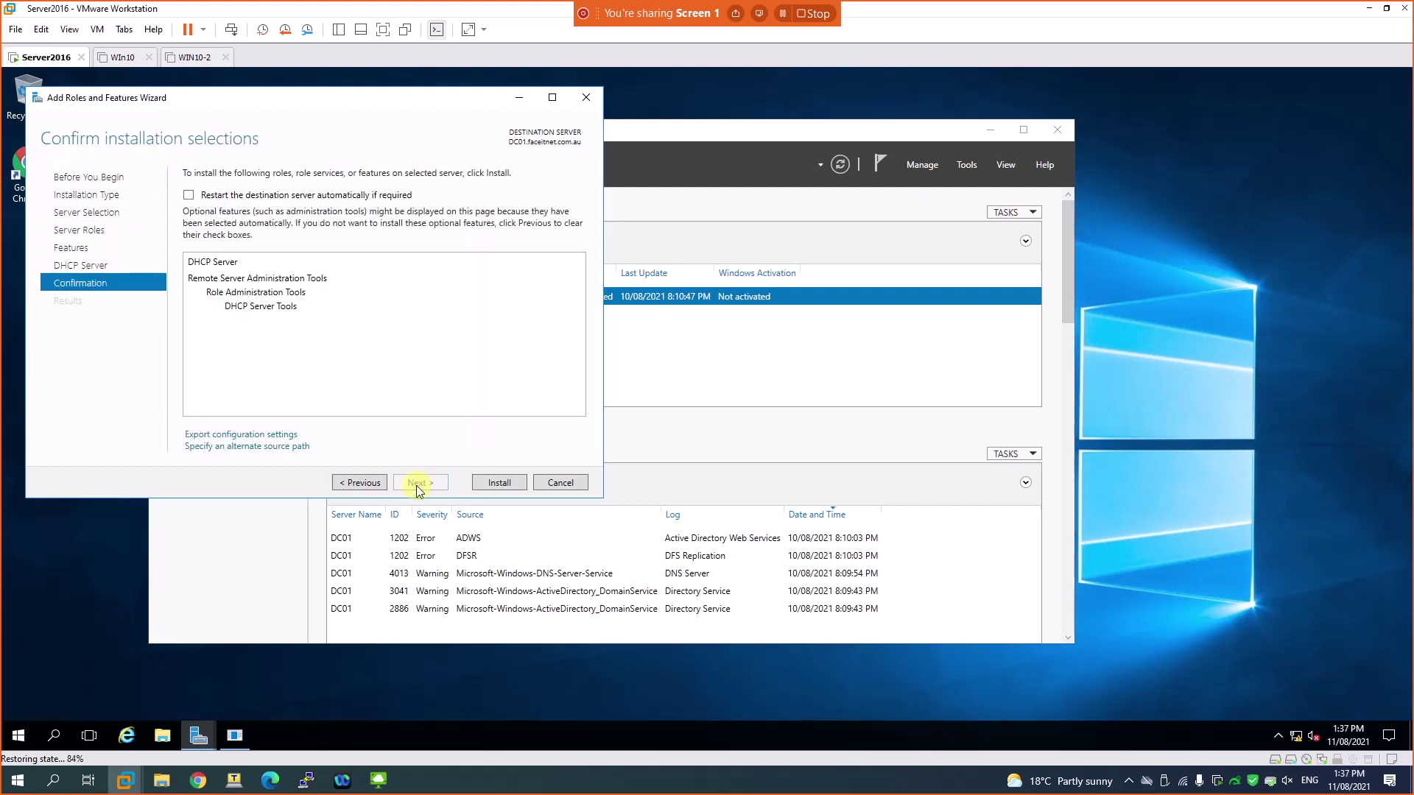
Step: Allow the destination server to restart automatically if required and install the DHCP Server role
{"action": "left_click", "coordinate": [227, 194]}
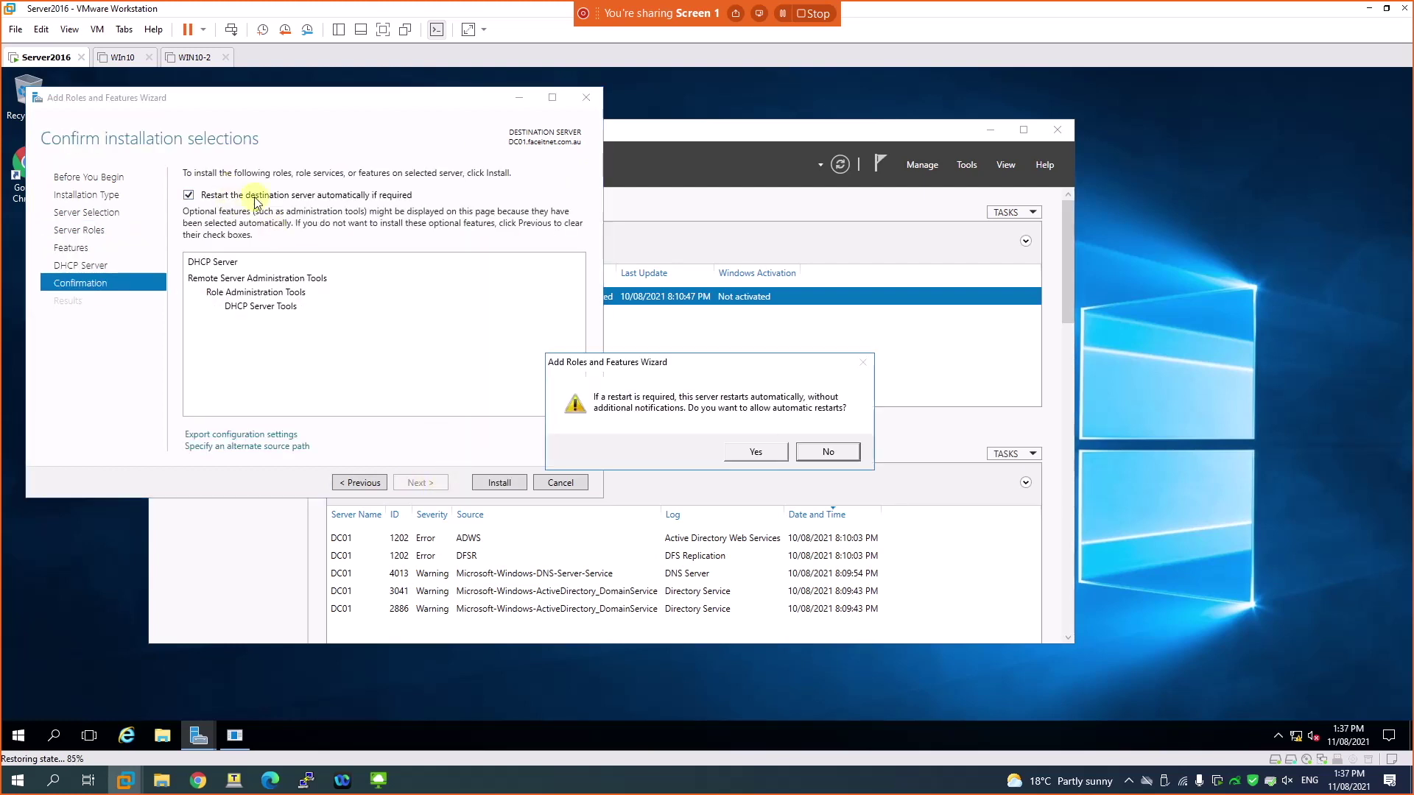
{"action": "left_click", "coordinate": [743, 452]}
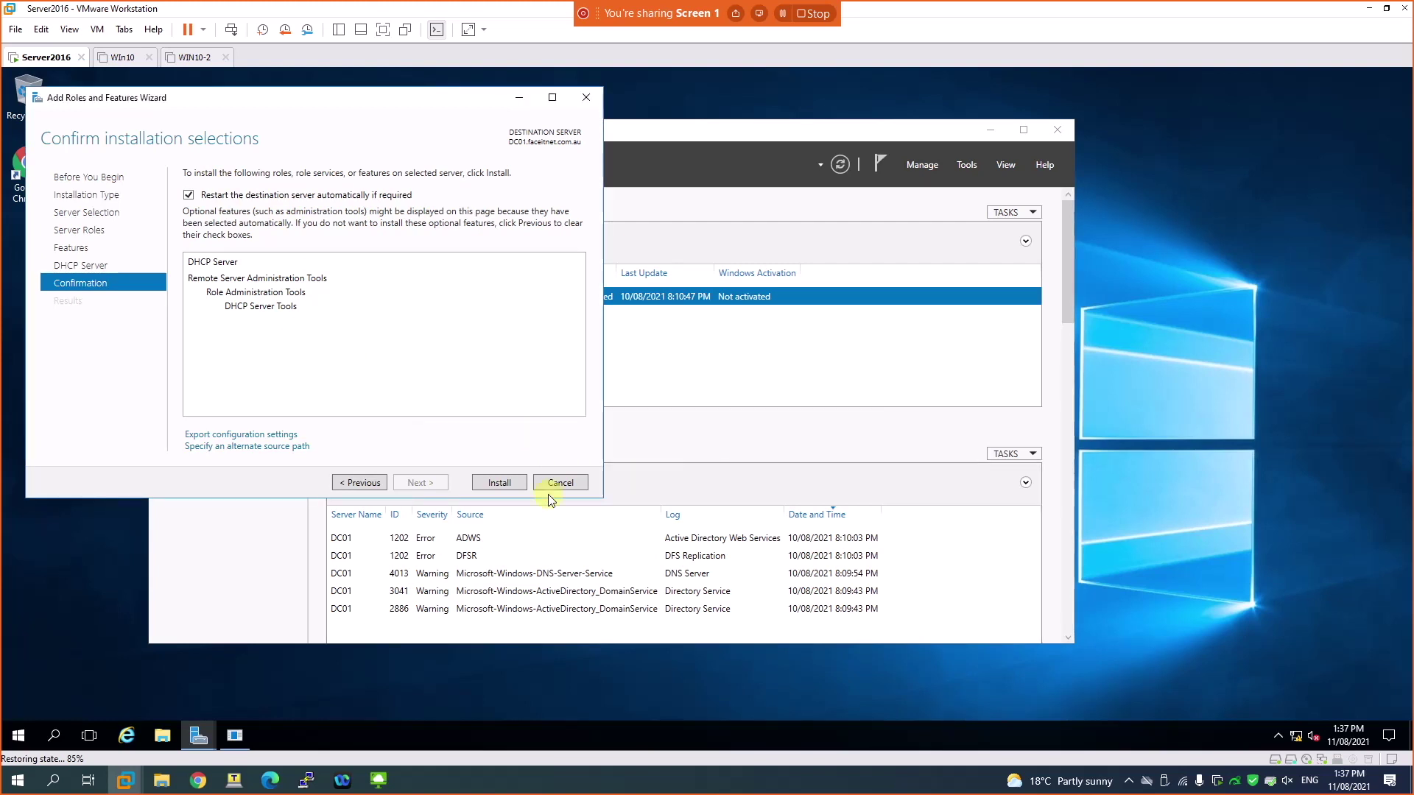
{"action": "left_click", "coordinate": [500, 486]}
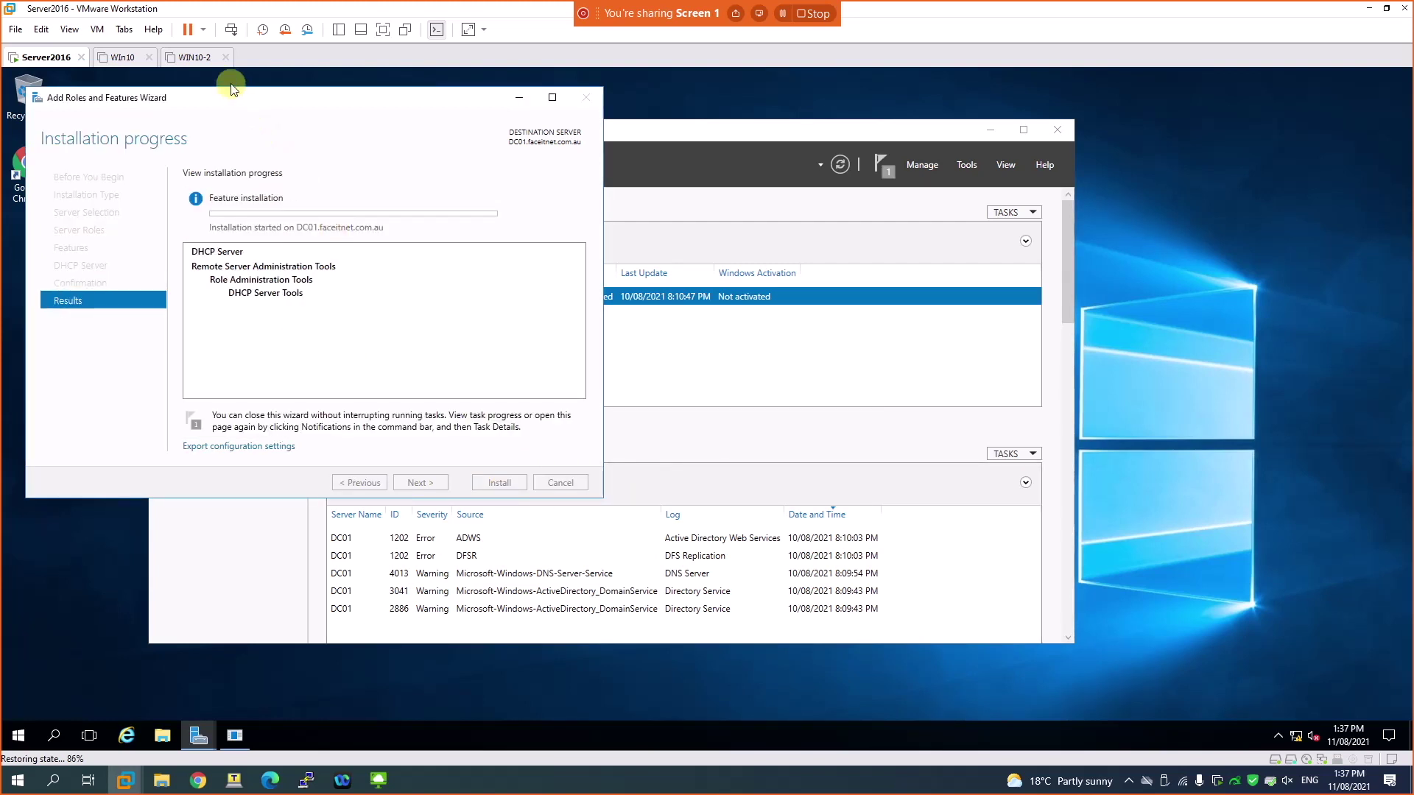
{"action": "left_click_drag", "start_coordinate": [469, 147], "coordinate": [474, 148]}
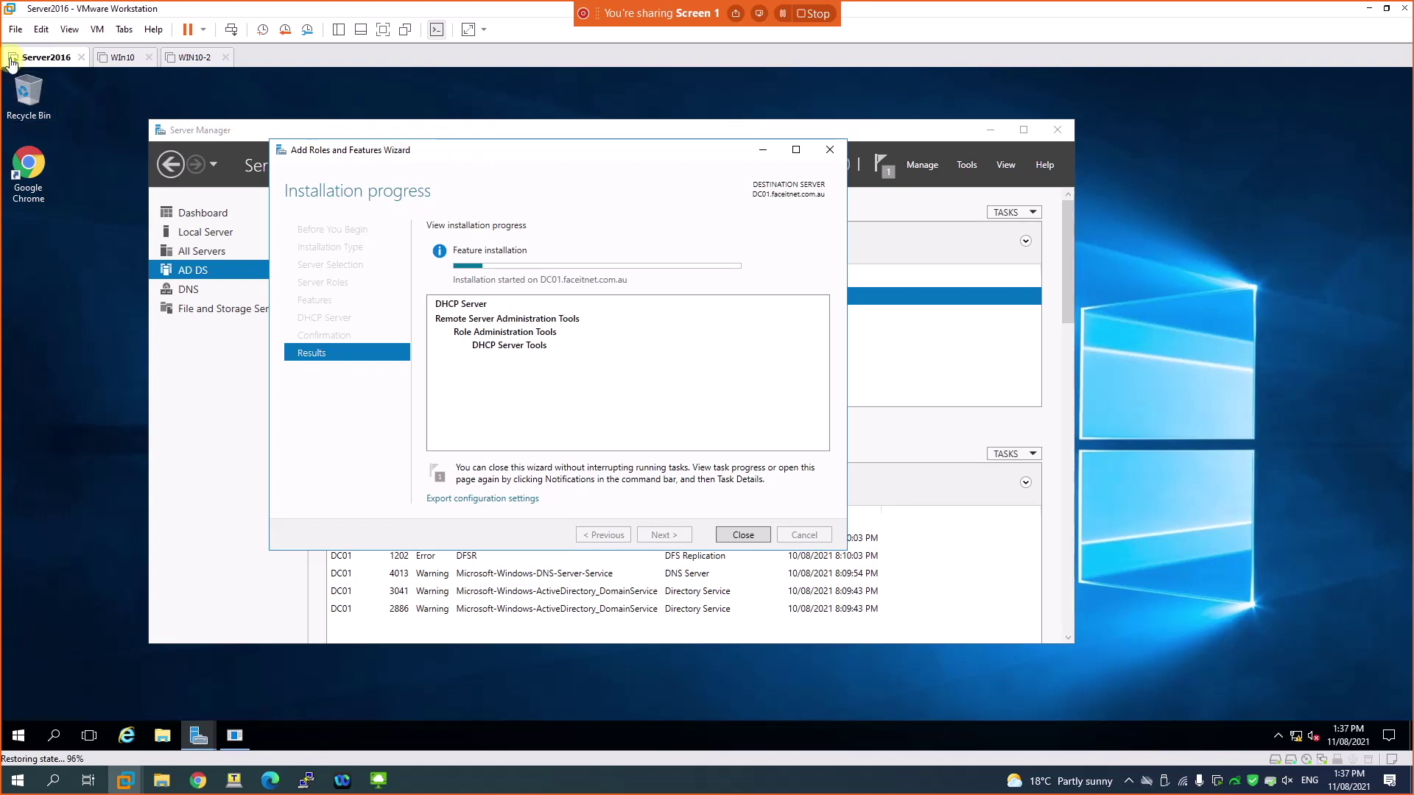
Step: Check the local DHCP service setting of the VMnet8 NAT network in VMware's Virtual Network Editor without changing it
{"action": "left_click", "coordinate": [40, 30]}
{"action": "left_click", "coordinate": [74, 98]}
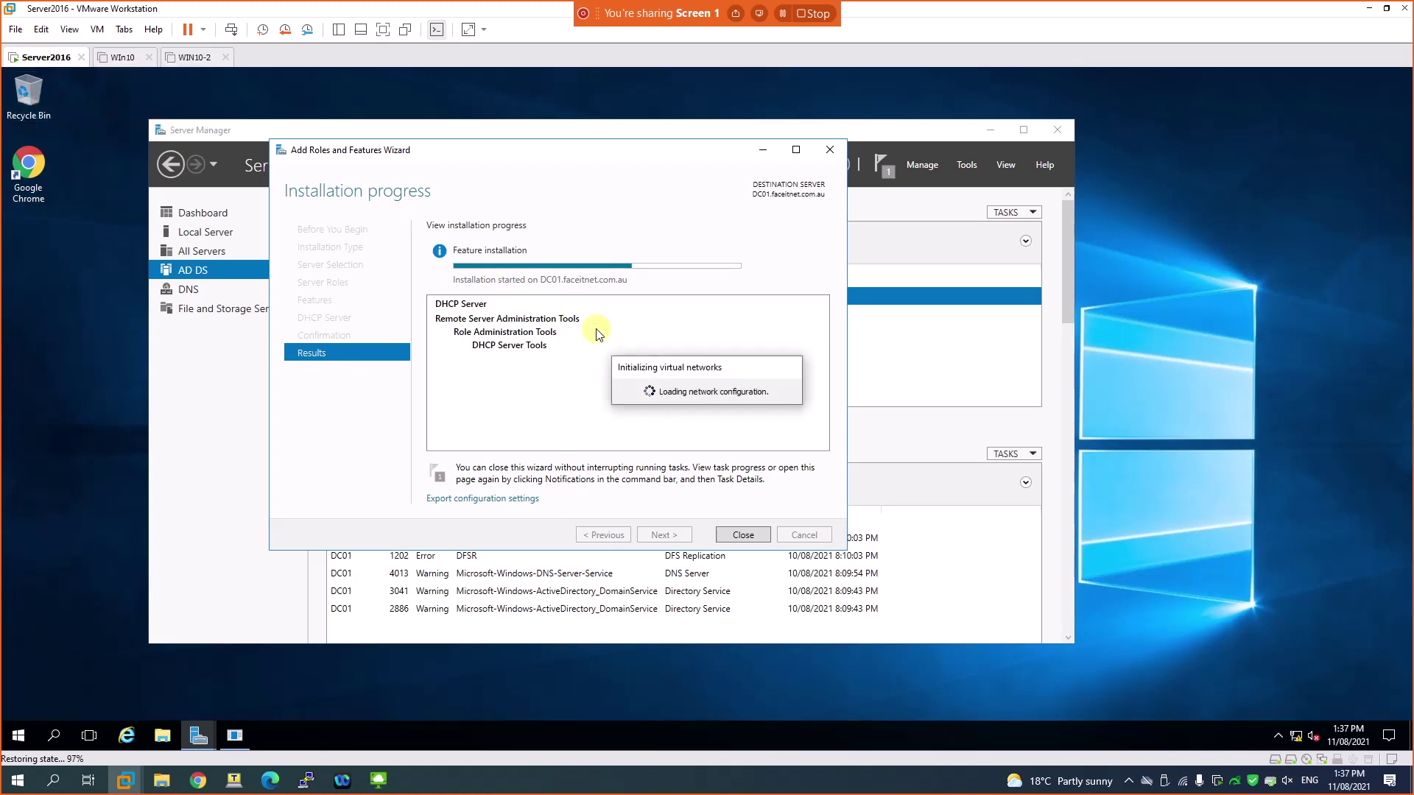
{"action": "left_click", "coordinate": [586, 243]}
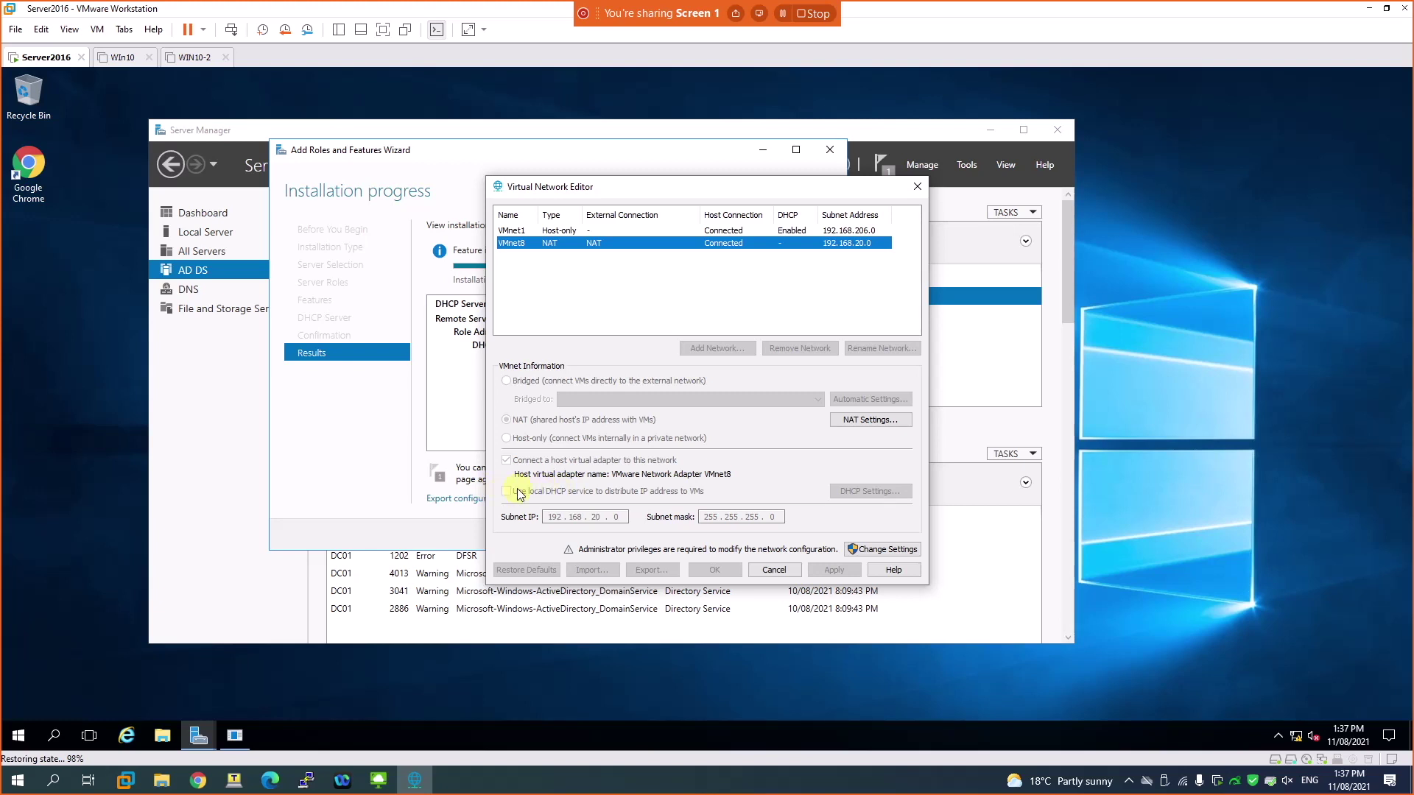
{"action": "left_click", "coordinate": [771, 571]}
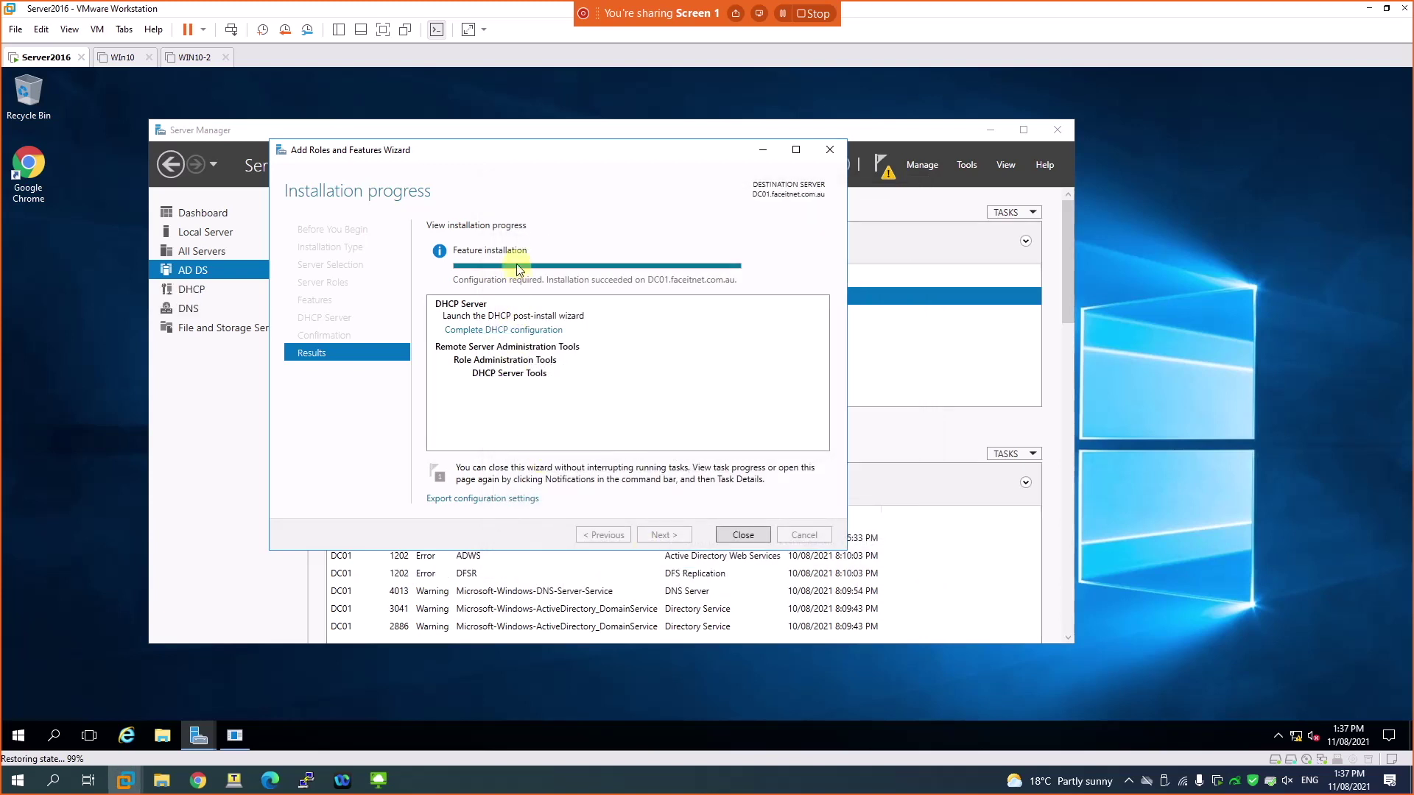
Step: Close the installation wizard and complete the DHCP post-install configuration, authorizing the server with the domain administrator's credentials
{"action": "left_click", "coordinate": [743, 535]}
{"action": "left_click", "coordinate": [731, 502]}
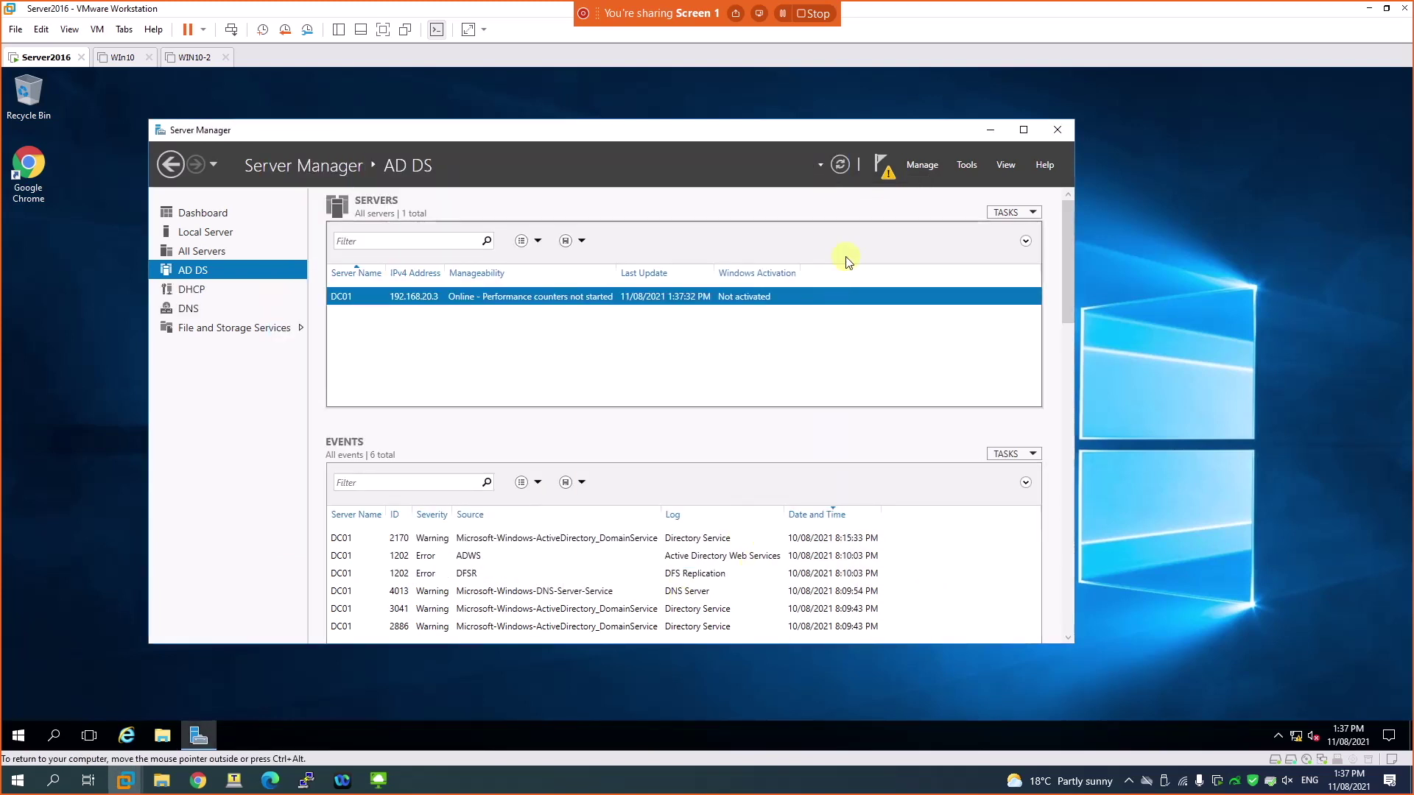
{"action": "left_click", "coordinate": [881, 177]}
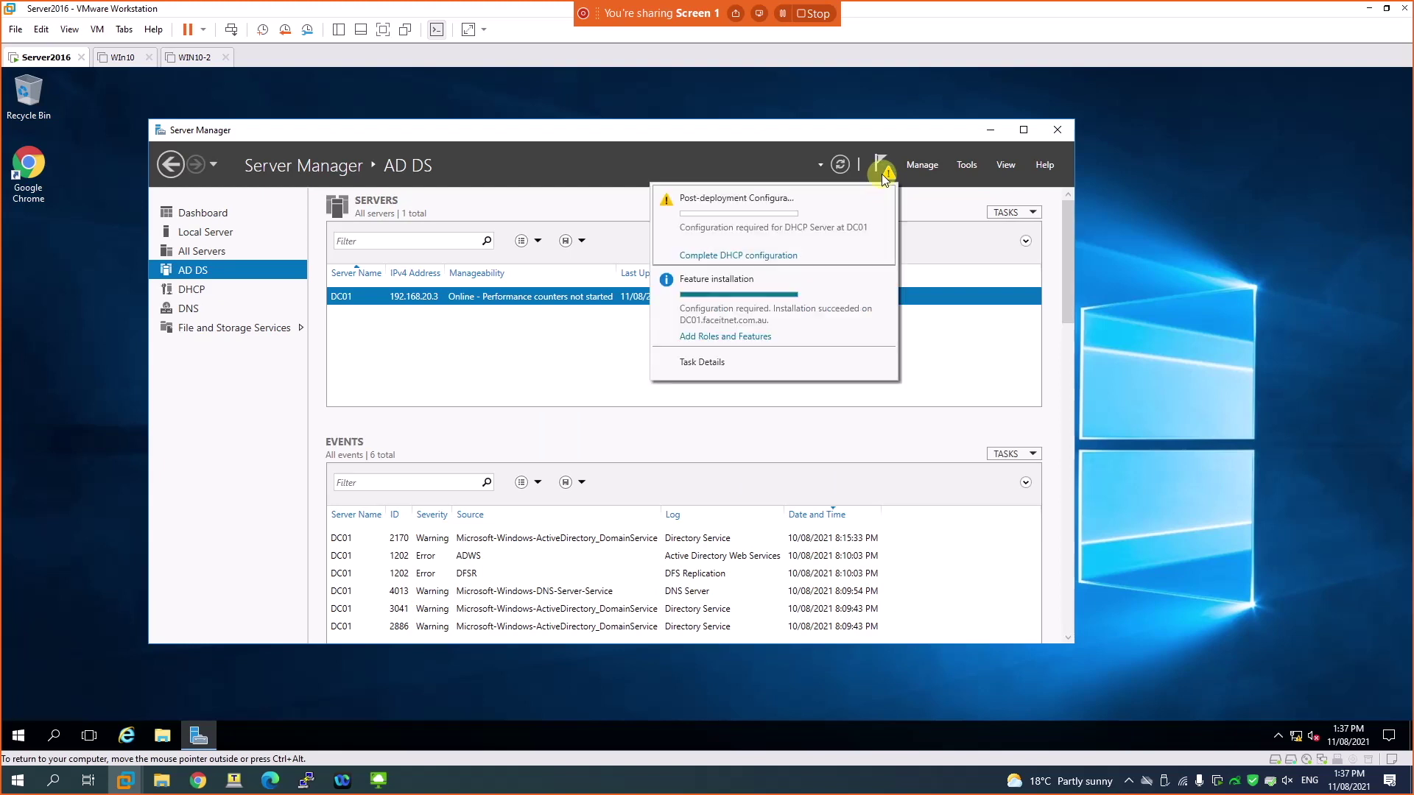
{"action": "left_click", "coordinate": [753, 250]}
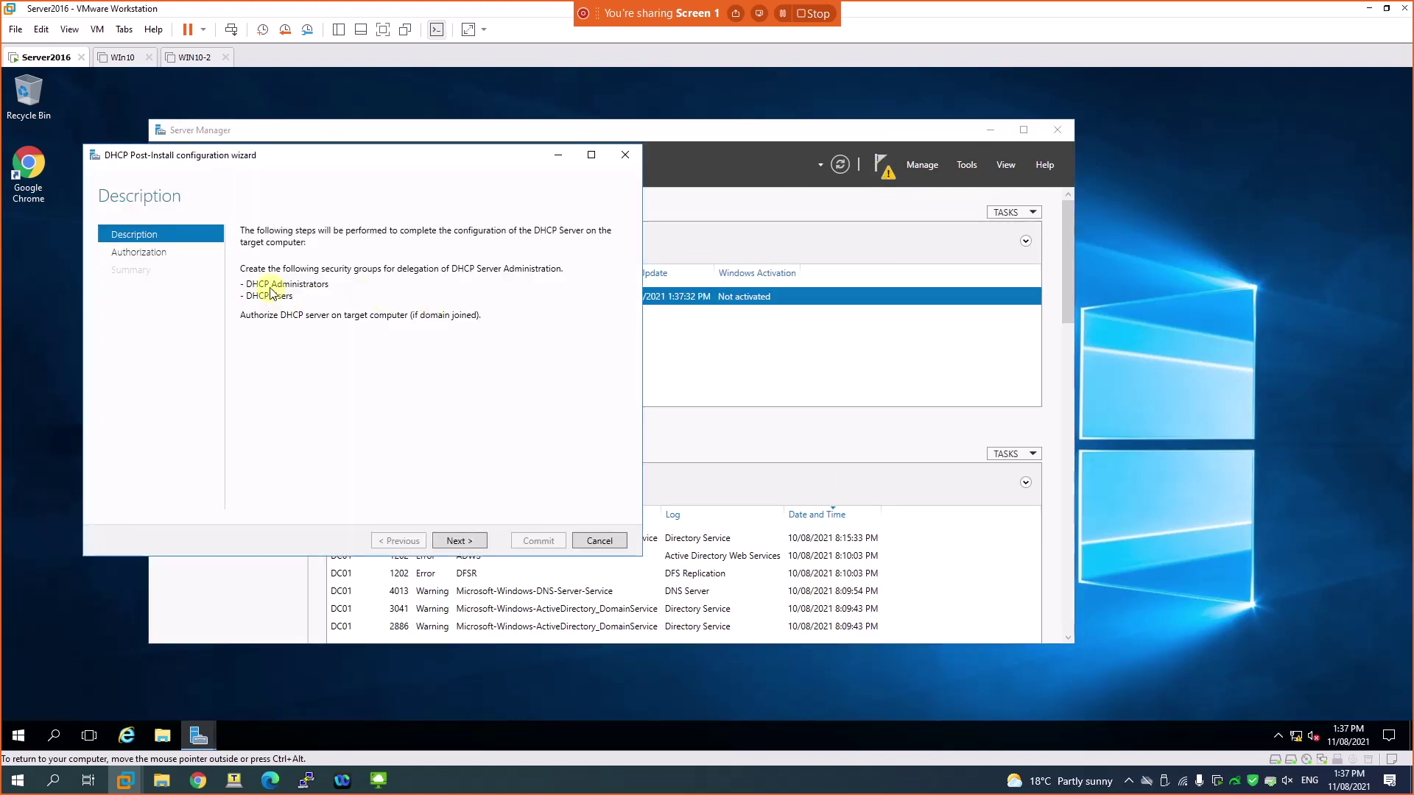
{"action": "left_click", "coordinate": [456, 540]}
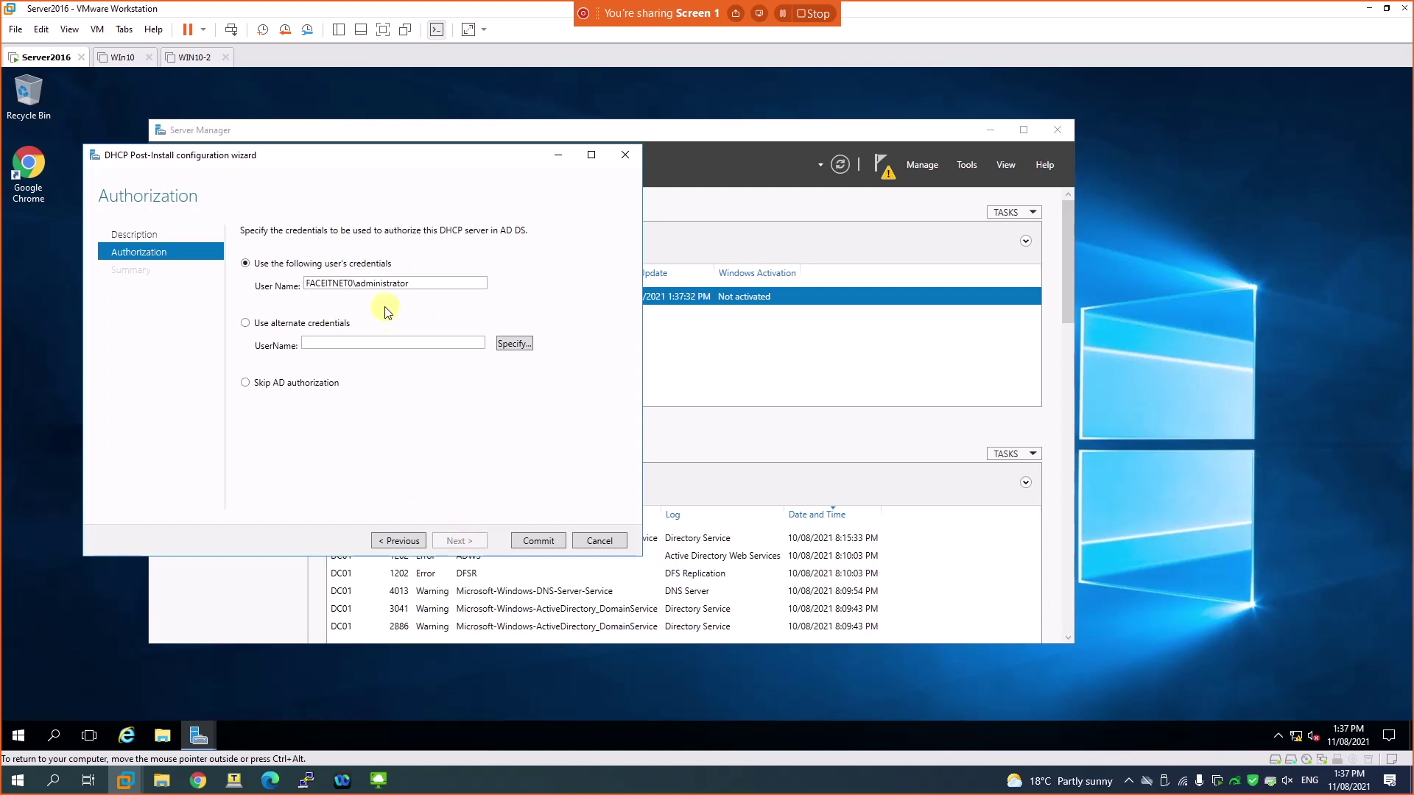
{"action": "double_click", "coordinate": [360, 284]}
{"action": "left_click", "coordinate": [546, 548]}
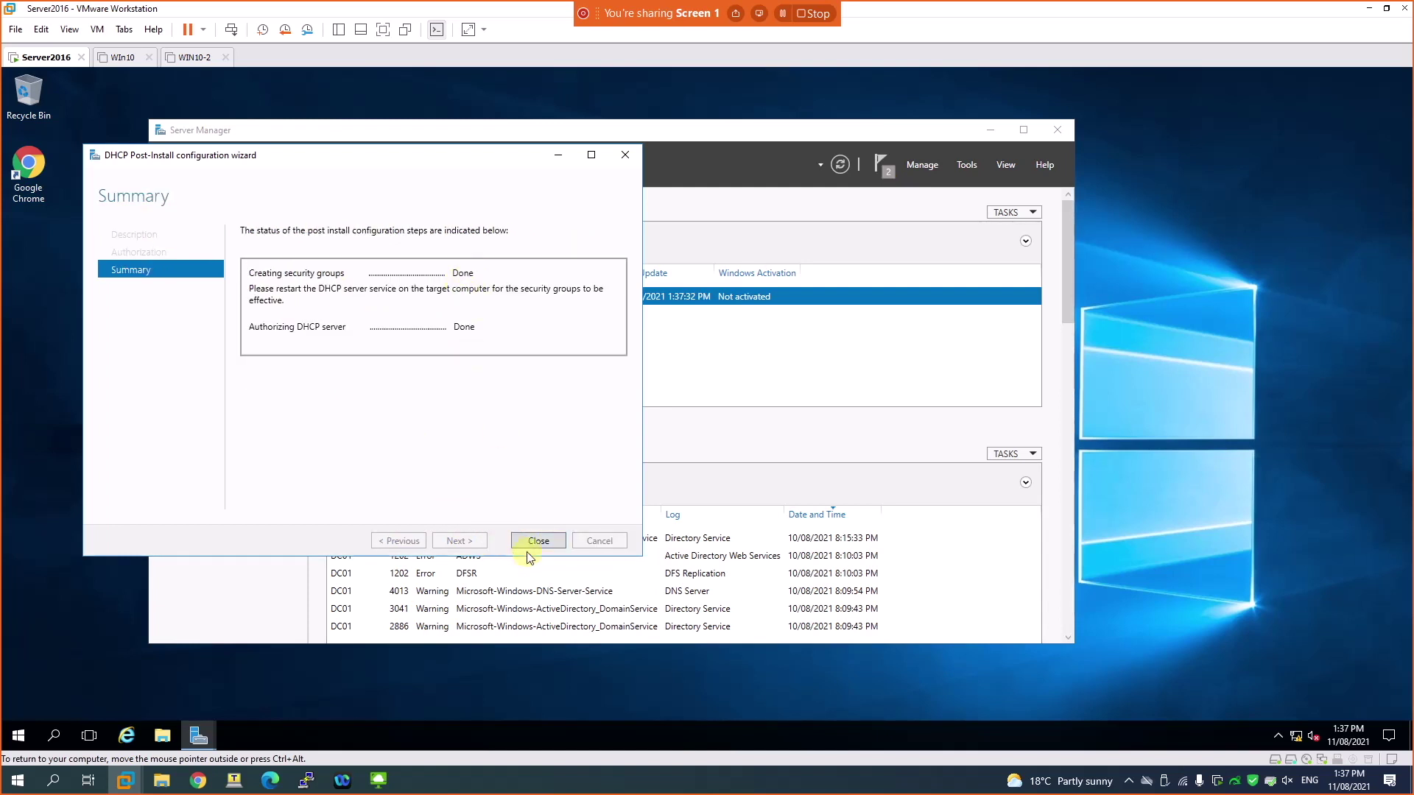
{"action": "left_click", "coordinate": [535, 541]}
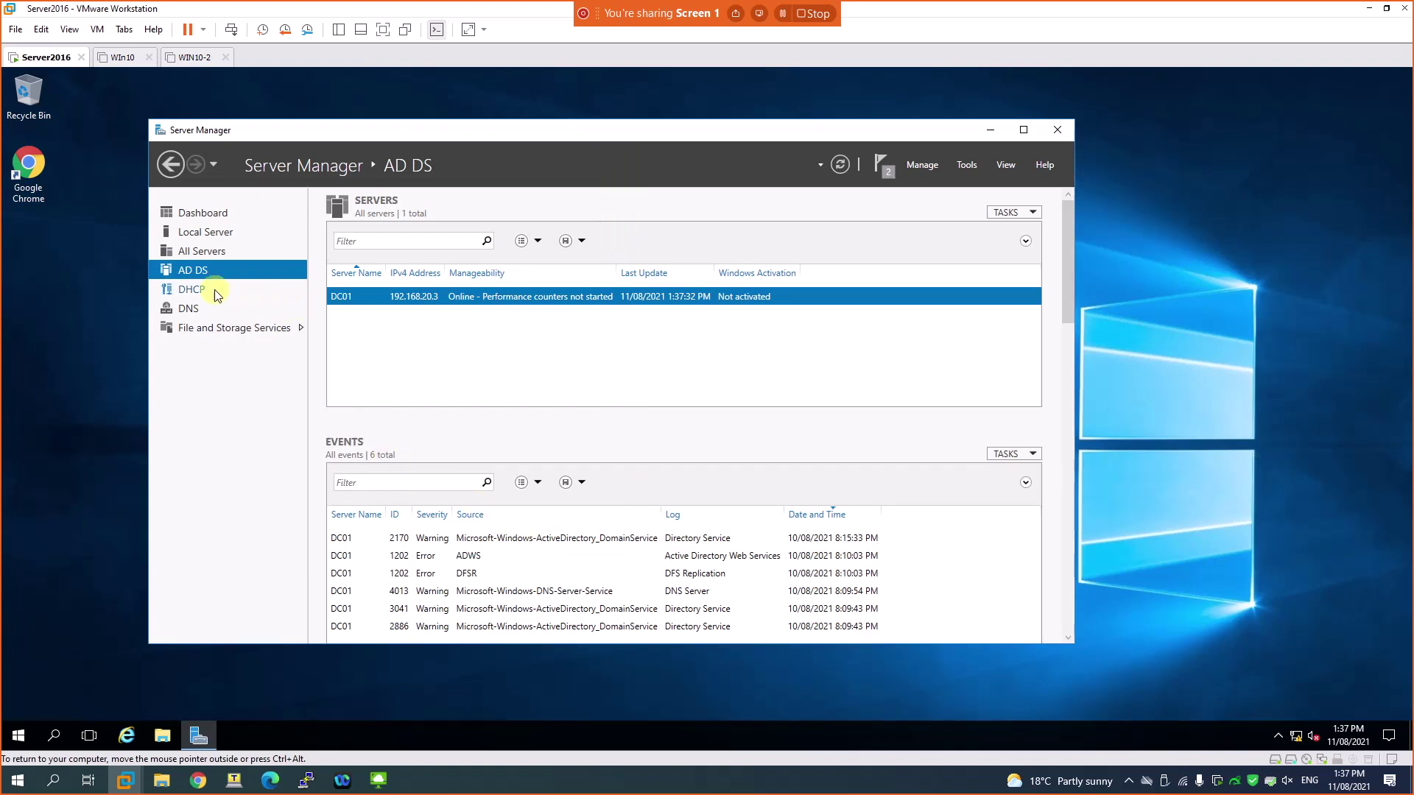
Step: Open DHCP Manager for the server DC01 listed under the DHCP role
{"action": "left_click", "coordinate": [171, 289]}
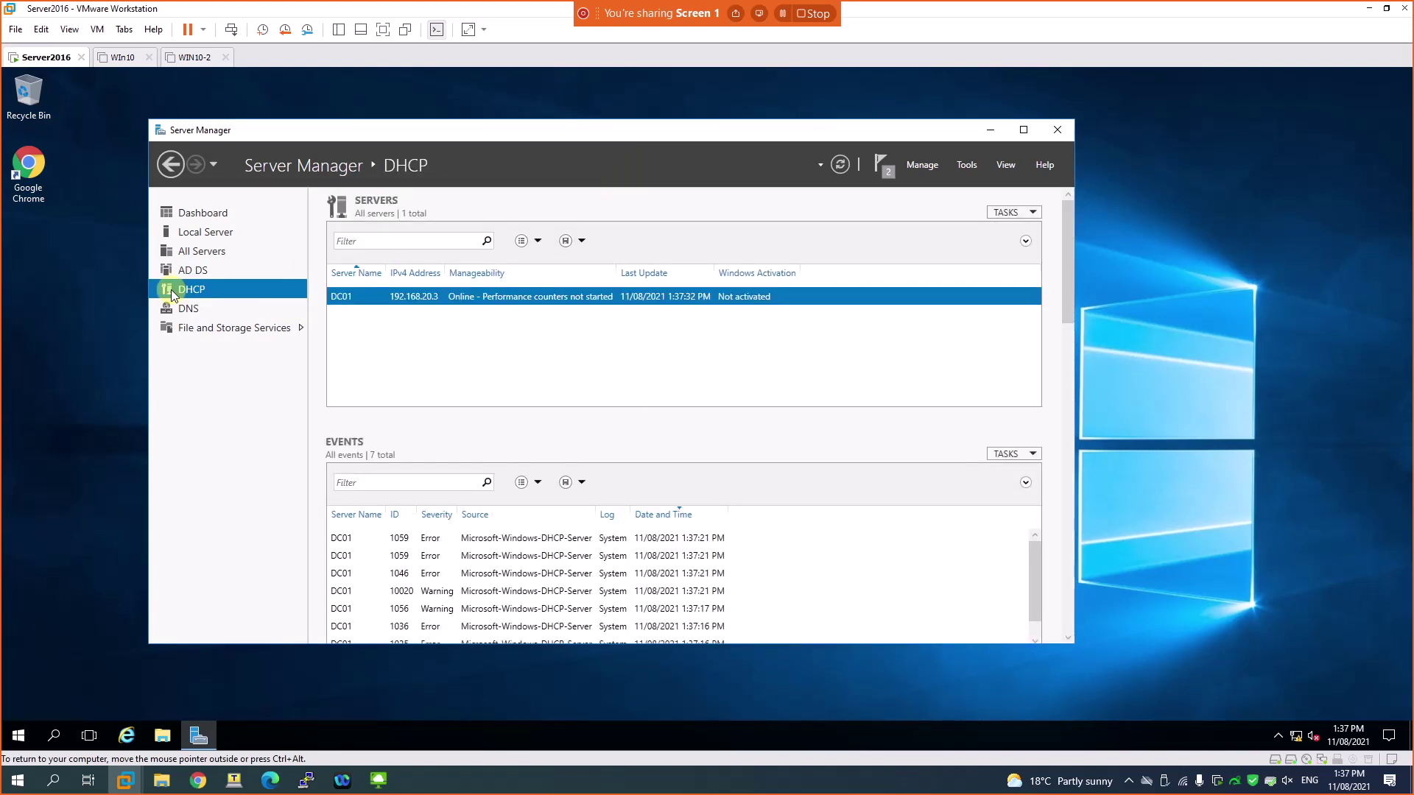
{"action": "right_click", "coordinate": [499, 296]}
{"action": "left_click", "coordinate": [527, 409]}
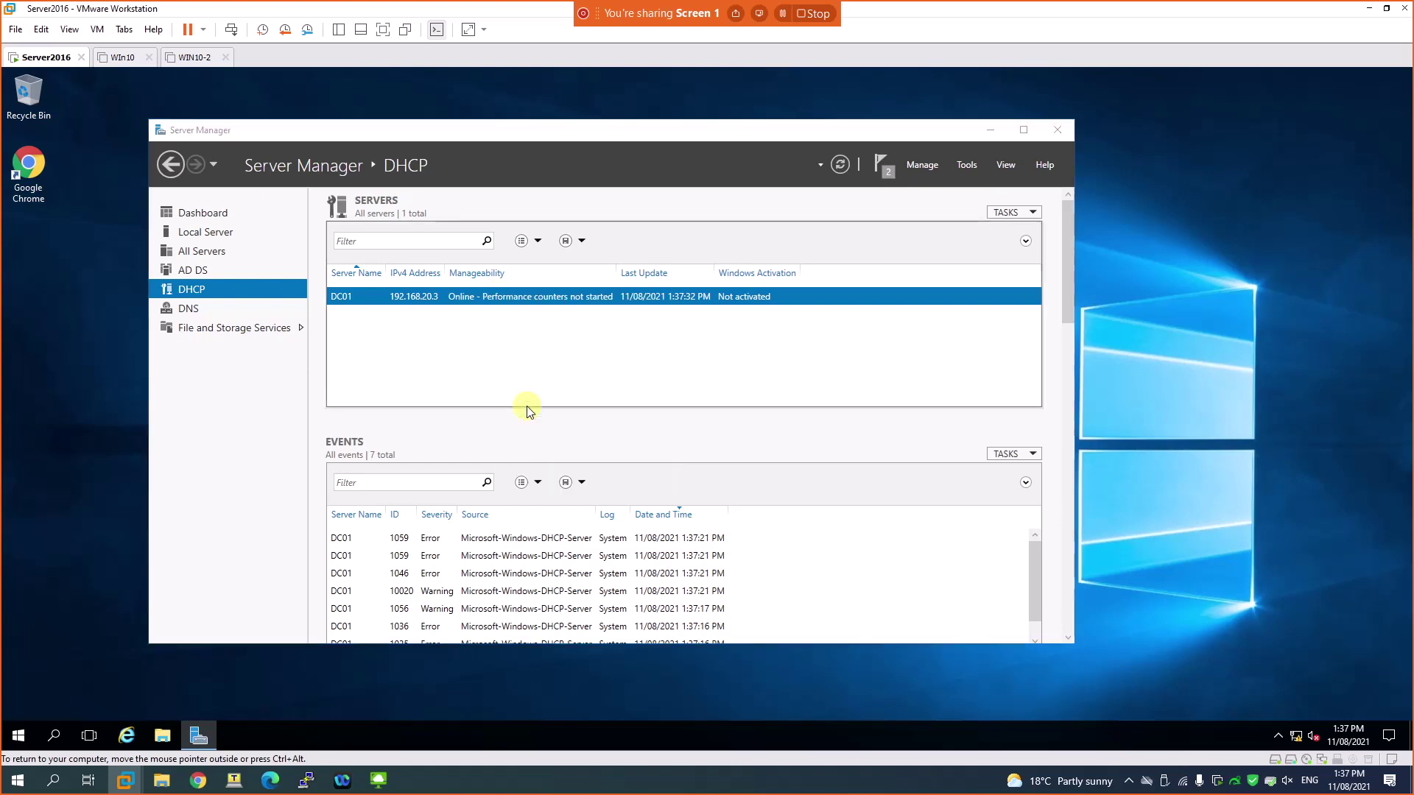
Step: Maximize the DHCP console, widen its tree and expand the DC01 server down to its IPv4 node
{"action": "left_click_drag", "start_coordinate": [257, 128], "coordinate": [471, 127]}
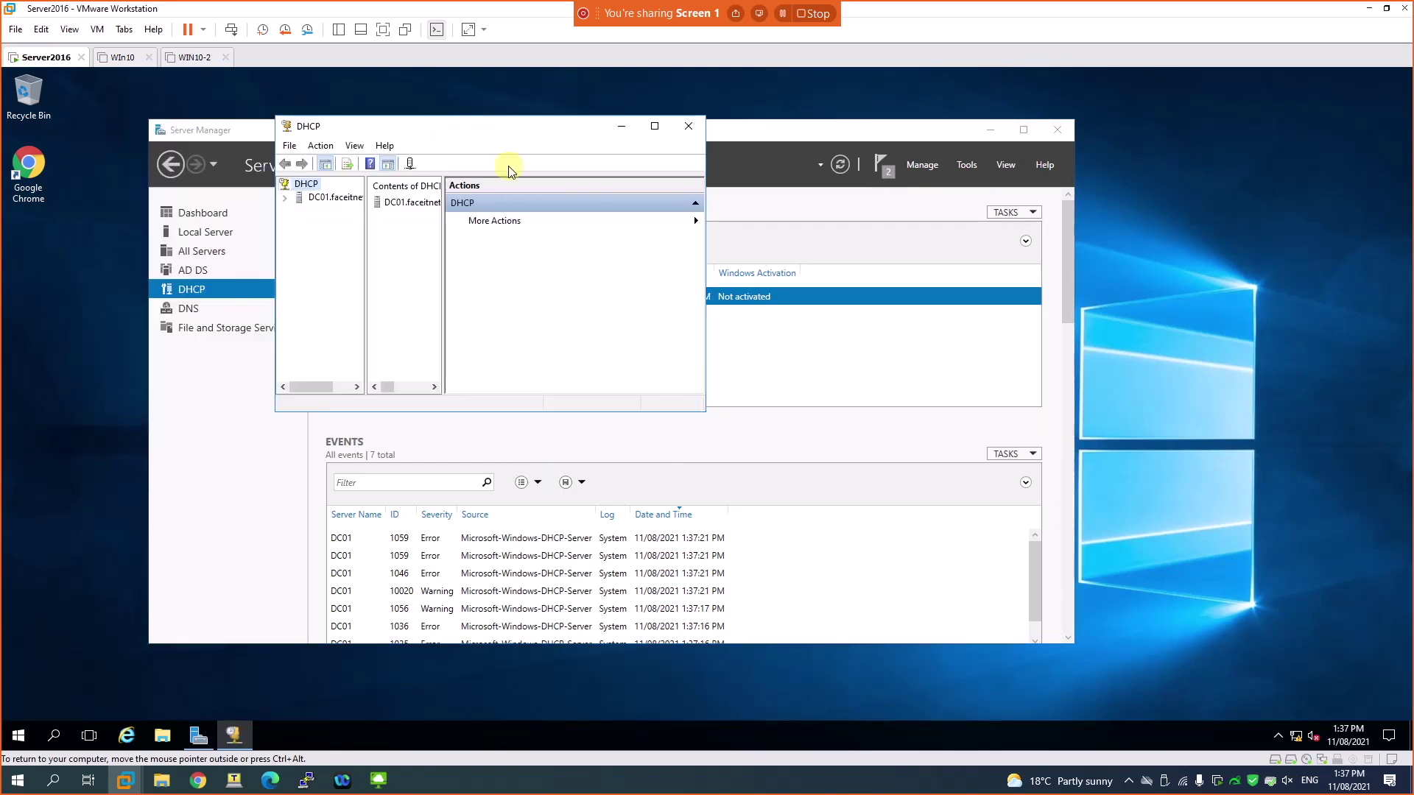
{"action": "left_click", "coordinate": [651, 127]}
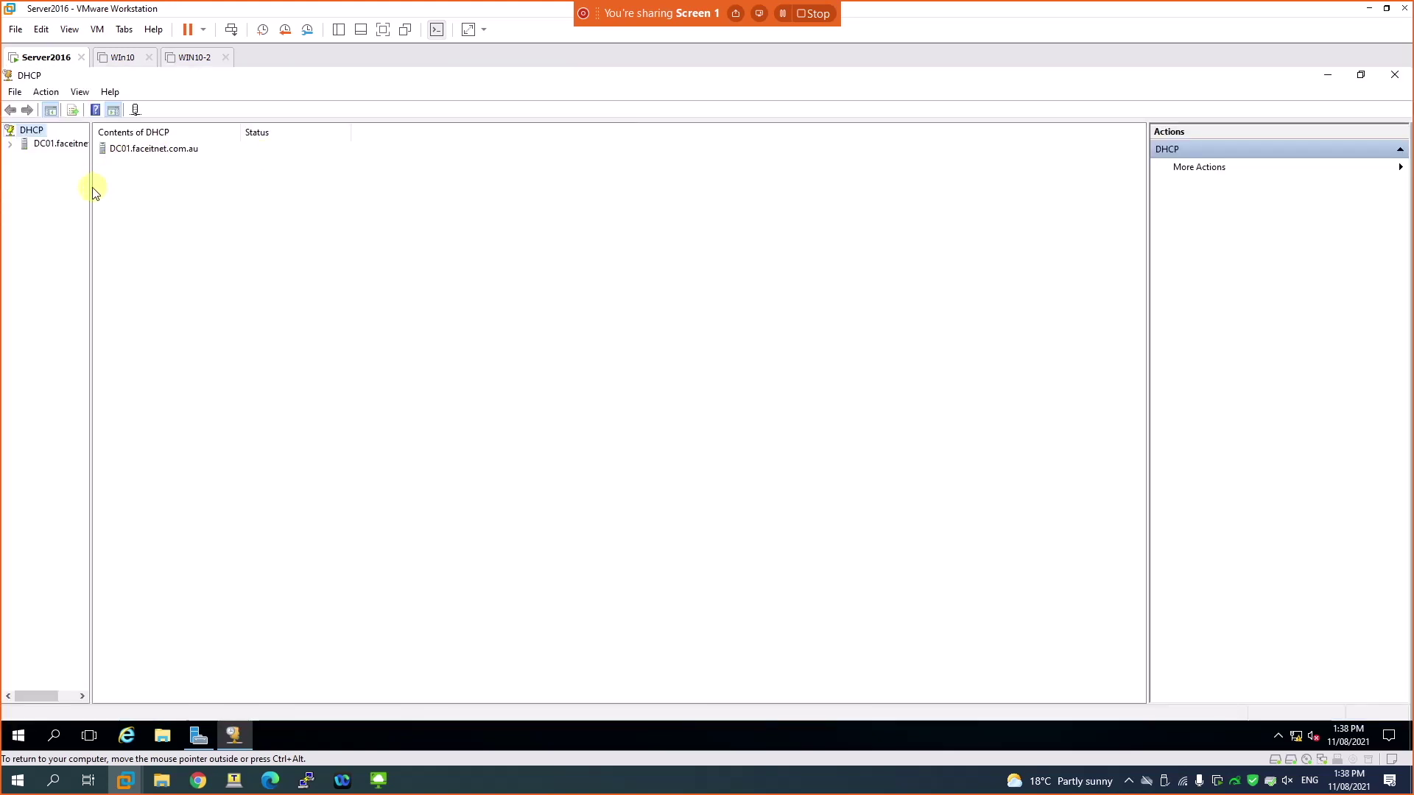
{"action": "left_click_drag", "start_coordinate": [92, 183], "coordinate": [150, 190]}
{"action": "double_click", "coordinate": [49, 145]}
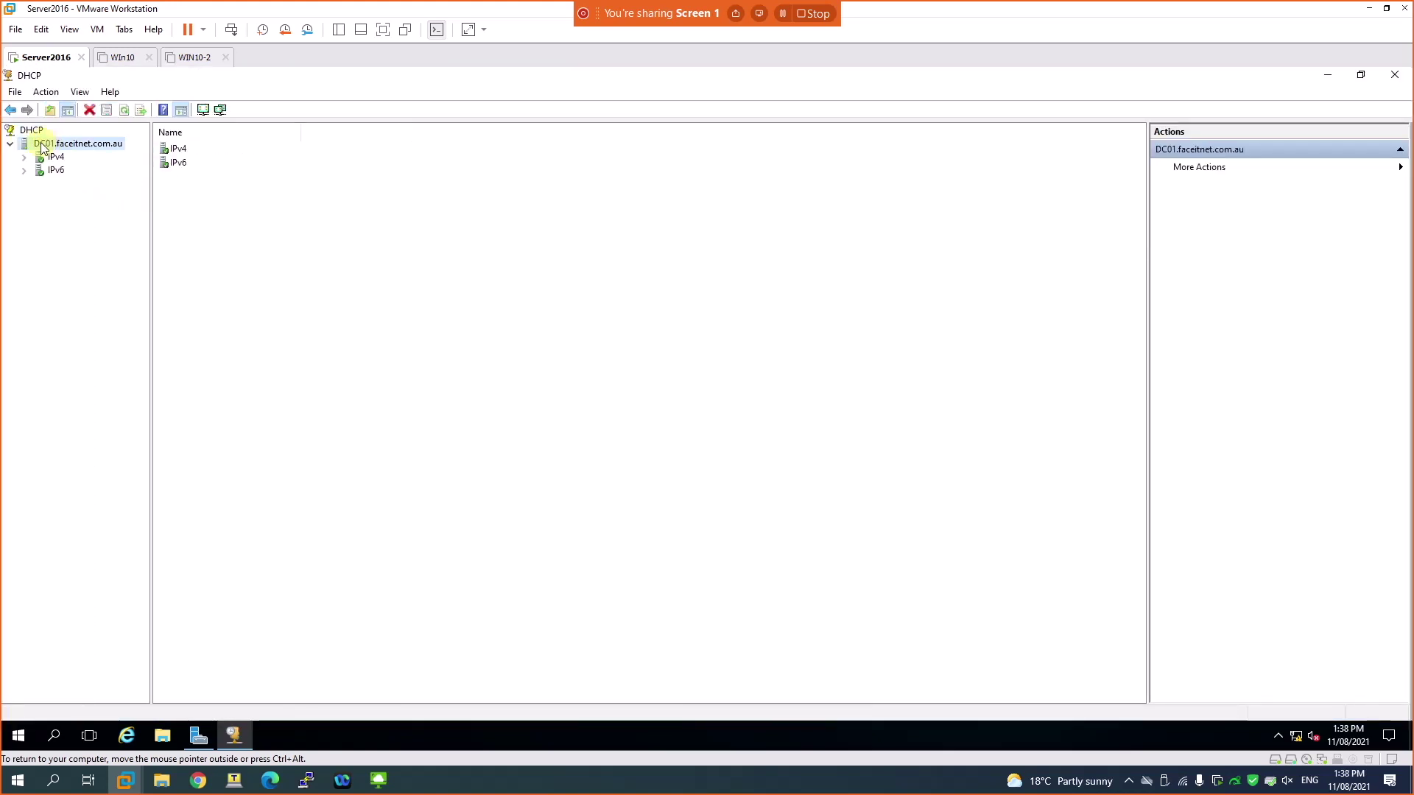
{"action": "double_click", "coordinate": [52, 157]}
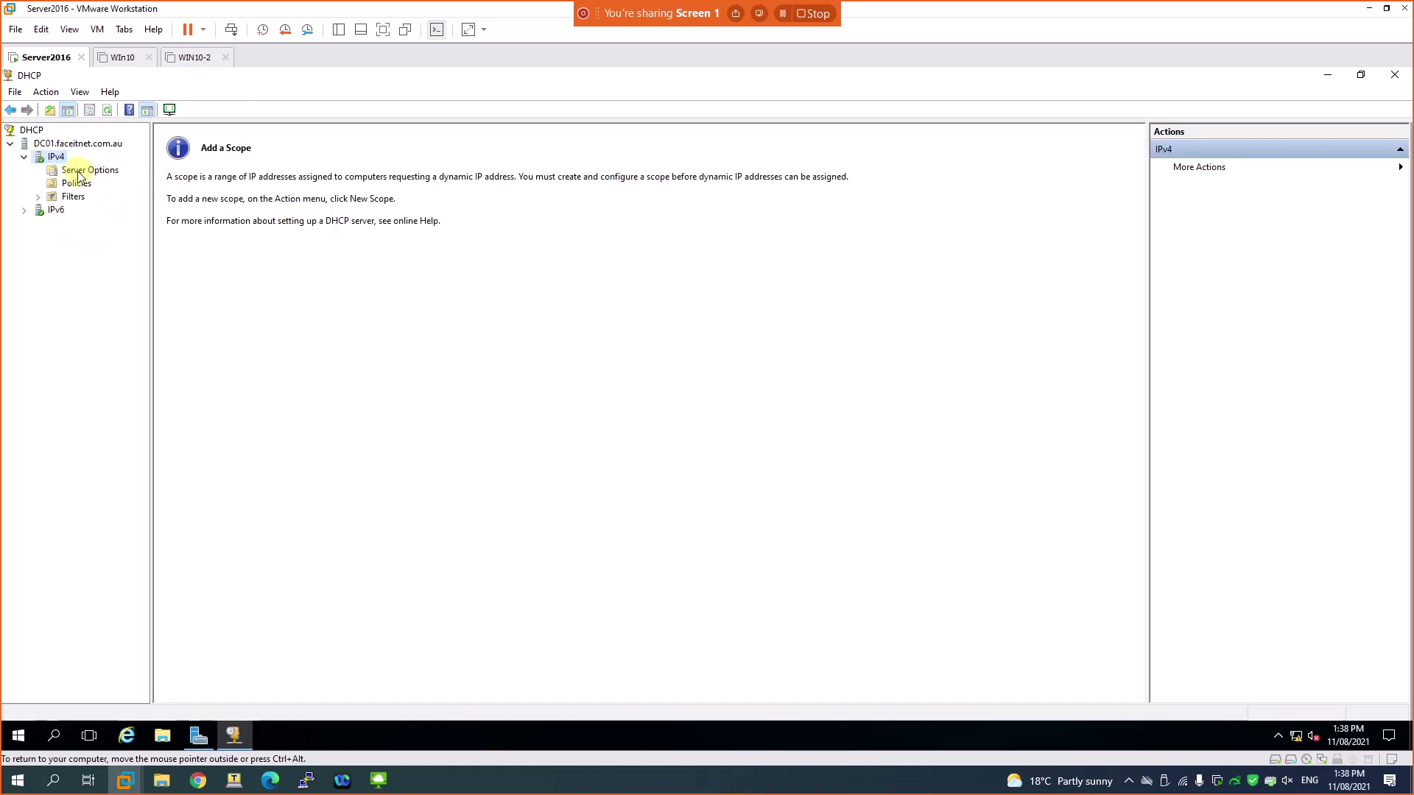
Step: Start a new IPv4 scope and name it Faceitnet.com.au, leaving the description empty
{"action": "right_click", "coordinate": [53, 156]}
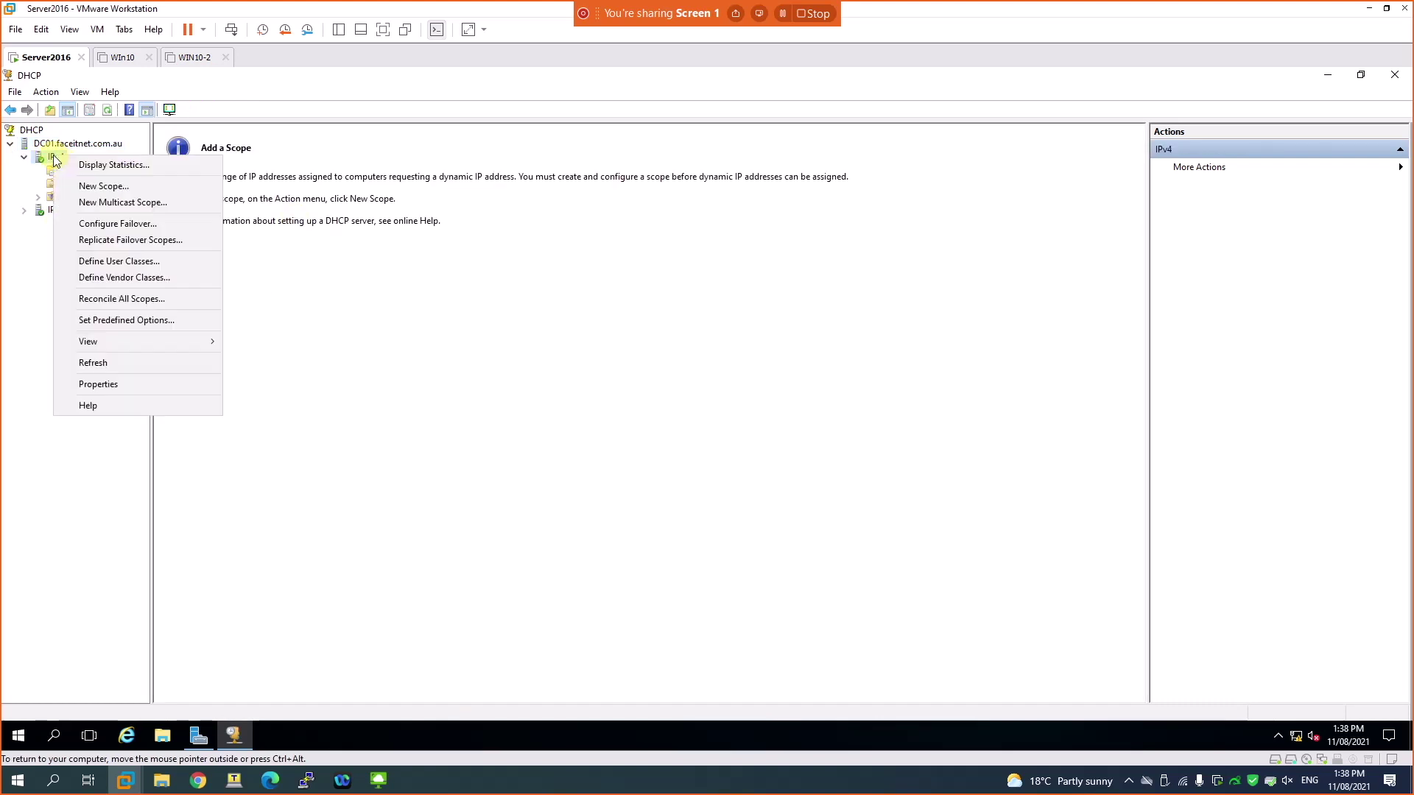
{"action": "left_click", "coordinate": [101, 187]}
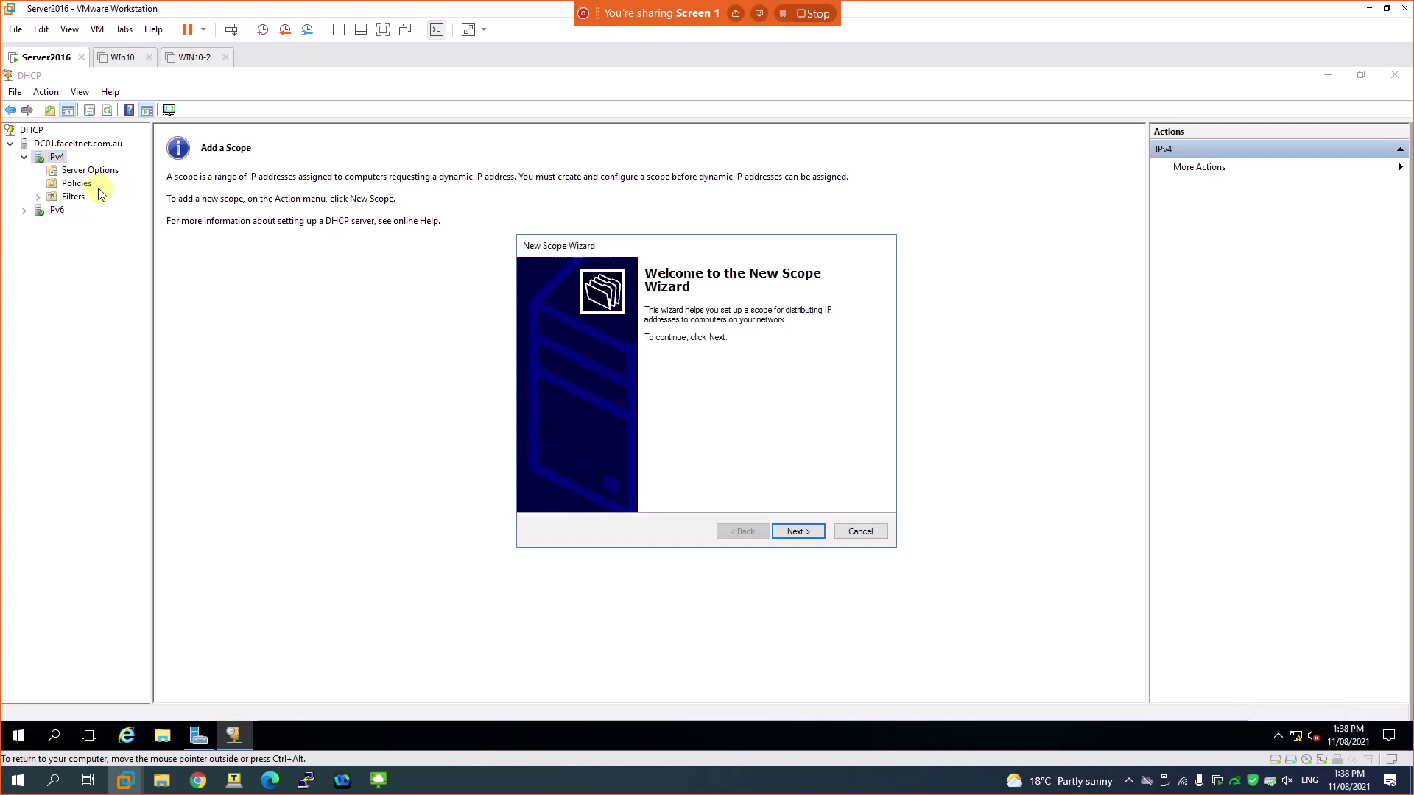
{"action": "left_click", "coordinate": [789, 527]}
{"action": "type", "text": "Faceitnet.com.au"}
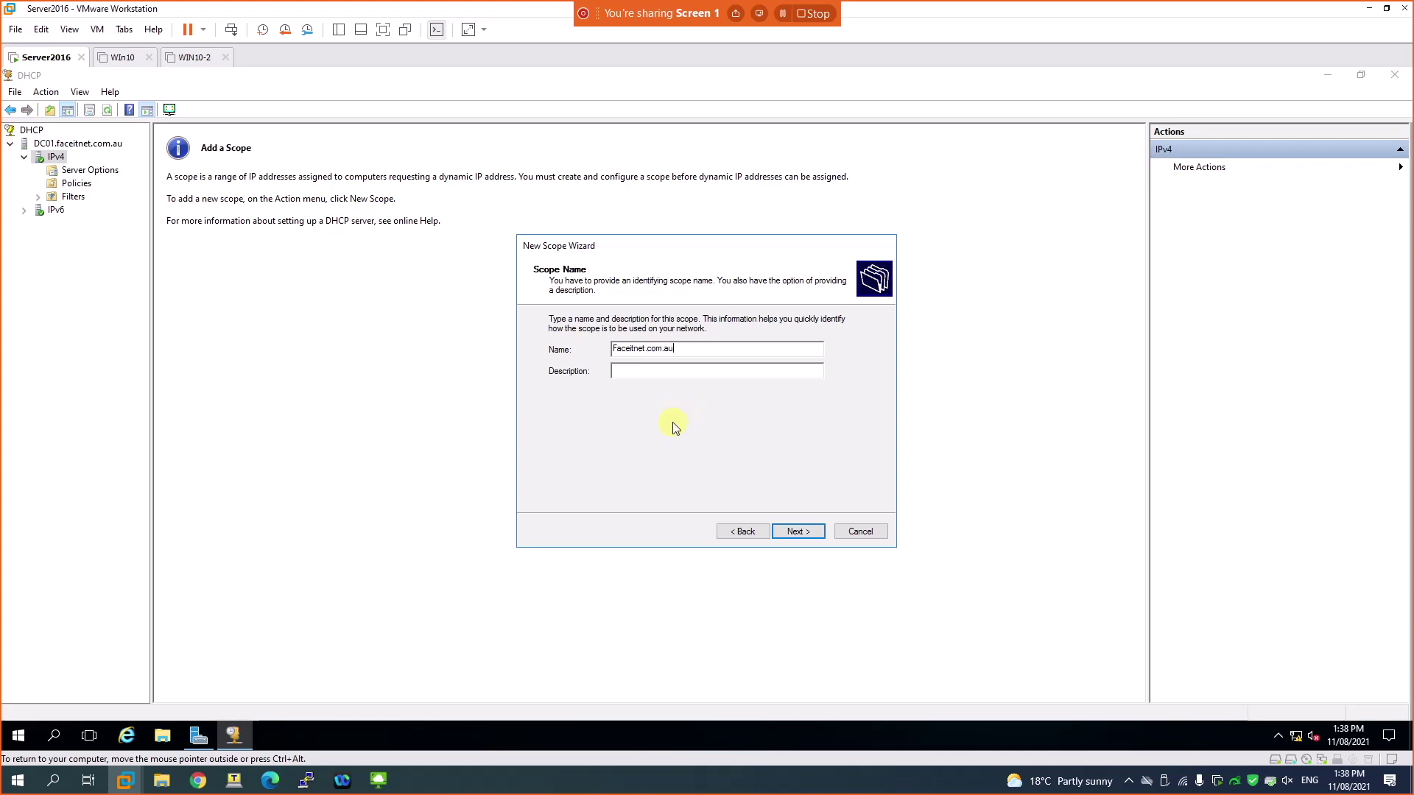
{"action": "left_click", "coordinate": [784, 527]}
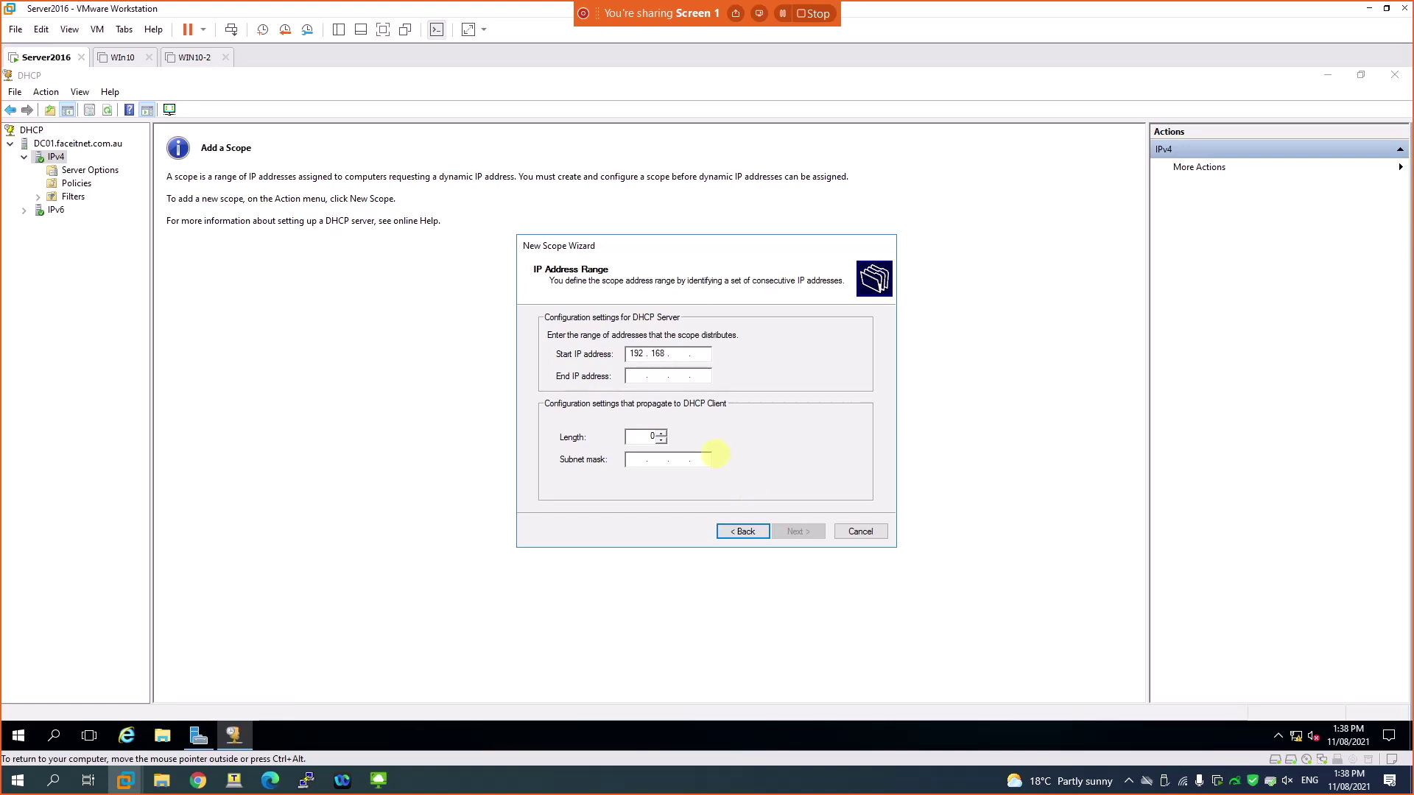
Step: Set the scope's address range to 192.168.20.50 through 192.168.20.100 with subnet mask 255.255.255.0
{"action": "type", "text": "192.168.20.50"}
{"action": "key", "text": "Tab"}
{"action": "type", "text": "1"}
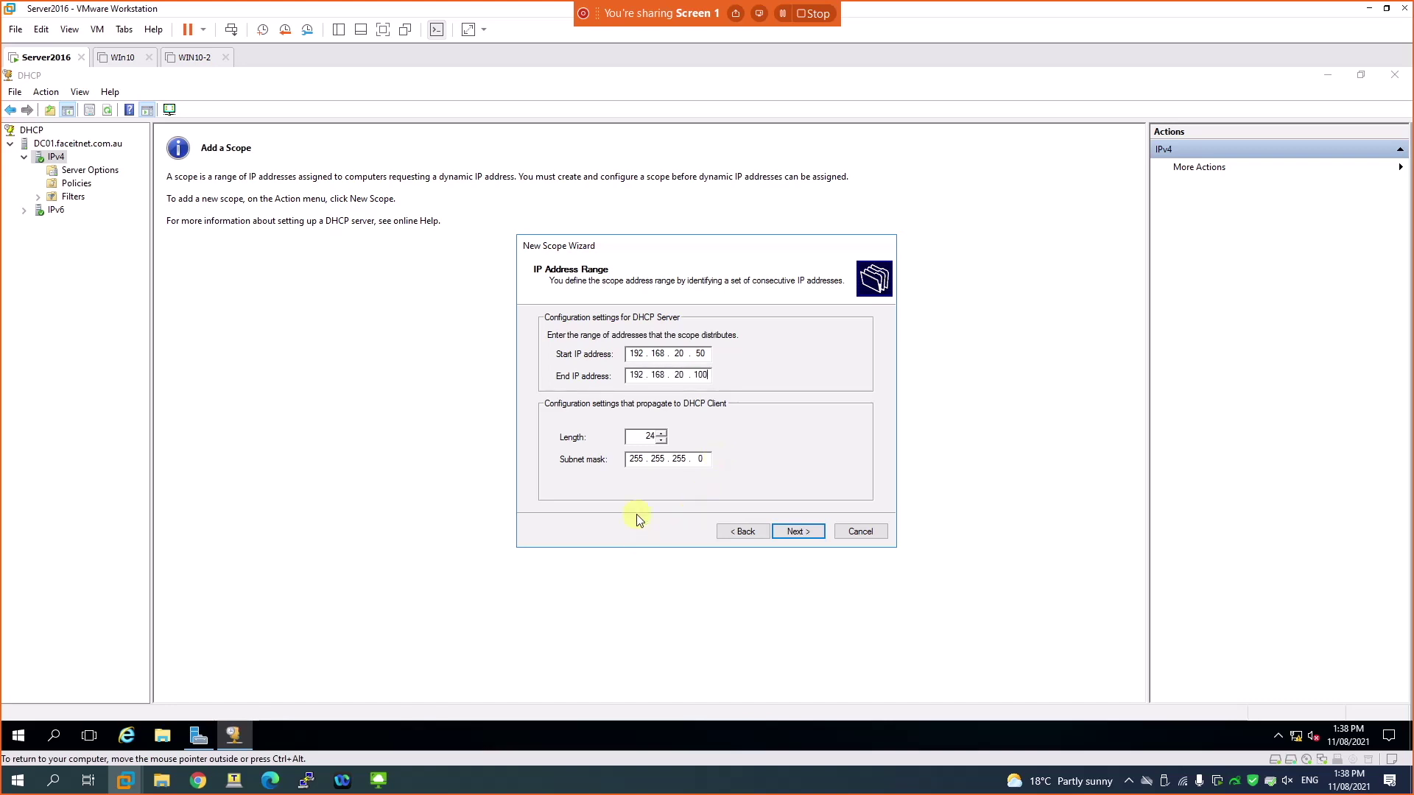
{"action": "left_click", "coordinate": [795, 533]}
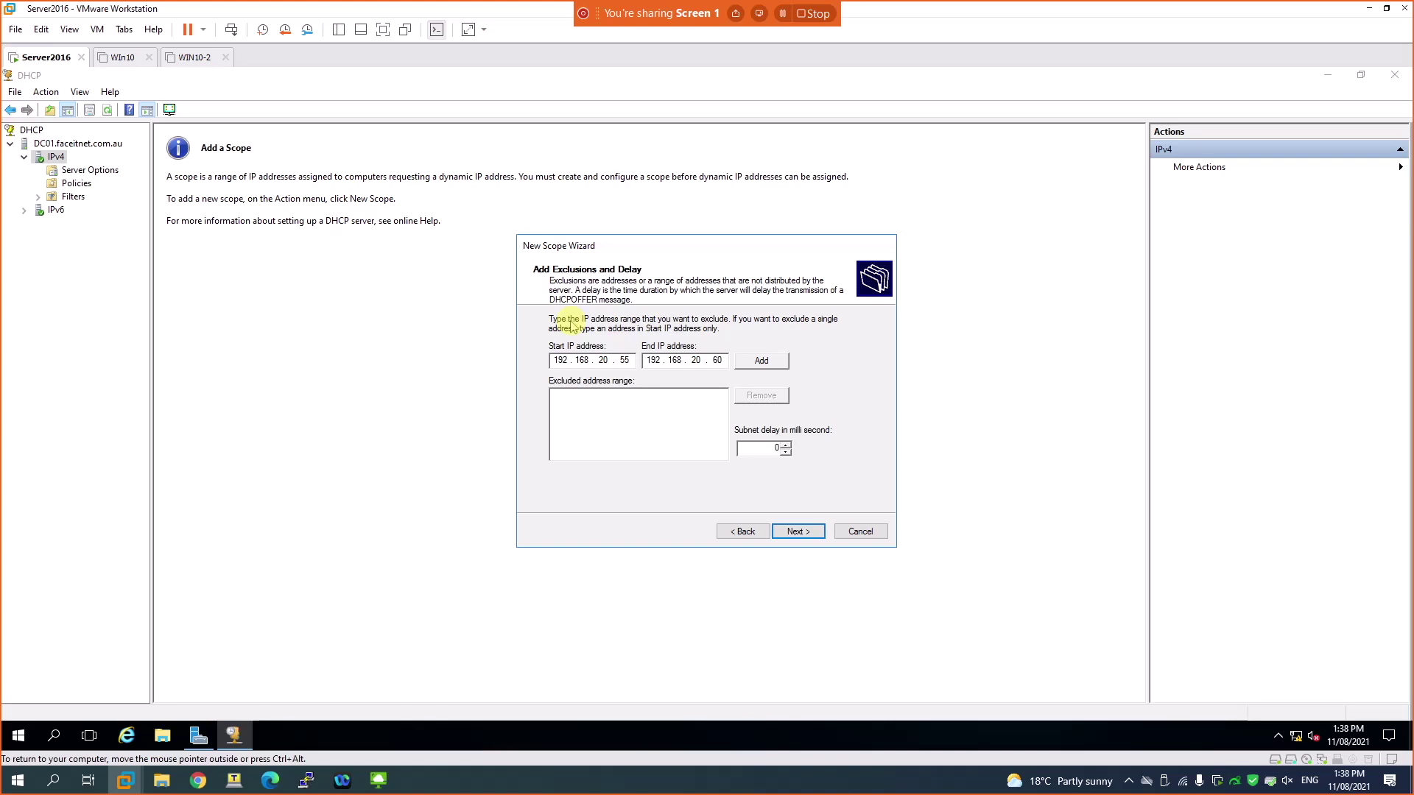
Step: Exclude the range 192.168.20.55 to 192.168.20.60 from the scope and accept the default lease duration
{"action": "left_click", "coordinate": [750, 364]}
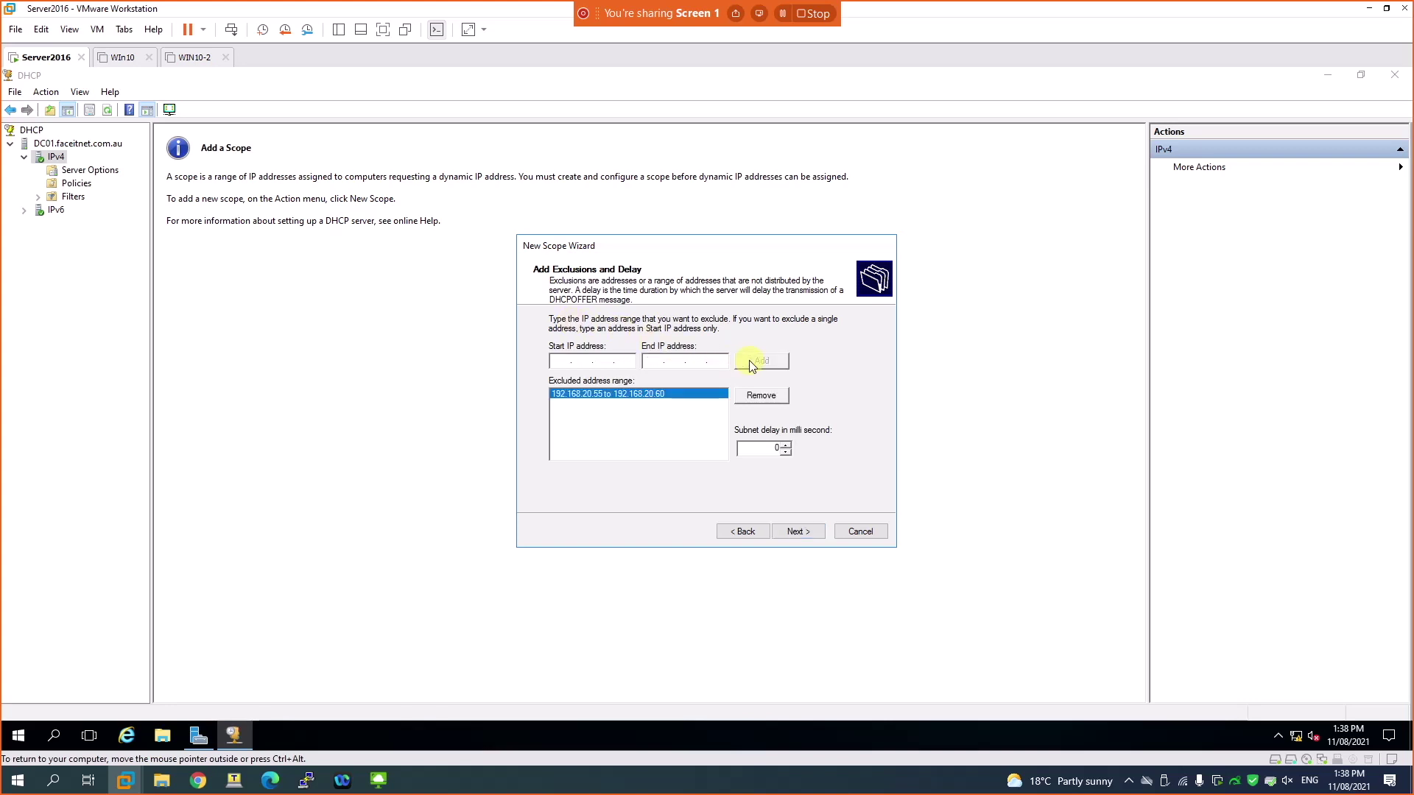
{"action": "left_click", "coordinate": [798, 529]}
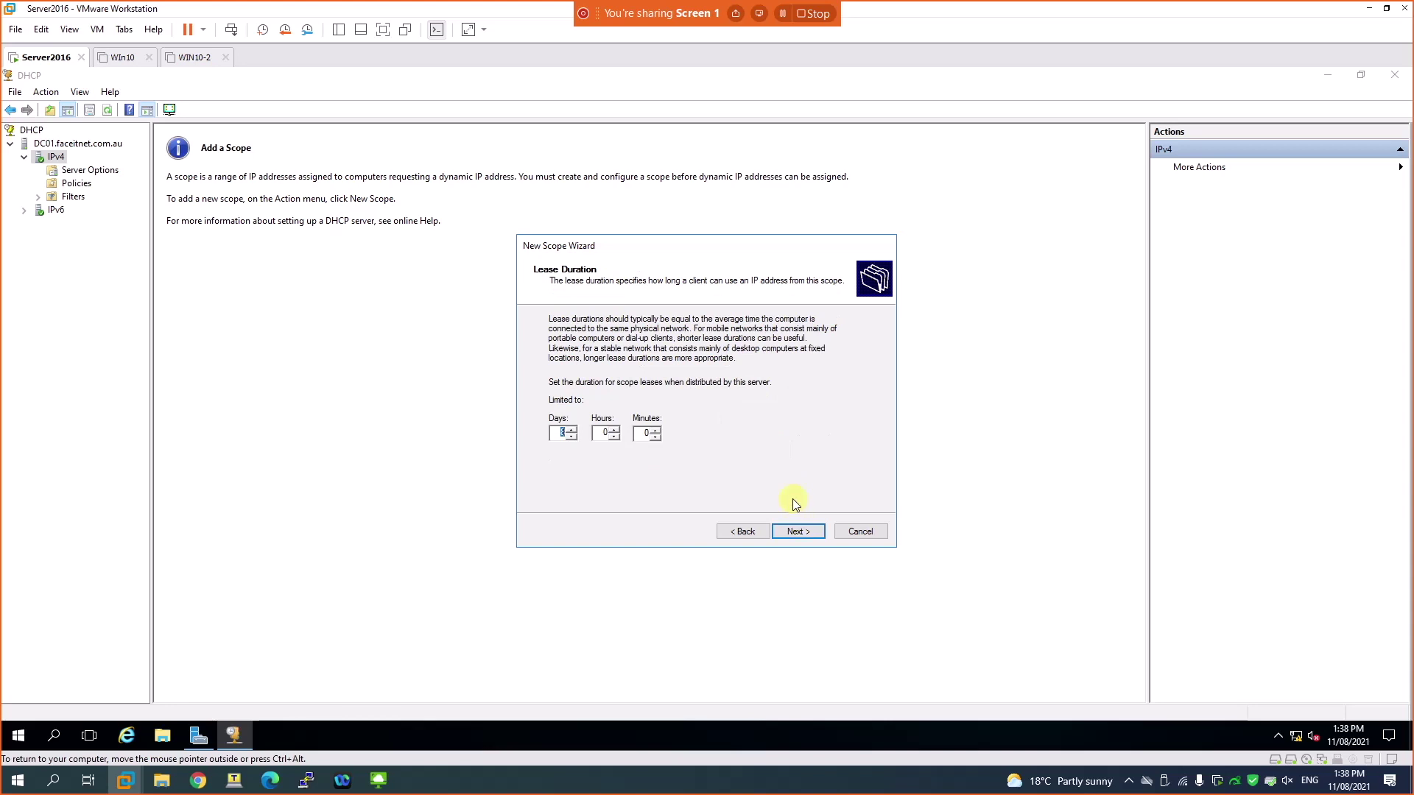
{"action": "left_click", "coordinate": [563, 435]}
{"action": "double_click", "coordinate": [564, 435]}
{"action": "left_click", "coordinate": [796, 531]}
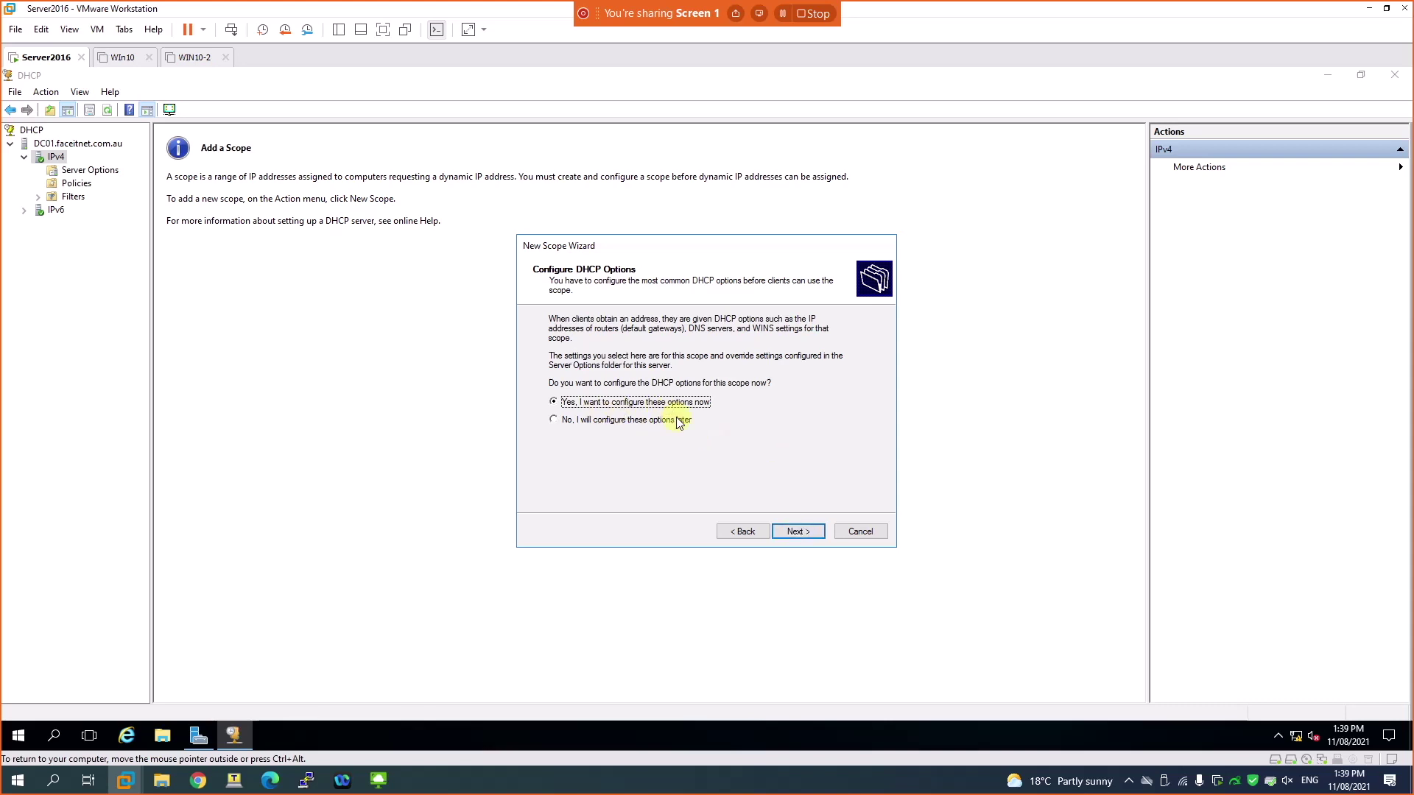
Step: Choose to configure the DHCP options now and add 192.168.20.2 as the router (default gateway)
{"action": "left_click", "coordinate": [797, 541]}
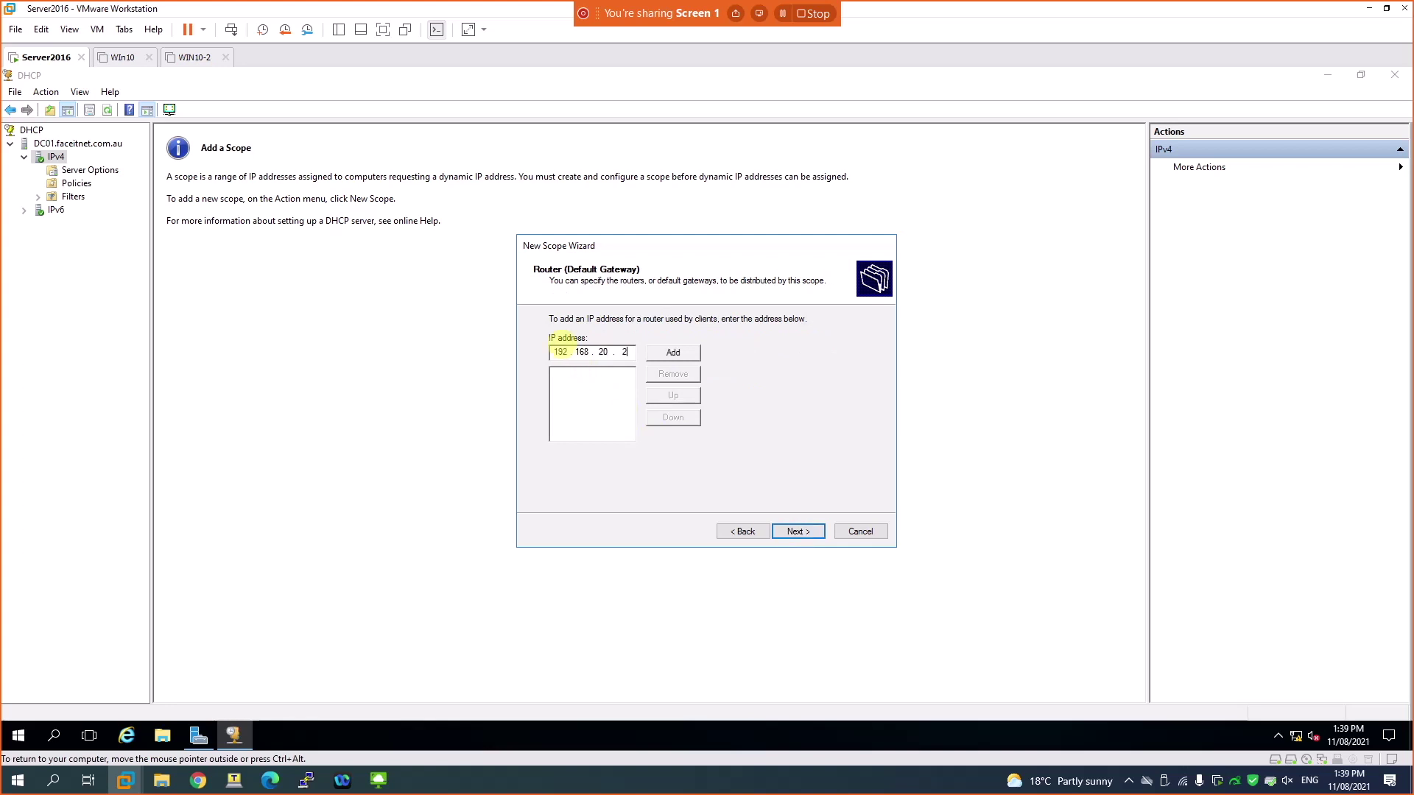
{"action": "left_click", "coordinate": [672, 352]}
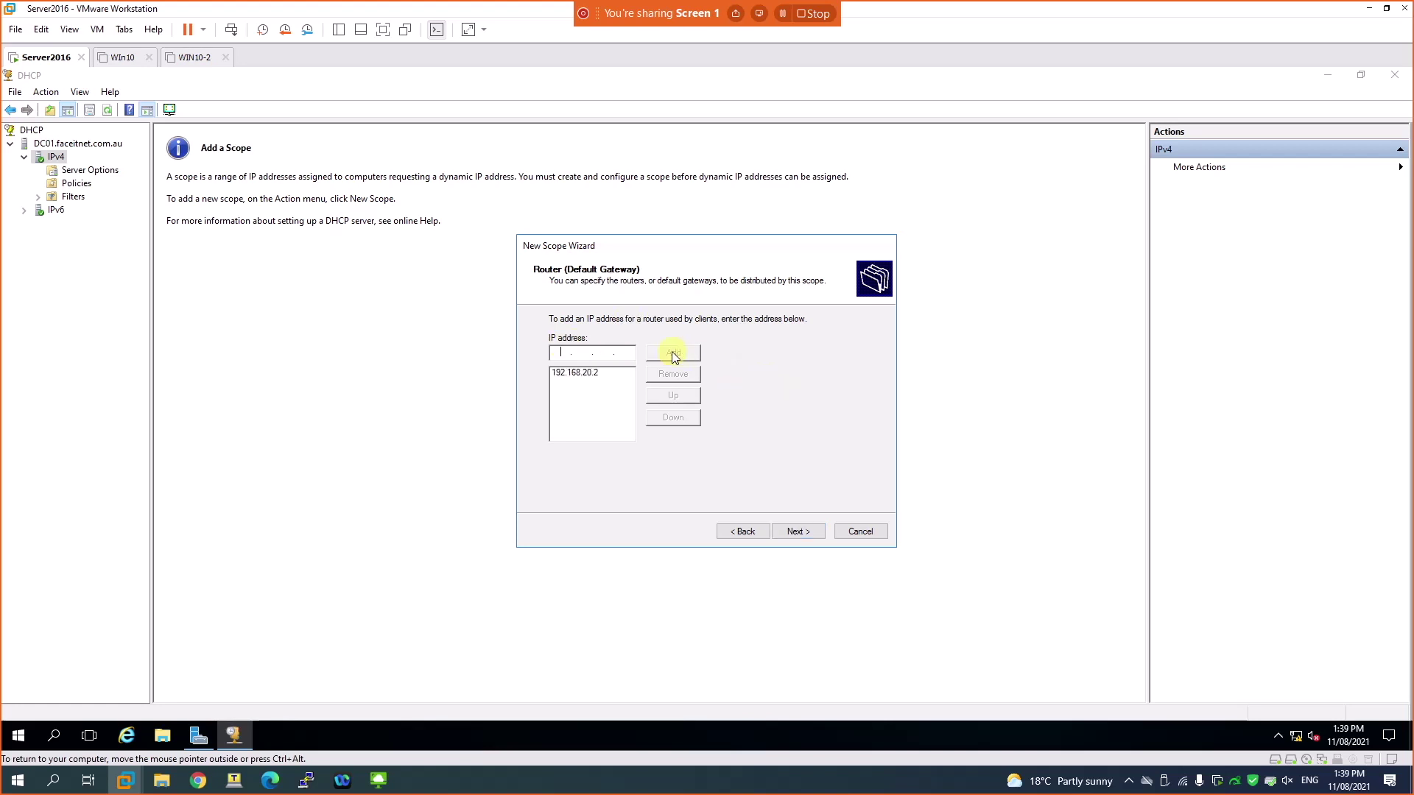
{"action": "left_click", "coordinate": [798, 533]}
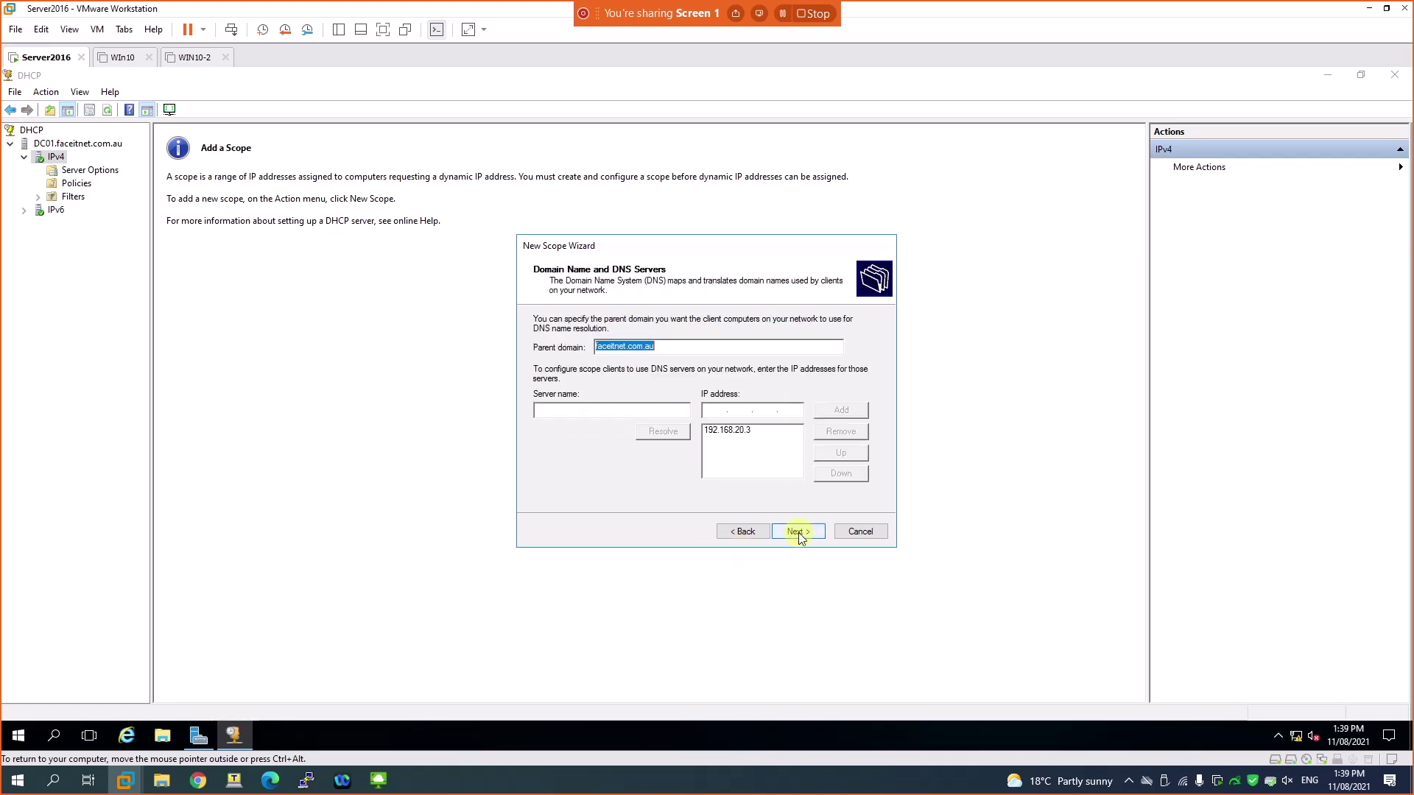
Step: Accept parent domain faceitnet.com.au and DNS server 192.168.20.3 for the scope, and specify no WINS servers
{"action": "left_click", "coordinate": [619, 346]}
{"action": "left_click_drag", "start_coordinate": [653, 345], "coordinate": [595, 346]}
{"action": "left_click", "coordinate": [790, 536]}
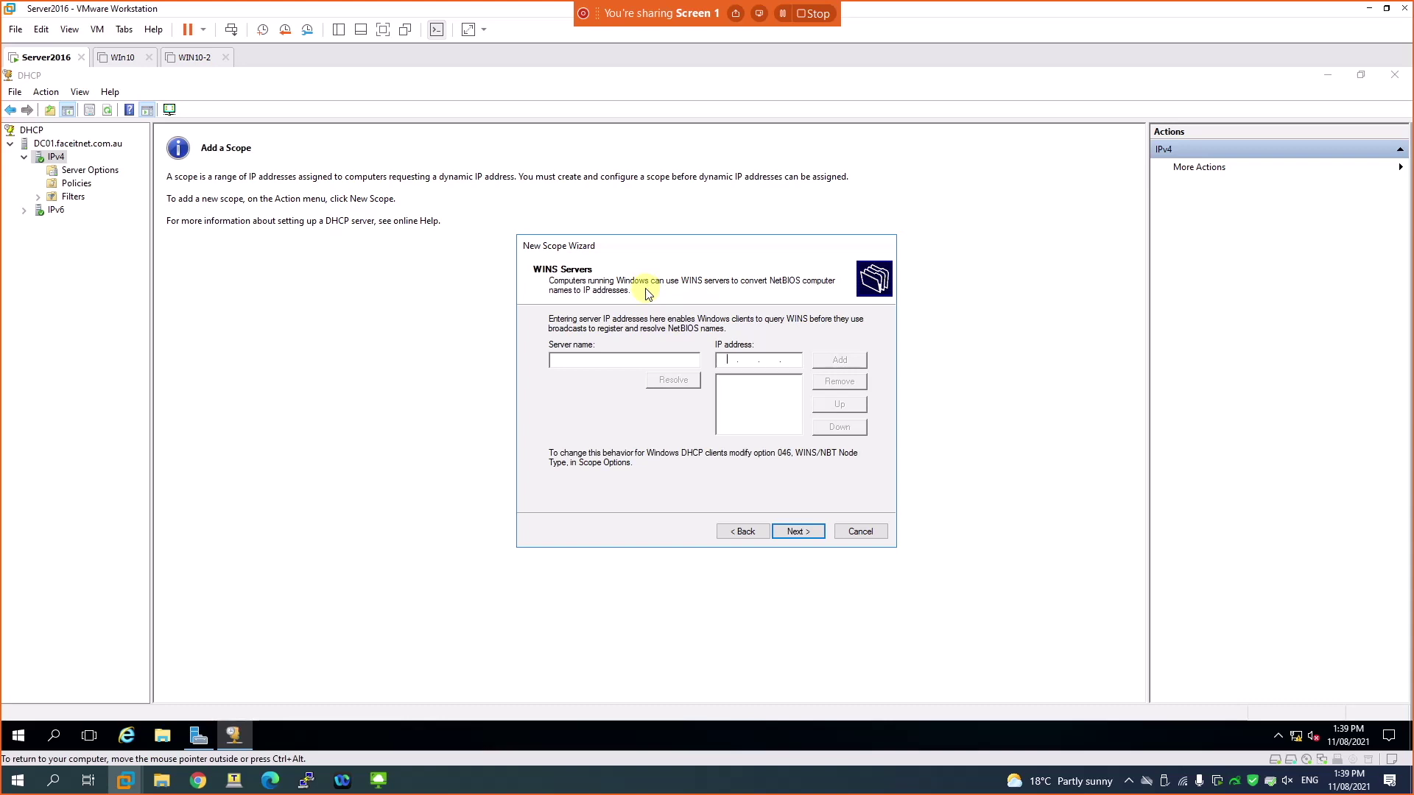
{"action": "left_click", "coordinate": [793, 536]}
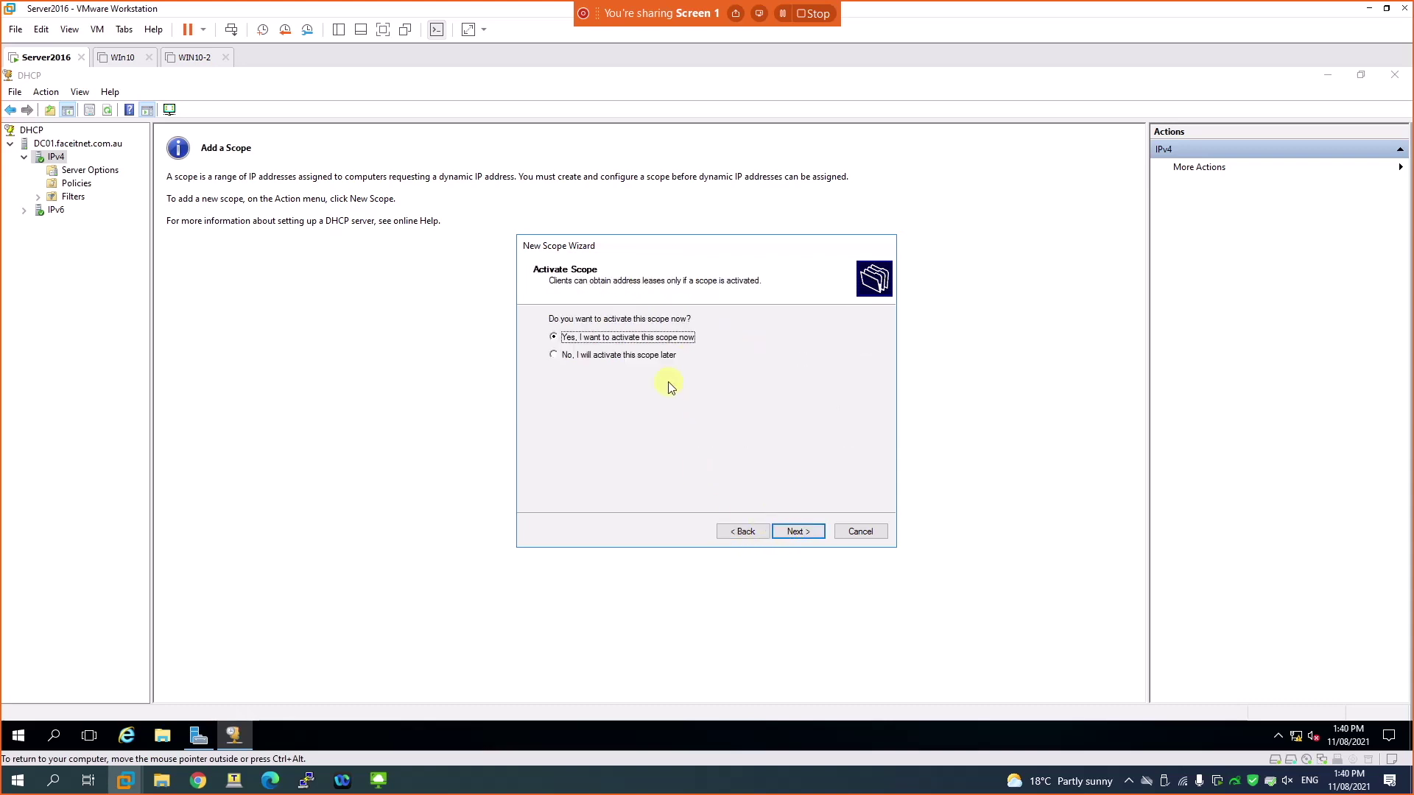
Step: Choose to activate the scope now and finish the New Scope Wizard
{"action": "left_click", "coordinate": [785, 528]}
{"action": "left_click", "coordinate": [789, 535]}
{"action": "left_click", "coordinate": [793, 532]}
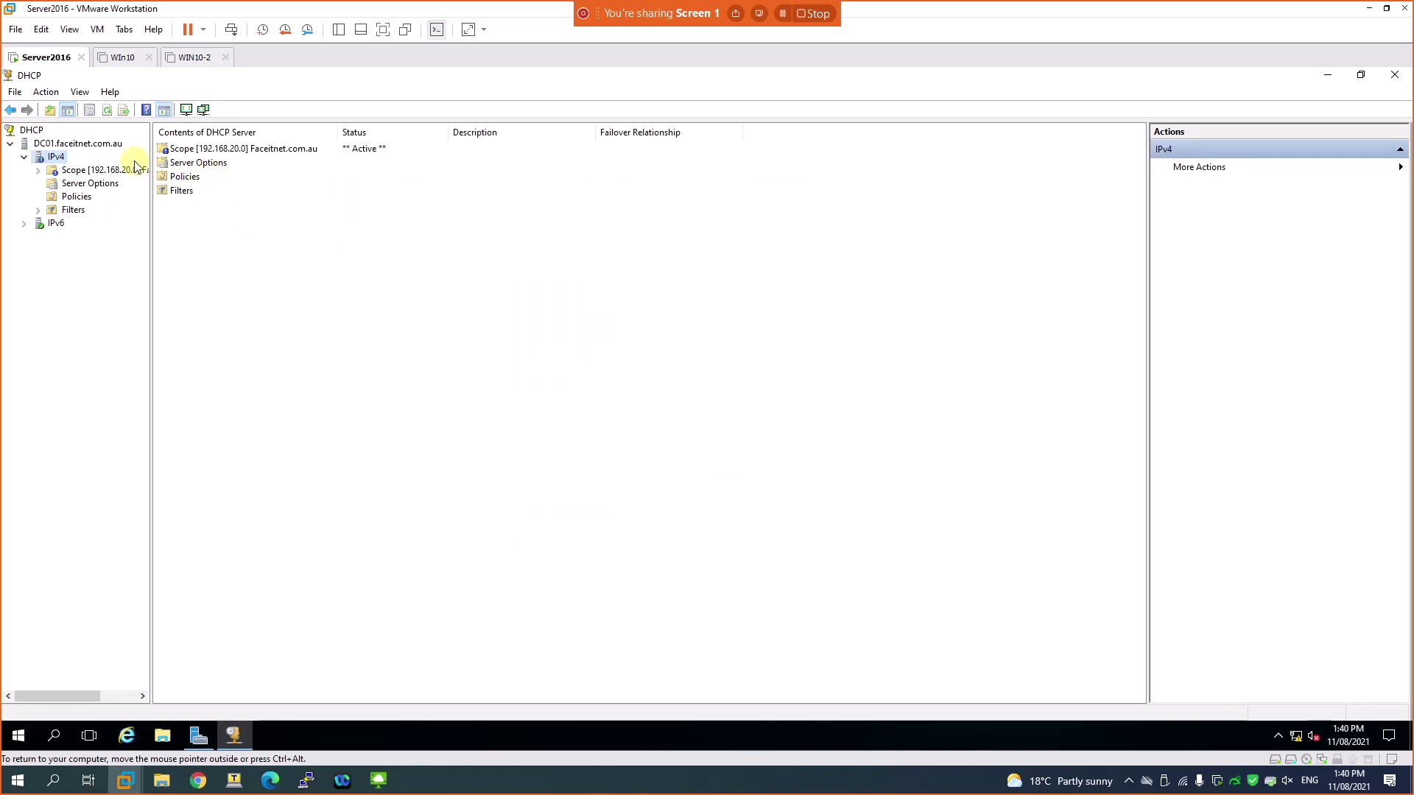
Step: Review the new scope's address pool, including its distribution and exclusion ranges, and its address leases
{"action": "double_click", "coordinate": [103, 170]}
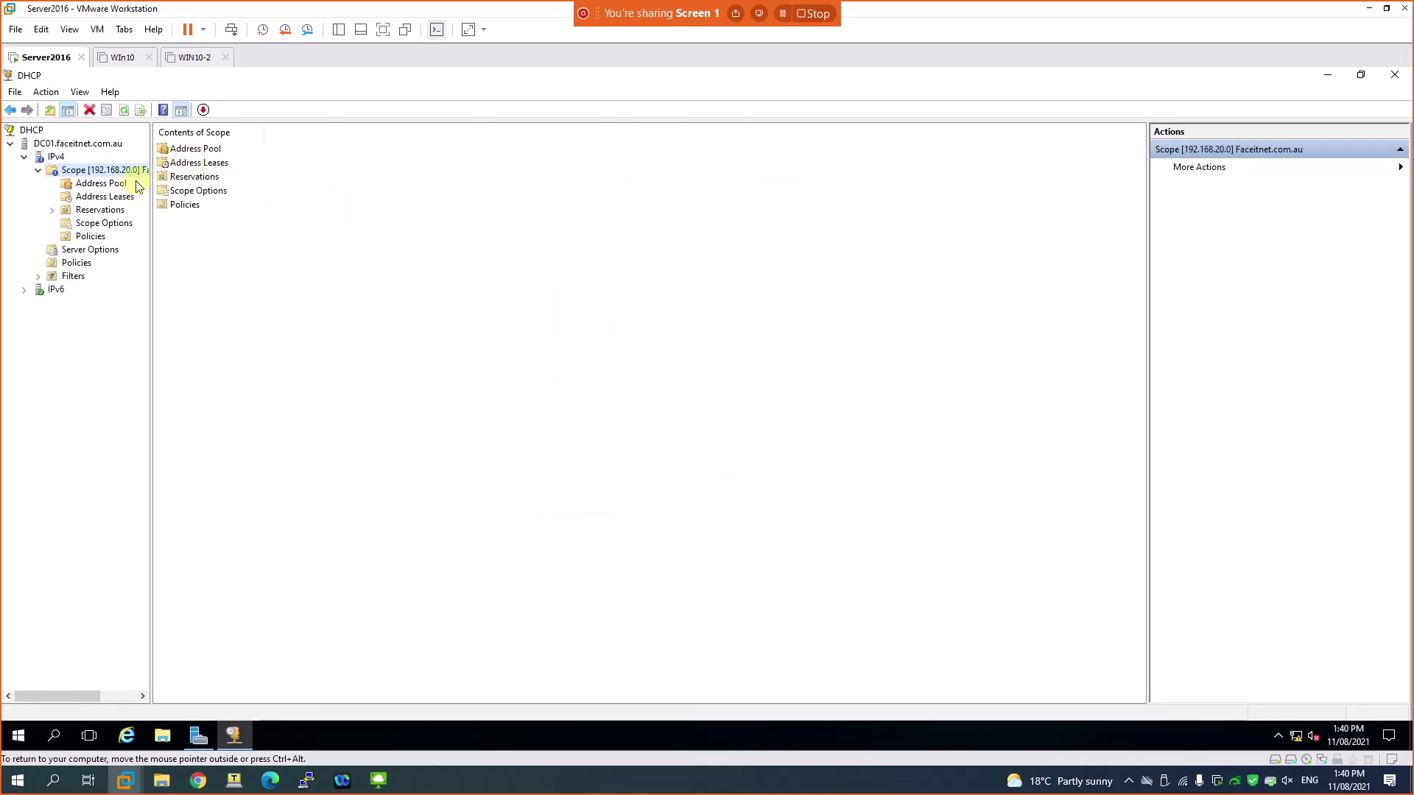
{"action": "left_click", "coordinate": [101, 184]}
{"action": "left_click", "coordinate": [220, 151]}
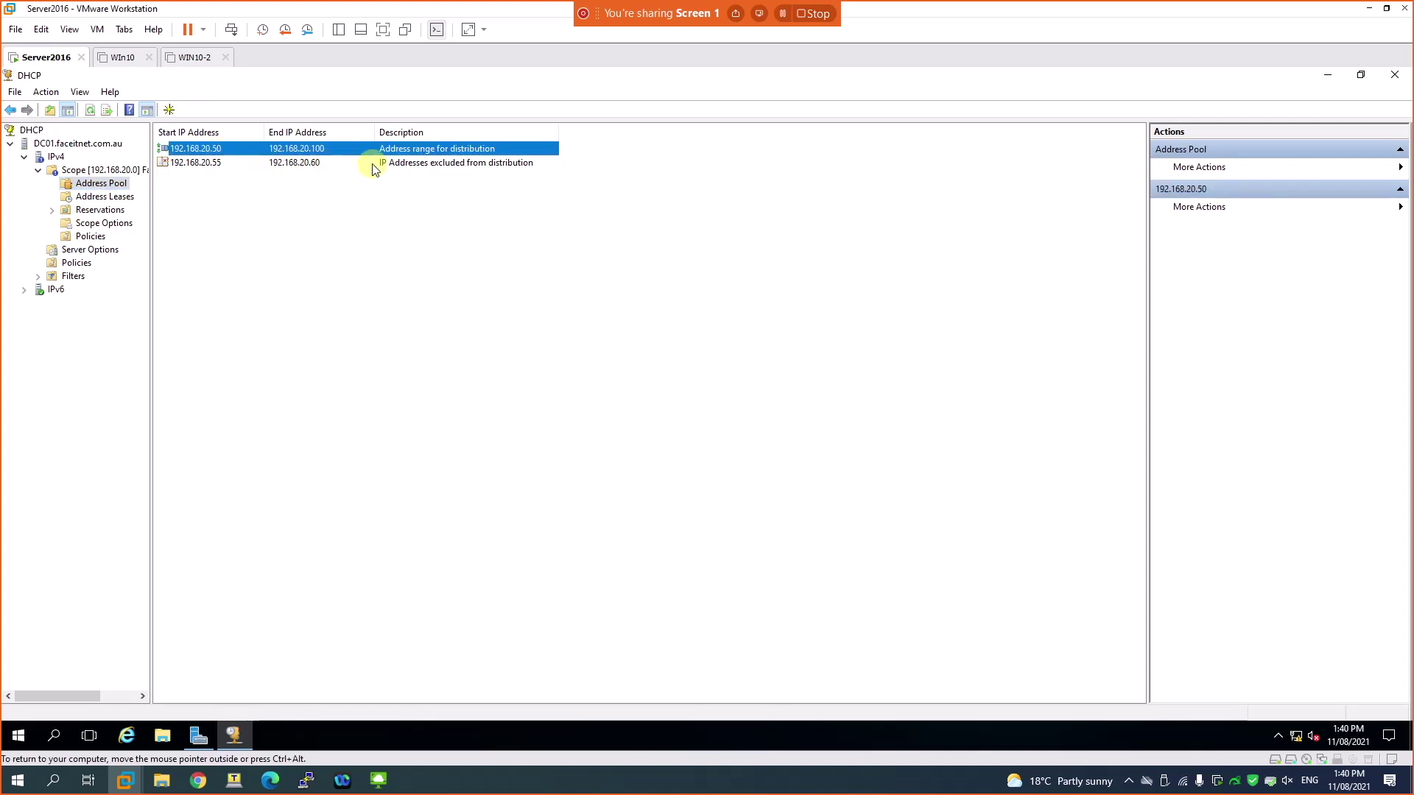
{"action": "left_click", "coordinate": [437, 163]}
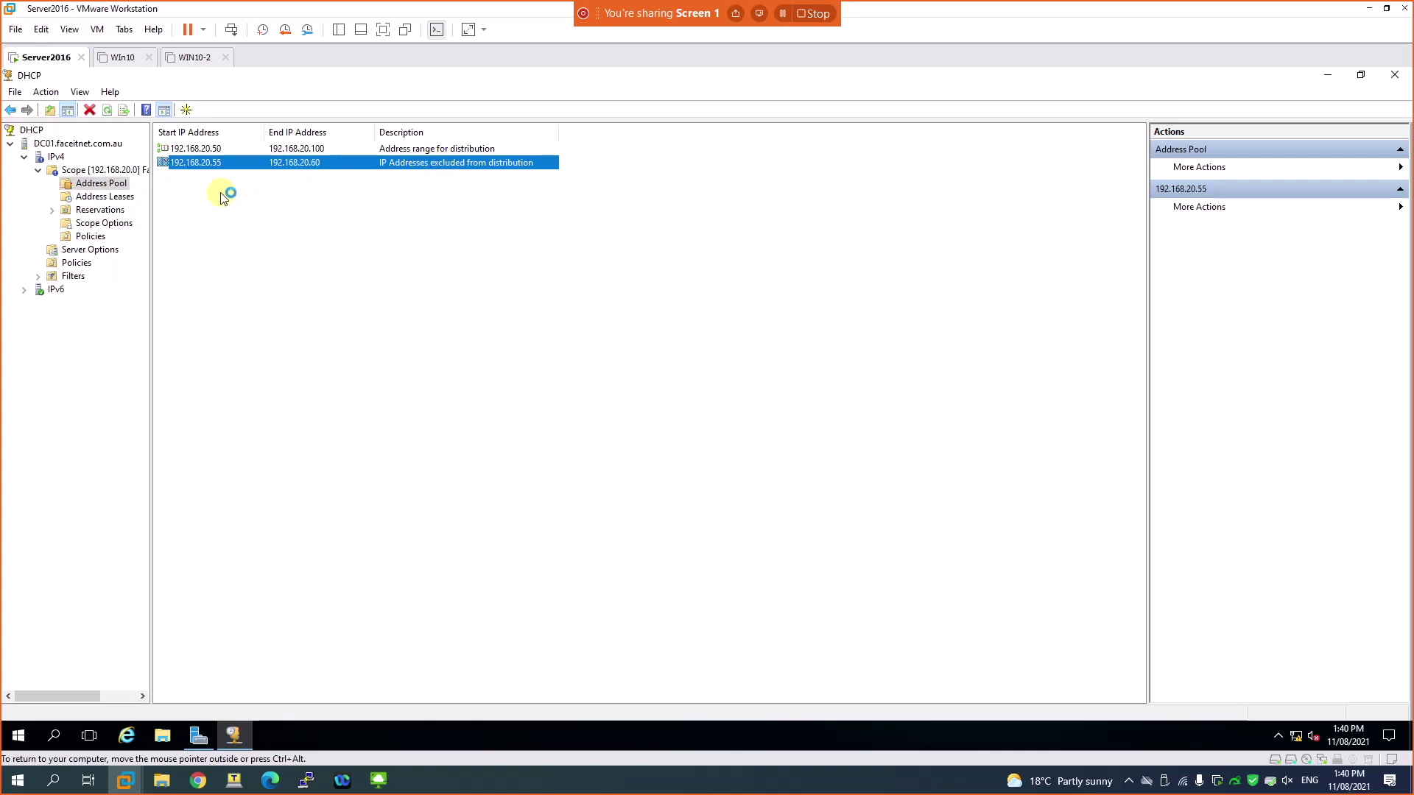
{"action": "left_click", "coordinate": [127, 197]}
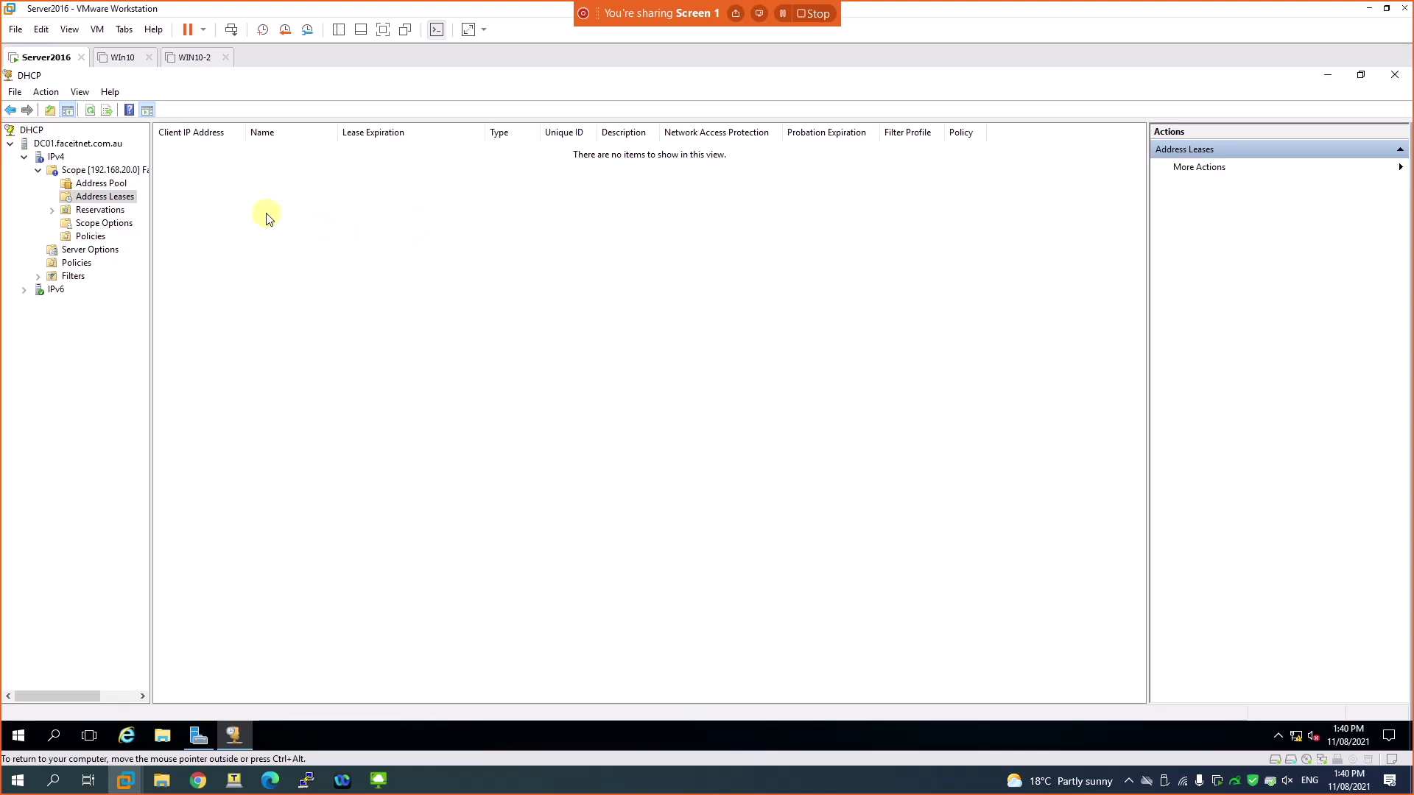
Step: Power on the WIn10 and WIN10-2 virtual machines, agreeing to try connecting the sata0:1 device at every power-on
{"action": "left_click", "coordinate": [123, 59]}
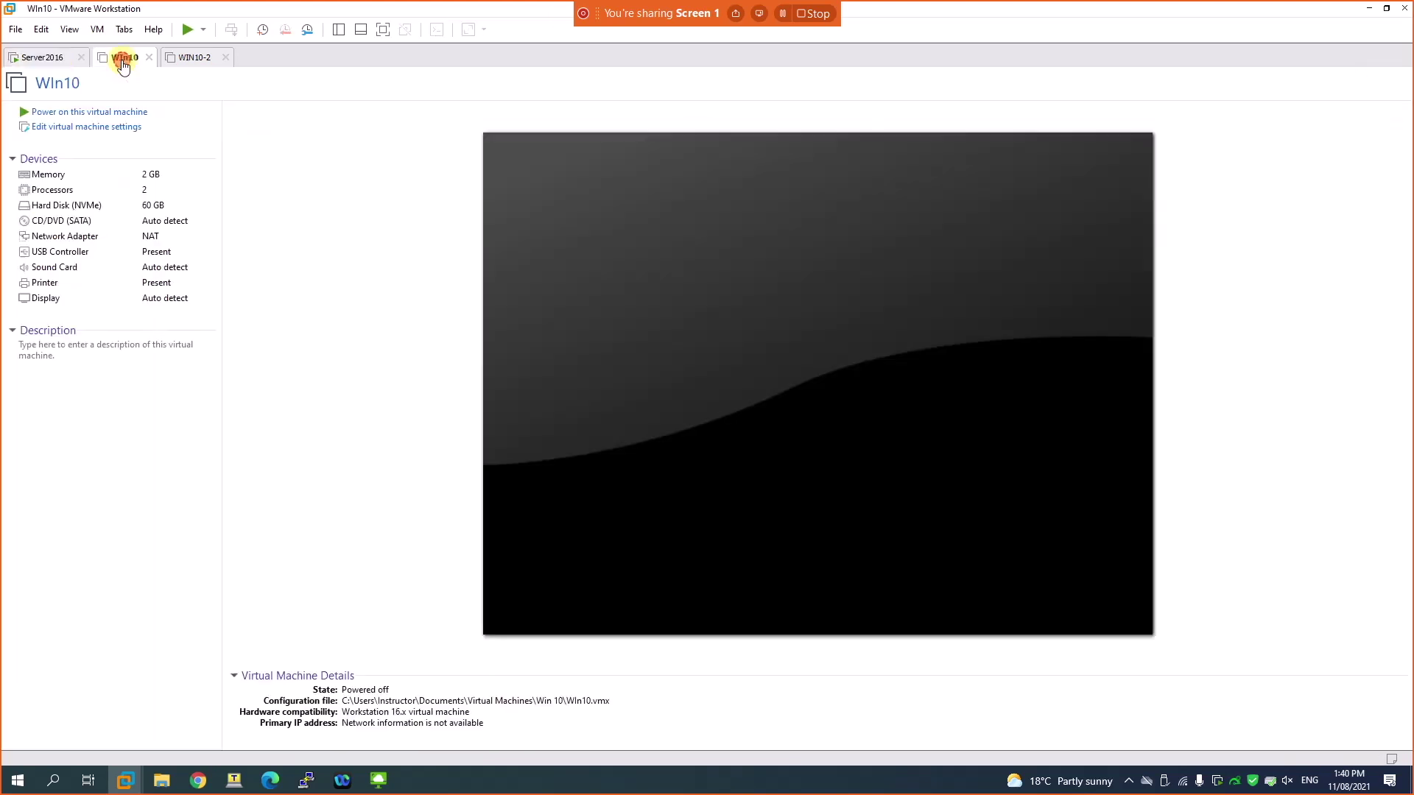
{"action": "left_click", "coordinate": [121, 113]}
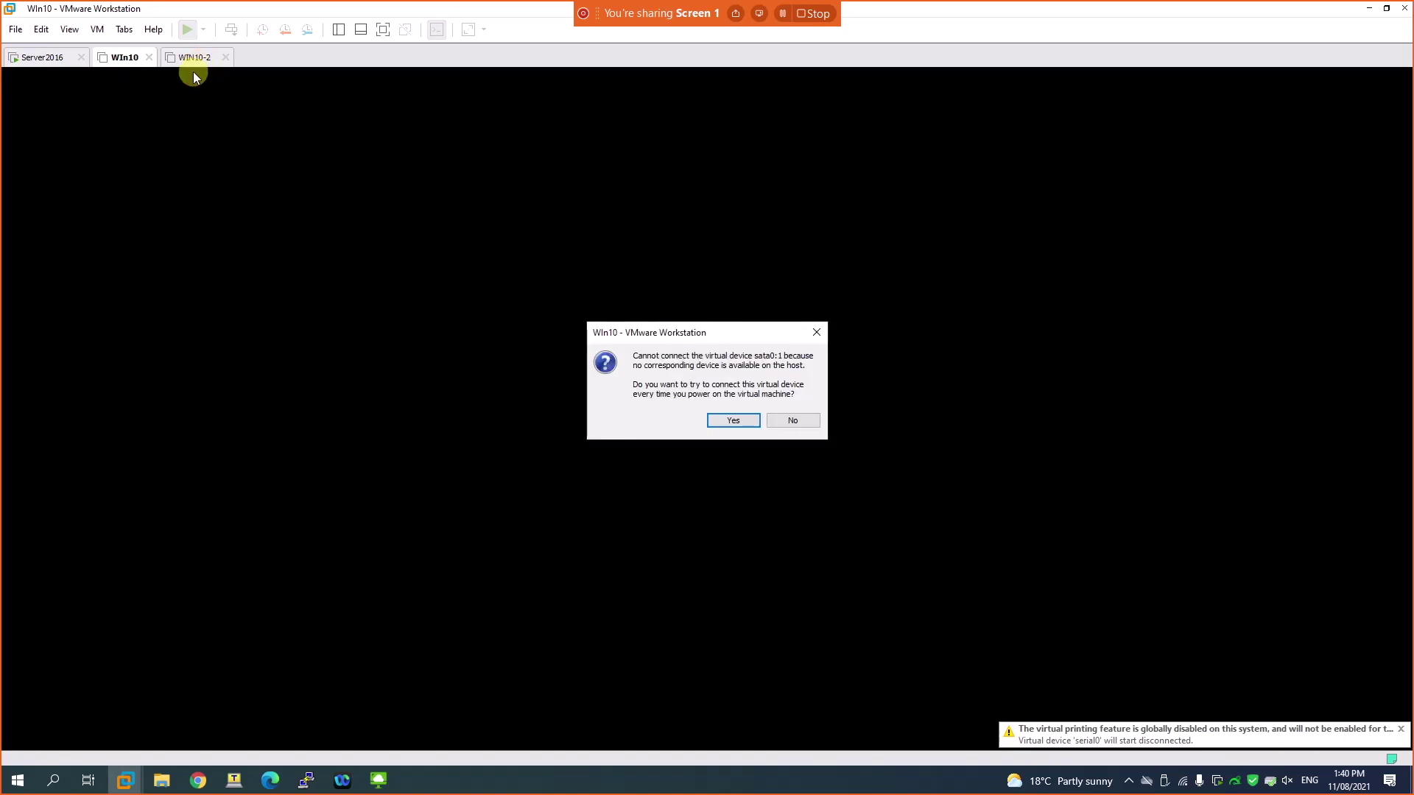
{"action": "left_click", "coordinate": [733, 420]}
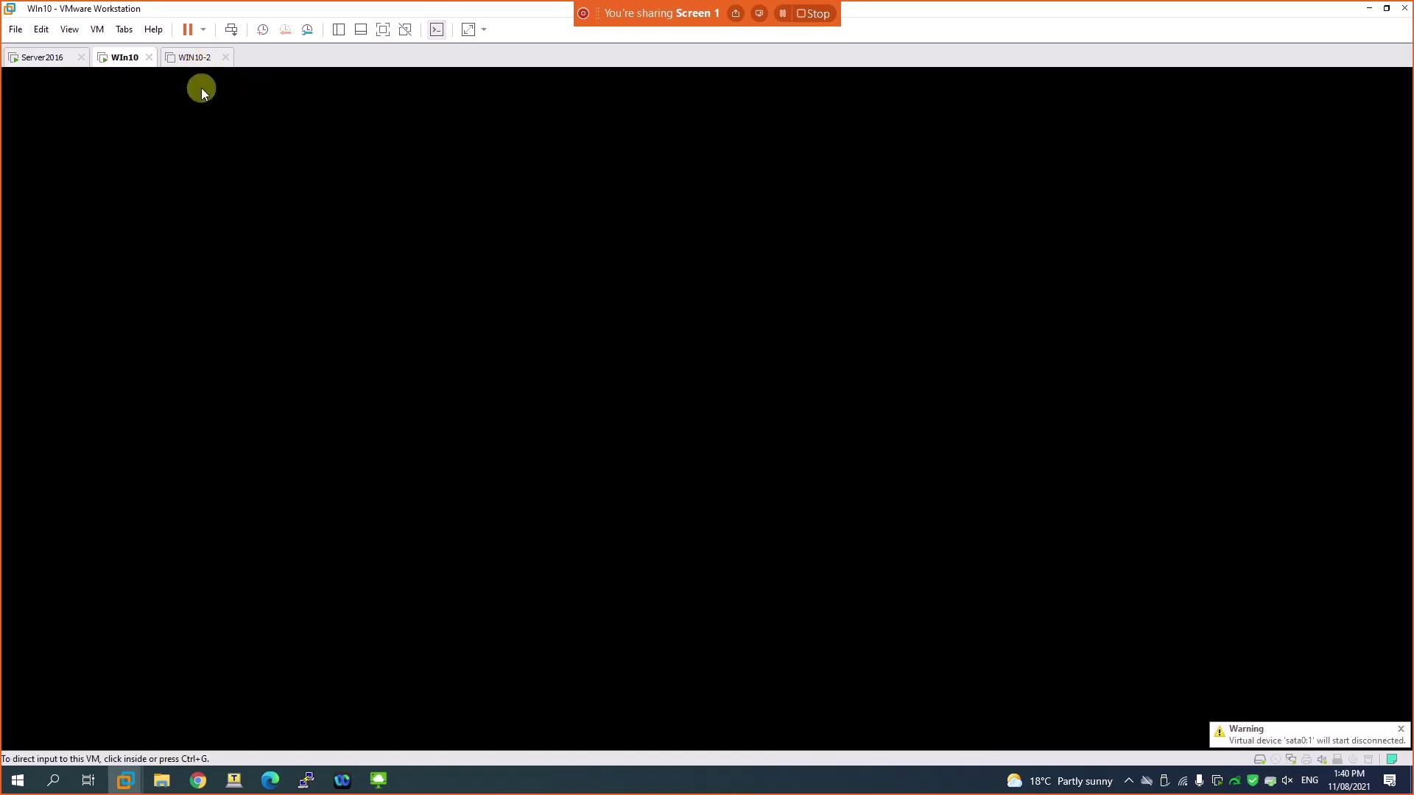
{"action": "left_click", "coordinate": [193, 58]}
{"action": "left_click", "coordinate": [42, 112]}
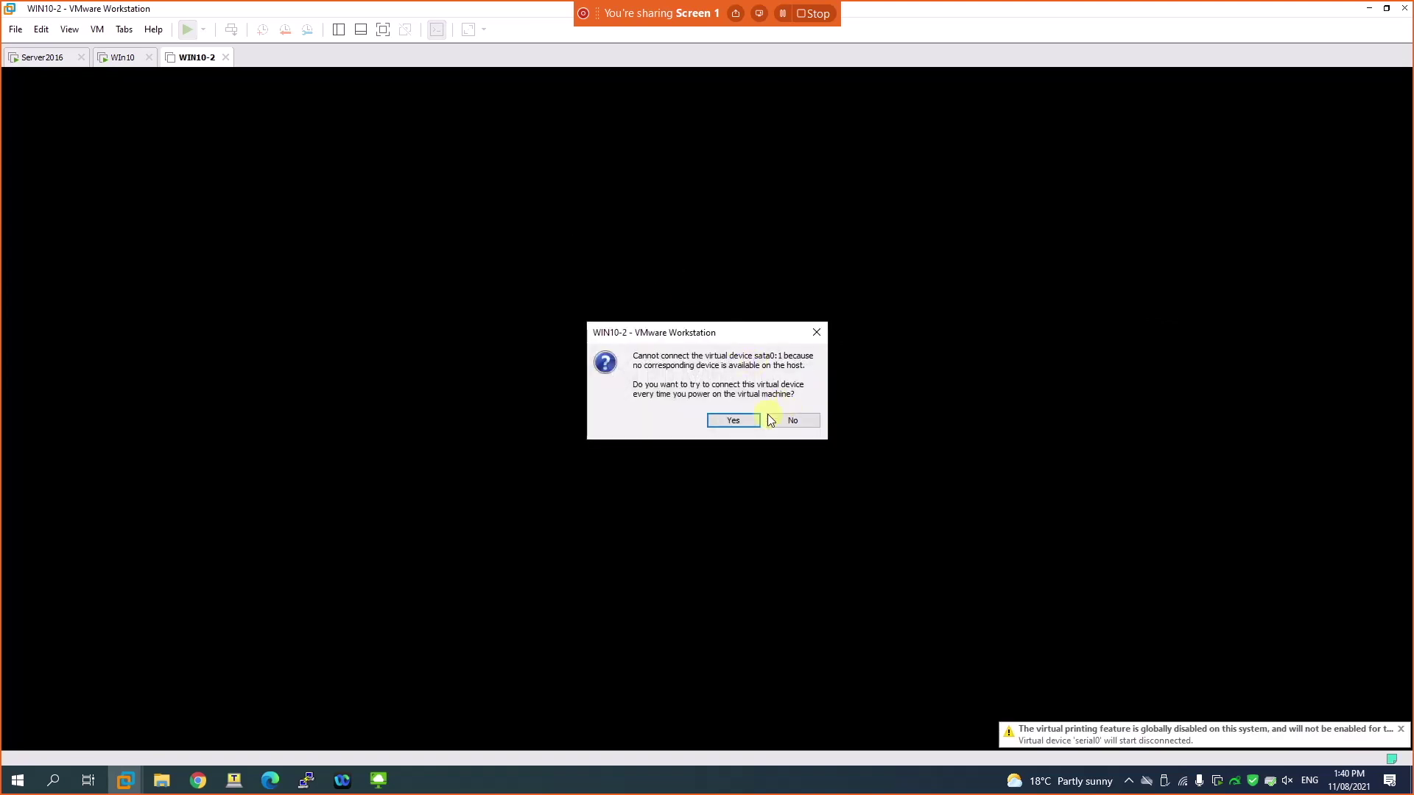
{"action": "left_click", "coordinate": [734, 416]}
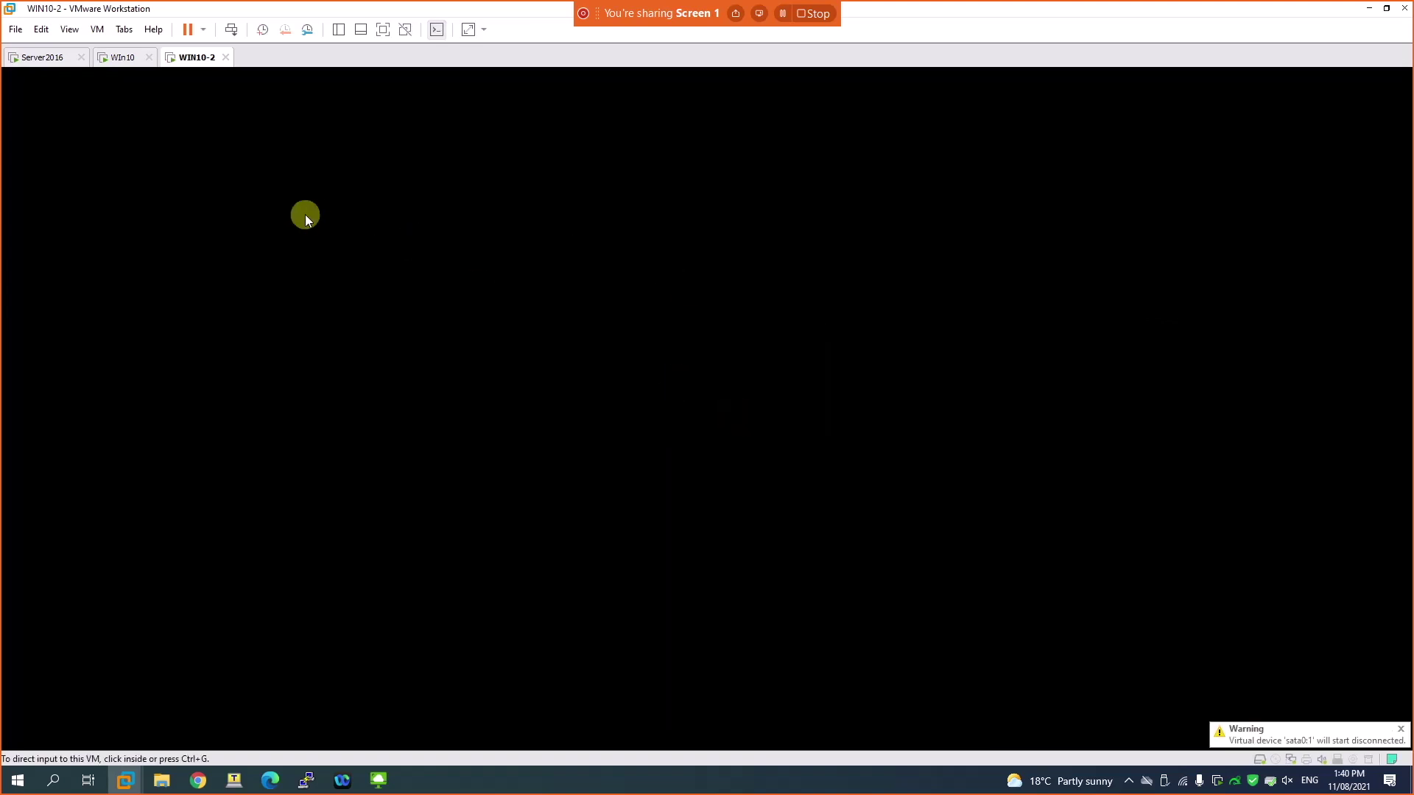
Step: Sign in to the WIn10 virtual machine by entering the preselected user's account password
{"action": "left_click", "coordinate": [123, 59]}
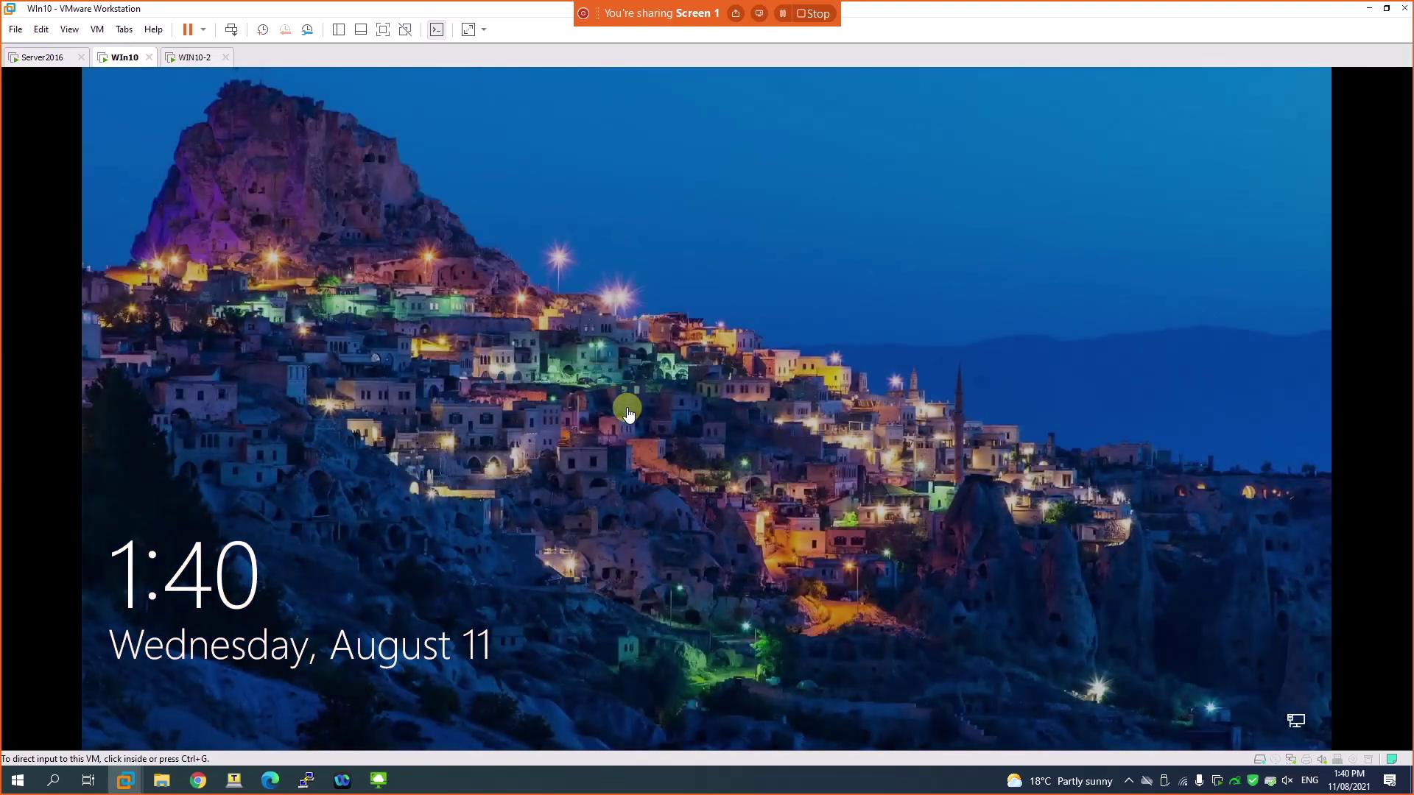
{"action": "left_click", "coordinate": [627, 409]}
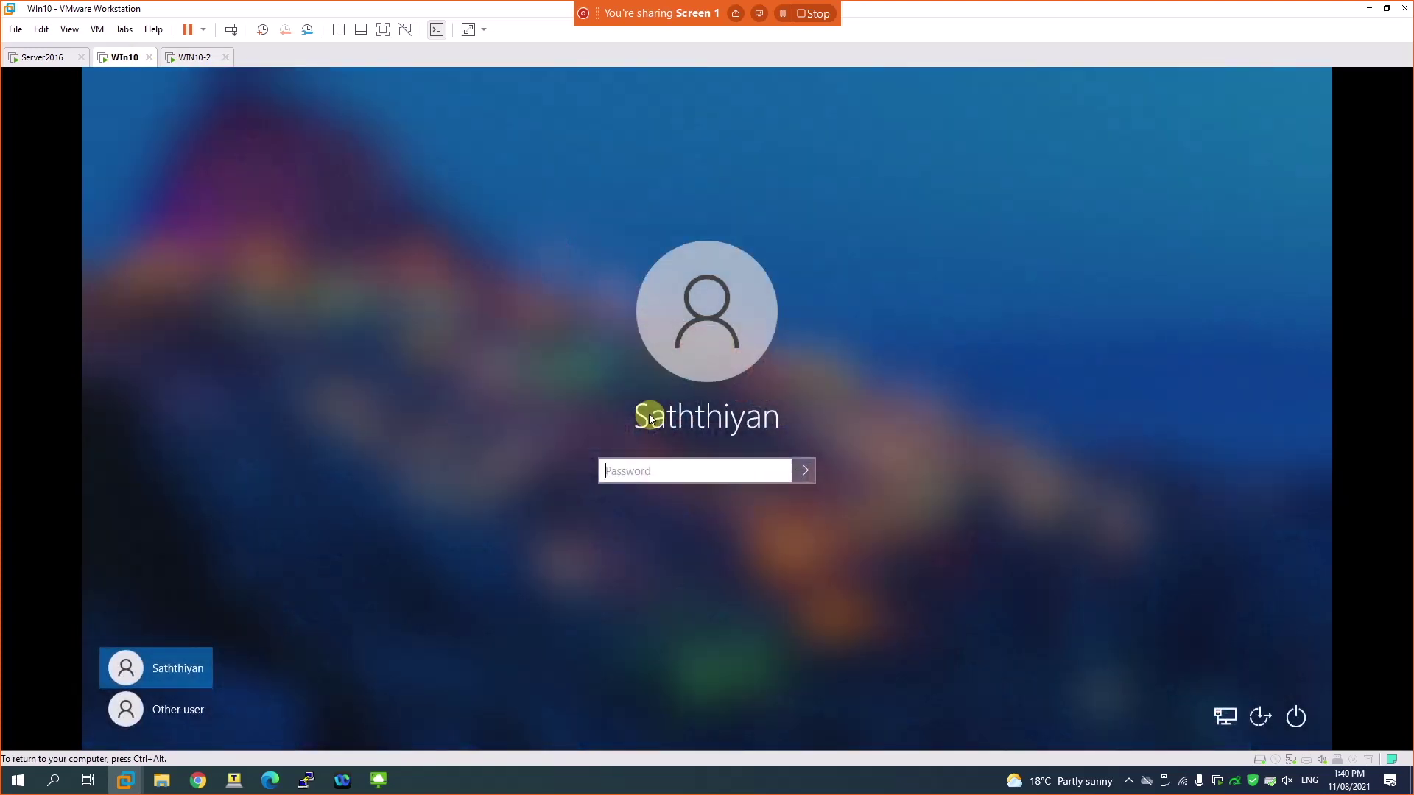
{"action": "type", "text": "*******"}
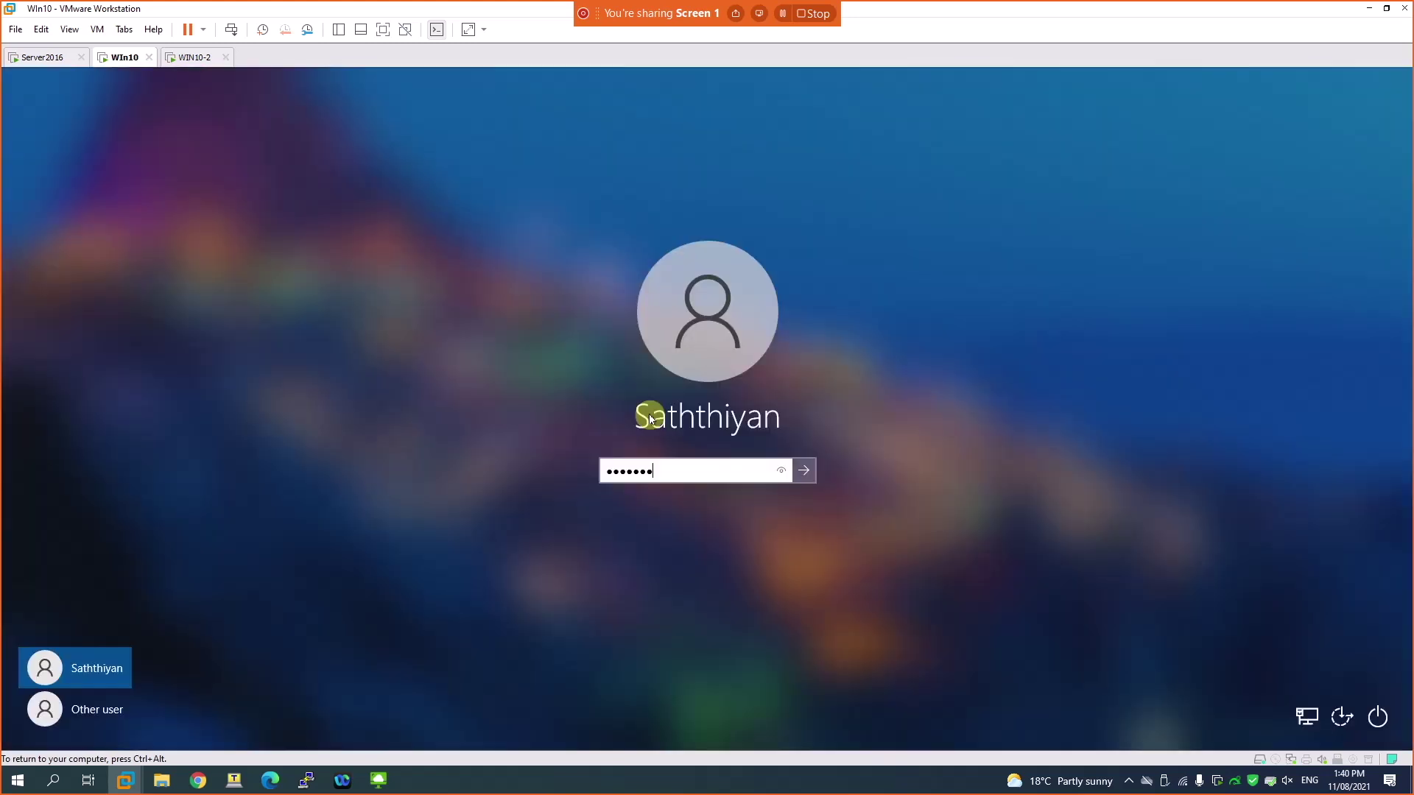
{"action": "key", "text": "Return"}
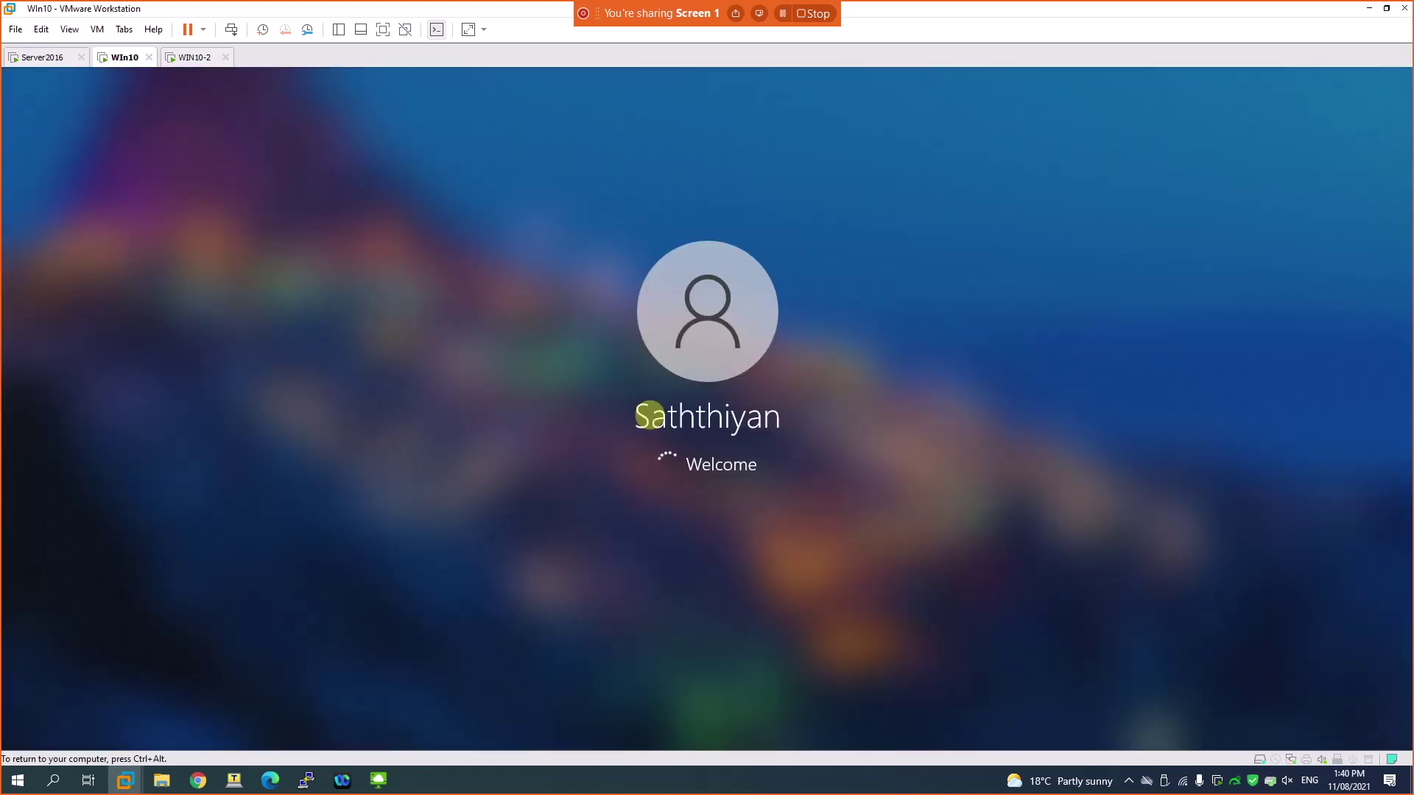
Step: Sign in to the WIN10-2 virtual machine by entering the preselected user's account password
{"action": "left_click", "coordinate": [202, 57]}
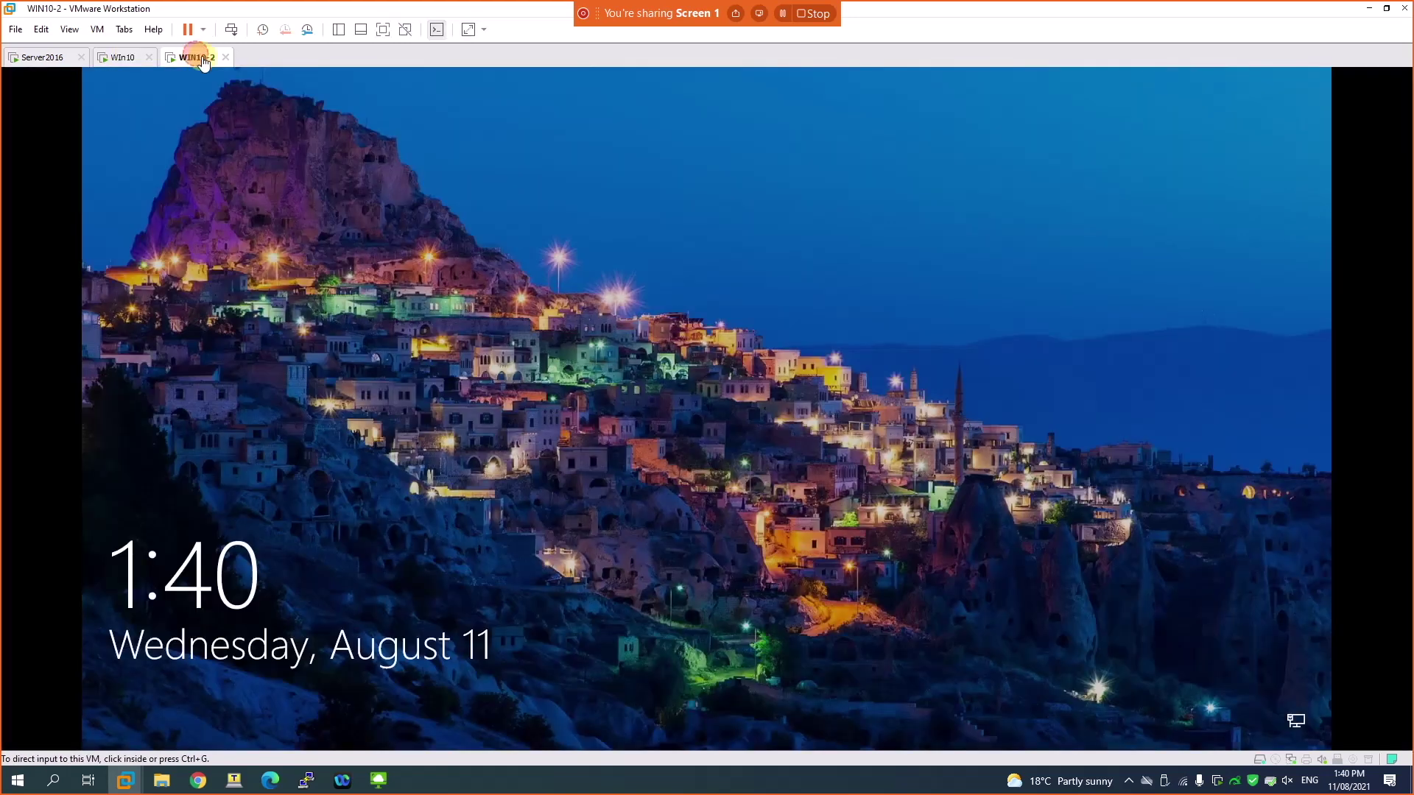
{"action": "left_click", "coordinate": [564, 400]}
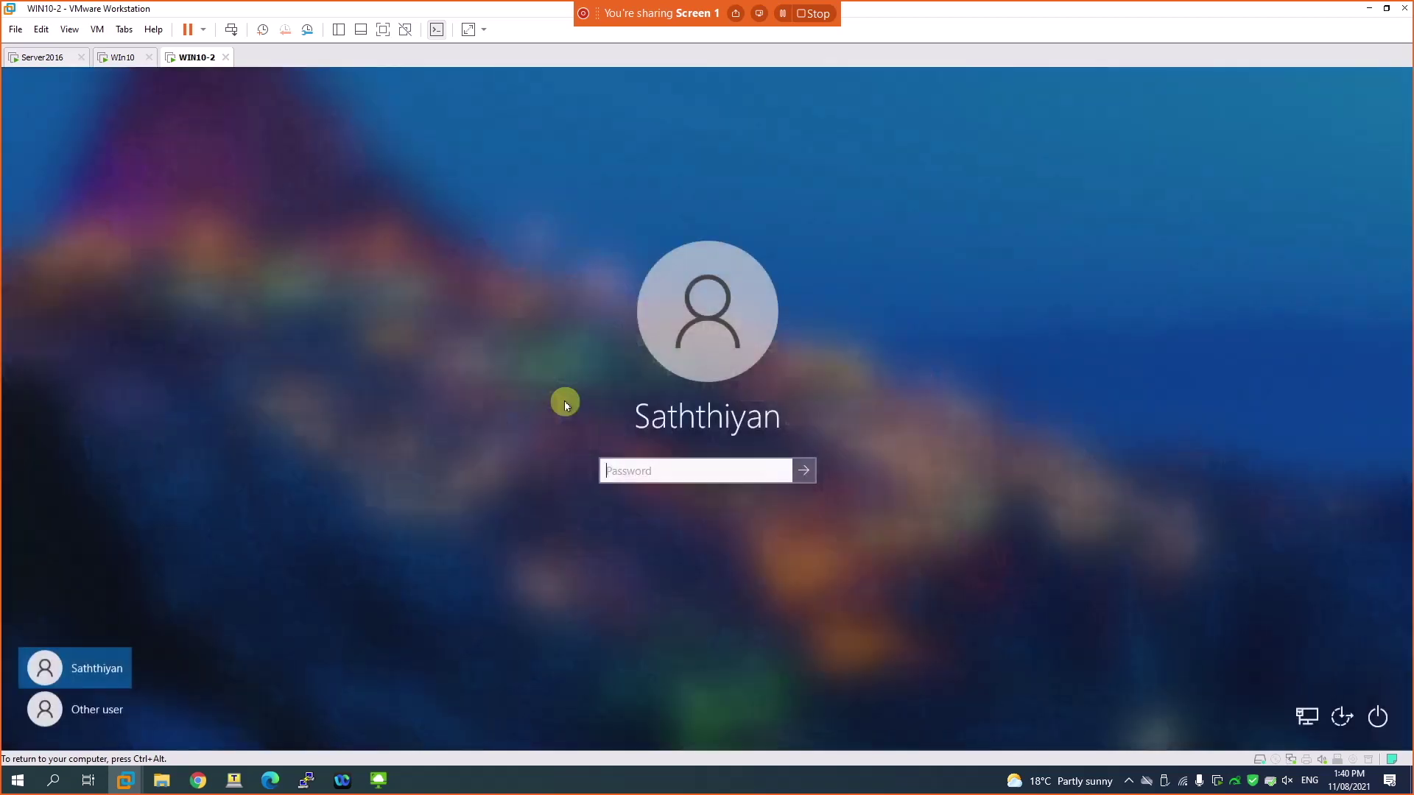
{"action": "type", "text": "••••••••"}
{"action": "key", "text": "Return"}
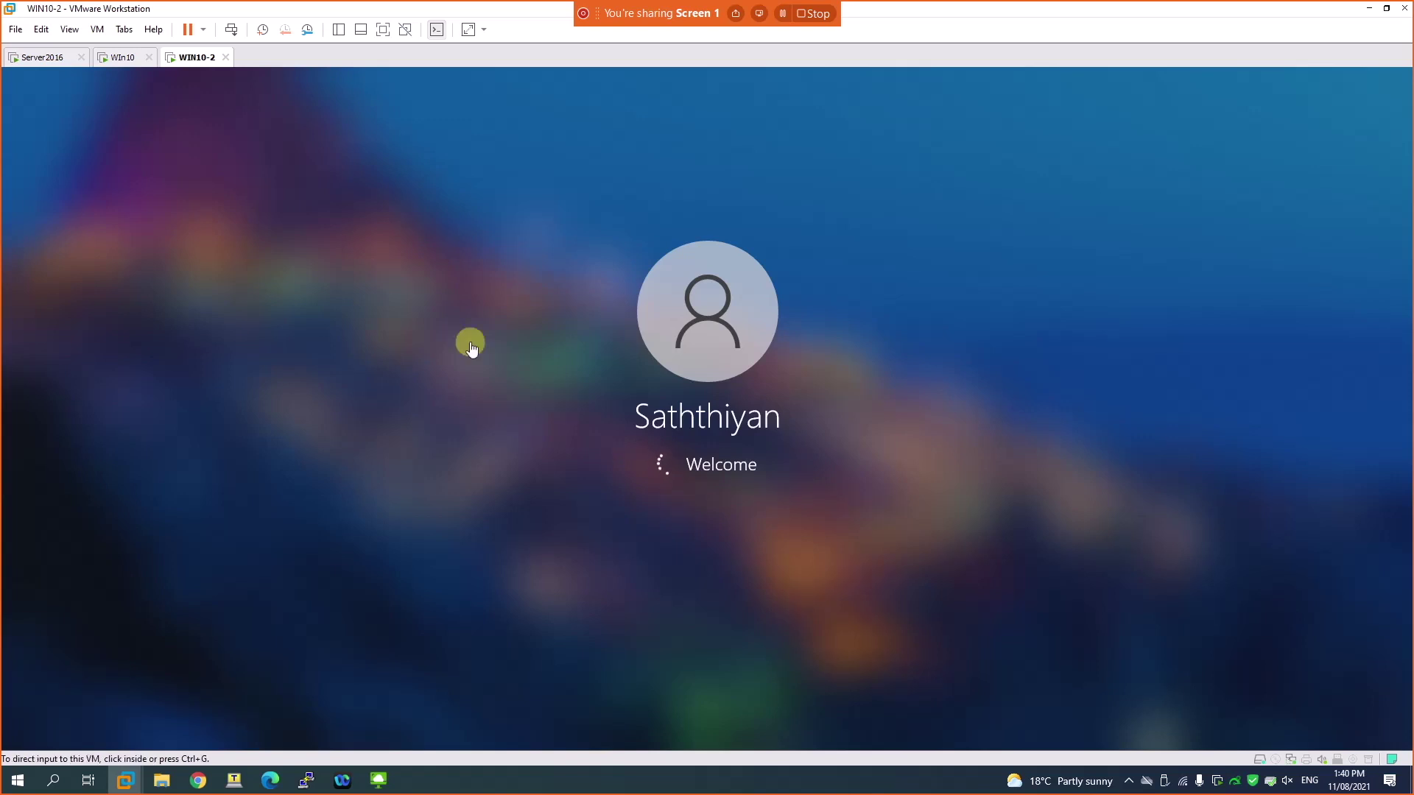
Step: Check the device name of the WIN10-2 virtual machine in its This PC system properties
{"action": "right_click", "coordinate": [118, 59]}
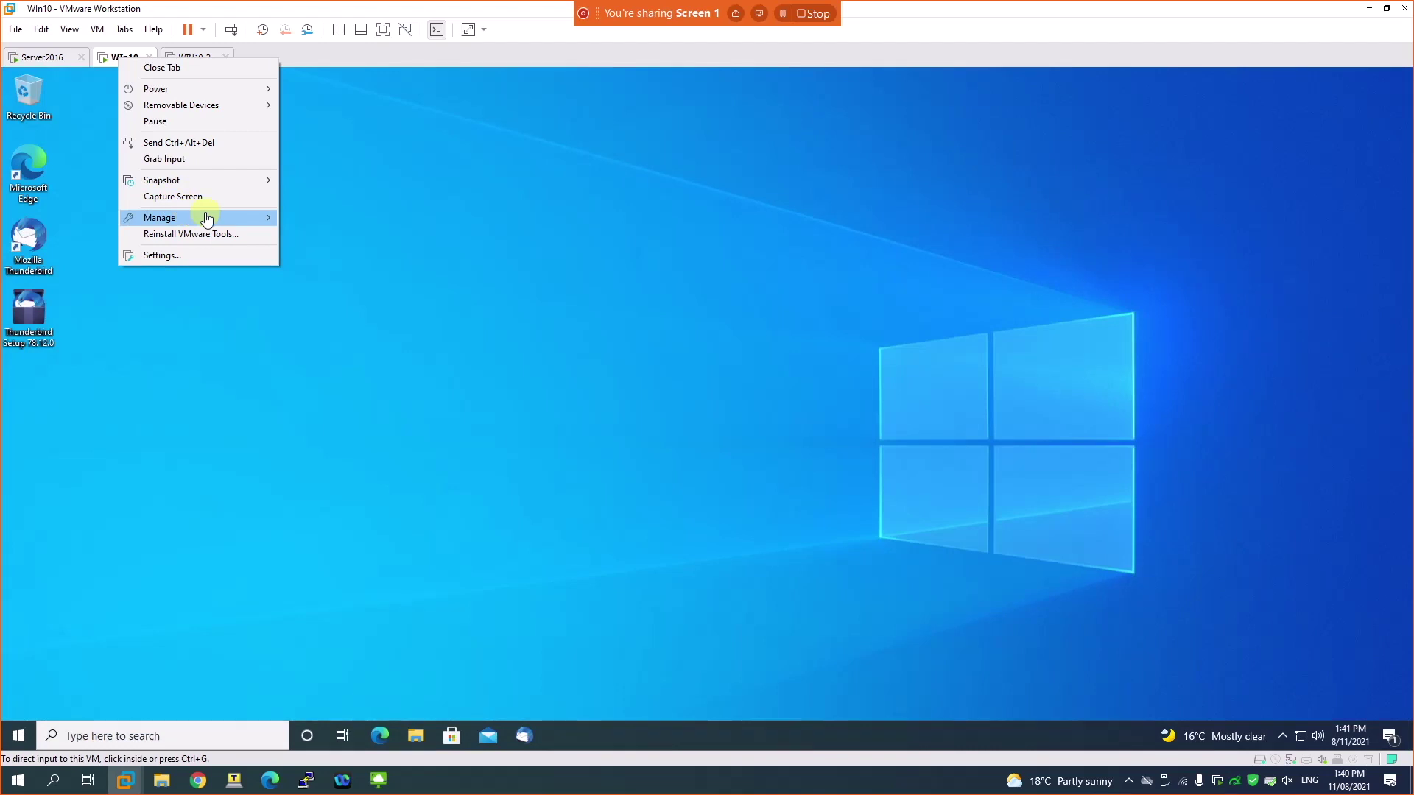
{"action": "mouse_move", "coordinate": [206, 219]}
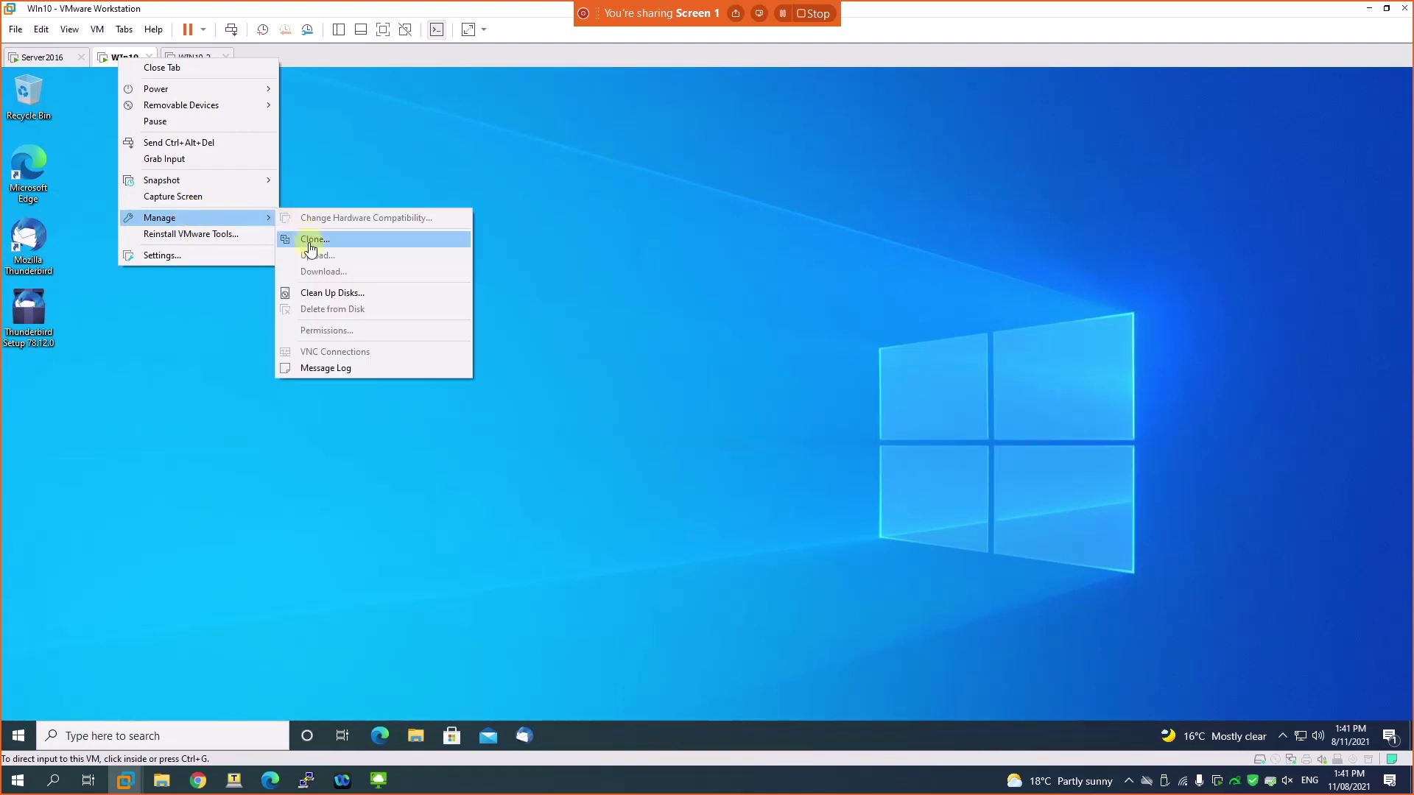
{"action": "left_click", "coordinate": [199, 57]}
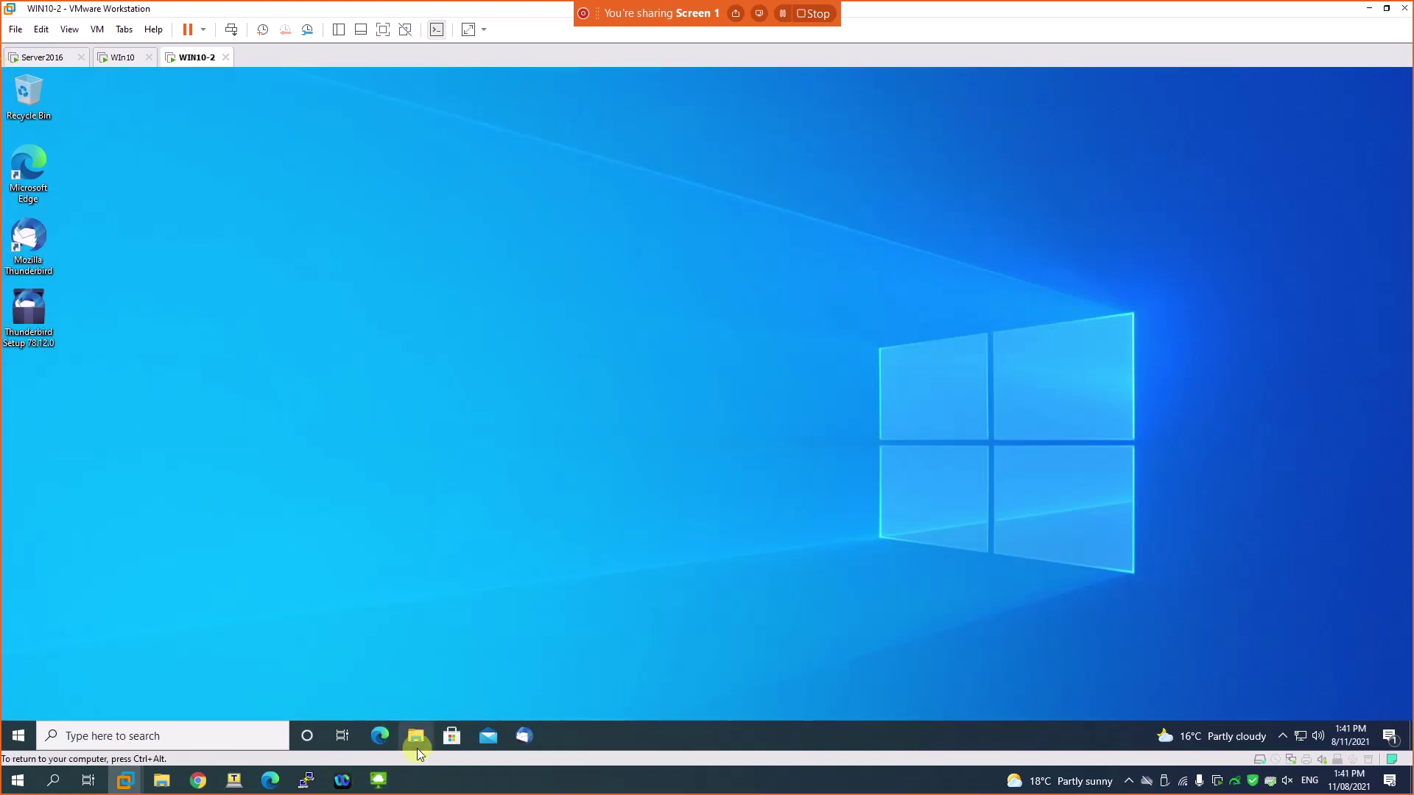
{"action": "left_click", "coordinate": [417, 745]}
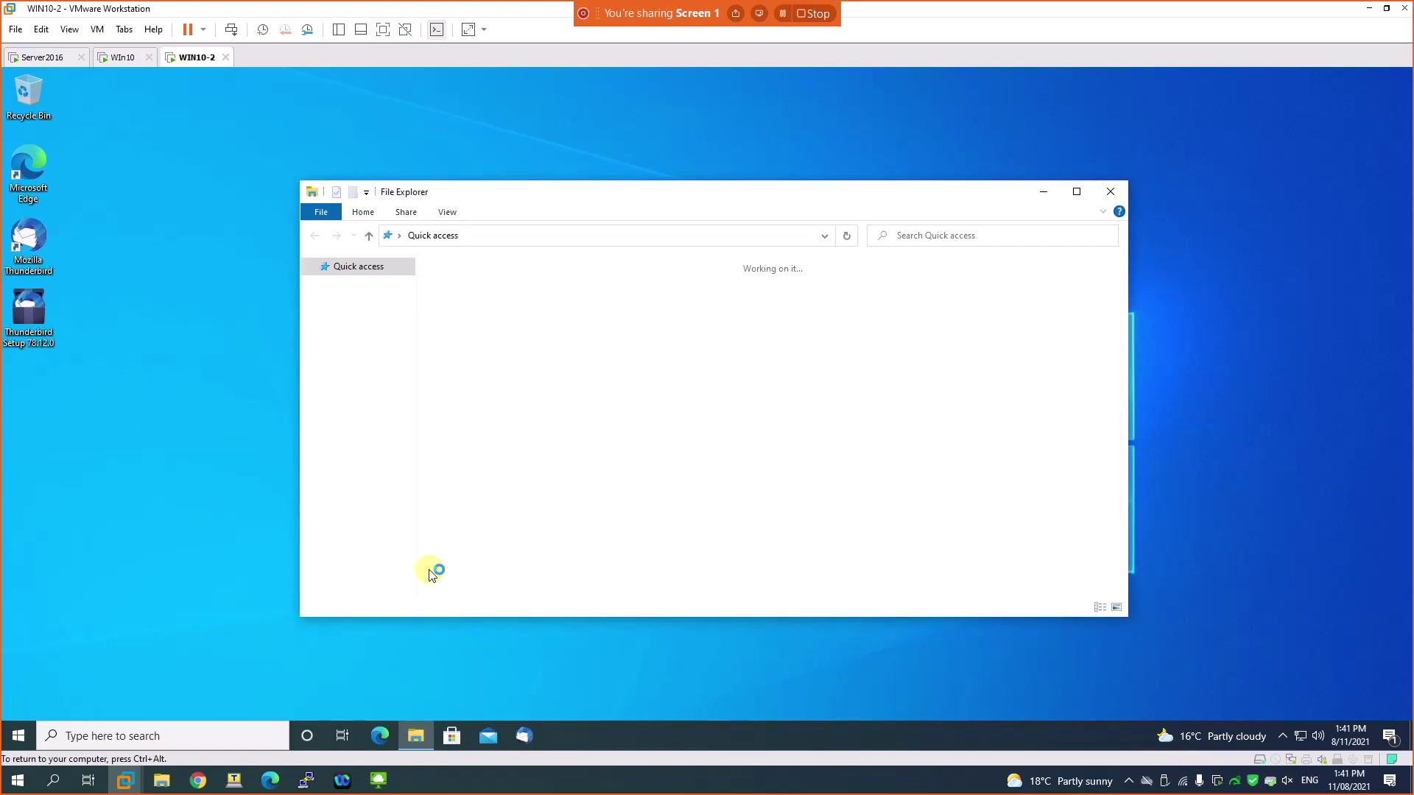
{"action": "right_click", "coordinate": [354, 424]}
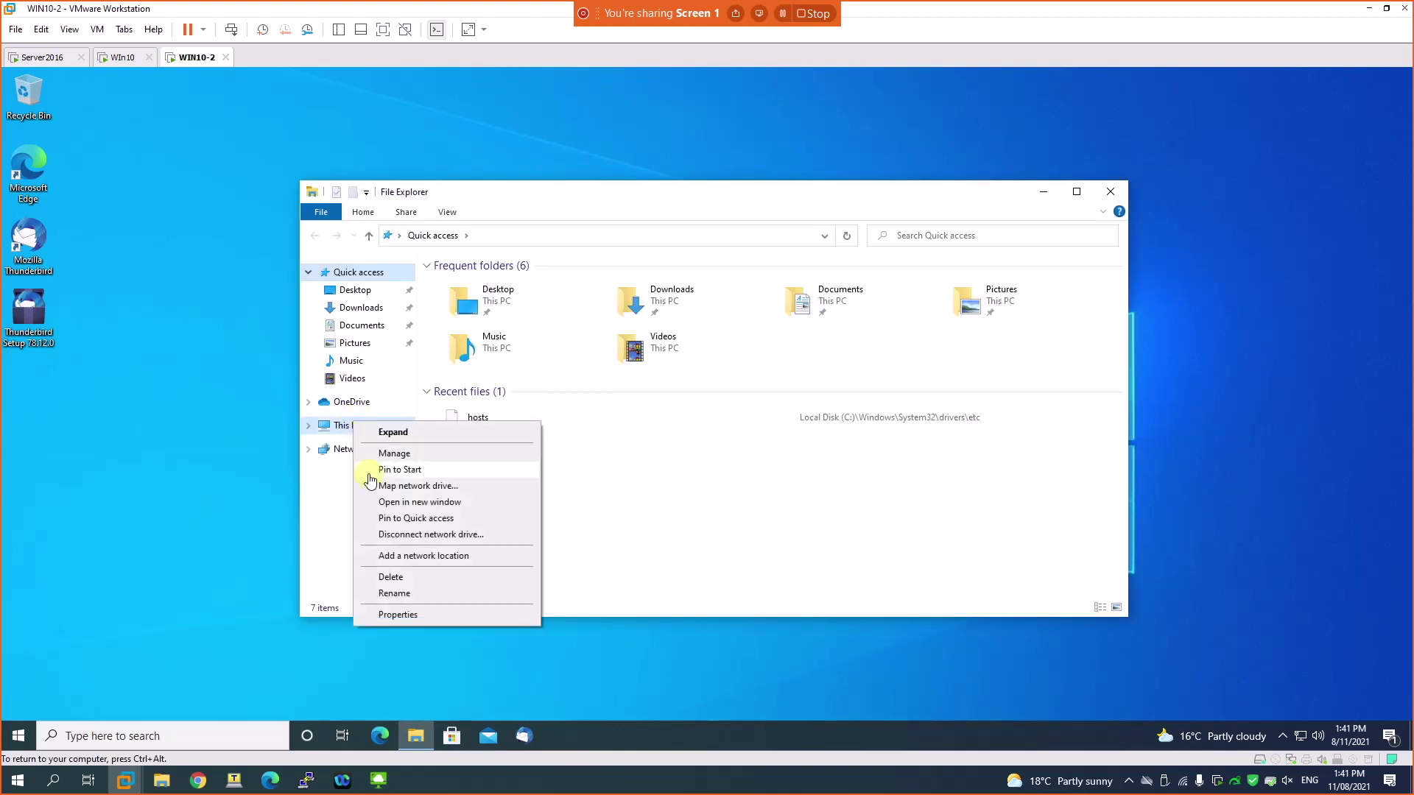
{"action": "left_click", "coordinate": [391, 612]}
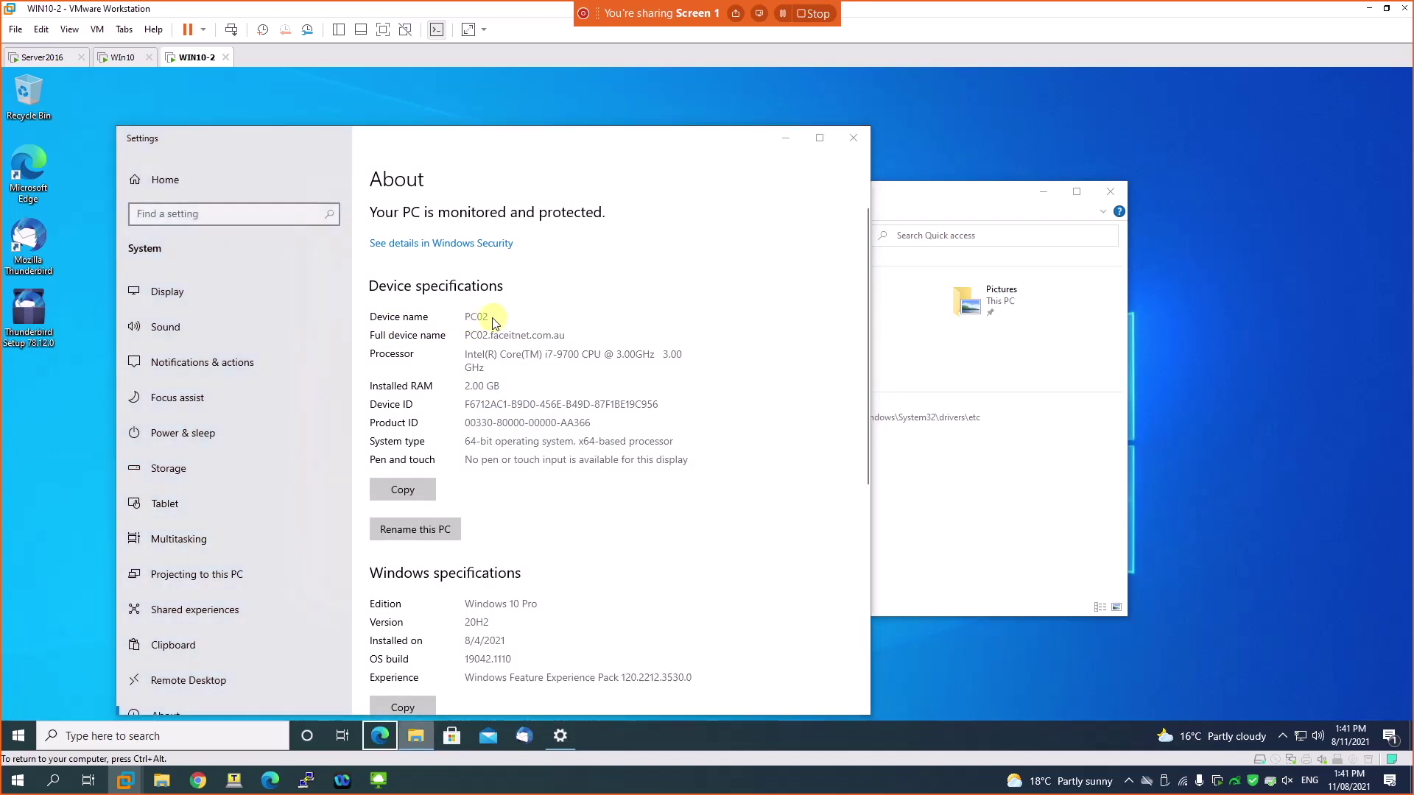
{"action": "left_click_drag", "start_coordinate": [472, 317], "coordinate": [505, 315]}
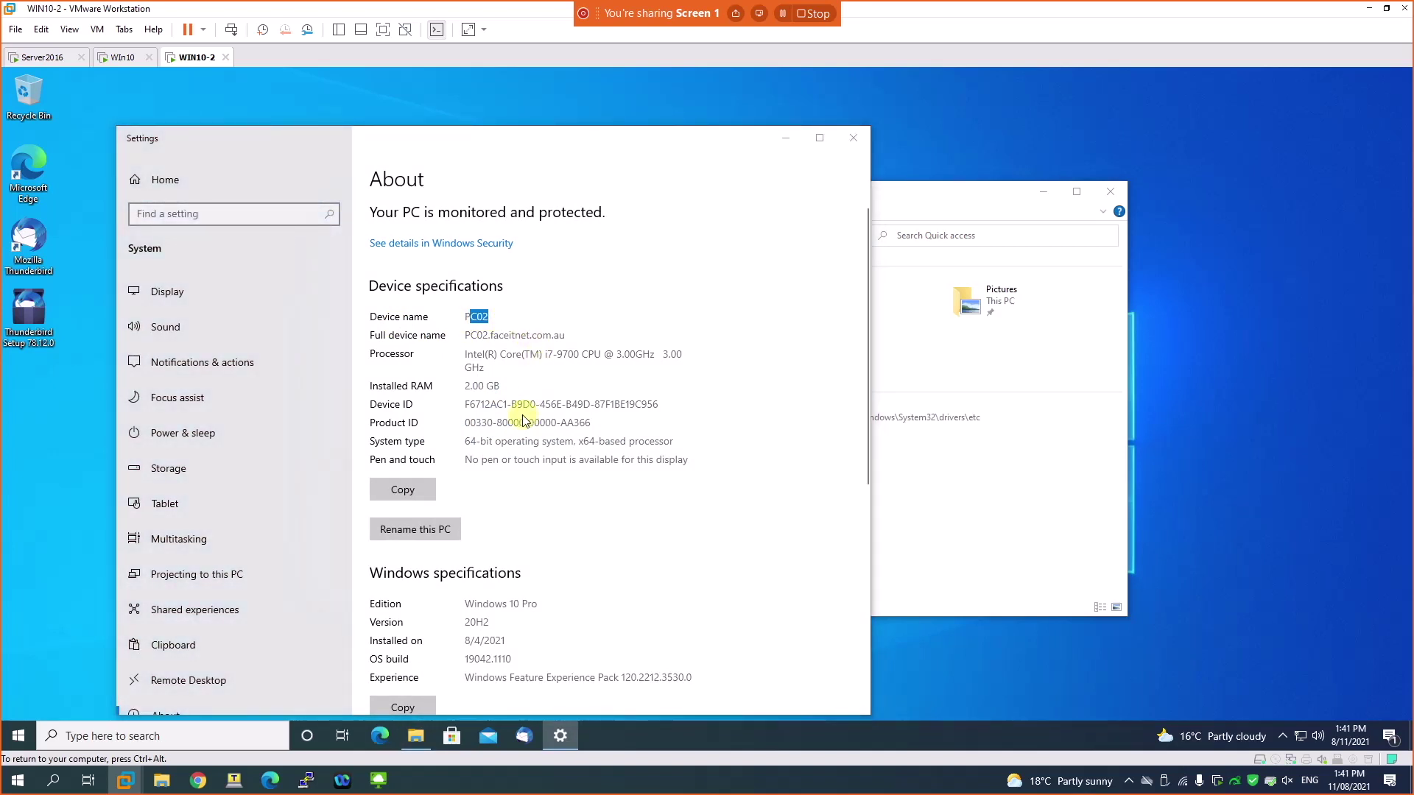
{"action": "left_click", "coordinate": [853, 137]}
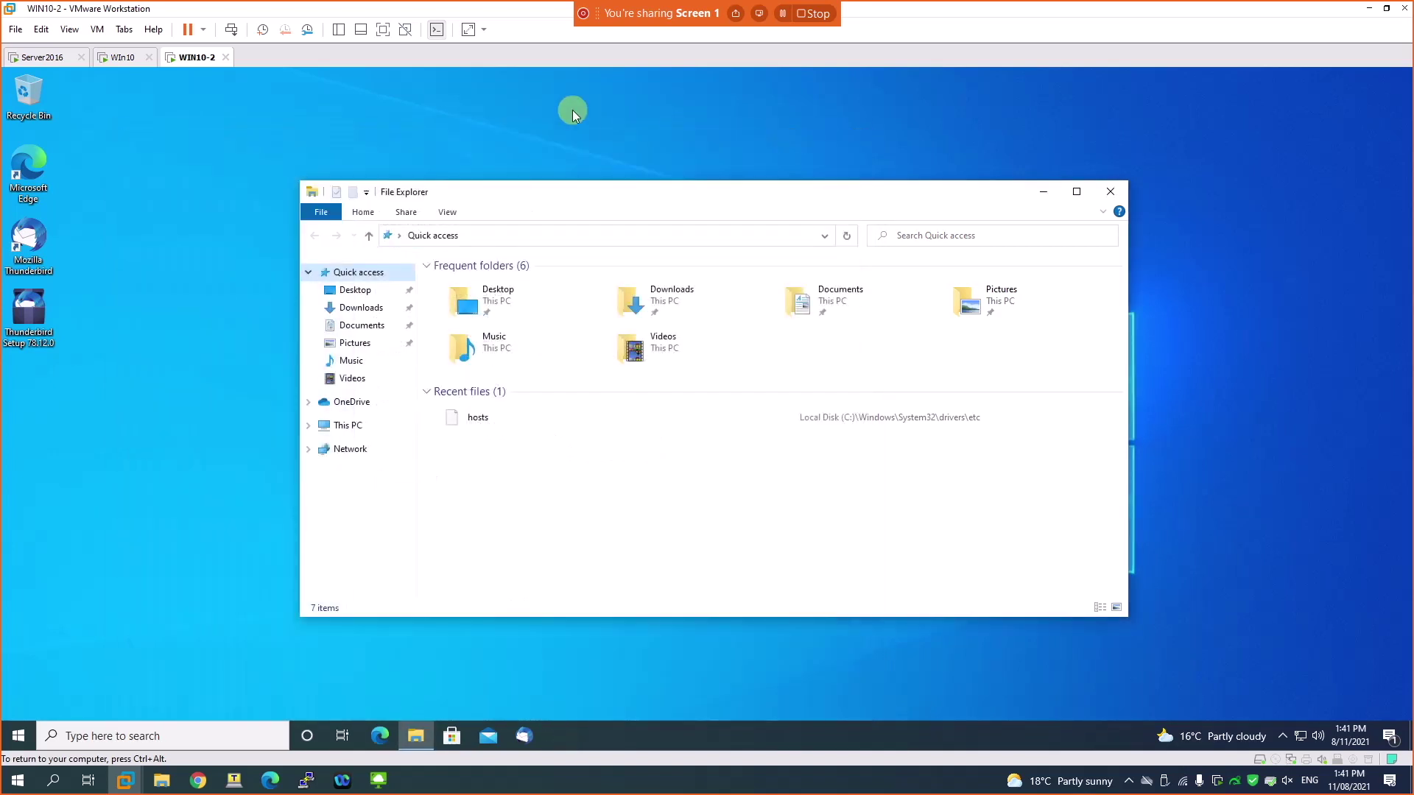
Step: Check the device name of the WIn10 virtual machine in its This PC properties, and close the open windows
{"action": "left_click", "coordinate": [126, 59]}
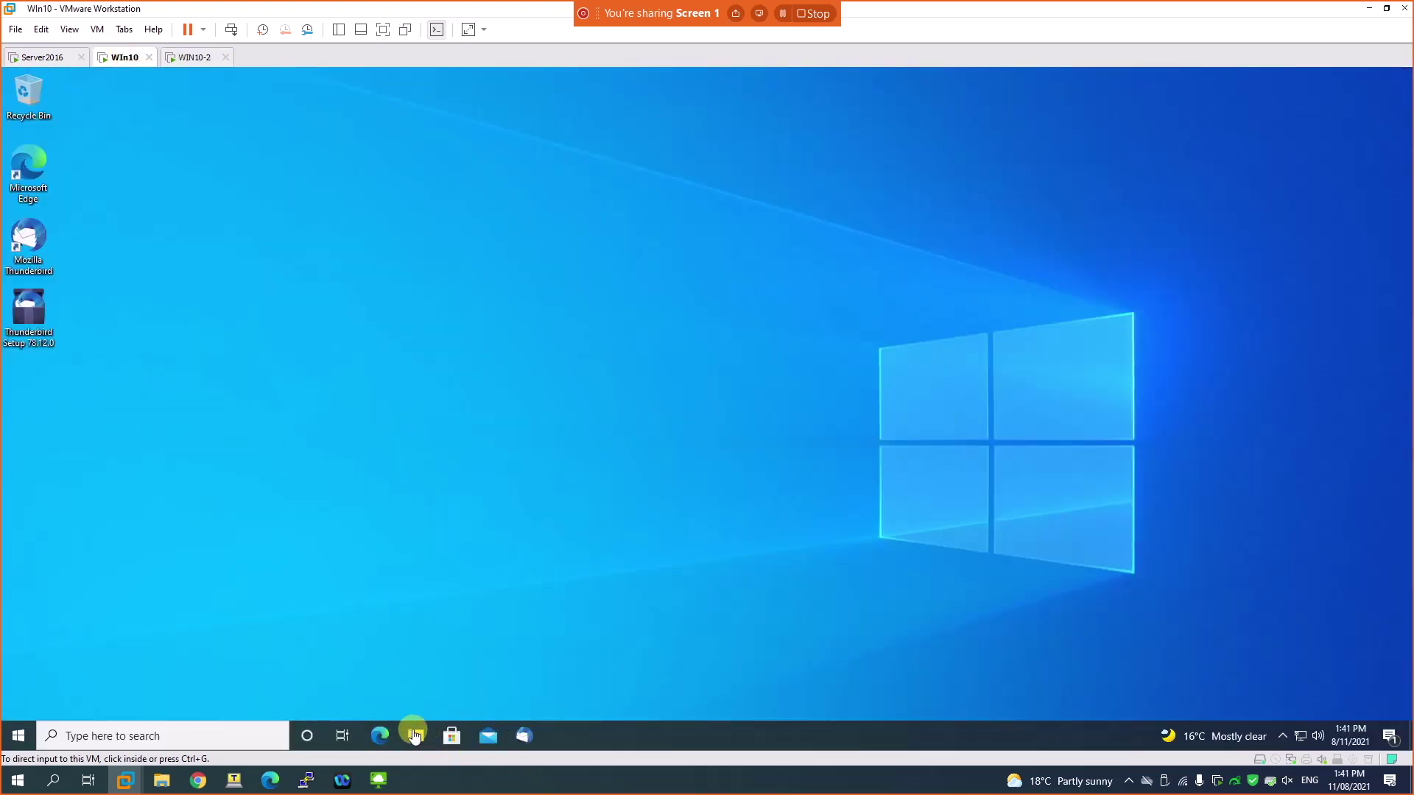
{"action": "right_click", "coordinate": [9, 72]}
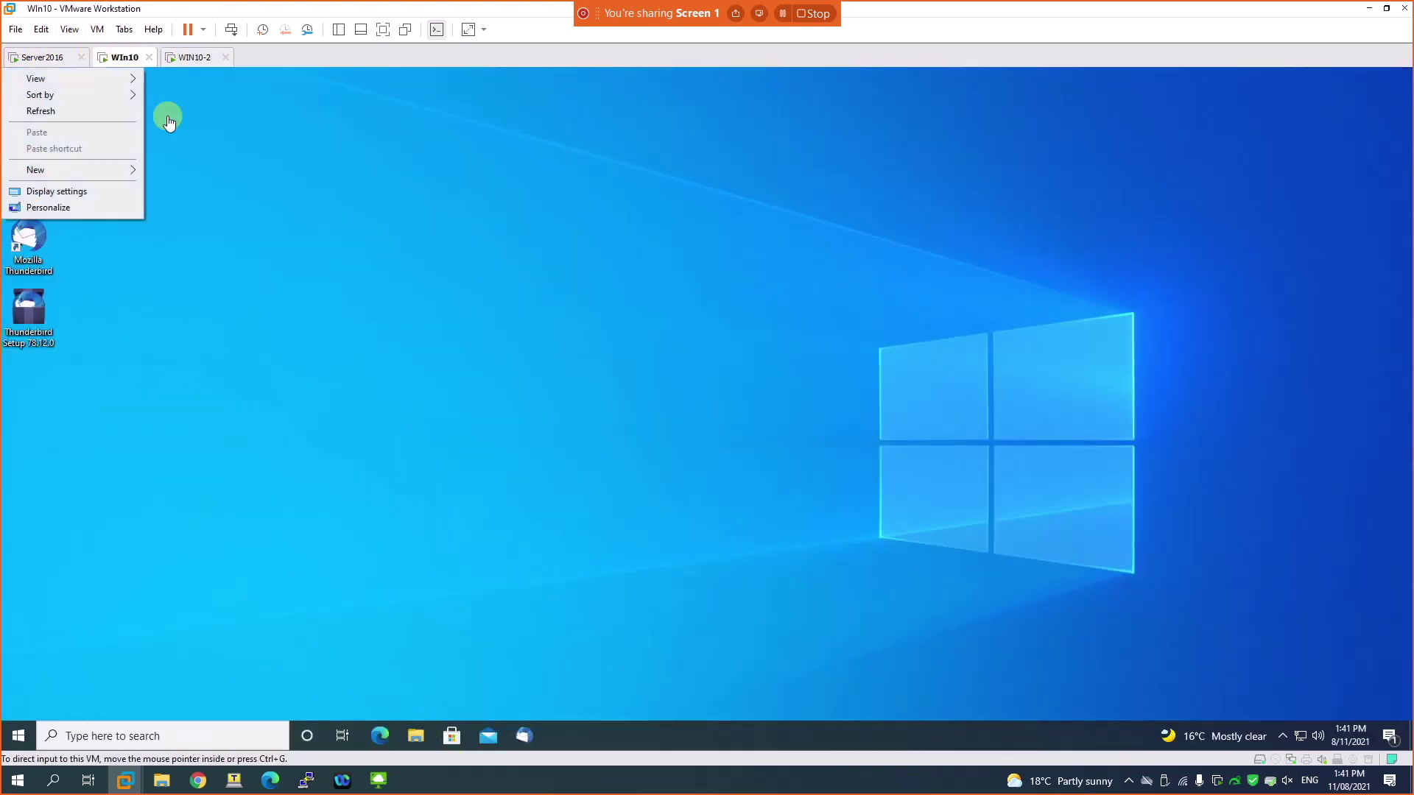
{"action": "left_click", "coordinate": [399, 616]}
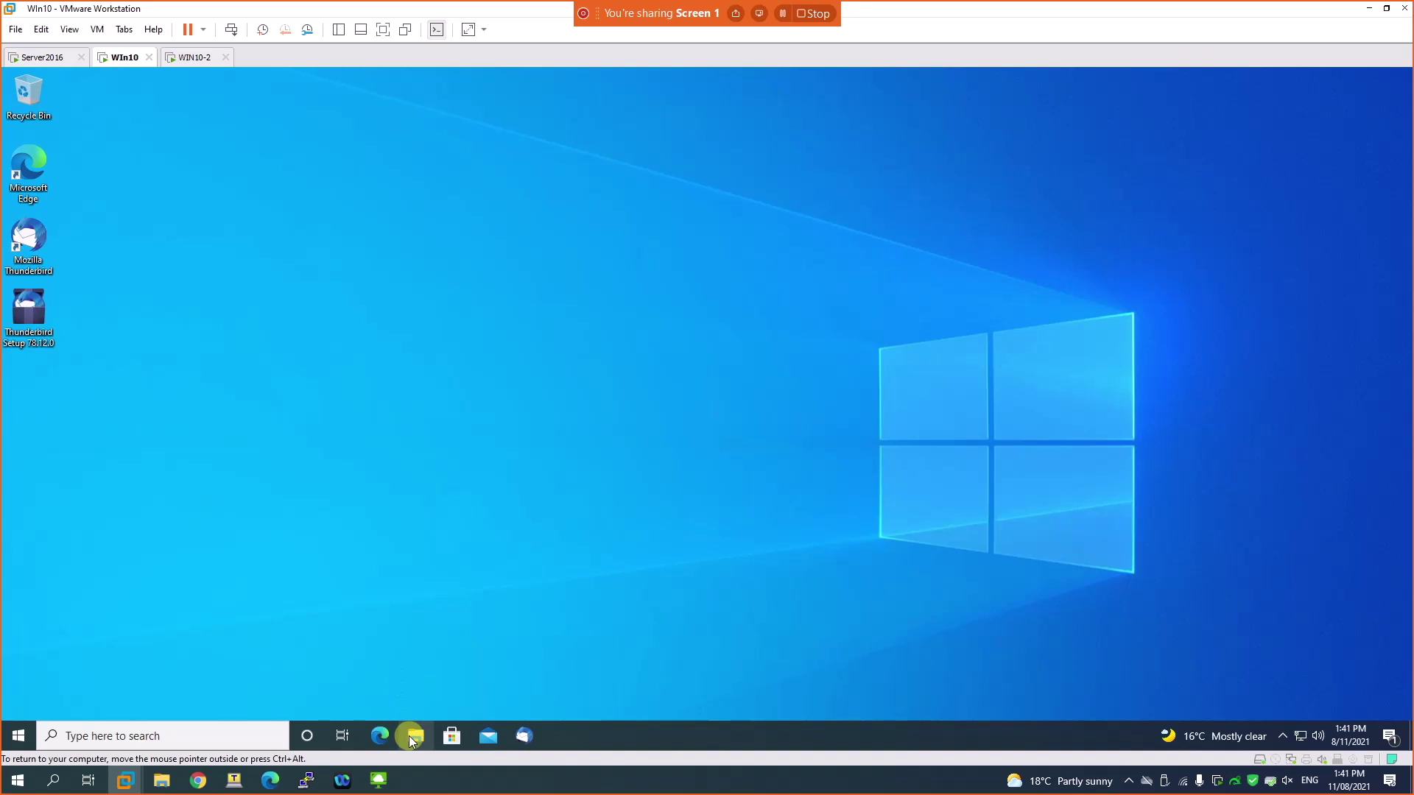
{"action": "right_click", "coordinate": [414, 725]}
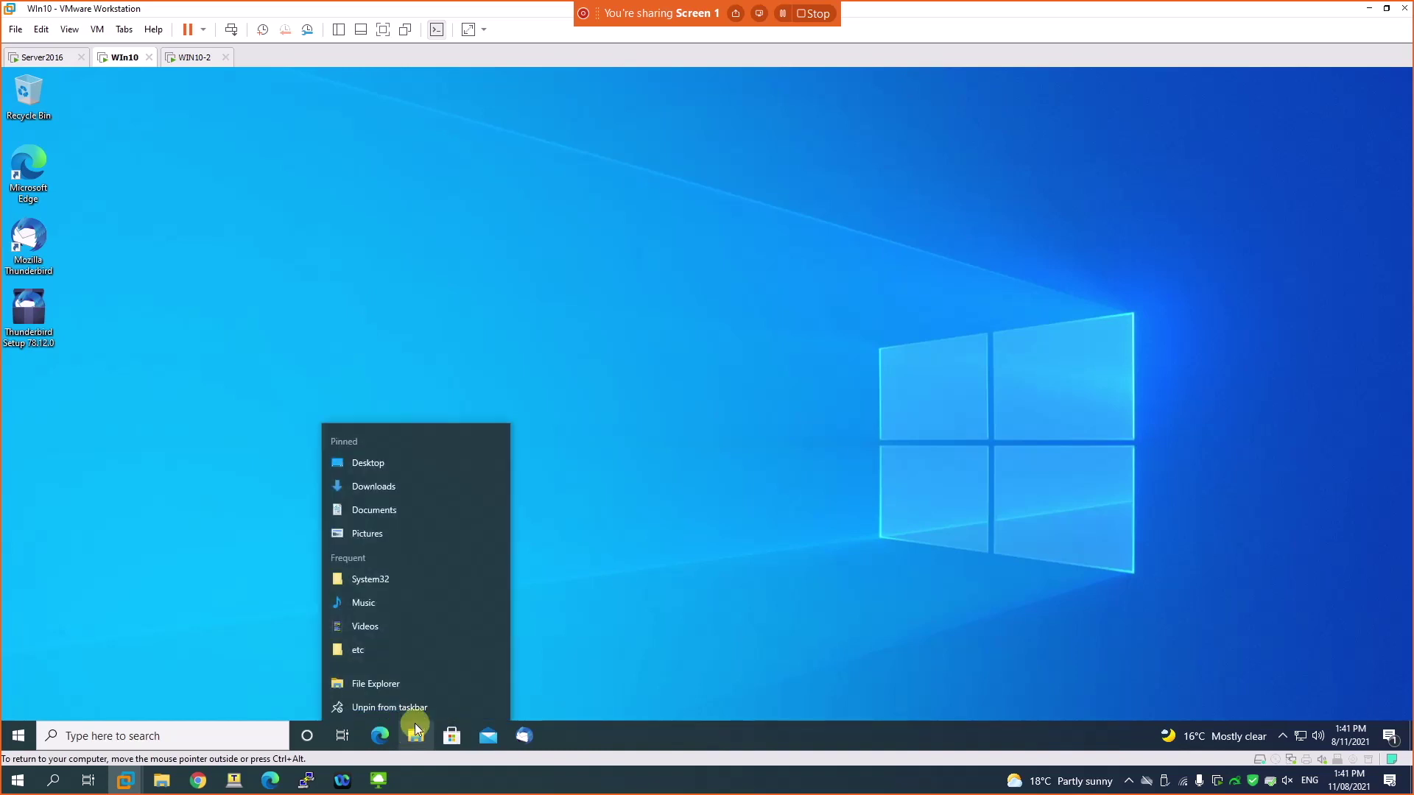
{"action": "left_click", "coordinate": [395, 679]}
{"action": "left_click", "coordinate": [363, 425]}
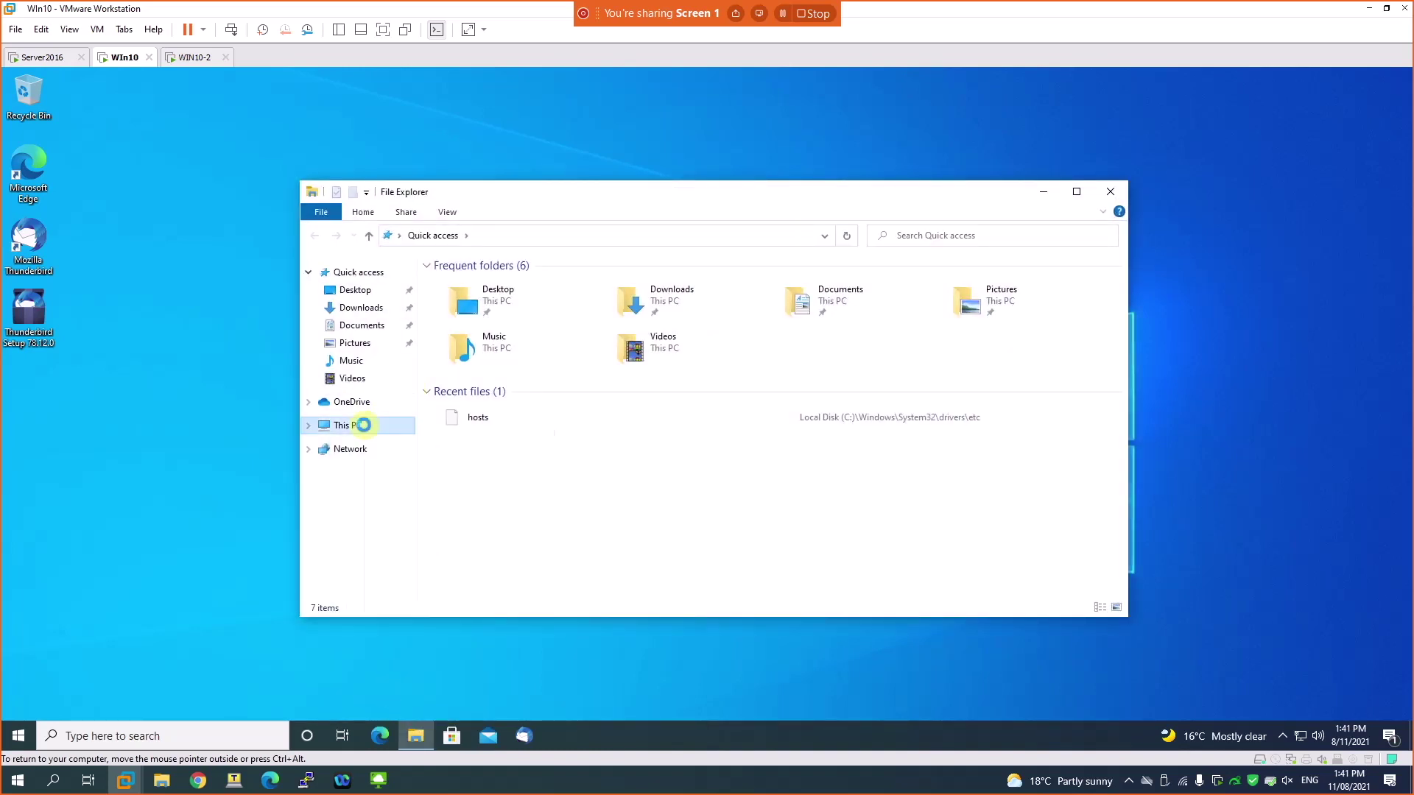
{"action": "right_click", "coordinate": [363, 425]}
{"action": "left_click", "coordinate": [401, 622]}
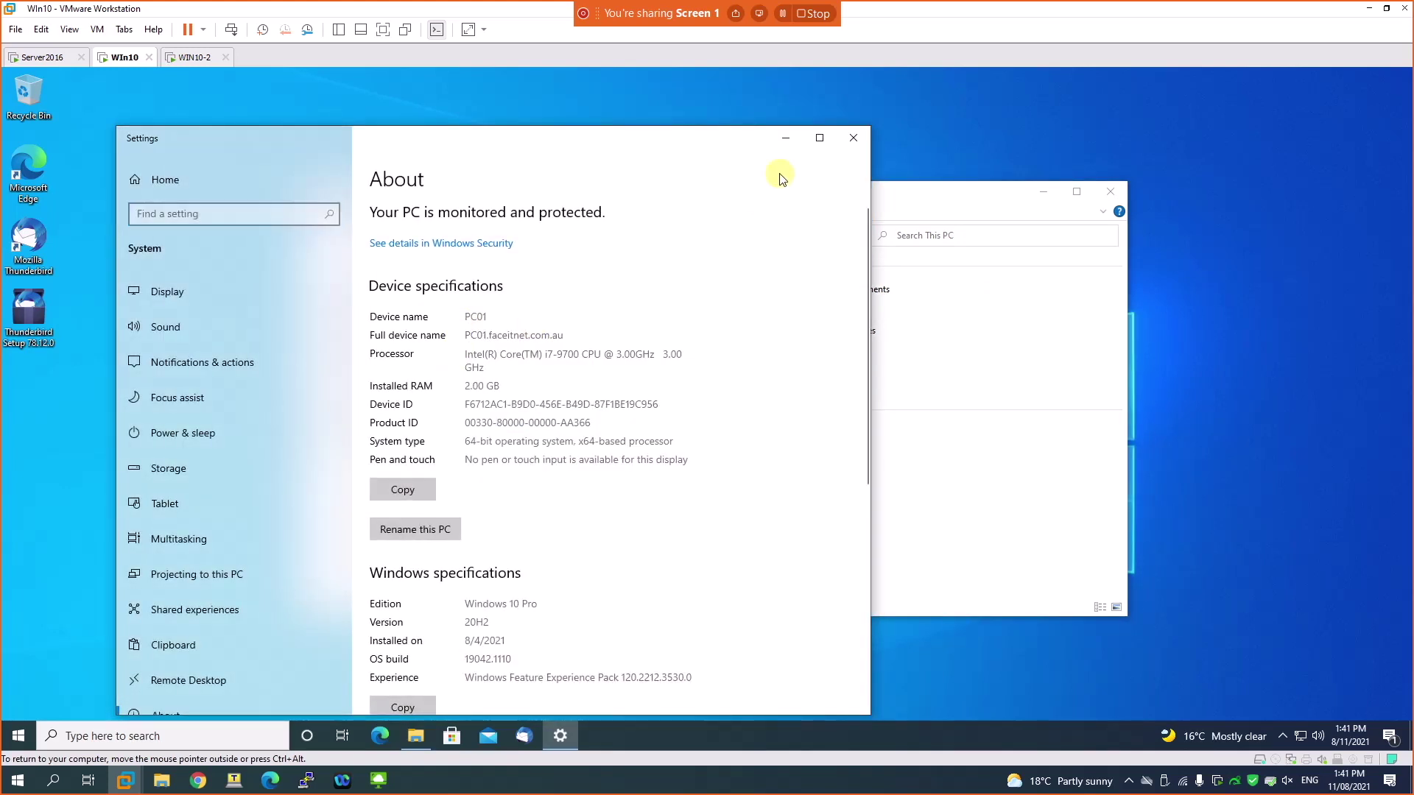
{"action": "left_click", "coordinate": [852, 139]}
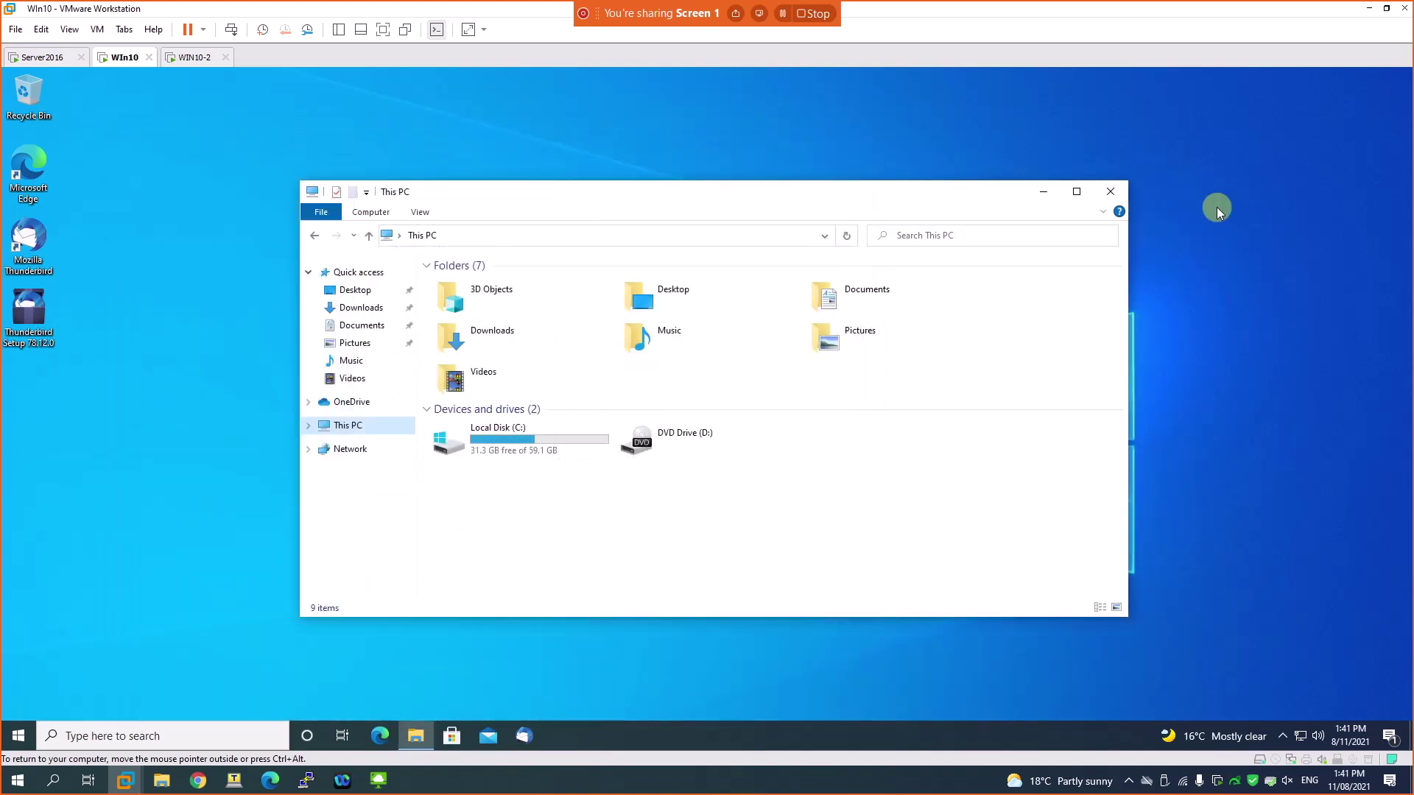
{"action": "left_click", "coordinate": [1113, 192]}
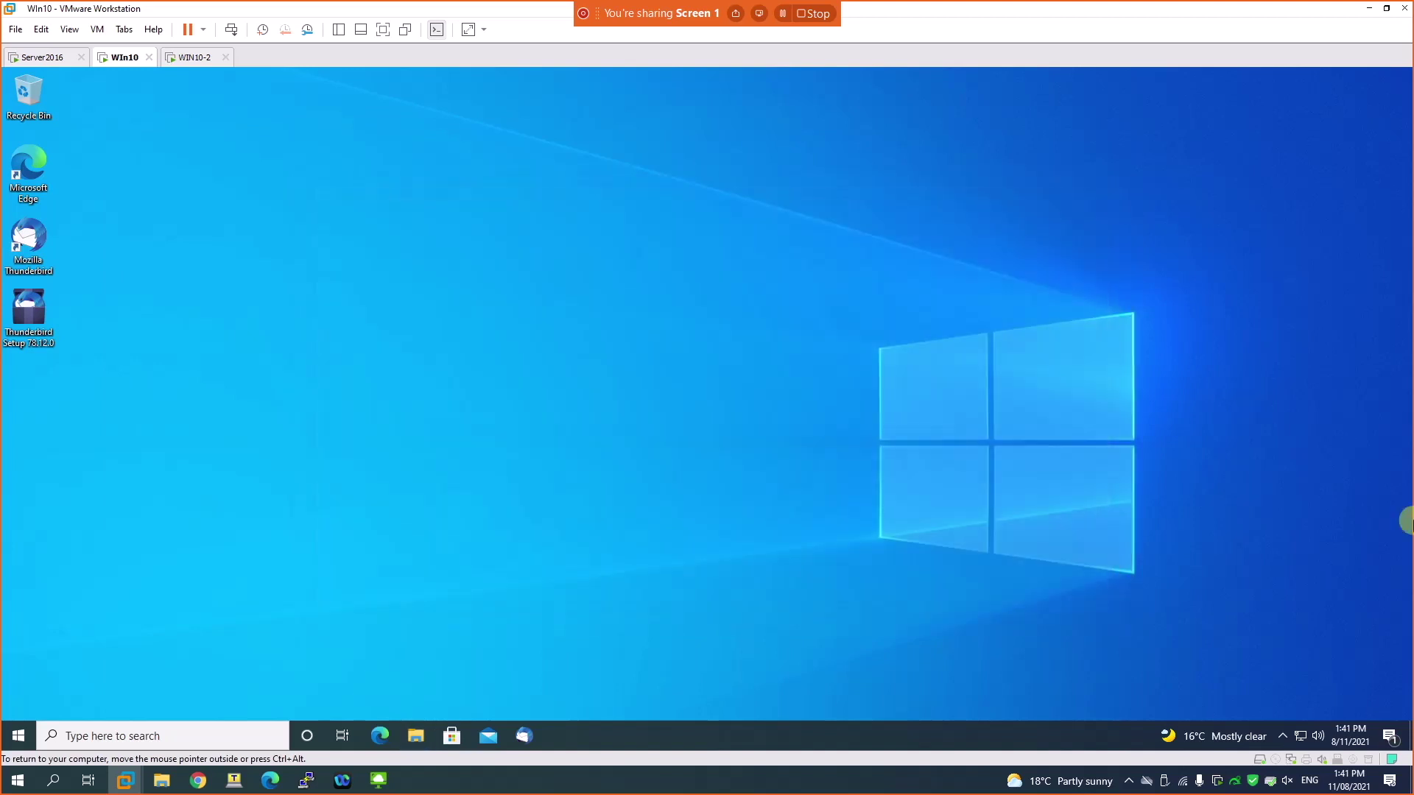
Step: Review the TCP/IPv4 properties of the Ethernet0 adapter on the WIn10 virtual machine
{"action": "right_click", "coordinate": [1299, 737]}
{"action": "left_click", "coordinate": [1296, 716]}
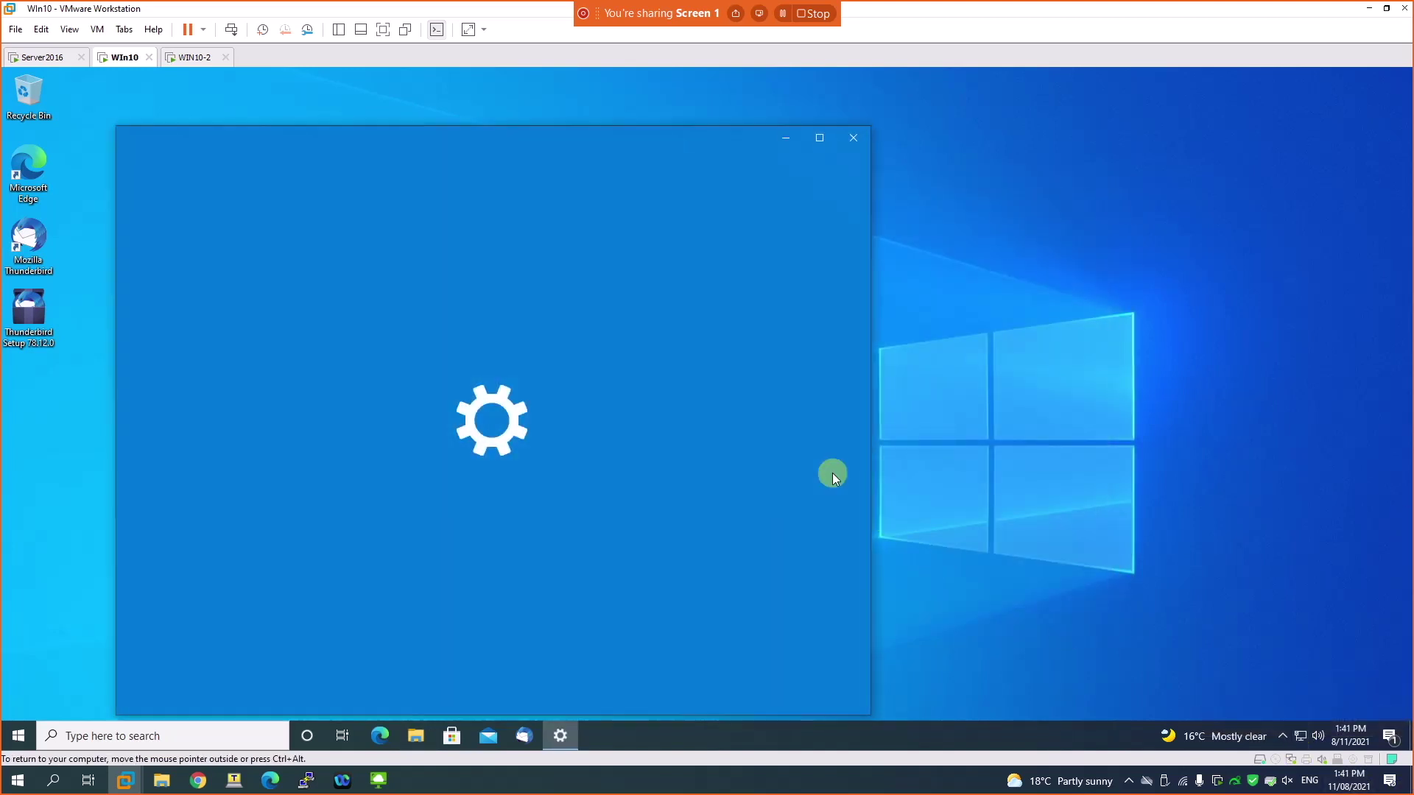
{"action": "left_click", "coordinate": [188, 333]}
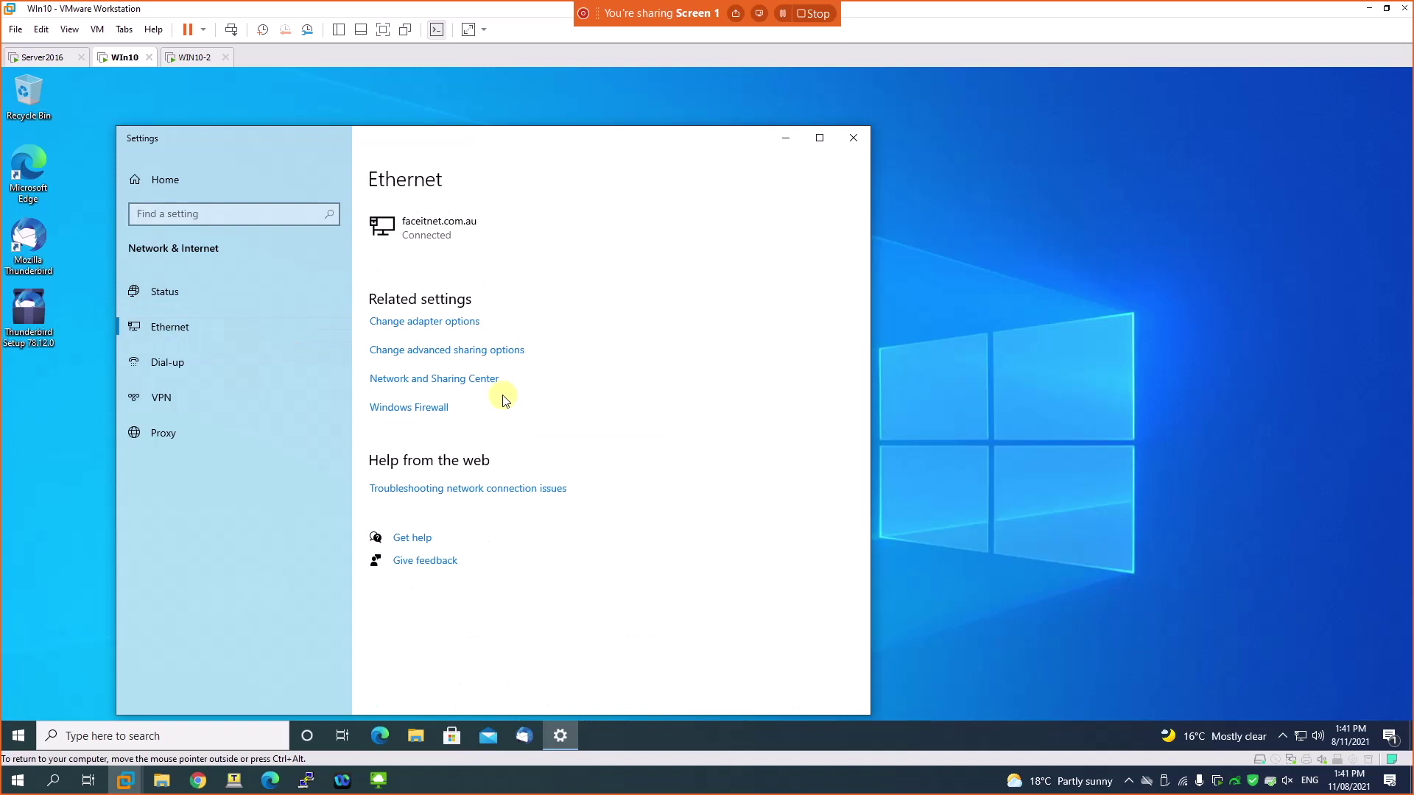
{"action": "left_click", "coordinate": [421, 321]}
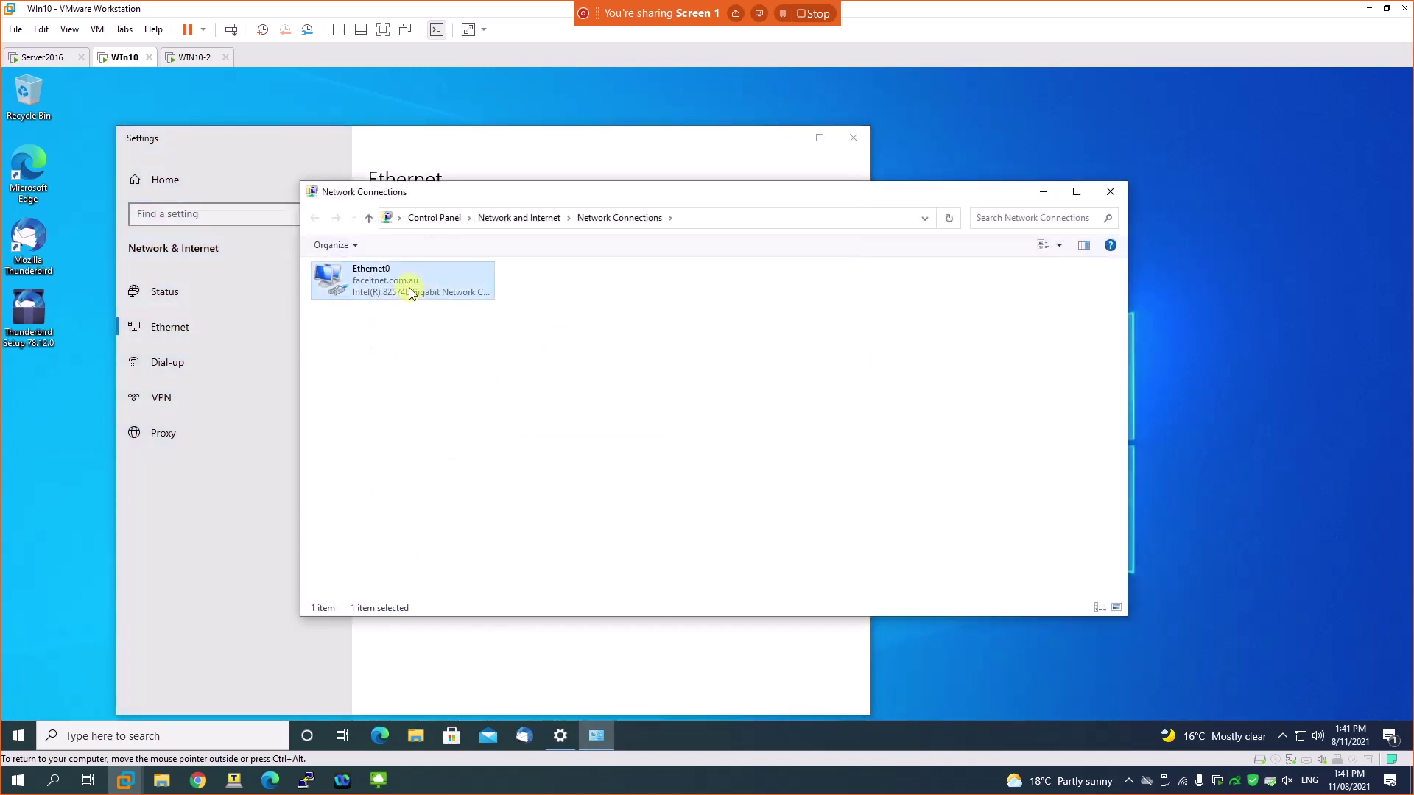
{"action": "left_click", "coordinate": [411, 292]}
{"action": "right_click", "coordinate": [410, 291]}
{"action": "left_click", "coordinate": [441, 429]}
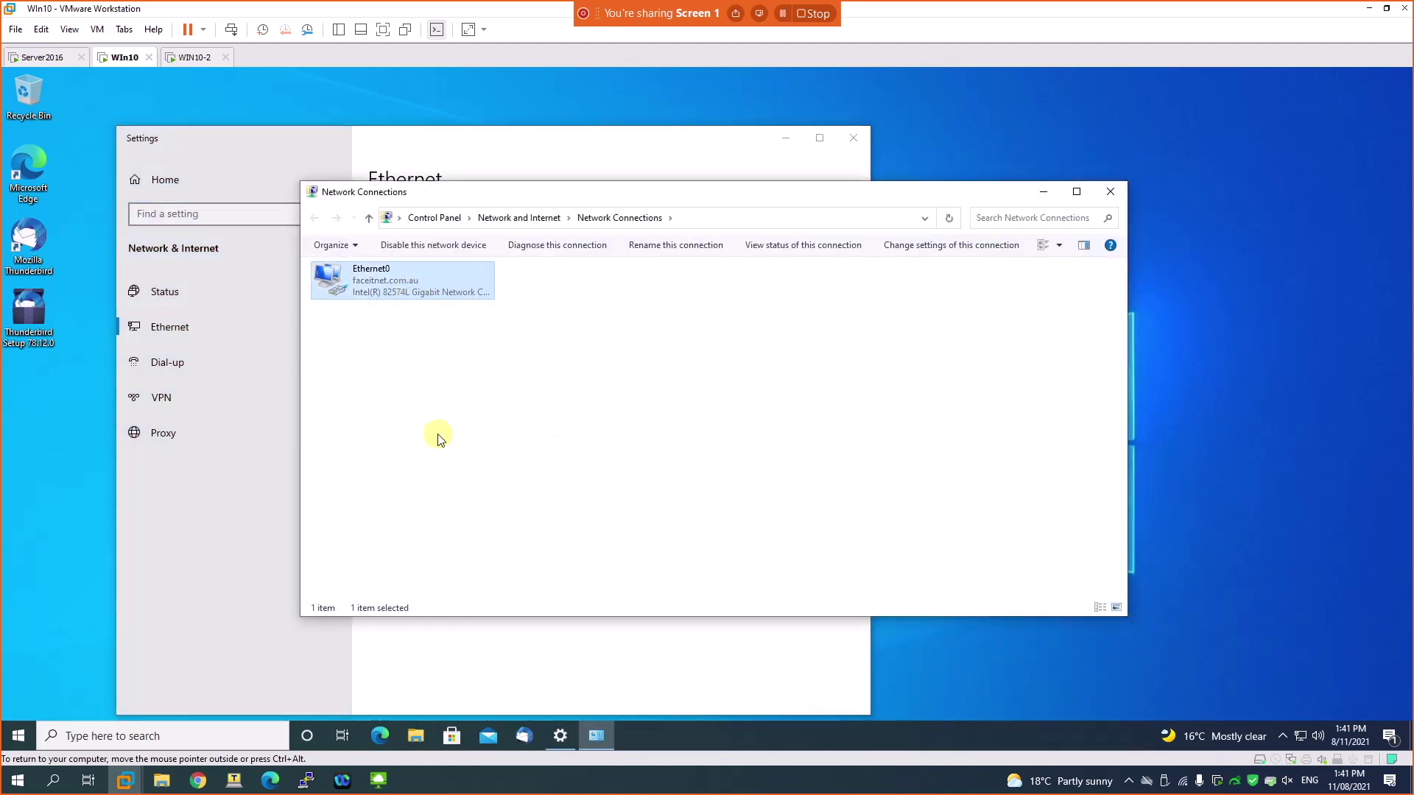
{"action": "left_click", "coordinate": [452, 413]}
{"action": "left_click", "coordinate": [530, 486]}
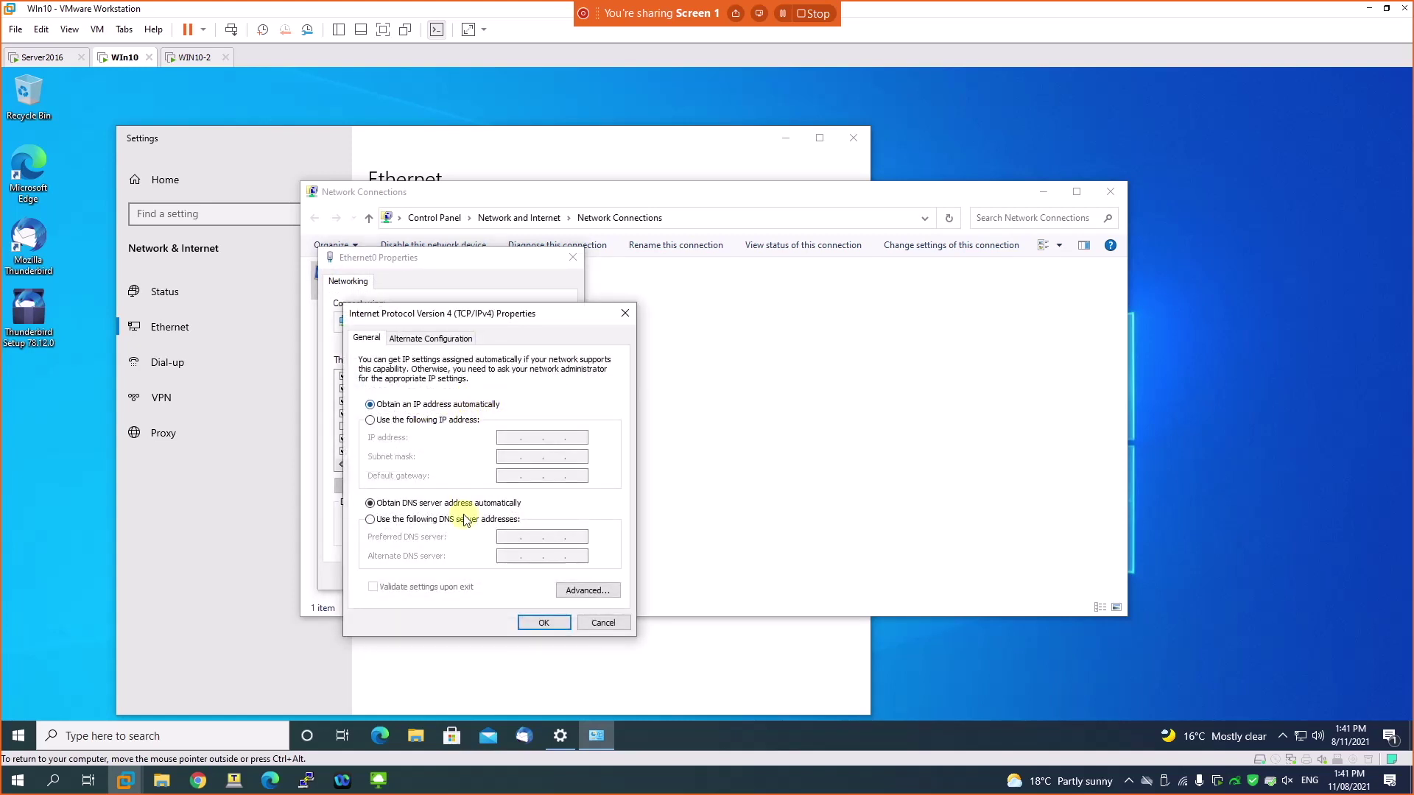
{"action": "left_click", "coordinate": [543, 622]}
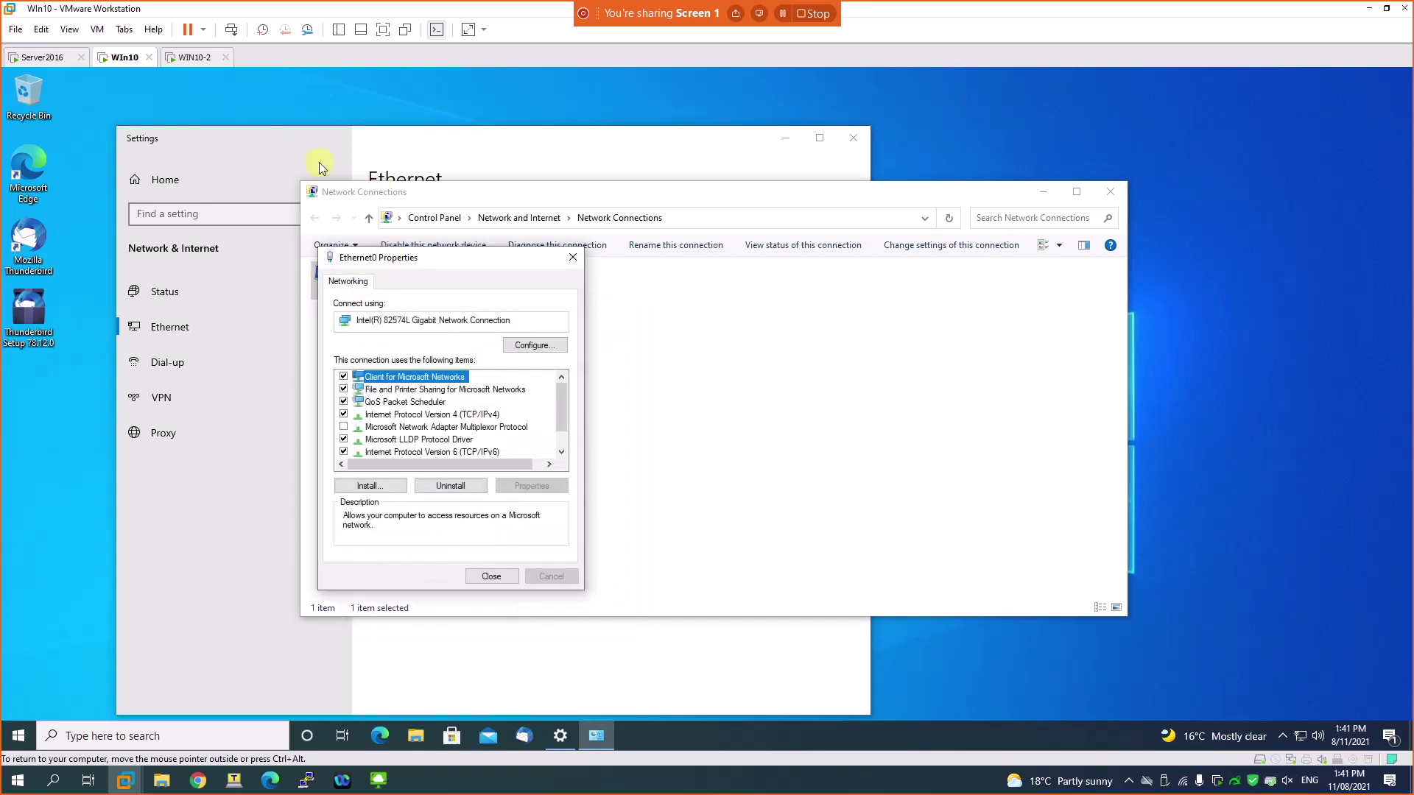
{"action": "left_click", "coordinate": [487, 575]}
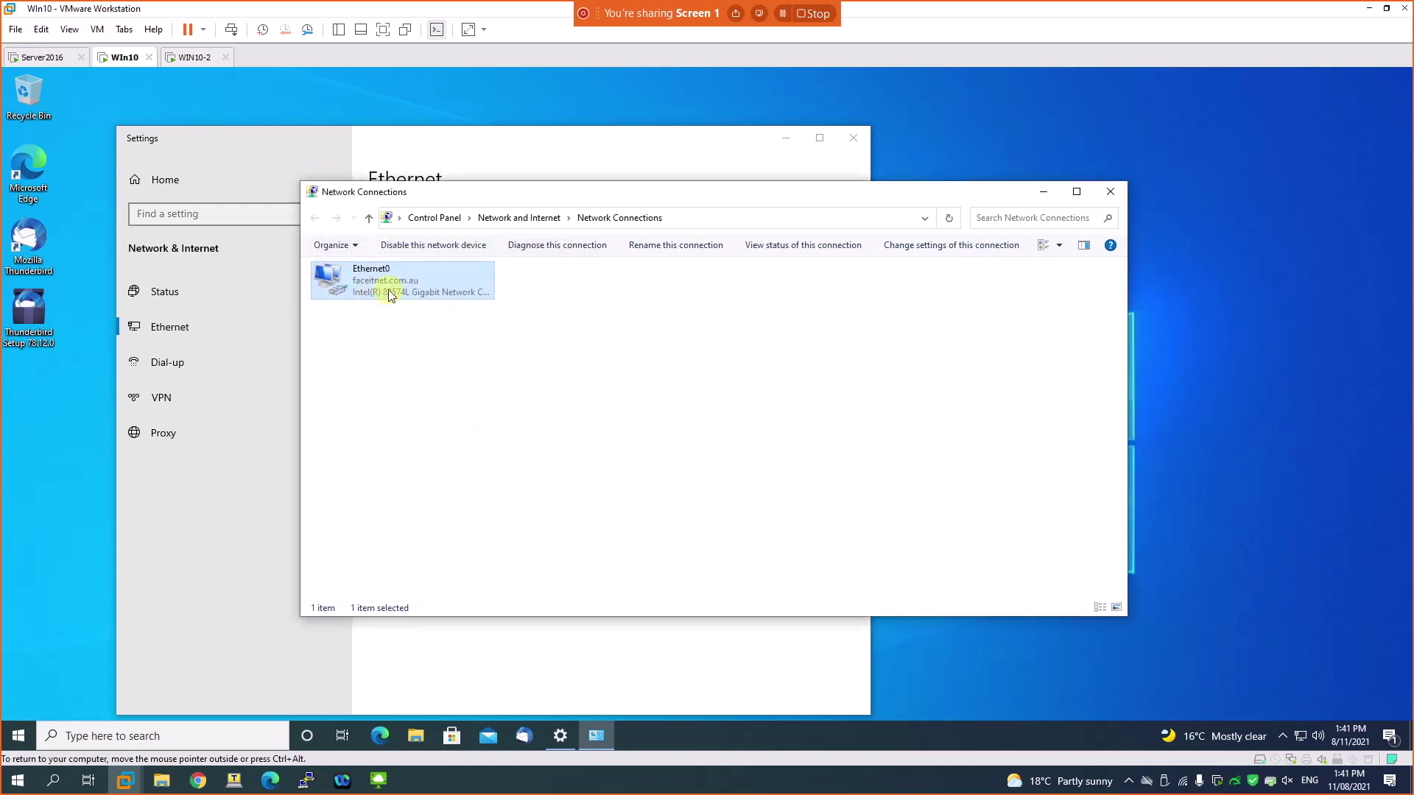
Step: Review Ethernet0's connection details on WIn10: DHCP state, IPv4 address, default gateway, DHCP server, DNS server and connection-specific DNS suffix
{"action": "right_click", "coordinate": [389, 294]}
{"action": "left_click", "coordinate": [408, 320]}
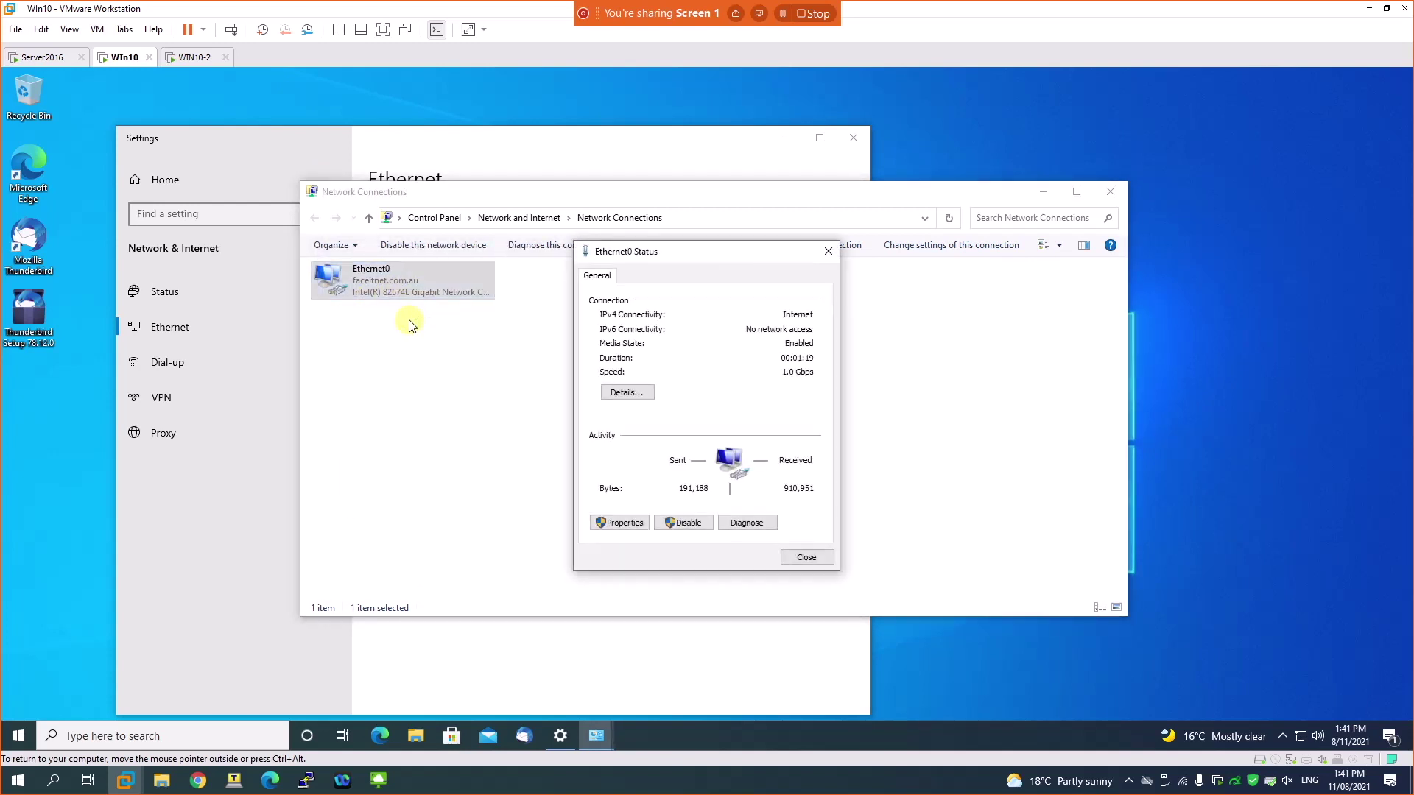
{"action": "left_click", "coordinate": [616, 394]}
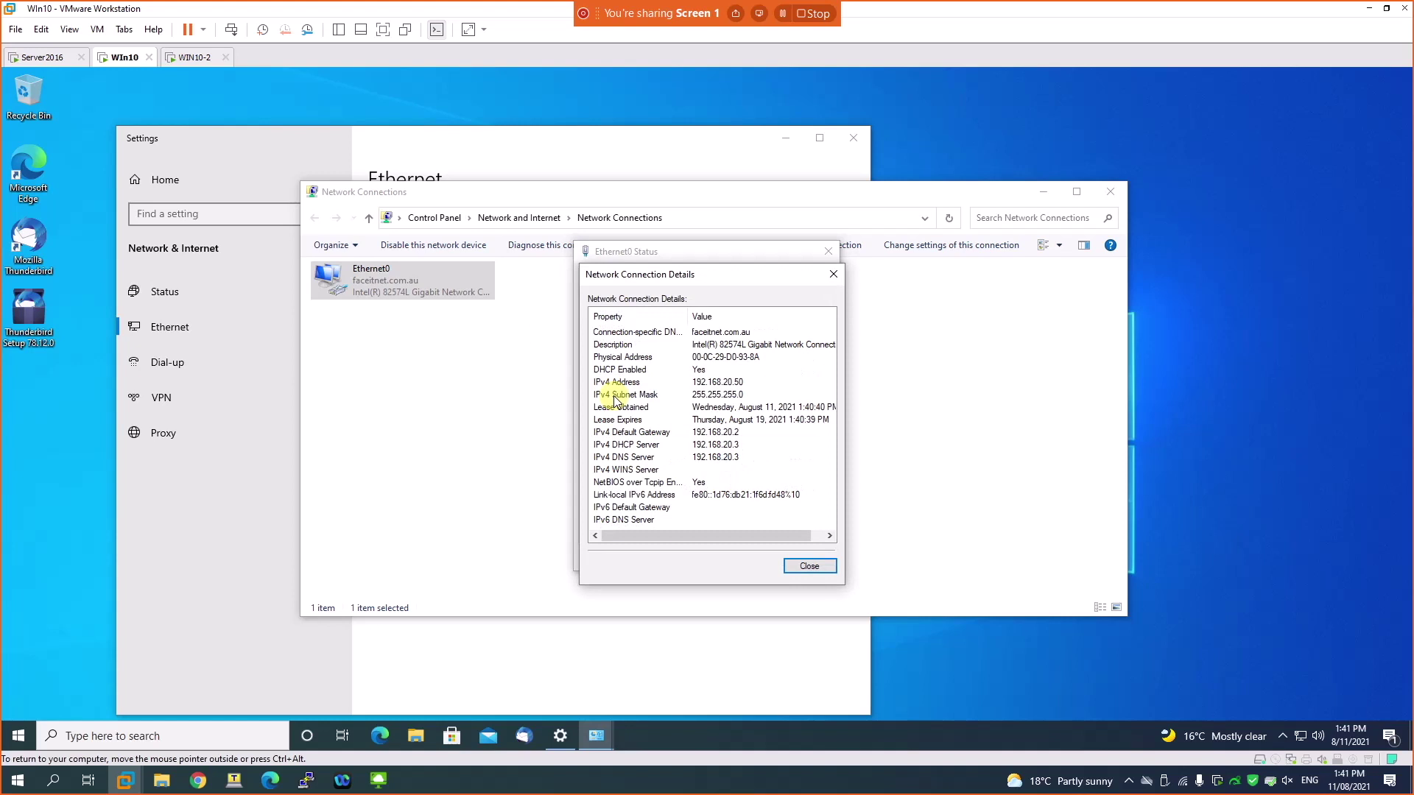
{"action": "left_click", "coordinate": [696, 370]}
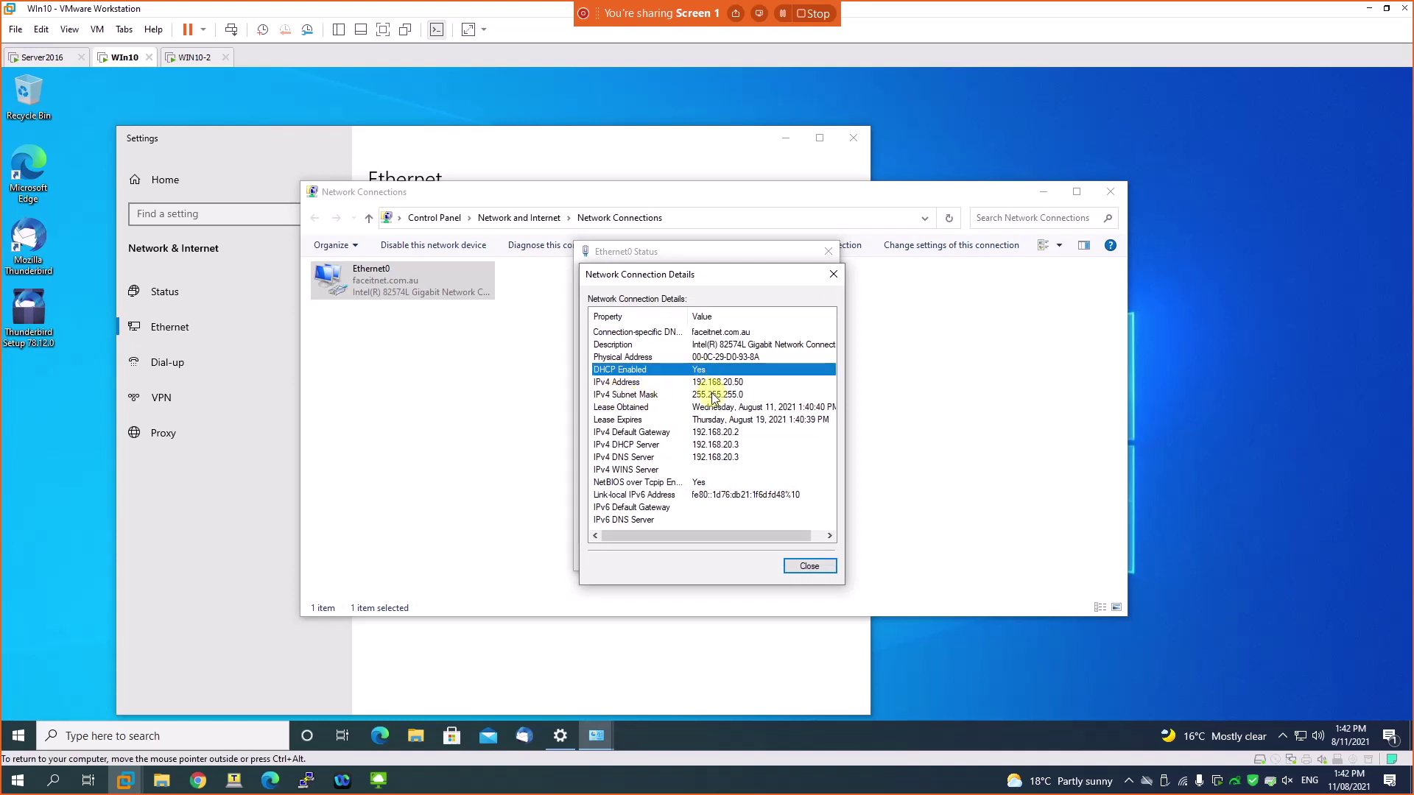
{"action": "left_click", "coordinate": [766, 382]}
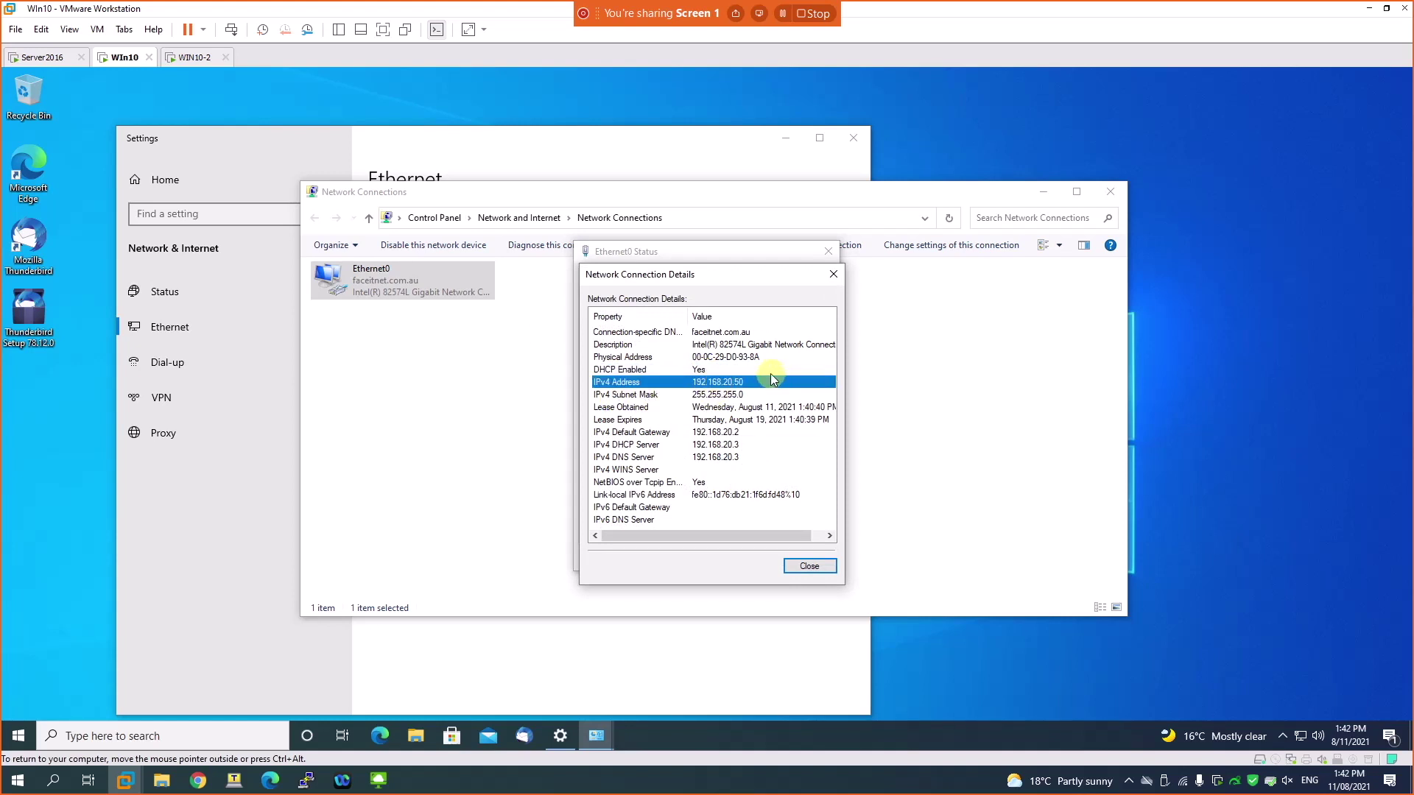
{"action": "left_click", "coordinate": [736, 435]}
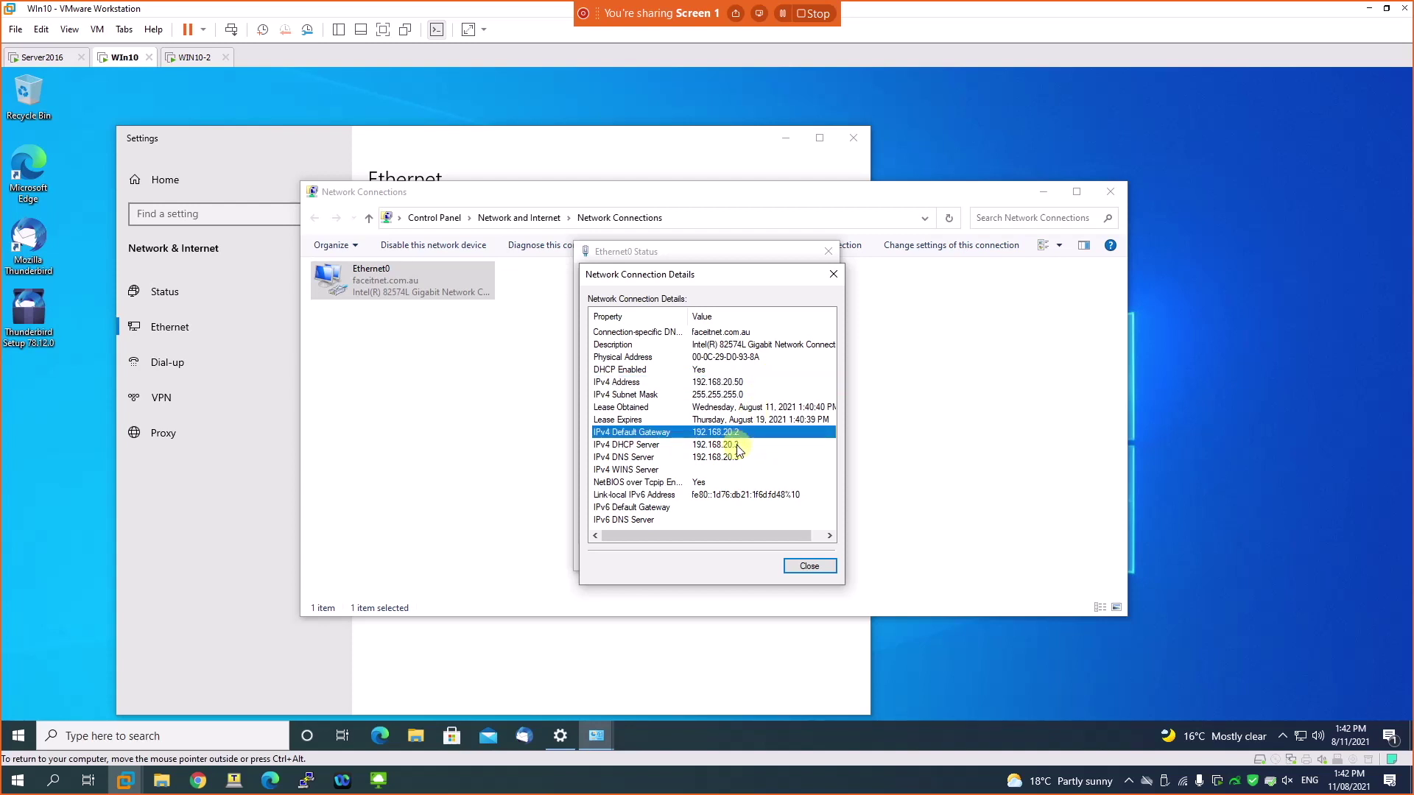
{"action": "left_click", "coordinate": [739, 446]}
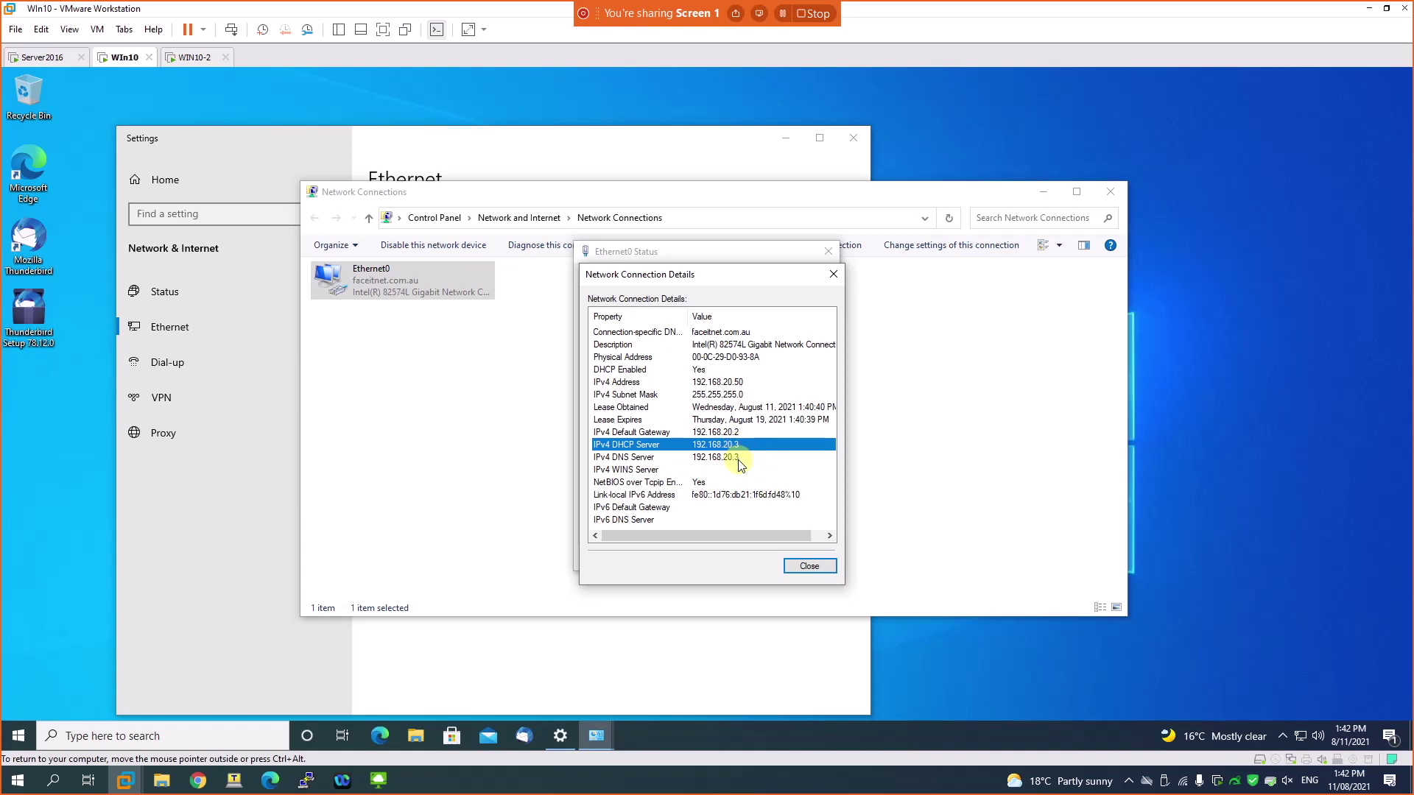
{"action": "left_click", "coordinate": [739, 458]}
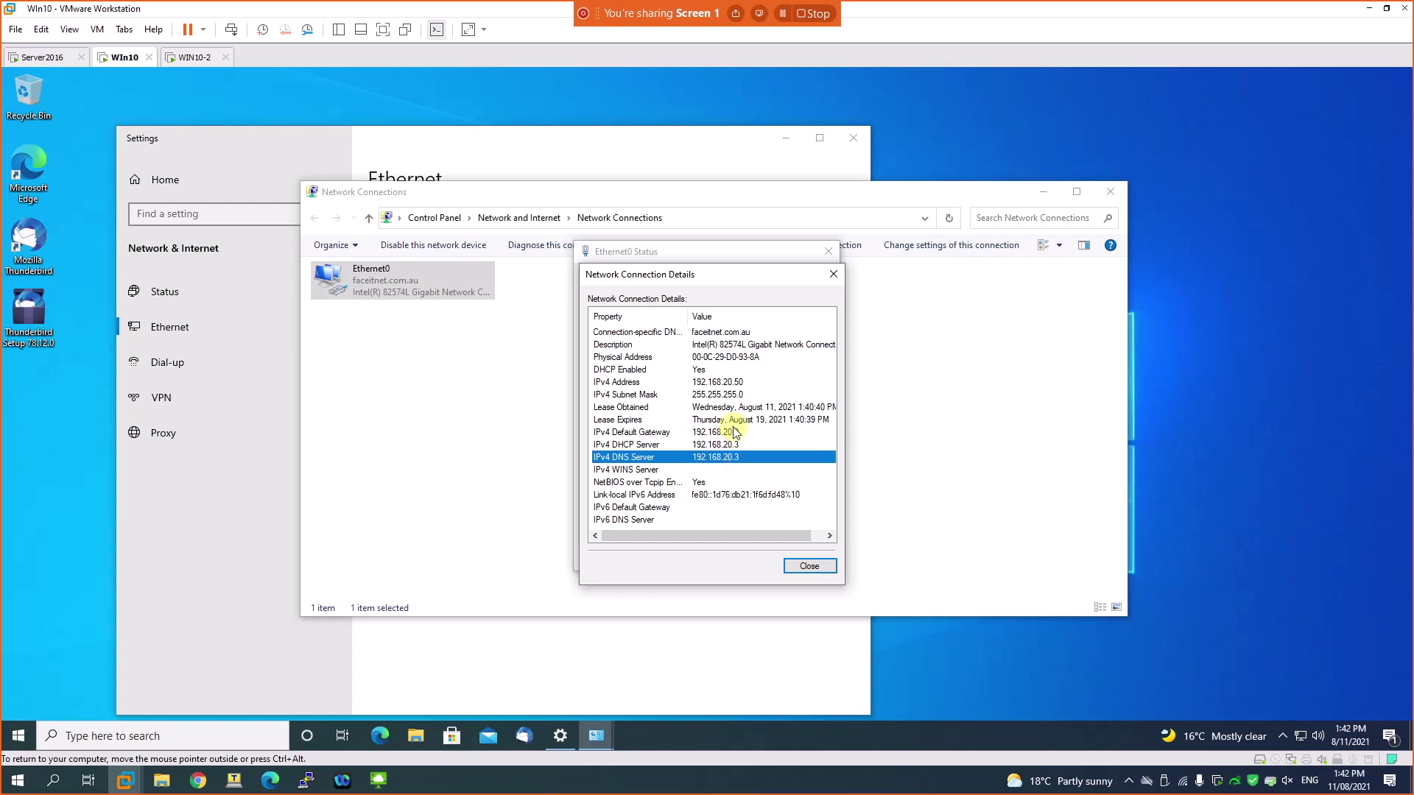
{"action": "left_click", "coordinate": [715, 332]}
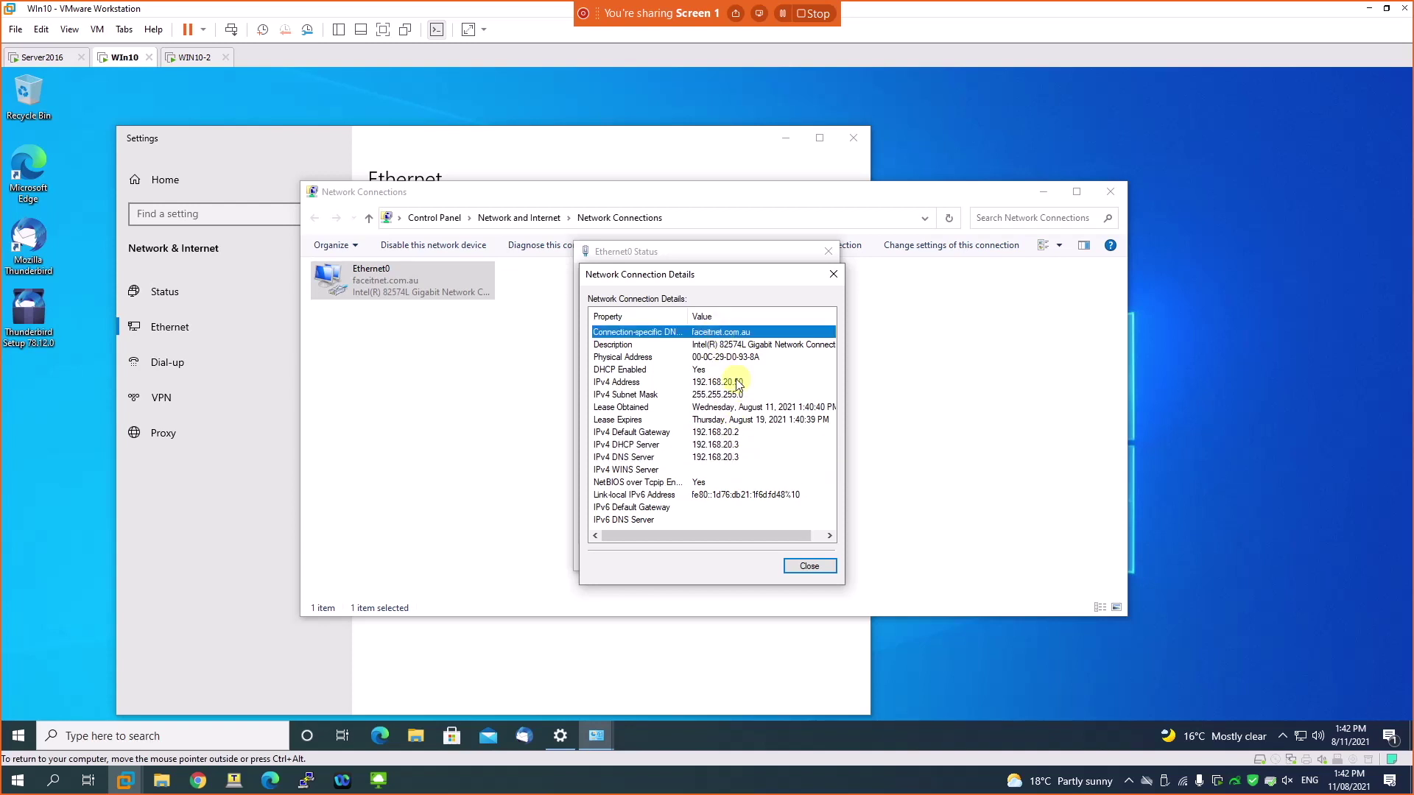
{"action": "left_click", "coordinate": [807, 566]}
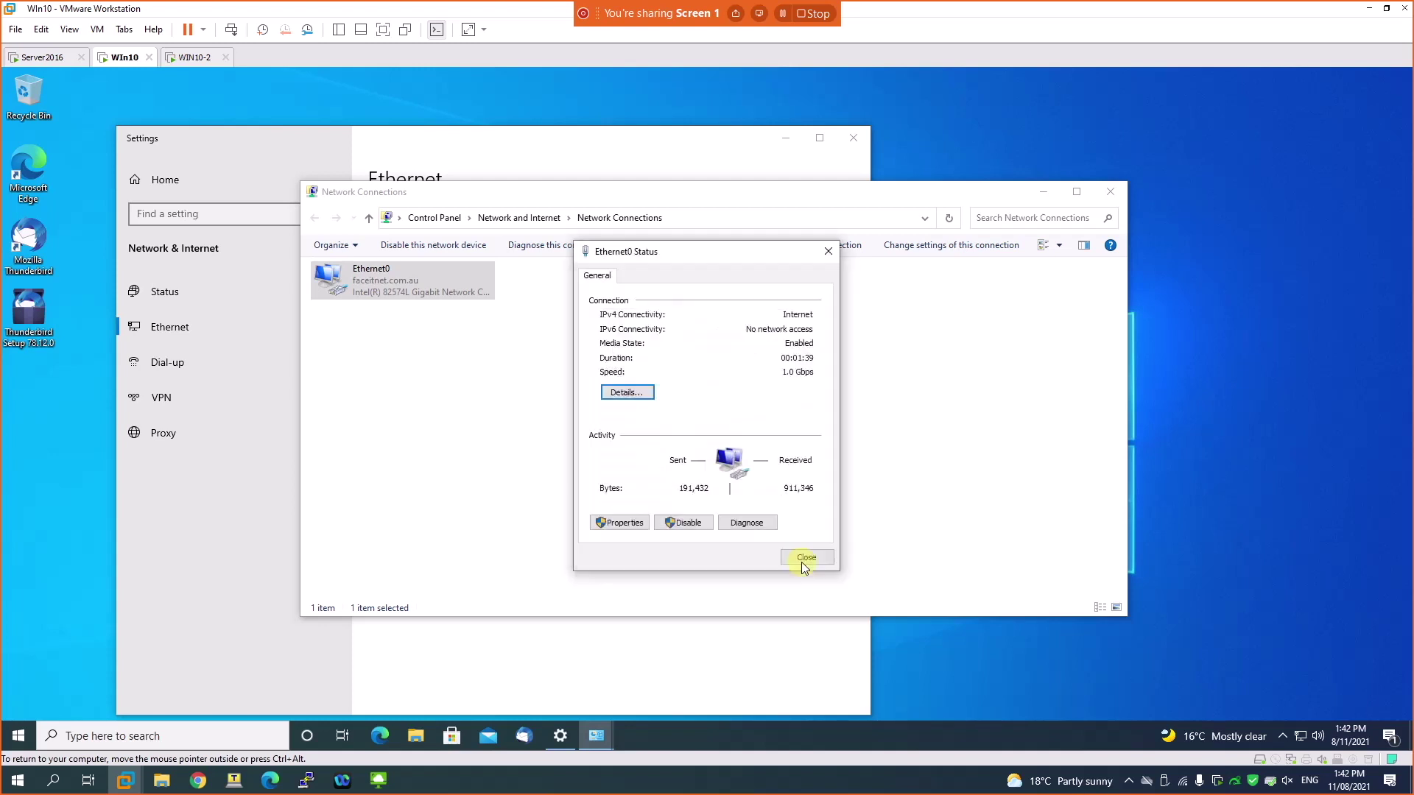
{"action": "left_click", "coordinate": [803, 564]}
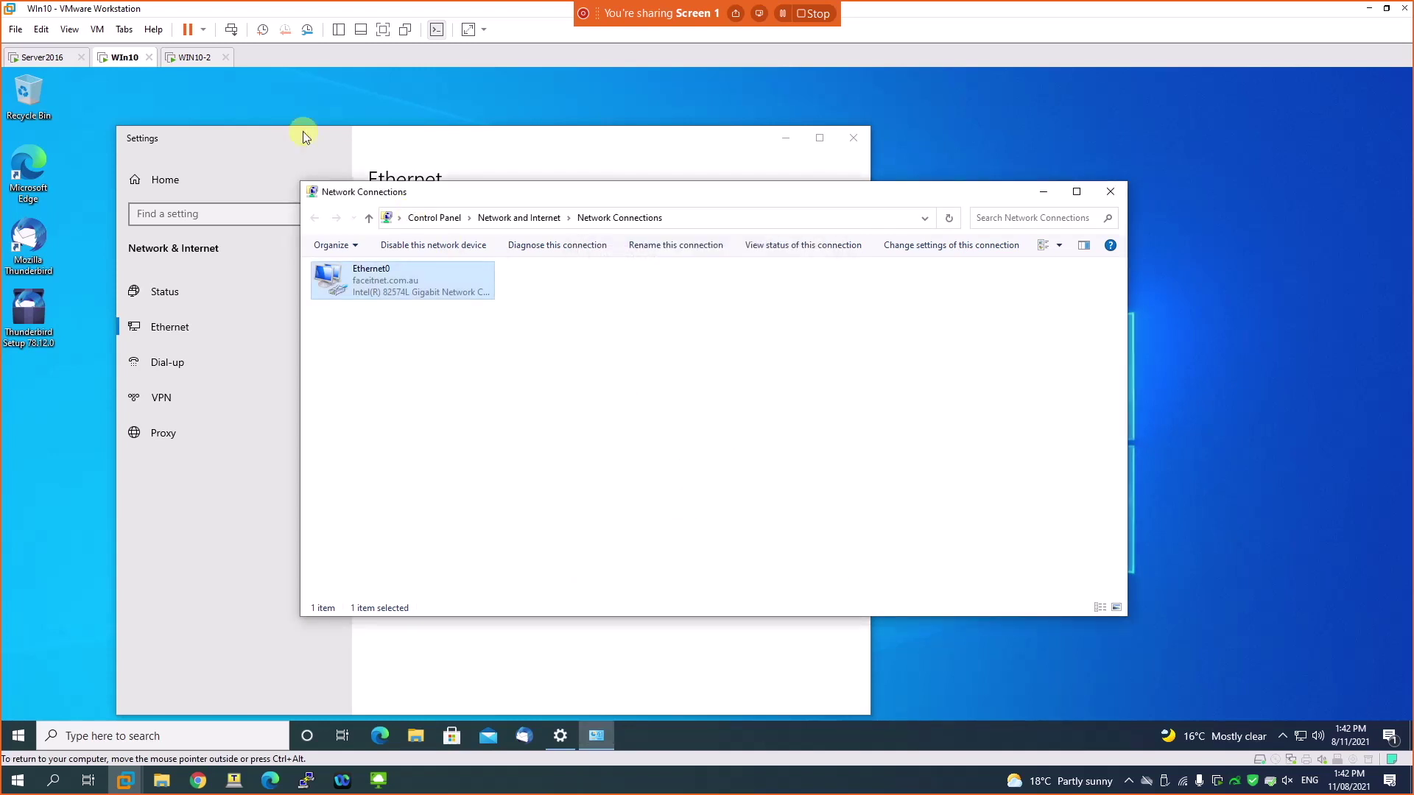
Step: Review the TCP/IPv4 properties of the Ethernet0 adapter on the WIN10-2 virtual machine
{"action": "left_click", "coordinate": [193, 57]}
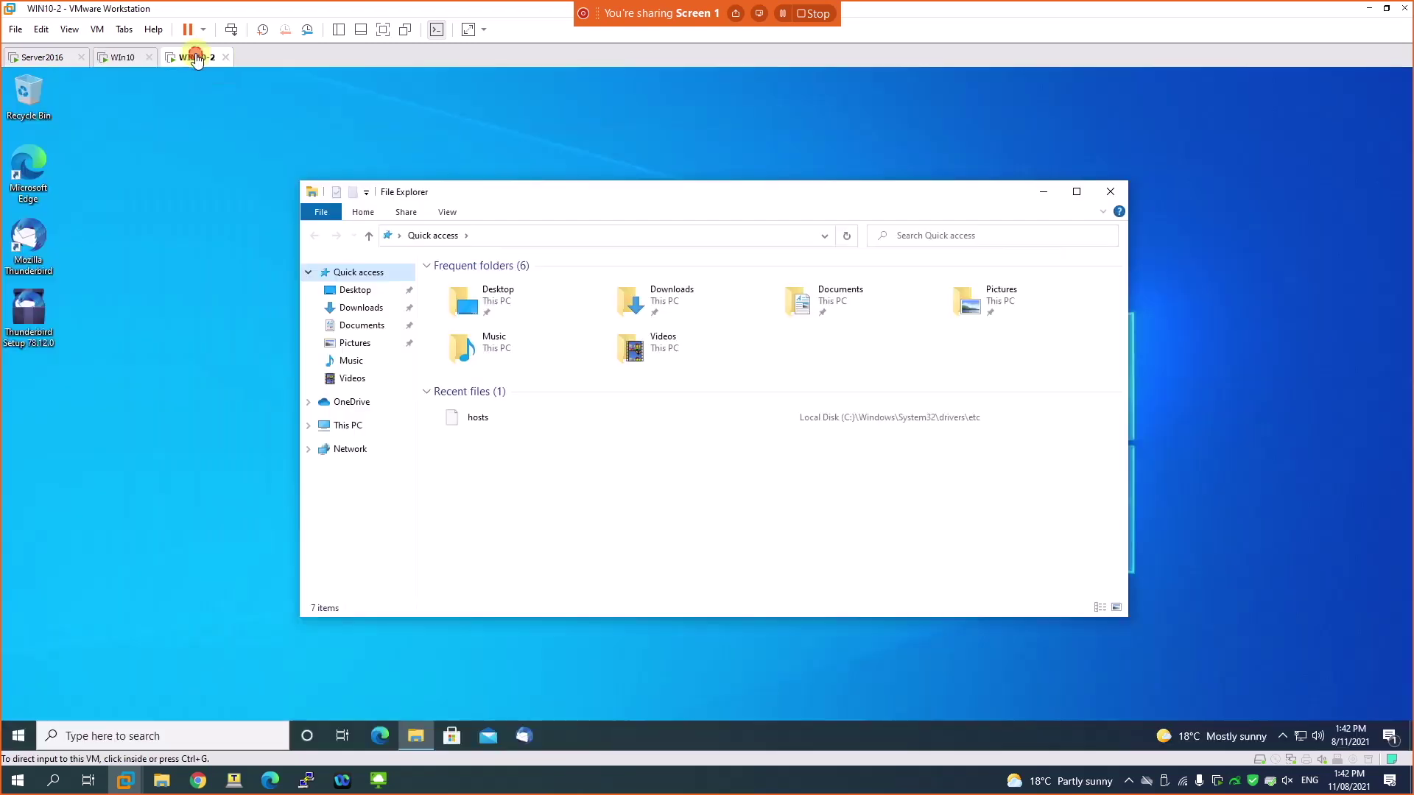
{"action": "right_click", "coordinate": [1300, 736]}
{"action": "left_click", "coordinate": [1299, 712]}
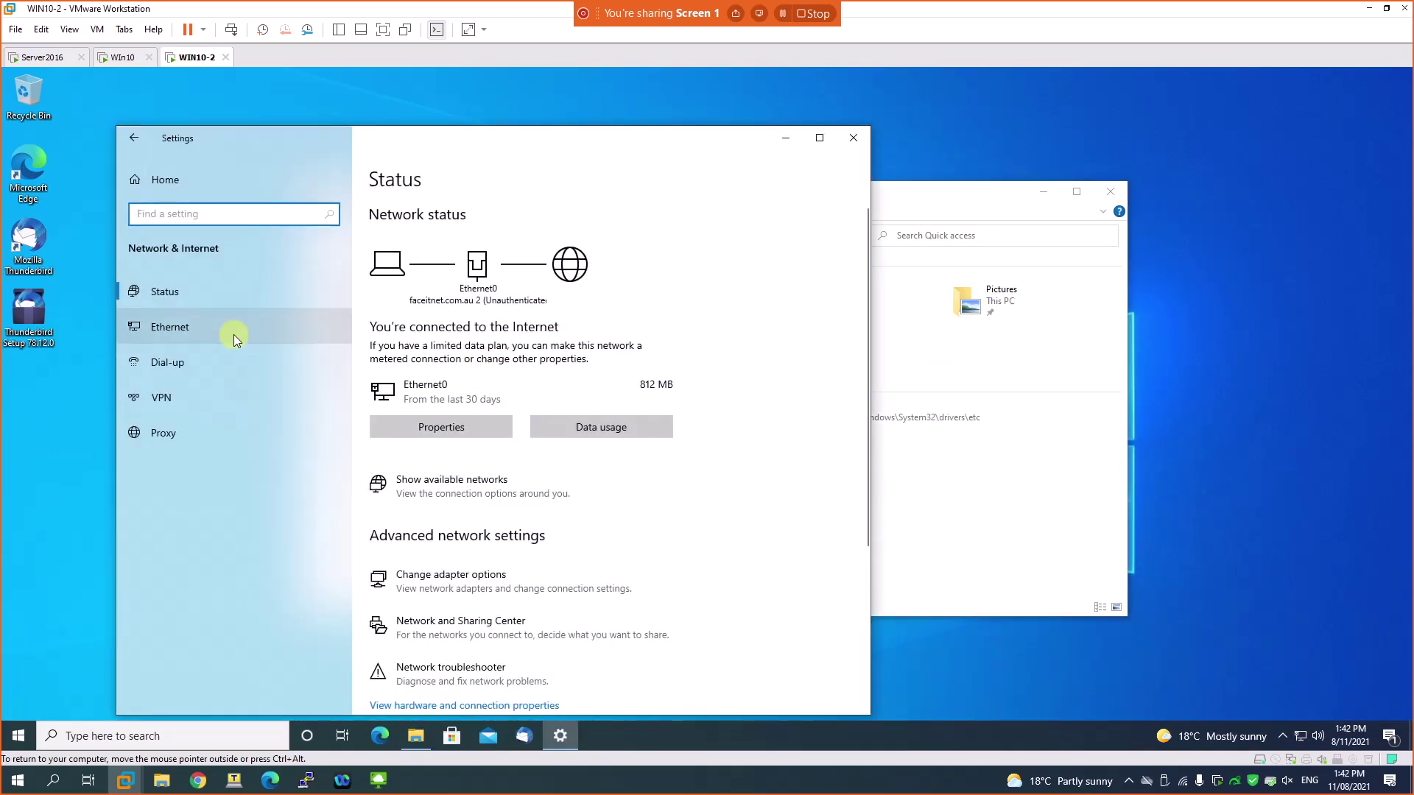
{"action": "left_click", "coordinate": [236, 333]}
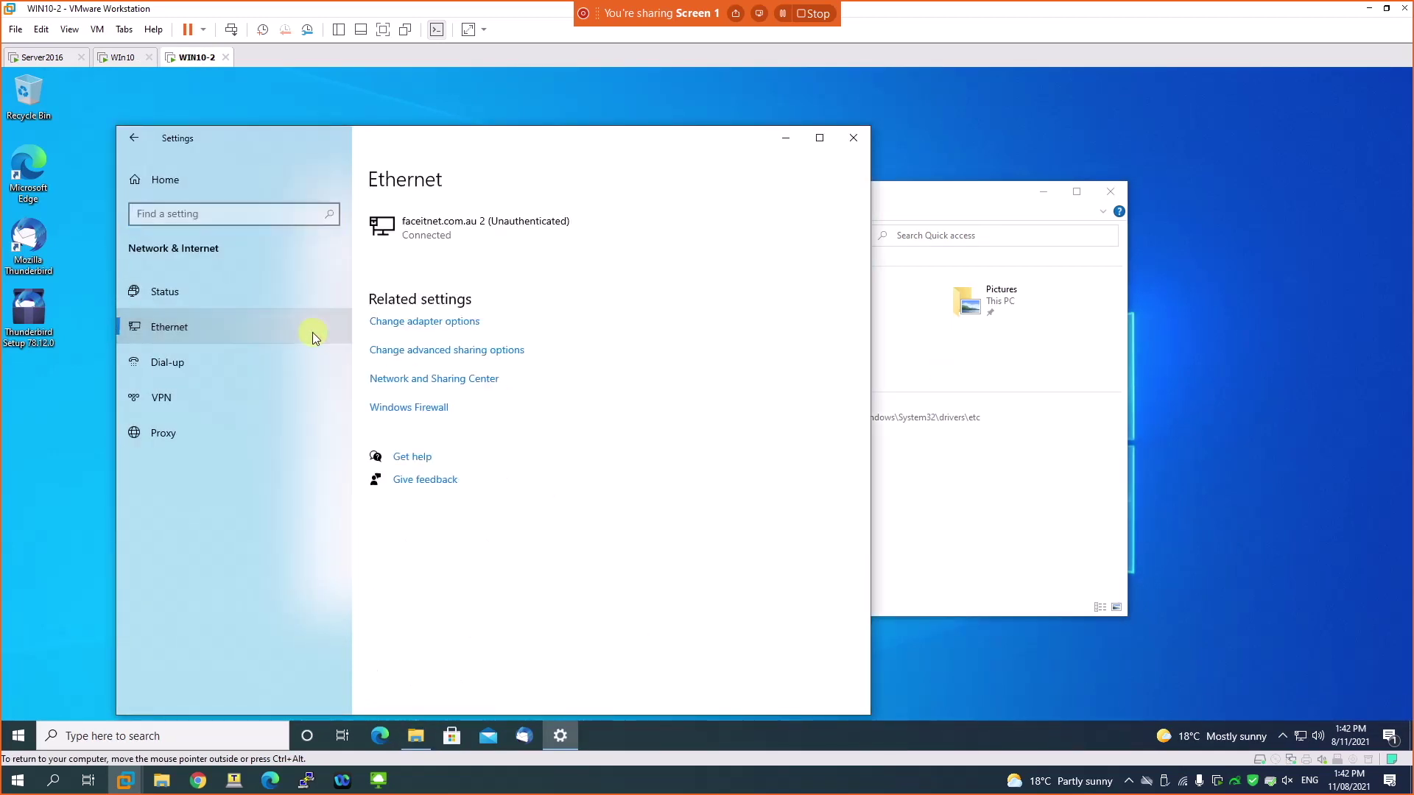
{"action": "left_click", "coordinate": [425, 326]}
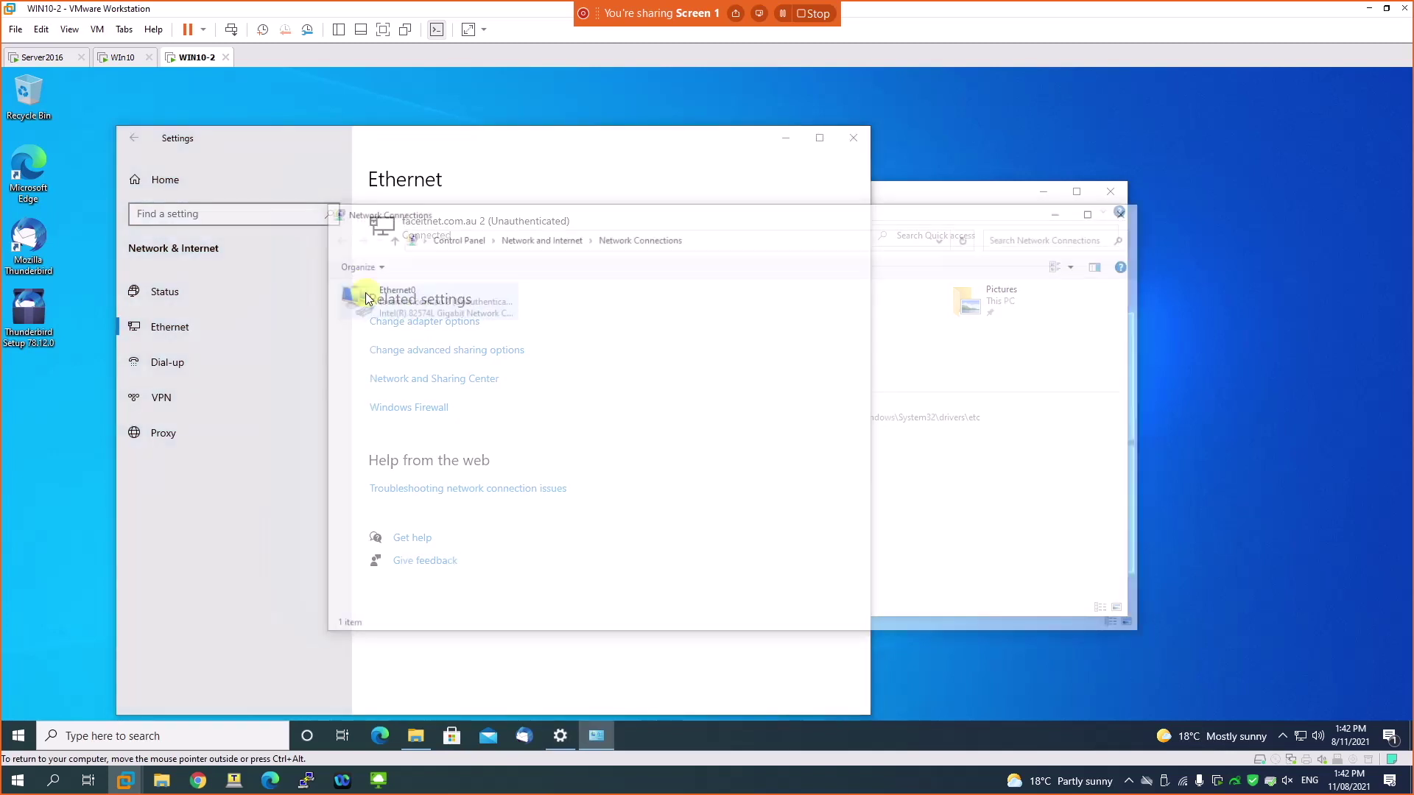
{"action": "left_click", "coordinate": [402, 291]}
{"action": "right_click", "coordinate": [406, 291]}
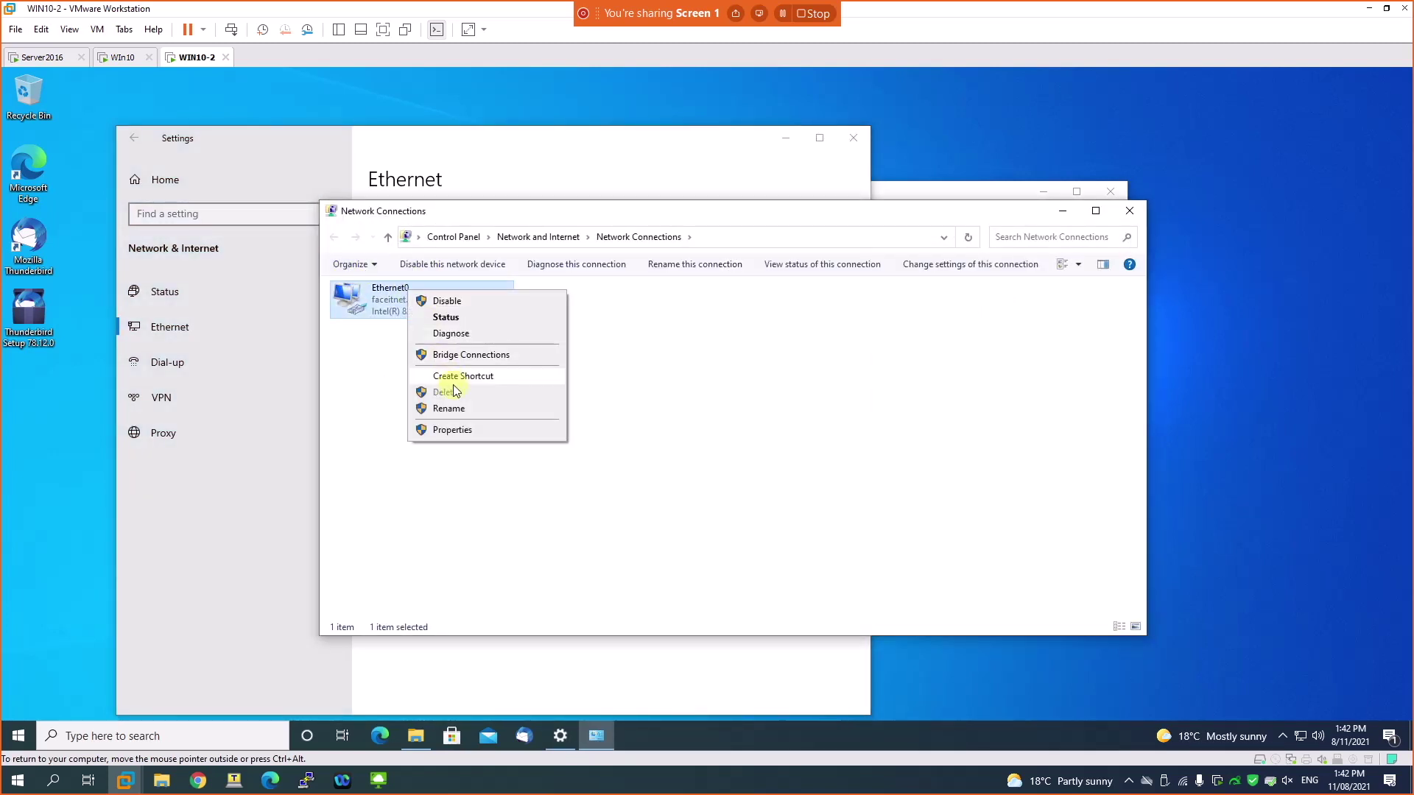
{"action": "left_click", "coordinate": [456, 429]}
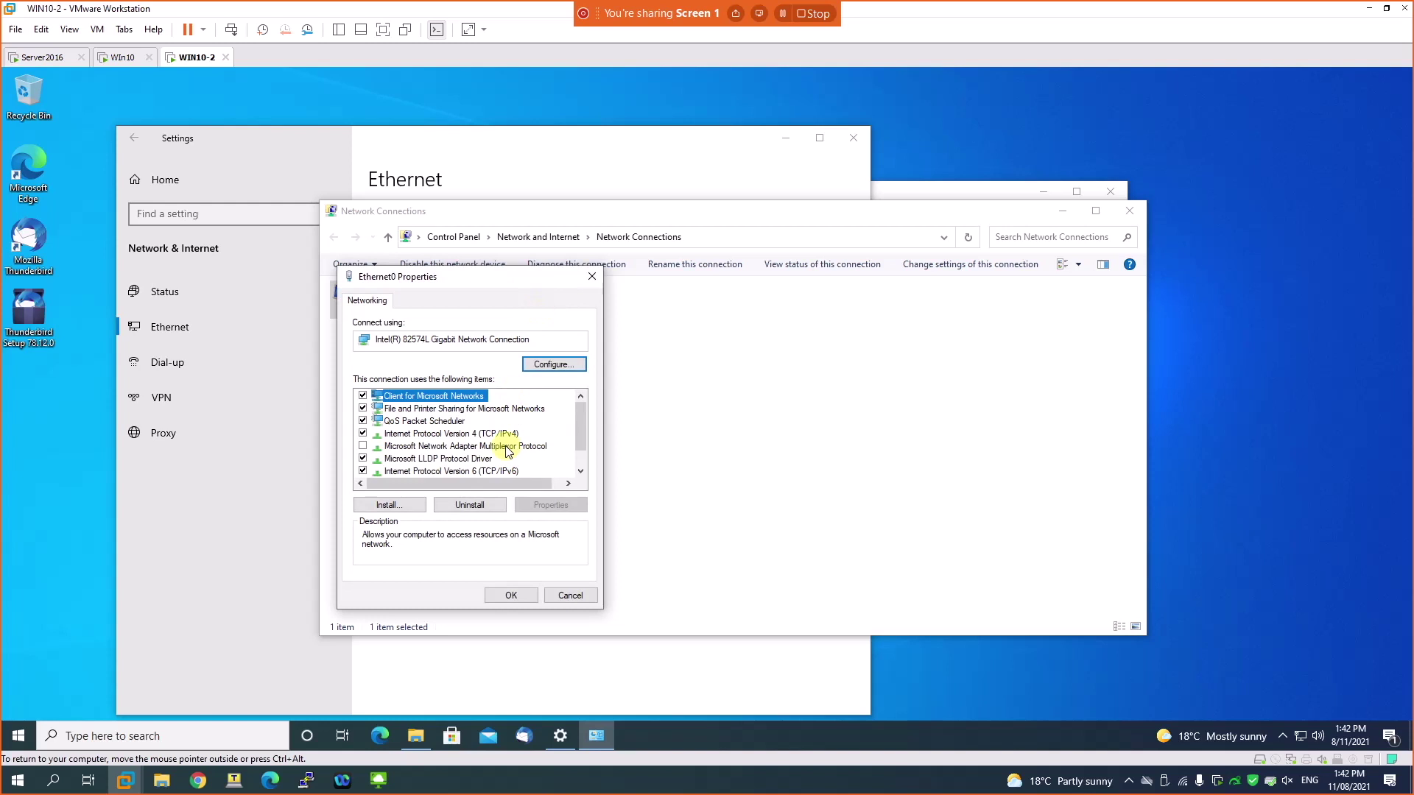
{"action": "left_click", "coordinate": [479, 434]}
{"action": "left_click", "coordinate": [556, 505]}
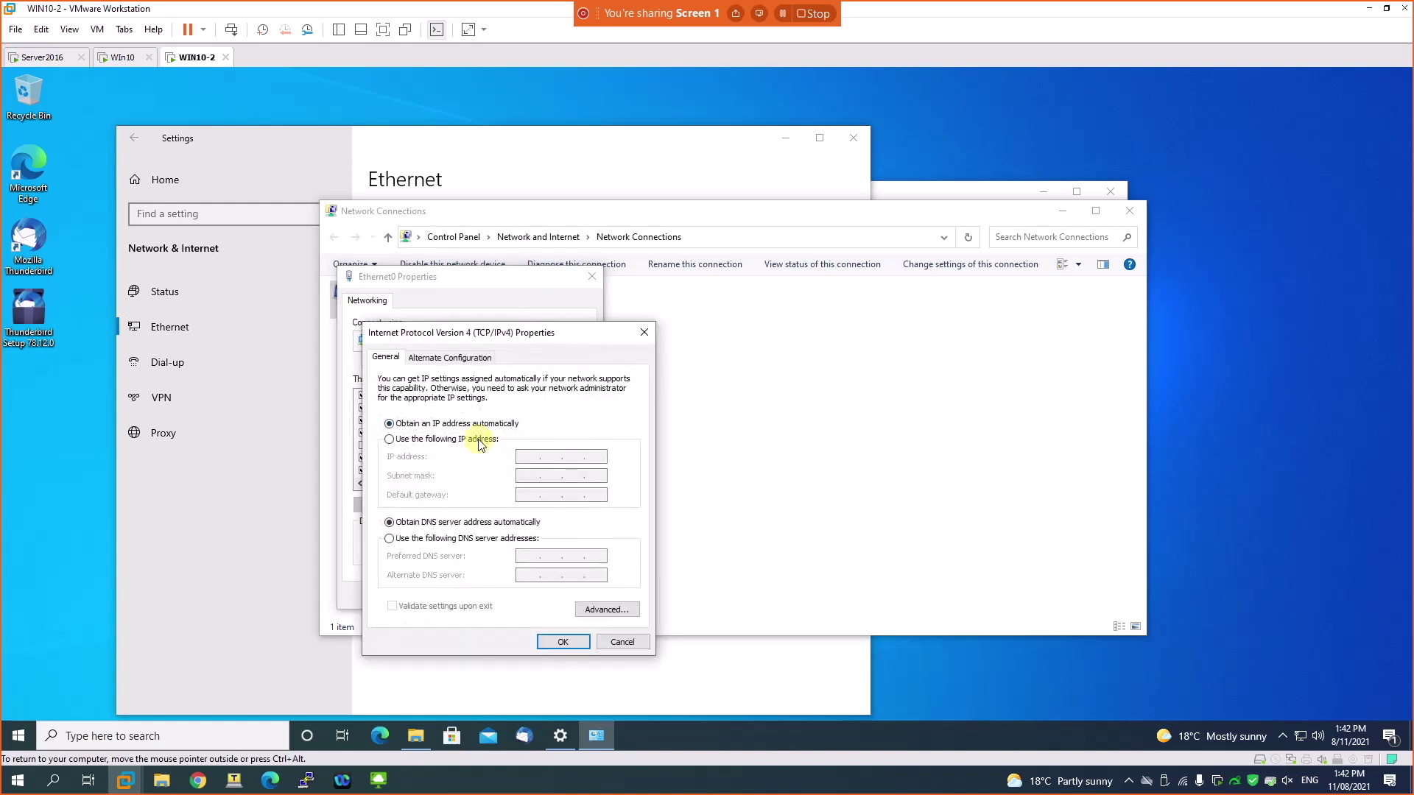
{"action": "left_click", "coordinate": [611, 641]}
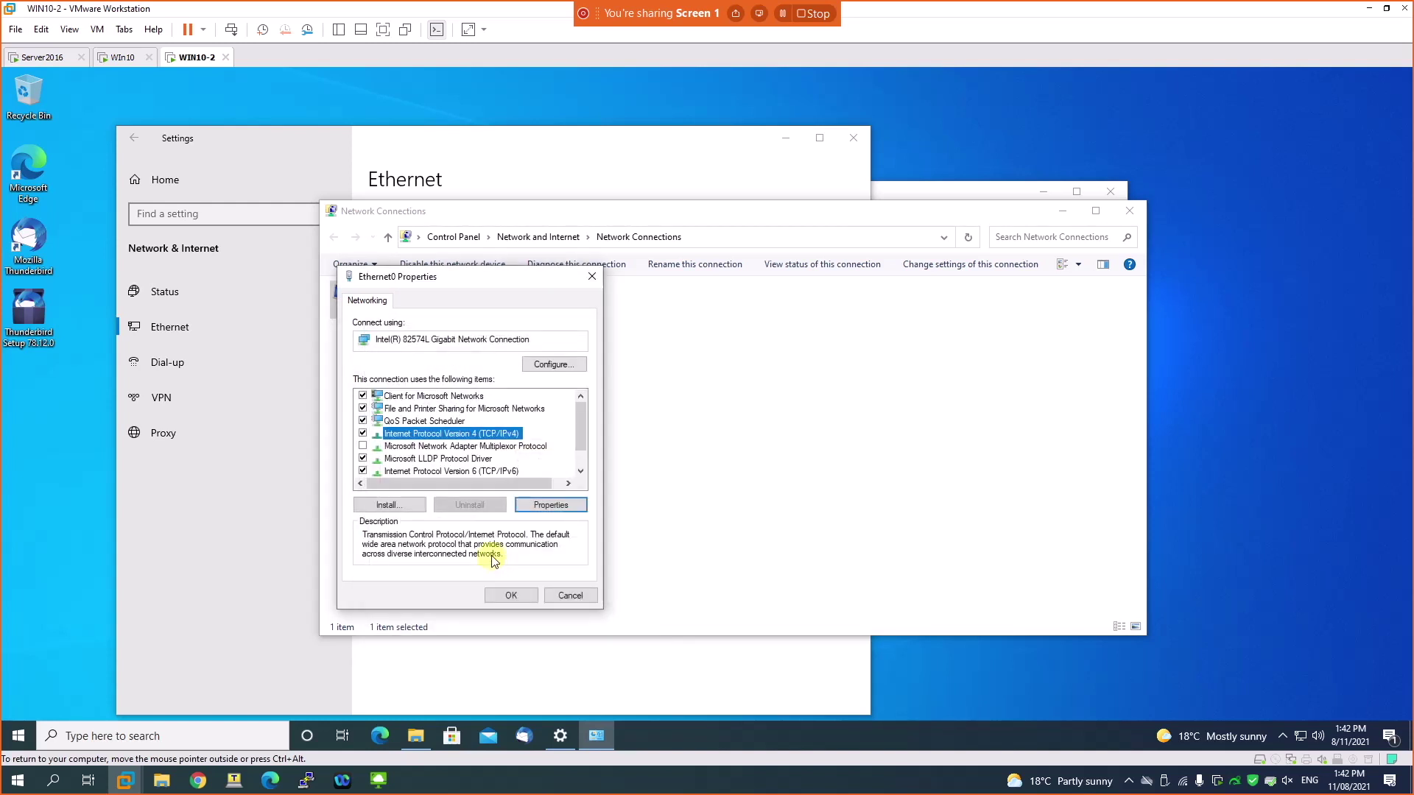
{"action": "left_click", "coordinate": [505, 595]}
Step: Check the IPv4 address in Ethernet0's connection details on WIN10-2, and close all open windows there
{"action": "right_click", "coordinate": [430, 307]}
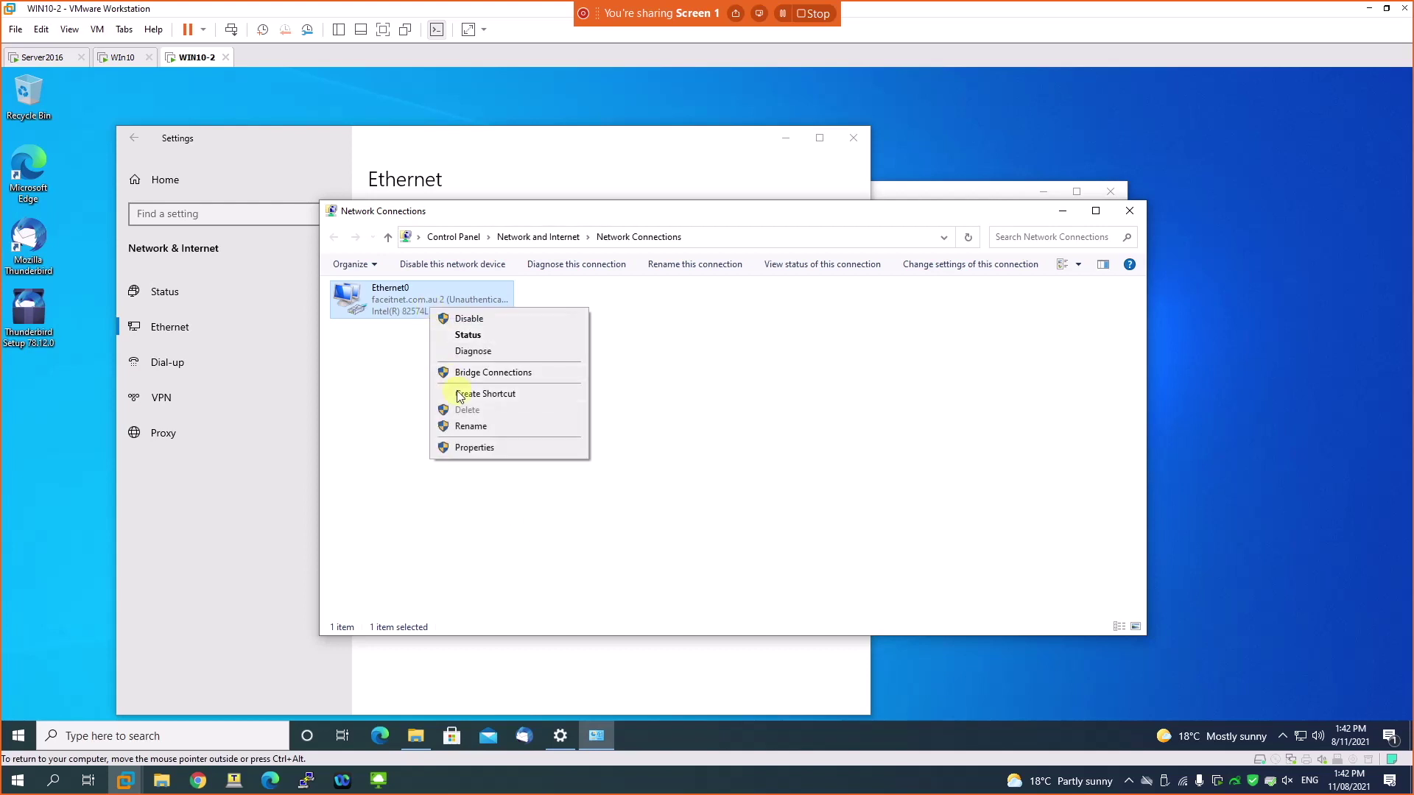
{"action": "left_click", "coordinate": [467, 334]}
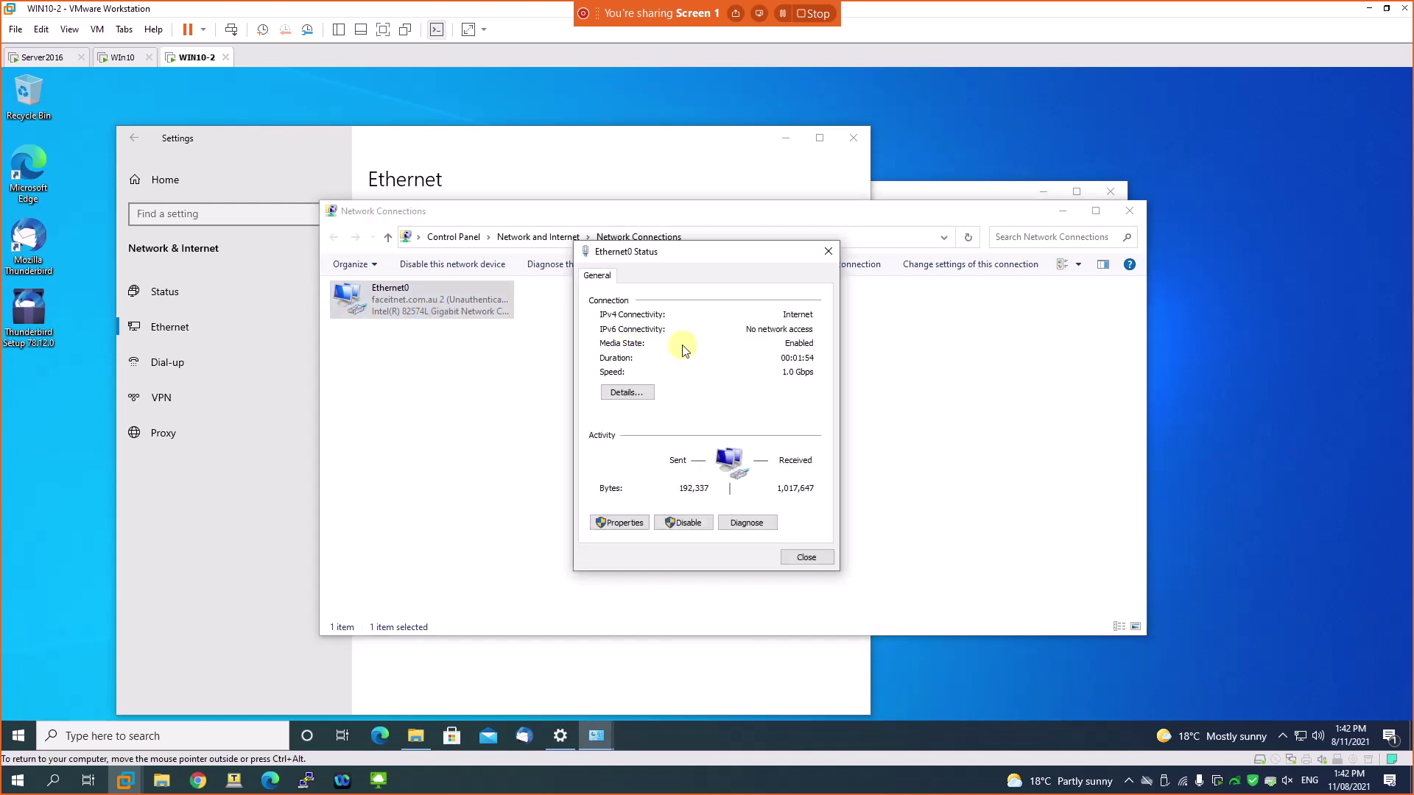
{"action": "left_click", "coordinate": [628, 394]}
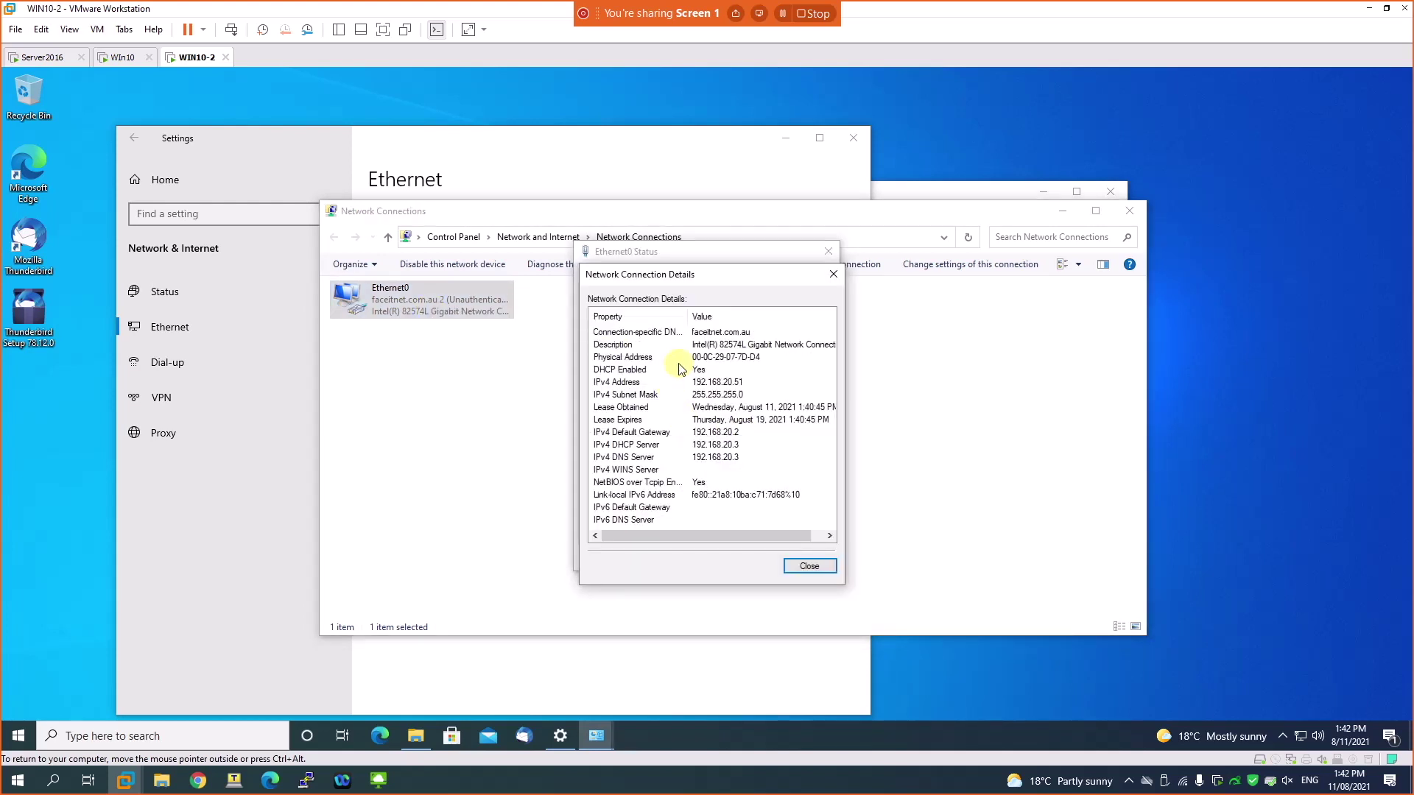
{"action": "left_click", "coordinate": [737, 384]}
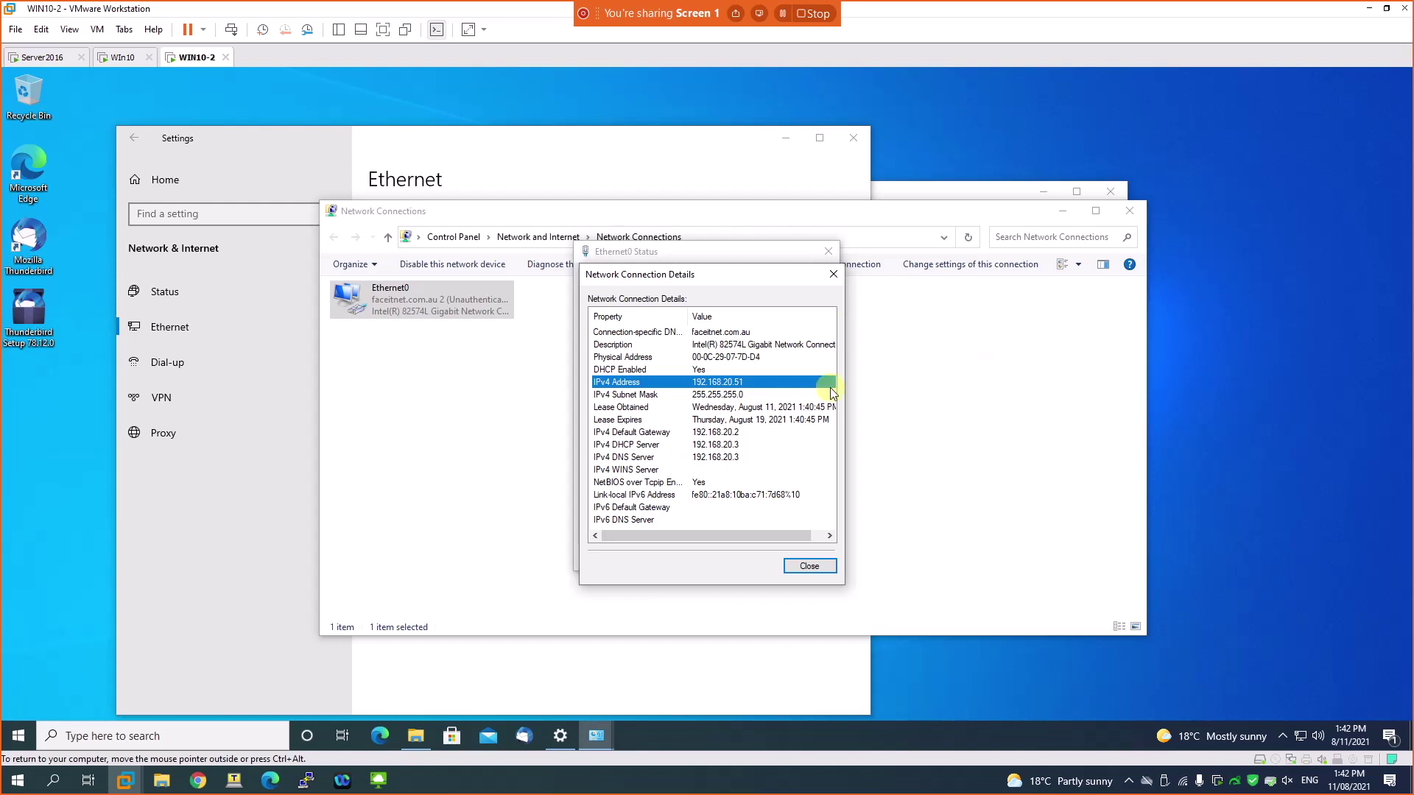
{"action": "left_click", "coordinate": [826, 566]}
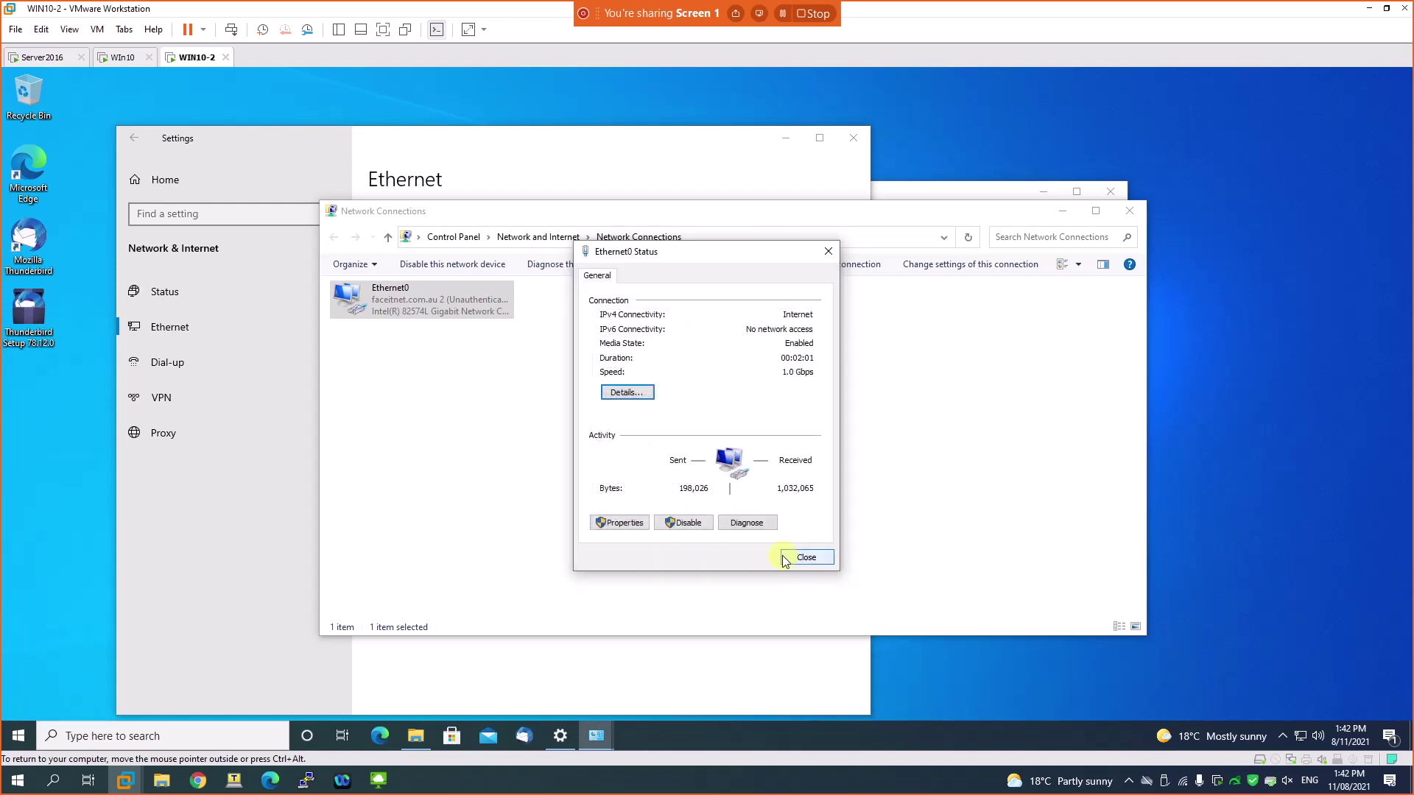
{"action": "left_click", "coordinate": [824, 563]}
{"action": "left_click", "coordinate": [1128, 211]}
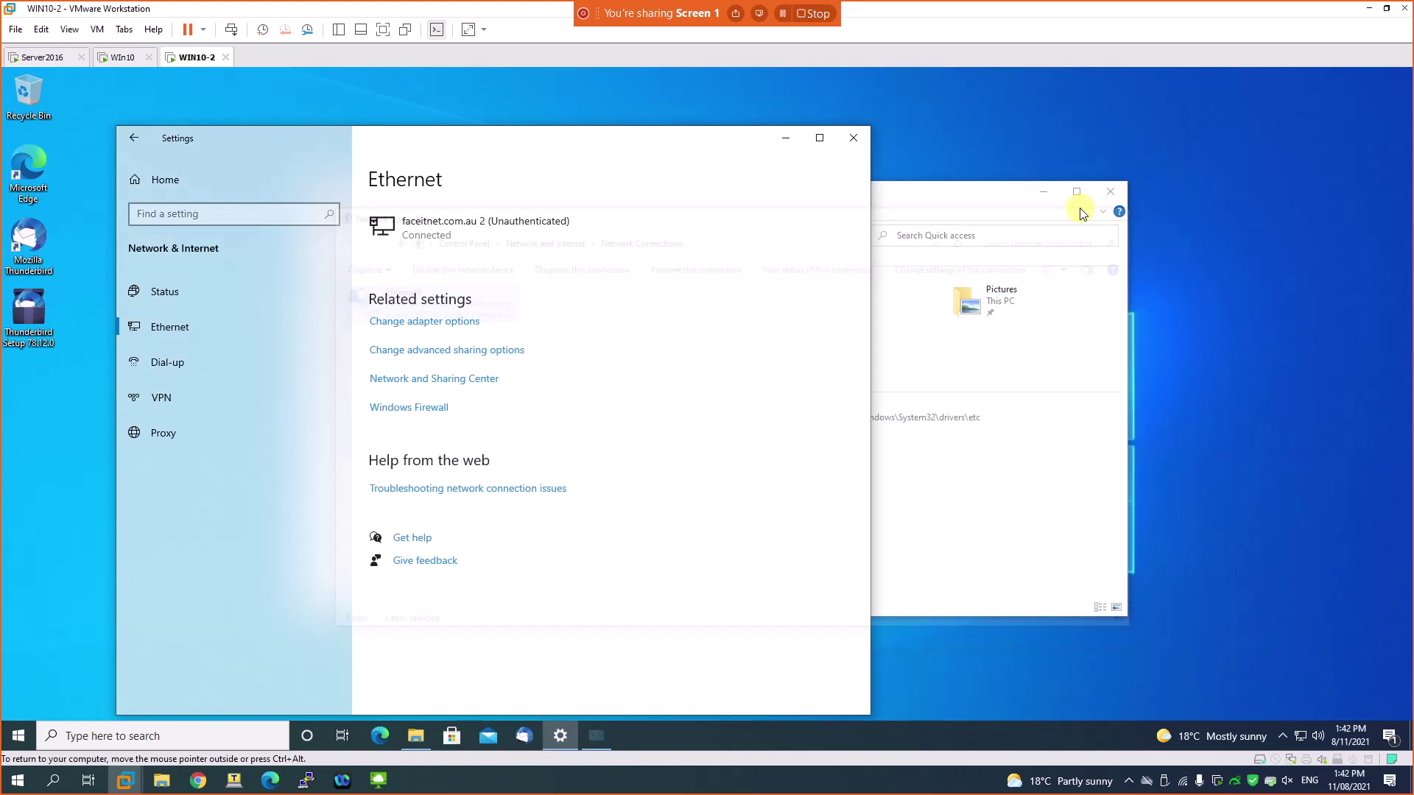
{"action": "left_click", "coordinate": [854, 138]}
{"action": "left_click", "coordinate": [1116, 193]}
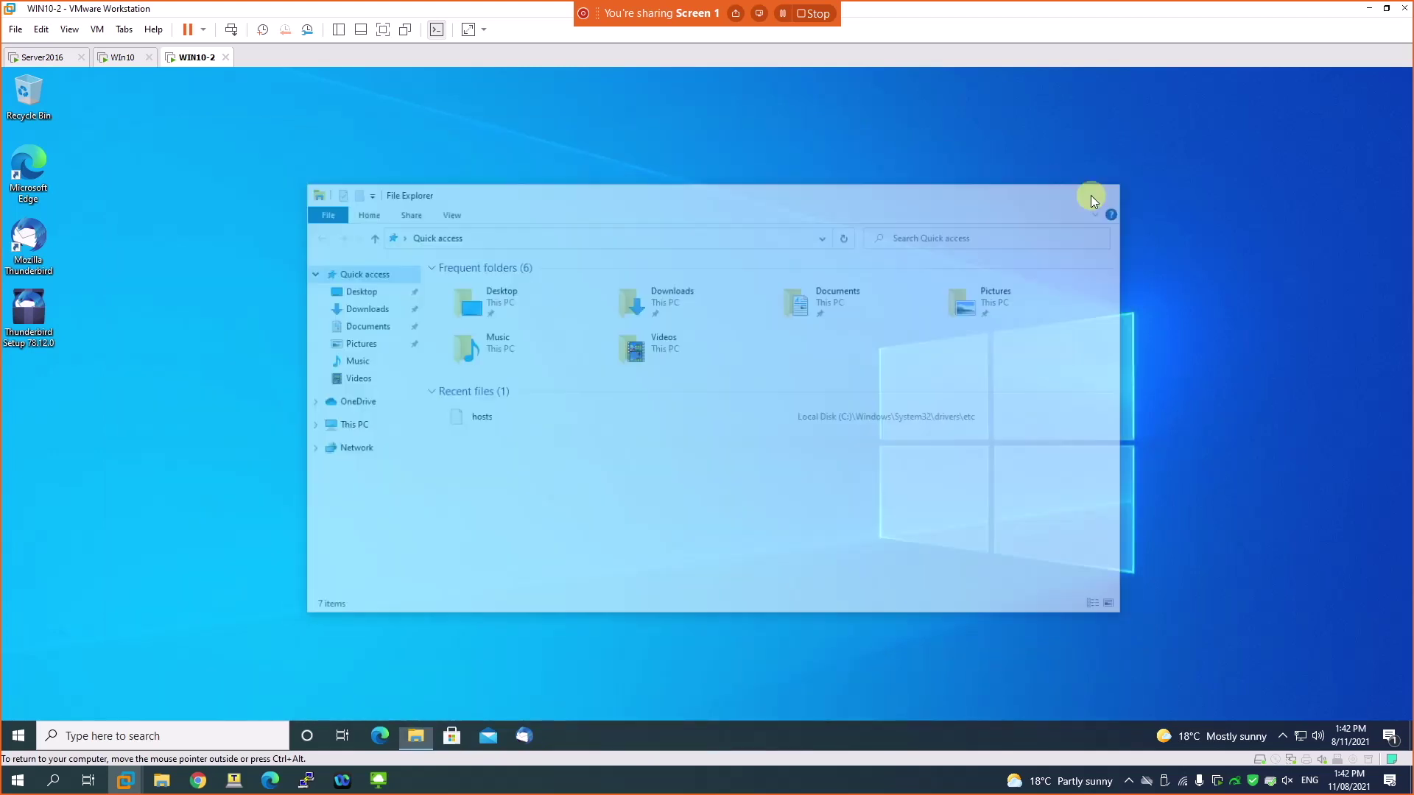
Step: Refresh the scope's Address Leases in the DHCP console on Server2016 and examine both client leases
{"action": "left_click", "coordinate": [41, 65]}
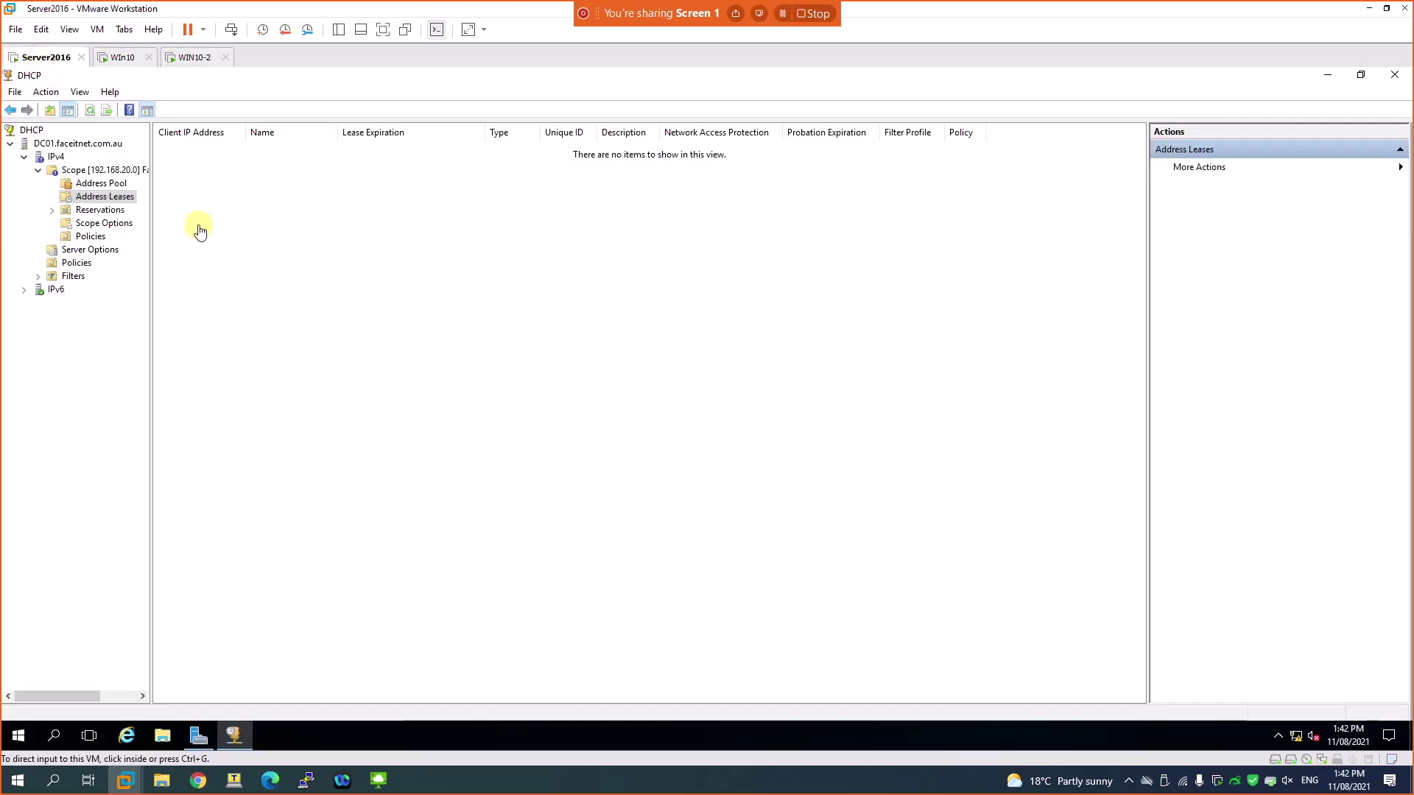
{"action": "left_click", "coordinate": [89, 110]}
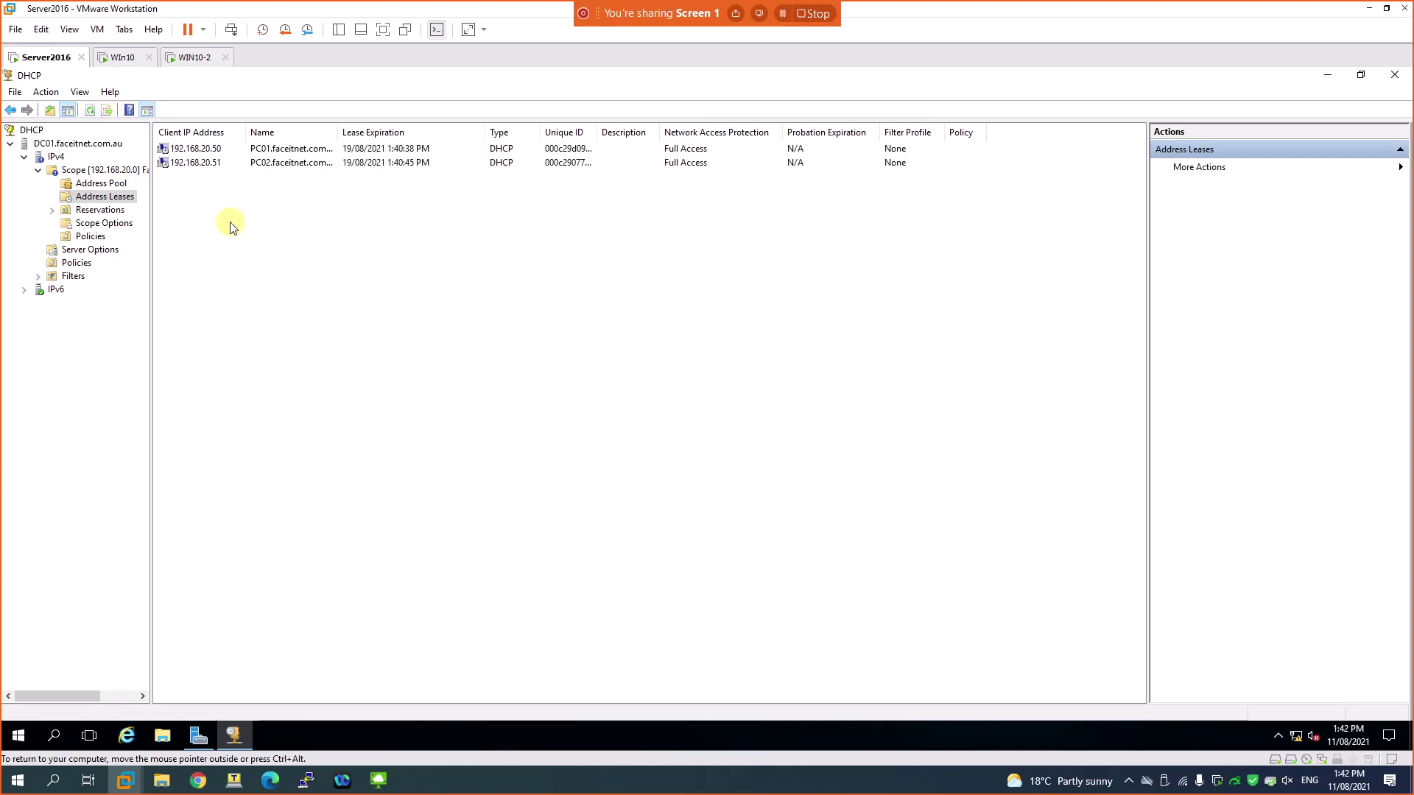
{"action": "left_click", "coordinate": [213, 150]}
{"action": "left_click", "coordinate": [209, 162]}
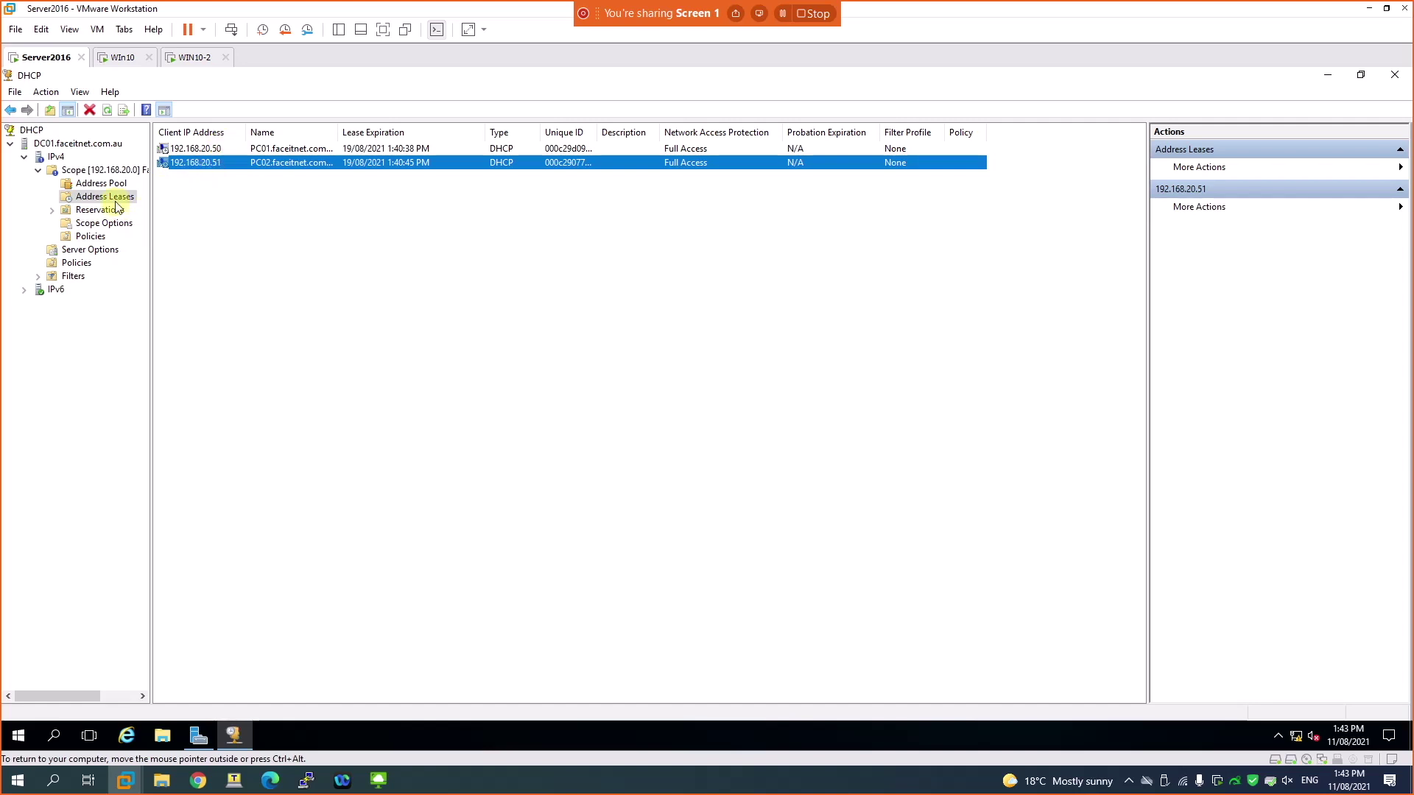
Step: Add an exclusion range from 192.168.20.90 to 192.168.20.100 to the scope's address pool
{"action": "left_click", "coordinate": [102, 183]}
{"action": "left_click", "coordinate": [102, 171]}
{"action": "left_click", "coordinate": [103, 183]}
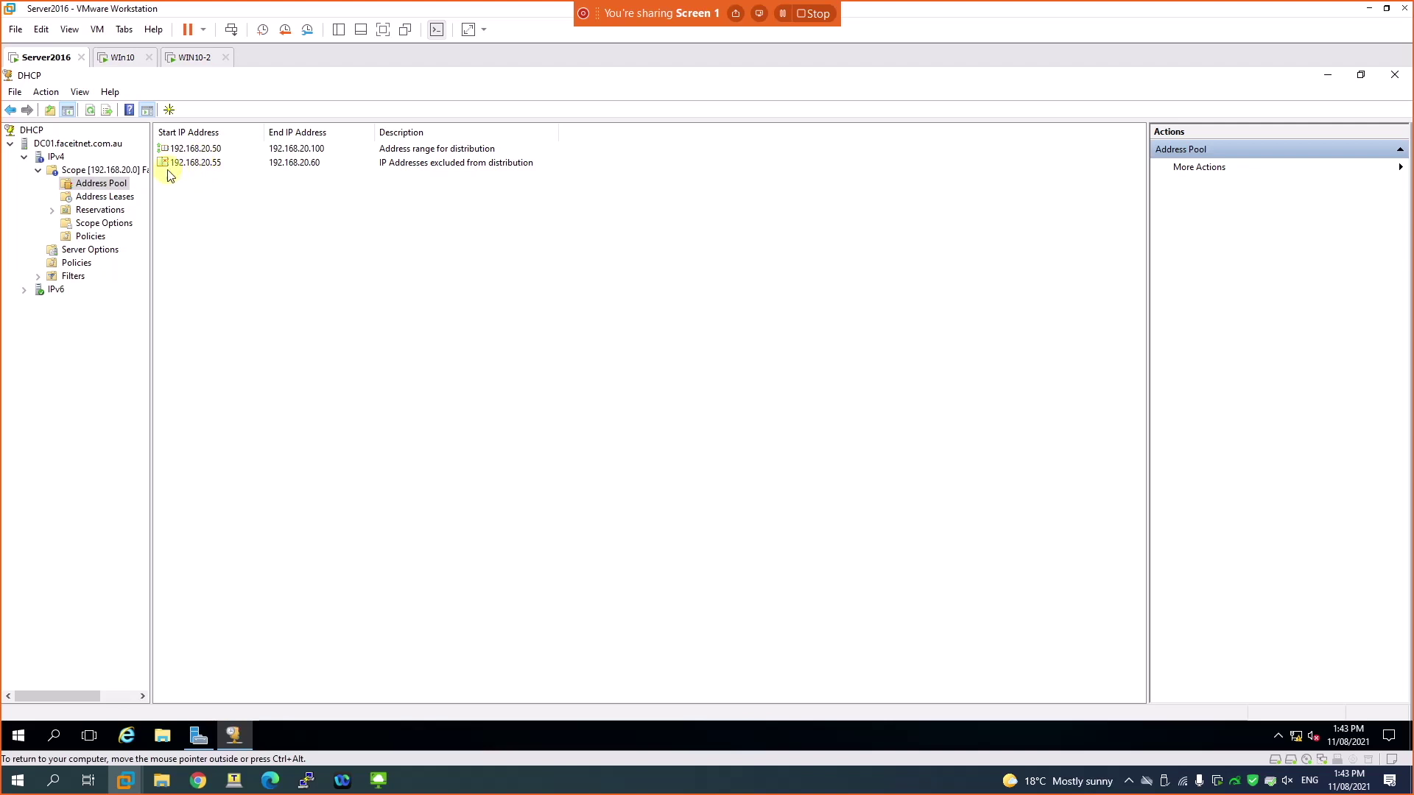
{"action": "right_click", "coordinate": [113, 184]}
{"action": "left_click", "coordinate": [144, 197]}
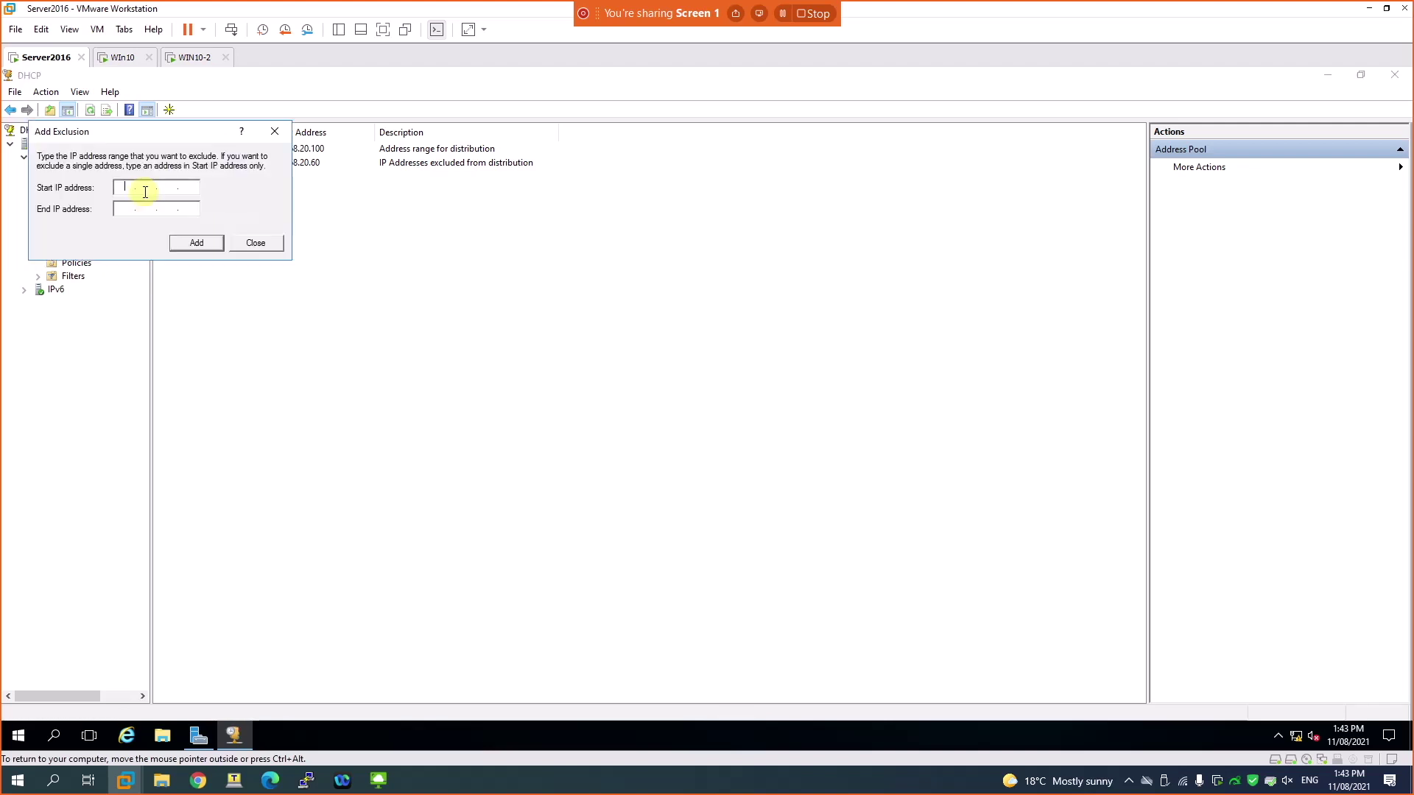
{"action": "type", "text": "192 . 168 . 20 . 90"}
{"action": "left_click", "coordinate": [122, 213]}
{"action": "type", "text": "192 . 168 . 20 . 100"}
{"action": "left_click", "coordinate": [186, 244]}
{"action": "left_click", "coordinate": [262, 240]}
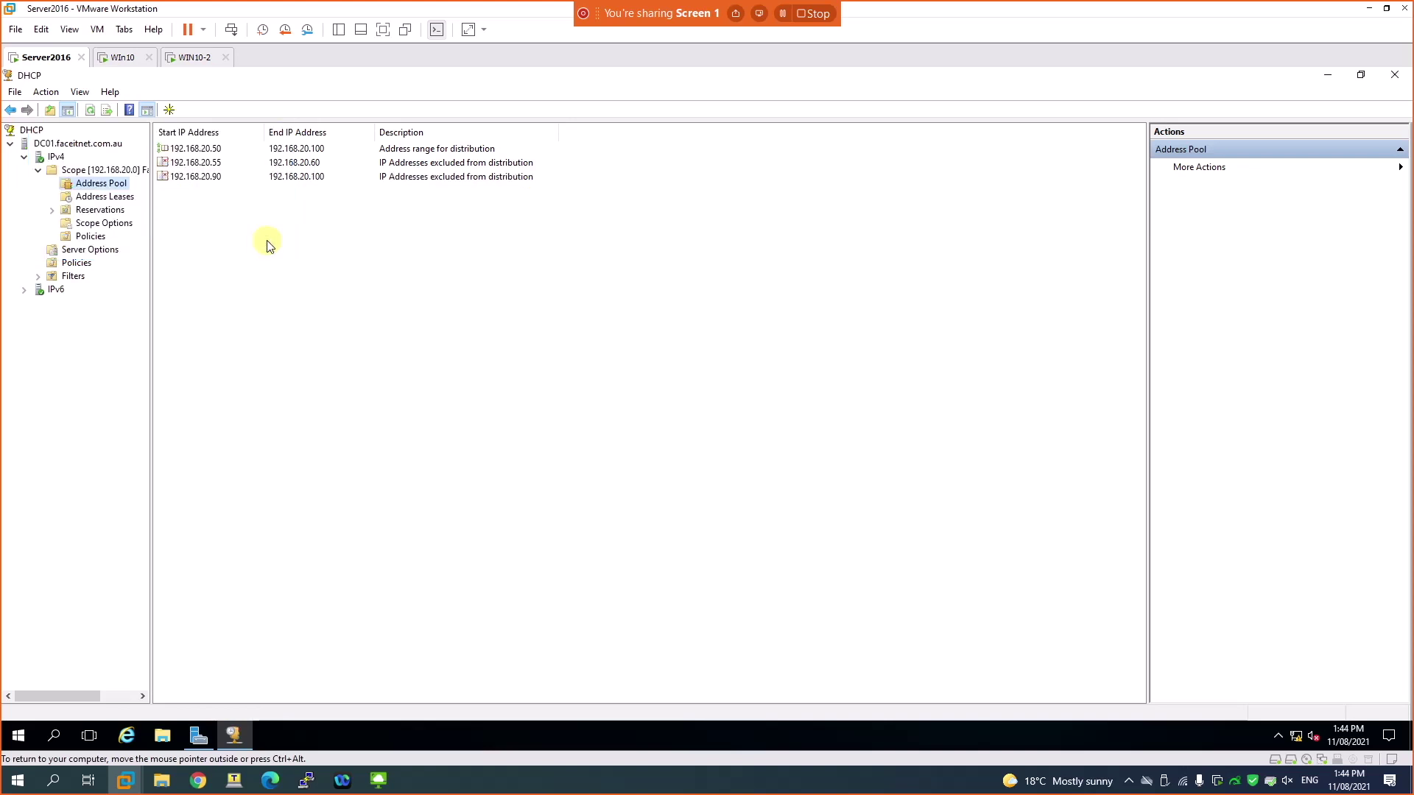
{"action": "left_click", "coordinate": [278, 178]}
{"action": "left_click", "coordinate": [279, 177]}
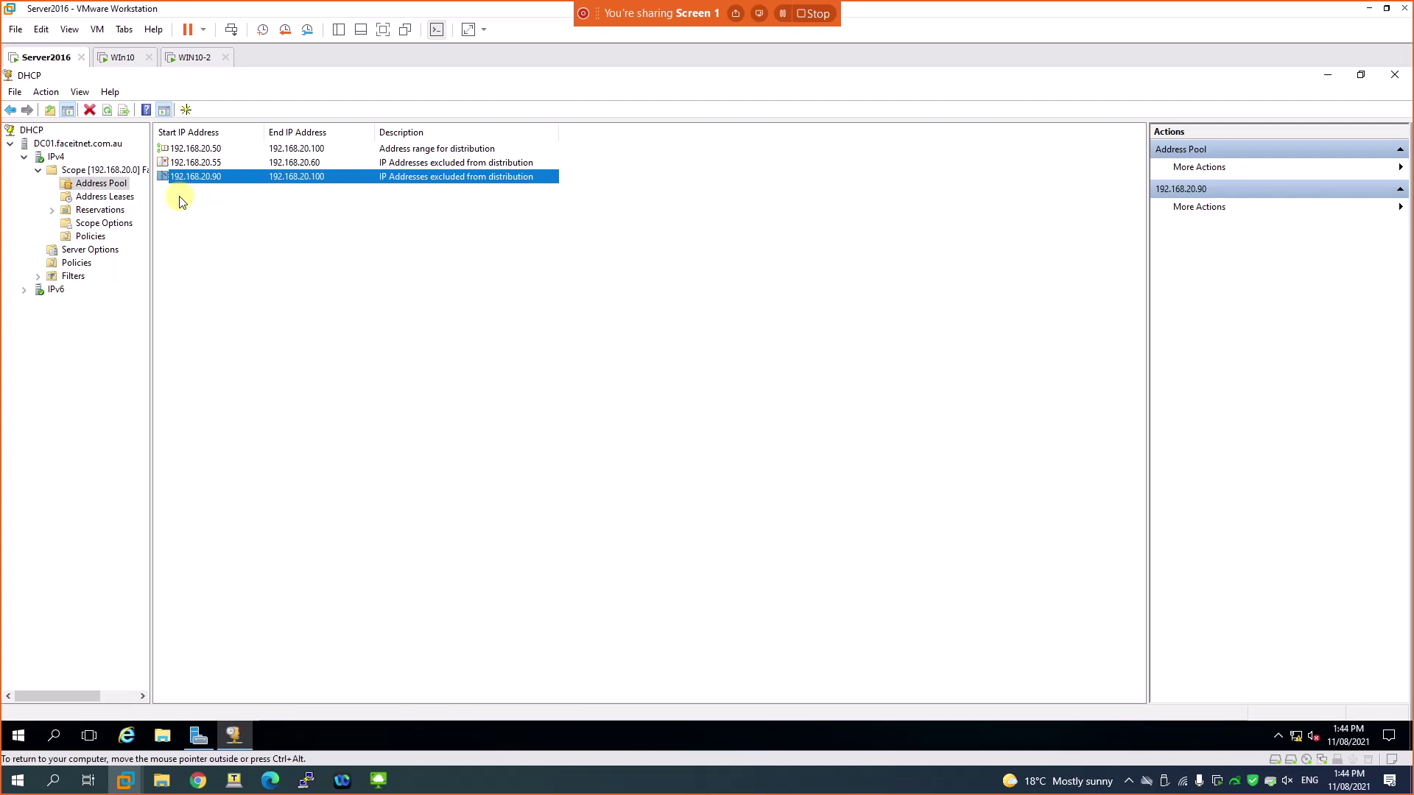
Step: Run ipconfig /all in a Command Prompt on WIN10-2 and copy the Ethernet0 adapter's physical address
{"action": "left_click", "coordinate": [185, 58]}
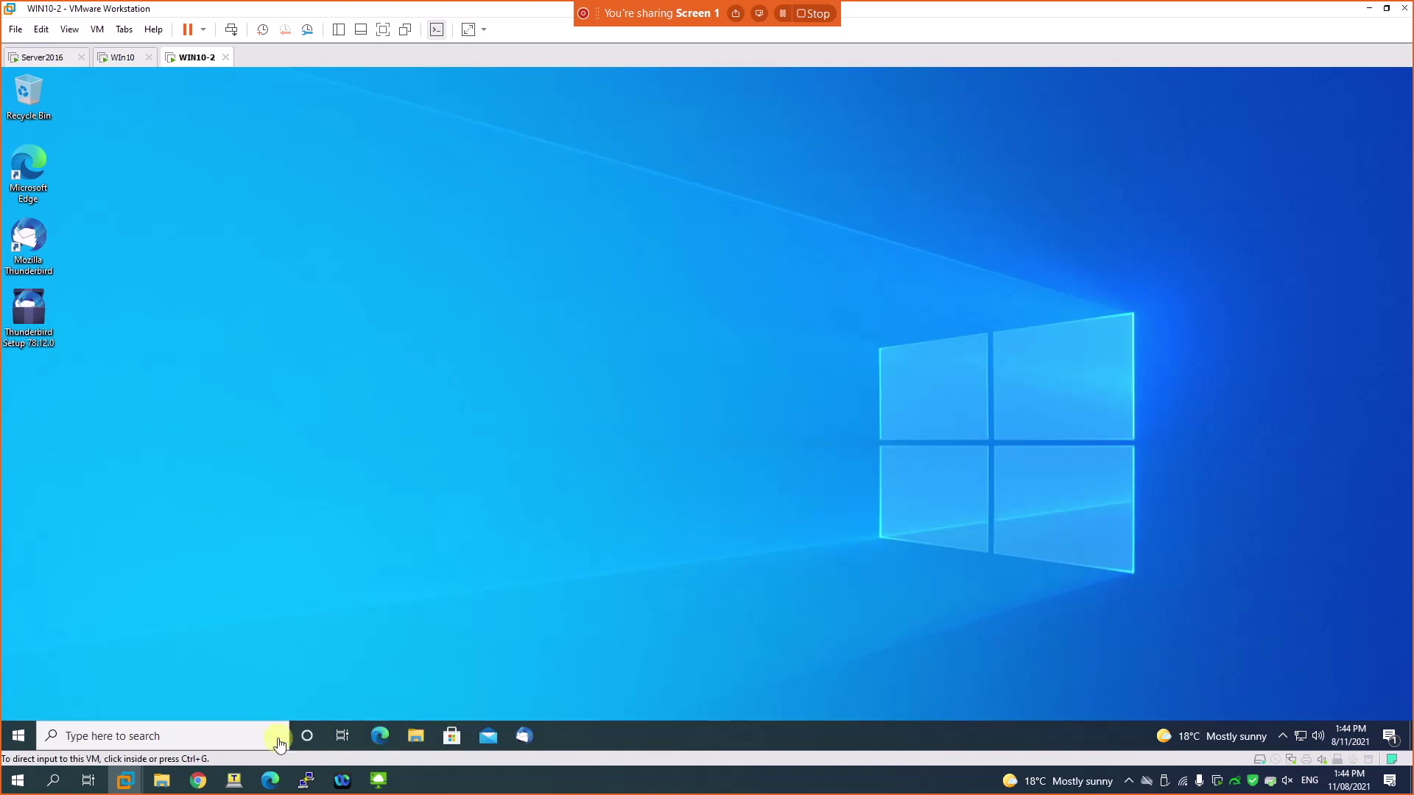
{"action": "left_click", "coordinate": [118, 736]}
{"action": "type", "text": "cmd"}
{"action": "key", "text": "Return"}
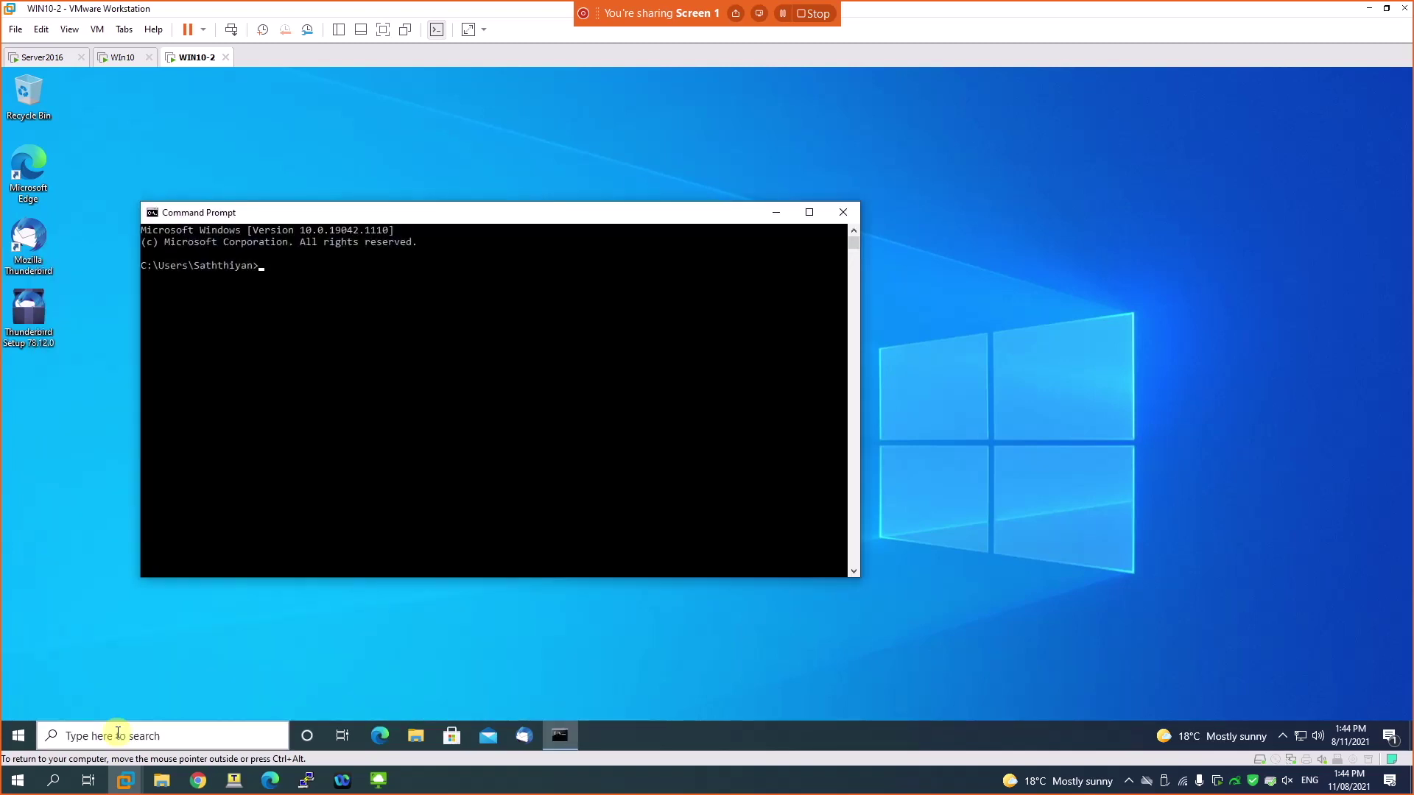
{"action": "type", "text": "ipconfig /all"}
{"action": "key", "text": "Return"}
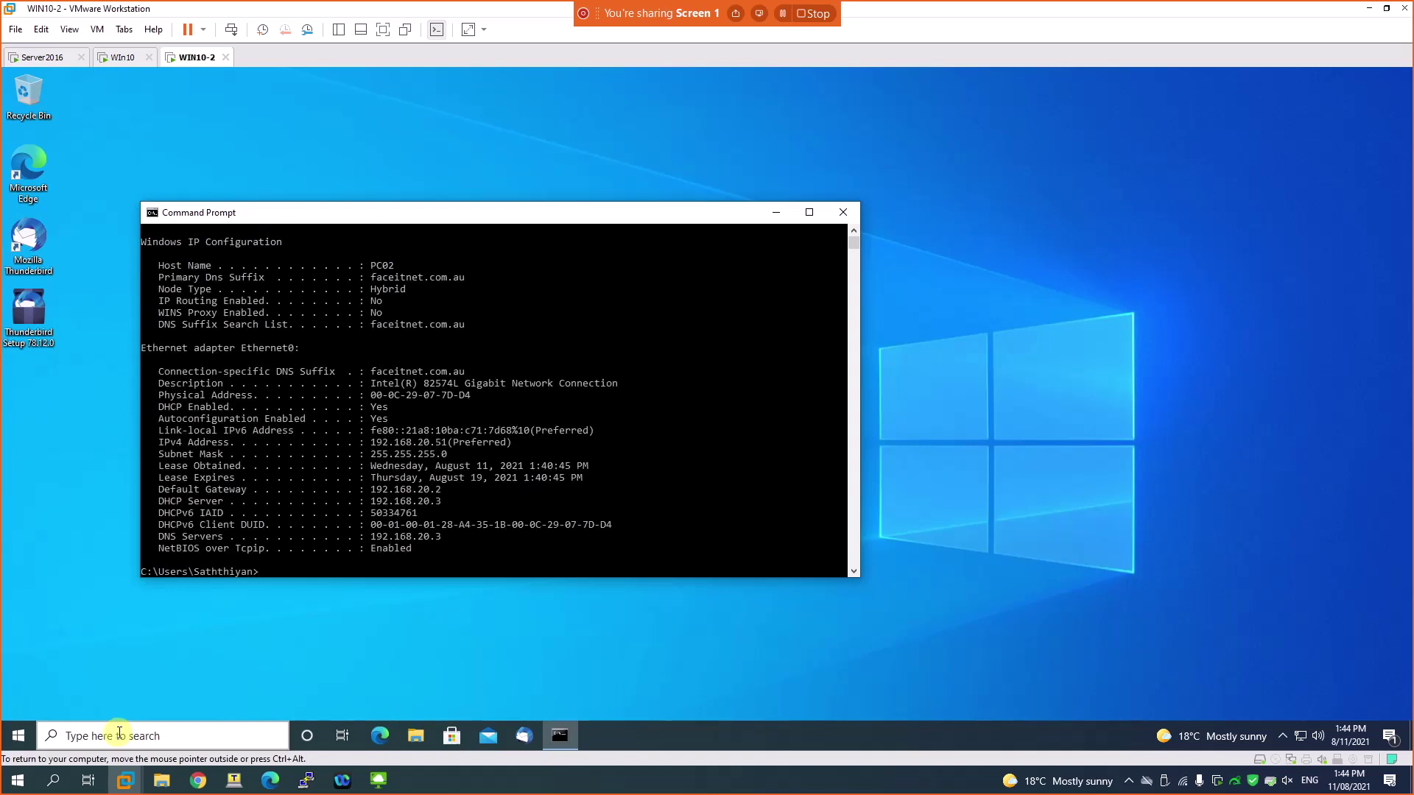
{"action": "left_click", "coordinate": [373, 396]}
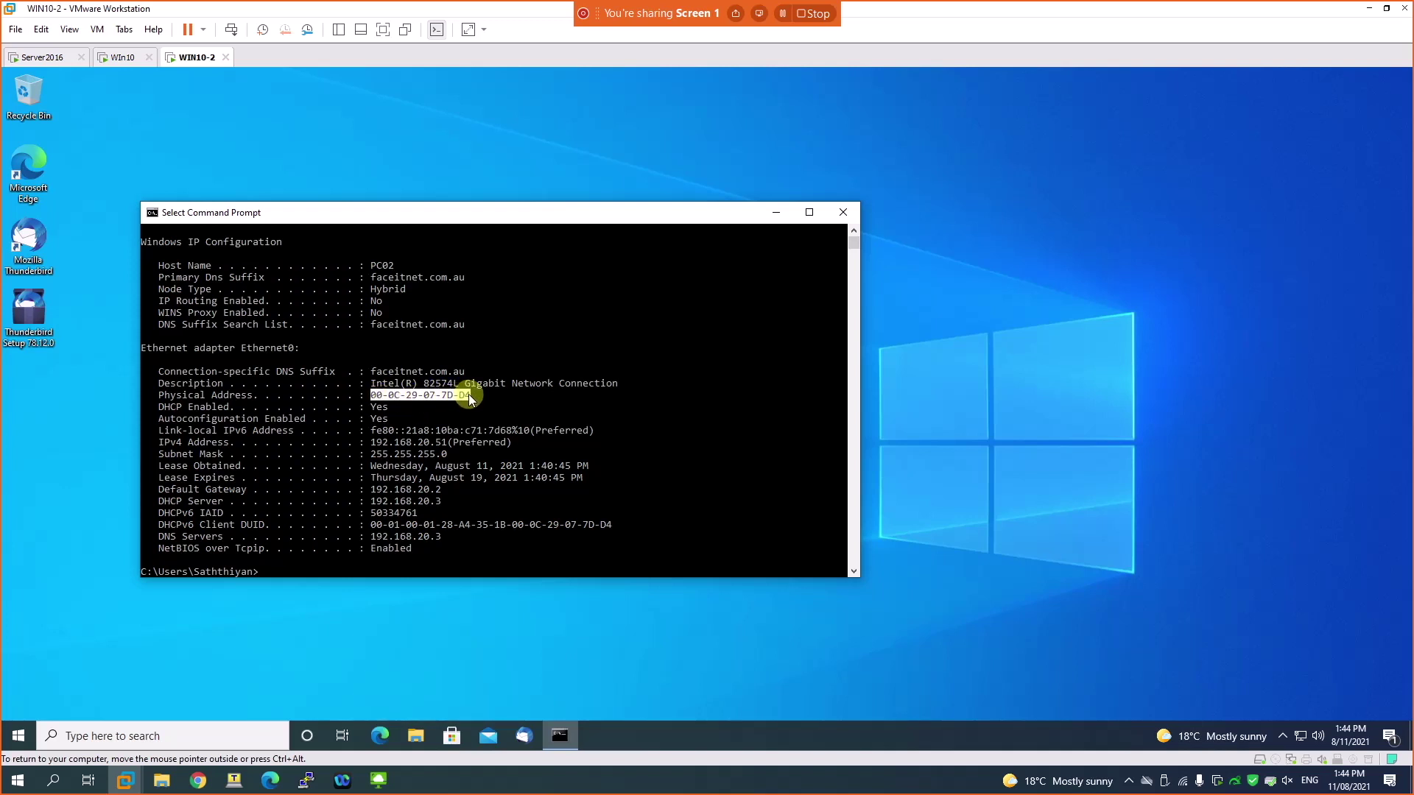
{"action": "key", "text": "ctrl+c"}
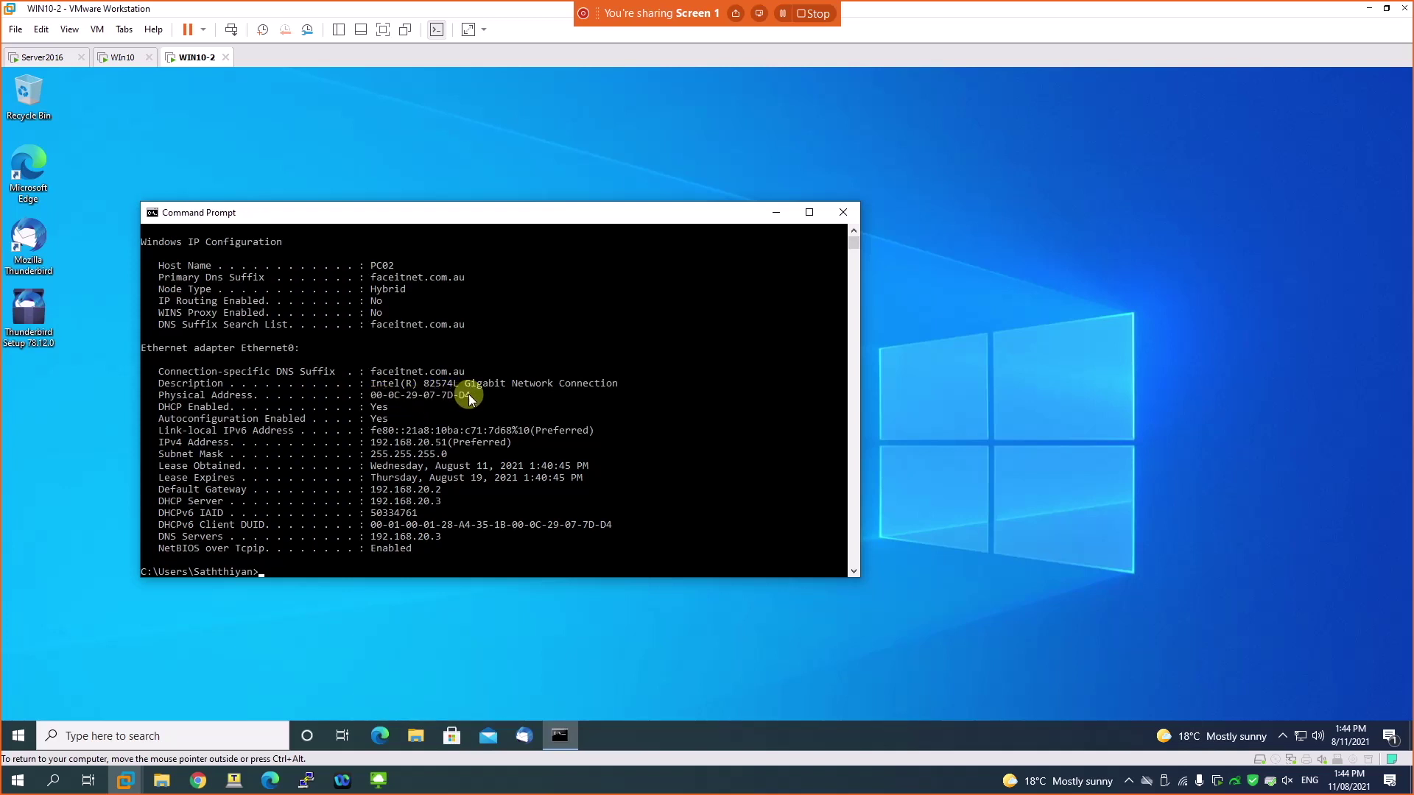
Step: Start a new DHCP reservation on Server2016 named Manager with IP address 192.168.20.75 and MAC address 00-0C-29-07-7D-D4
{"action": "left_click", "coordinate": [47, 57]}
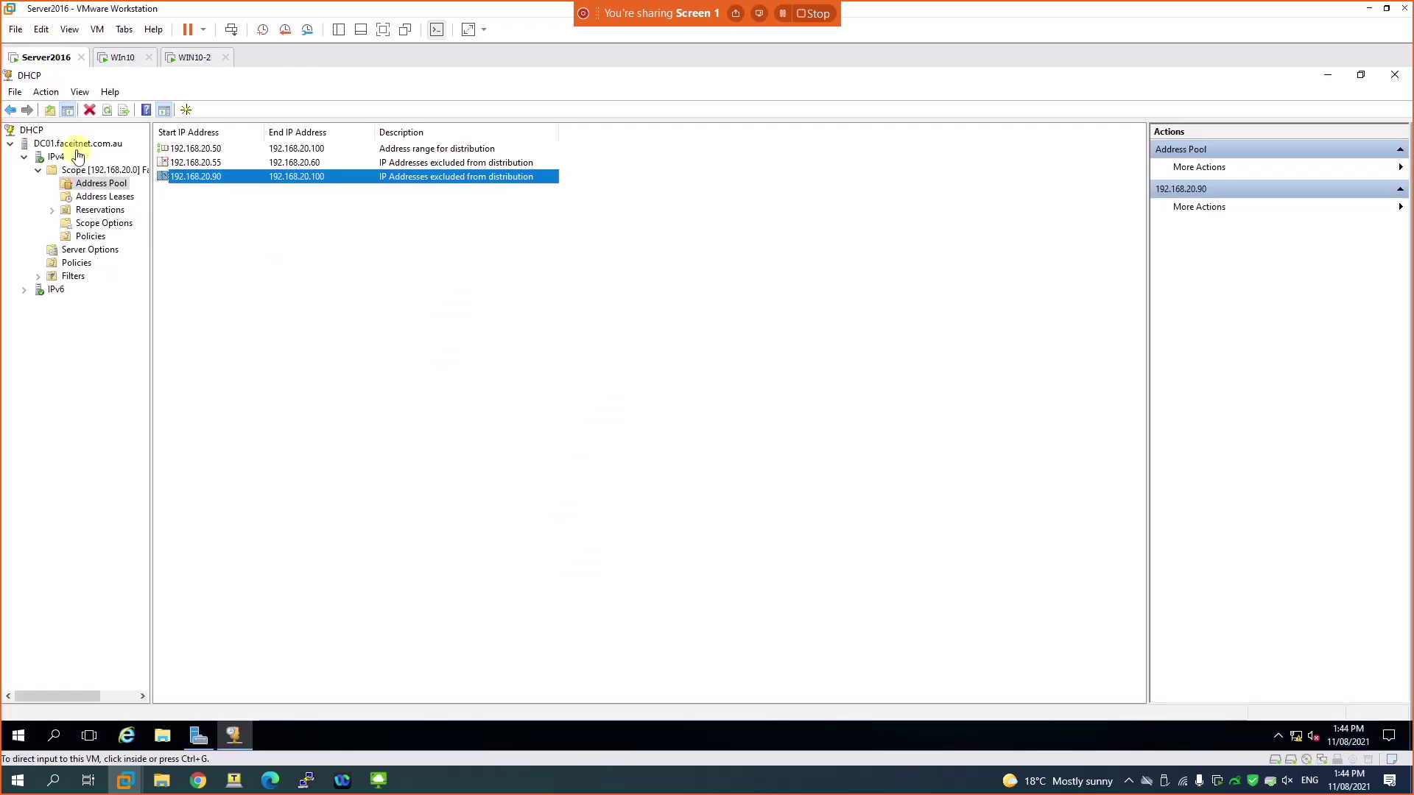
{"action": "left_click", "coordinate": [101, 211]}
{"action": "right_click", "coordinate": [103, 214]}
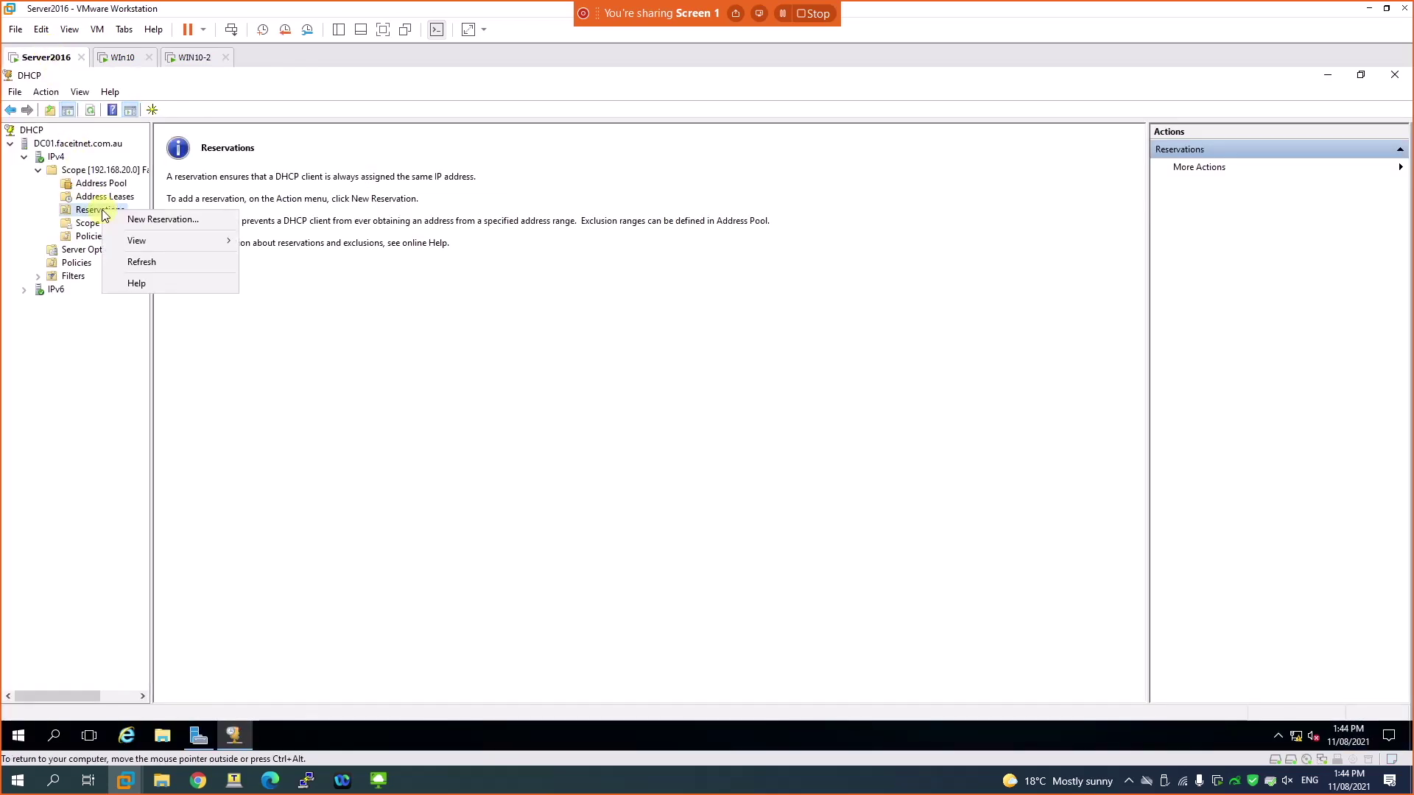
{"action": "left_click", "coordinate": [122, 218]}
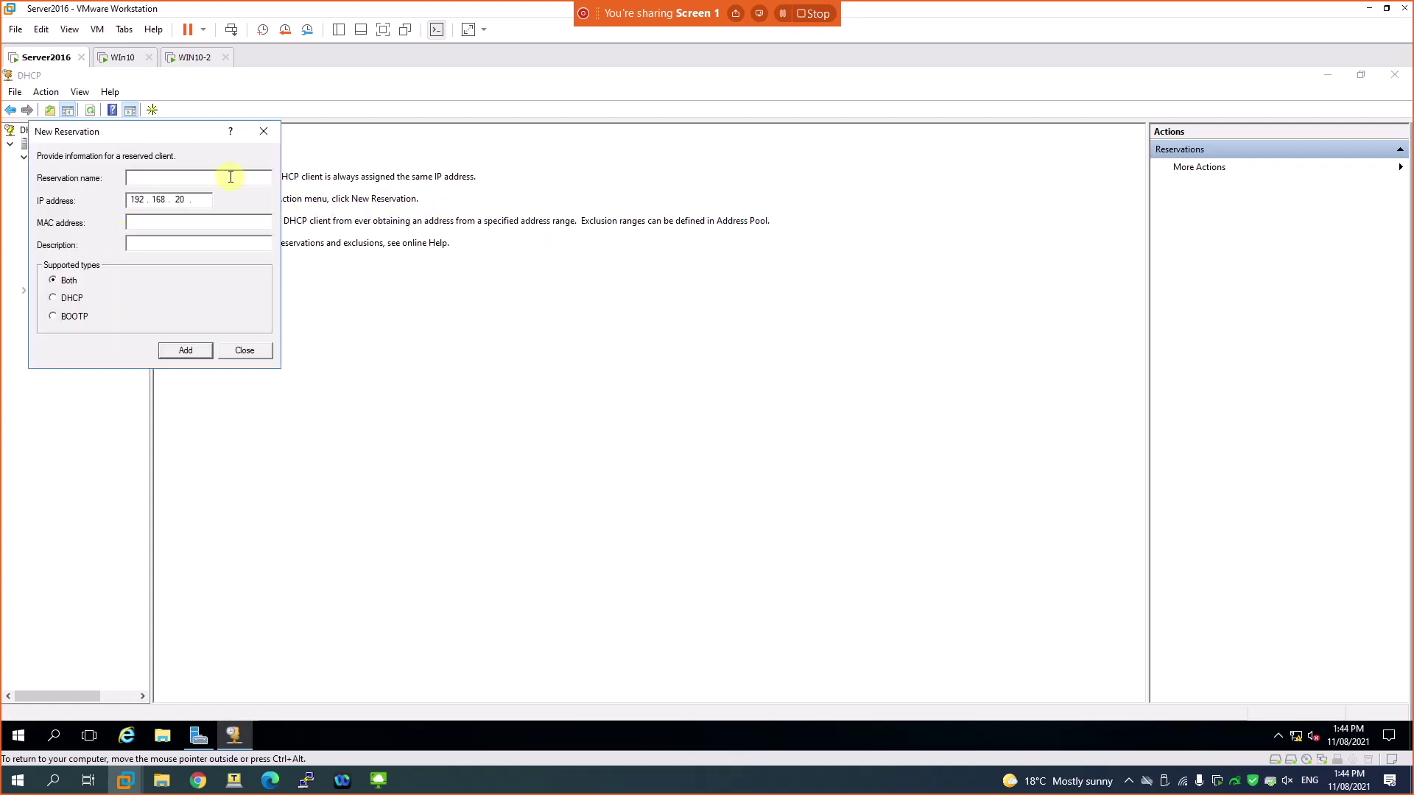
{"action": "type", "text": "Manager"}
{"action": "key", "text": "Tab"}
{"action": "key", "text": "Tab"}
{"action": "type", "text": "75"}
{"action": "left_click", "coordinate": [150, 223]}
{"action": "key", "text": "ctrl+v"}
Step: Describe the reservation as "PC02-Recerved IP", limit its supported type to DHCP, and add it to the scope
{"action": "left_click", "coordinate": [149, 245]}
{"action": "type", "text": "P"}
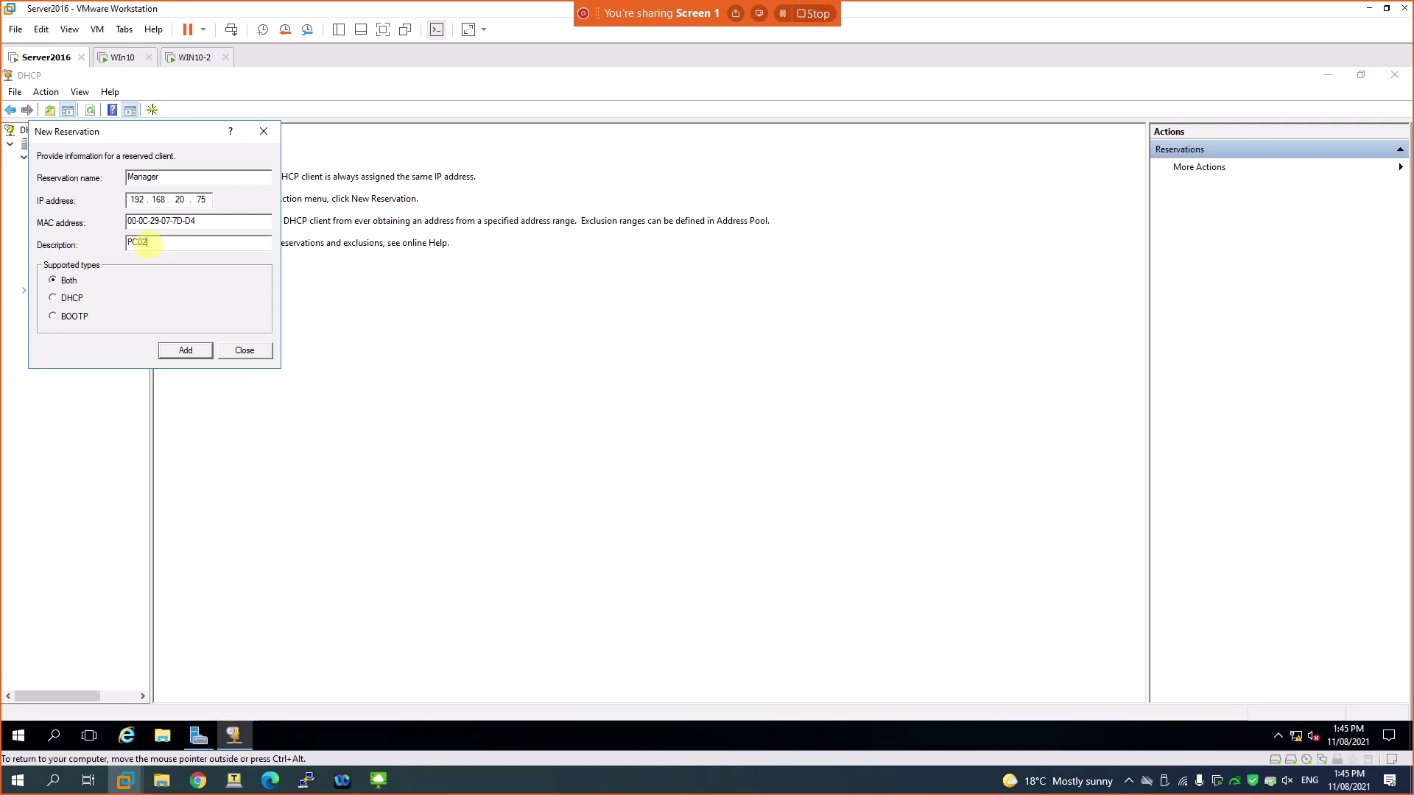
{"action": "type", "text": "C02-Recerved IP"}
{"action": "left_click", "coordinate": [59, 298]}
{"action": "left_click", "coordinate": [195, 351]}
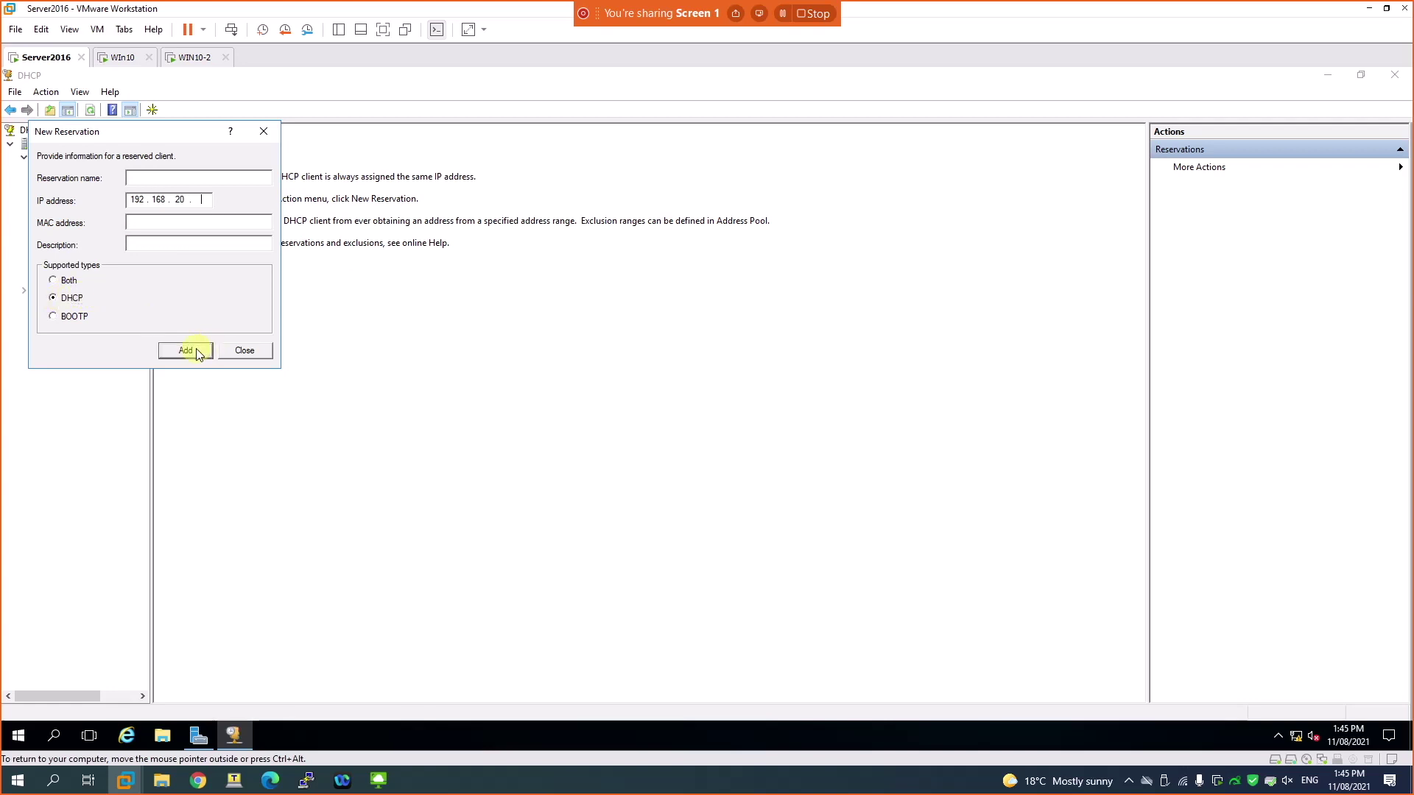
{"action": "left_click", "coordinate": [240, 351]}
{"action": "left_click", "coordinate": [229, 151]}
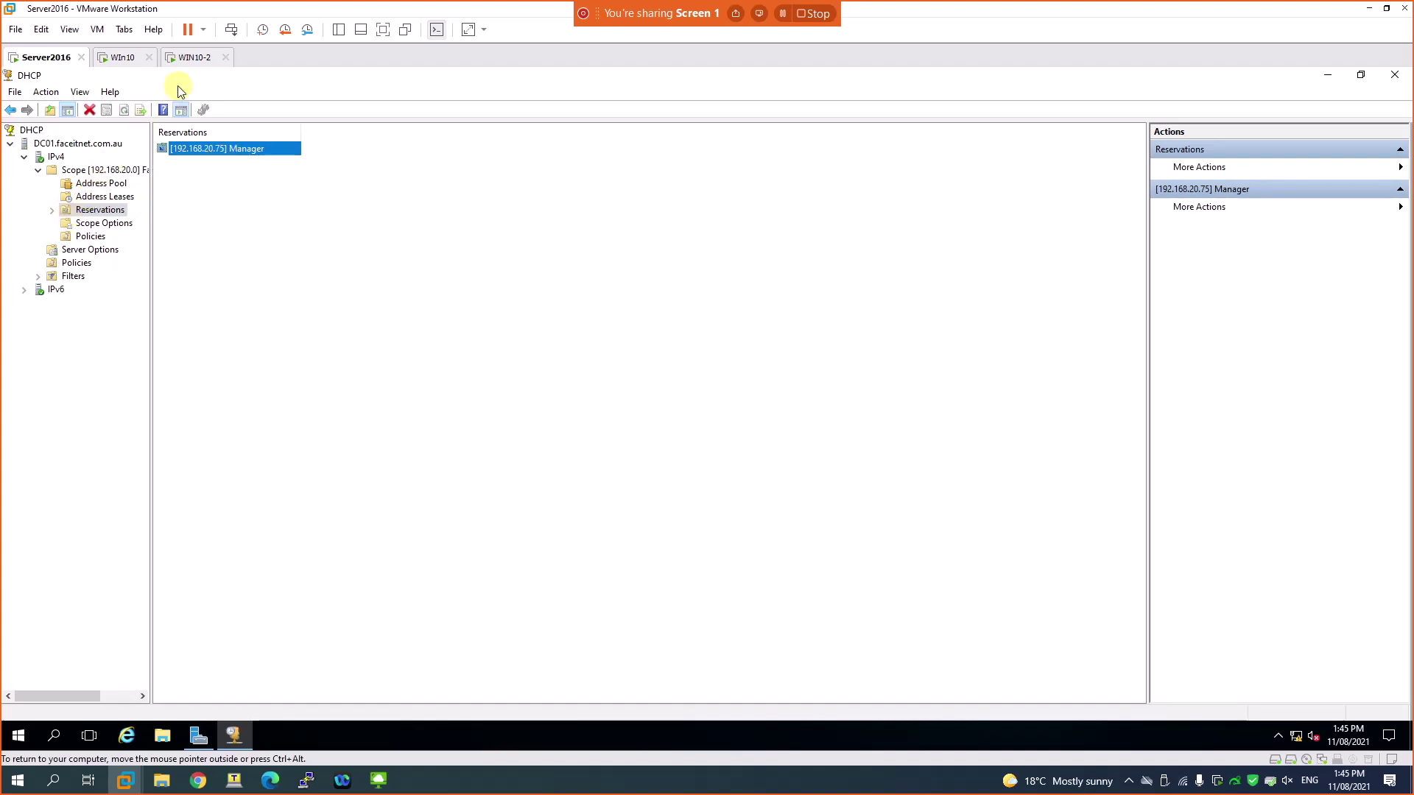
Step: Release the current DHCP address lease on WIN10-2 with ipconfig /release
{"action": "left_click", "coordinate": [193, 57]}
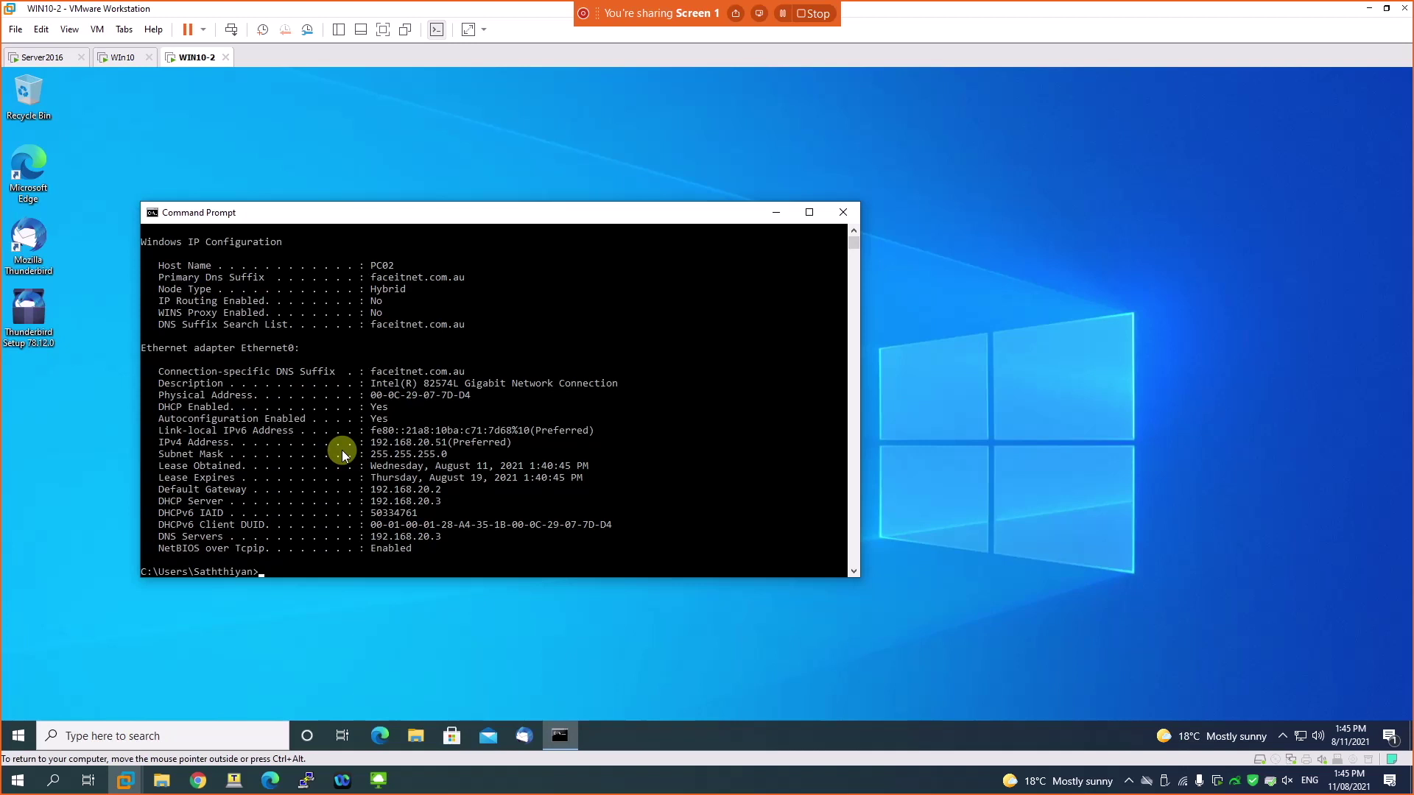
{"action": "key", "text": "Up"}
{"action": "key", "text": "BackSpace"}
{"action": "key", "text": "BackSpace"}
{"action": "key", "text": "BackSpace"}
{"action": "type", "text": "release"}
{"action": "key", "text": "Return"}
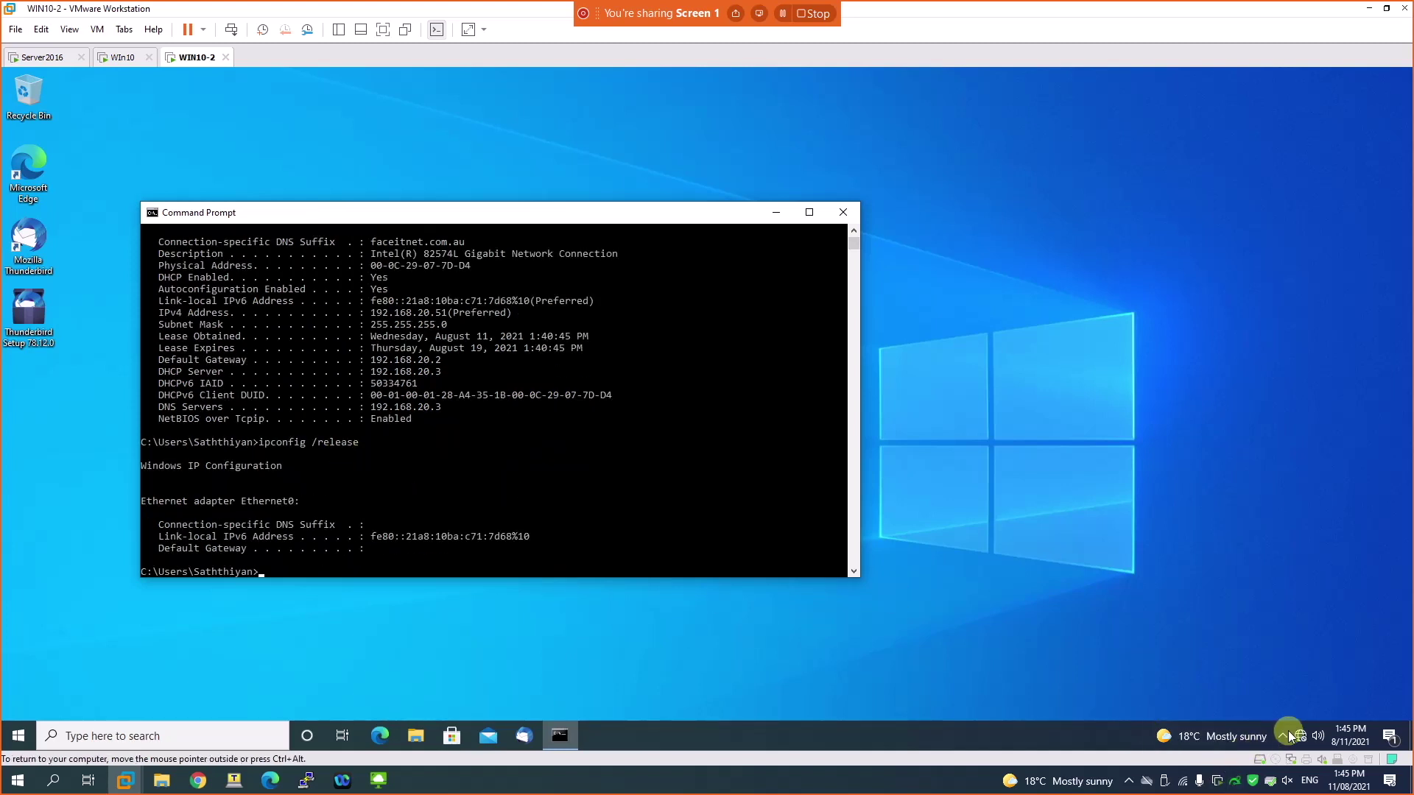
Step: Run ipconfig in the Command Prompt on WIN10-2 to check the adapter's addressing with its lease released
{"action": "mouse_move", "coordinate": [1301, 736]}
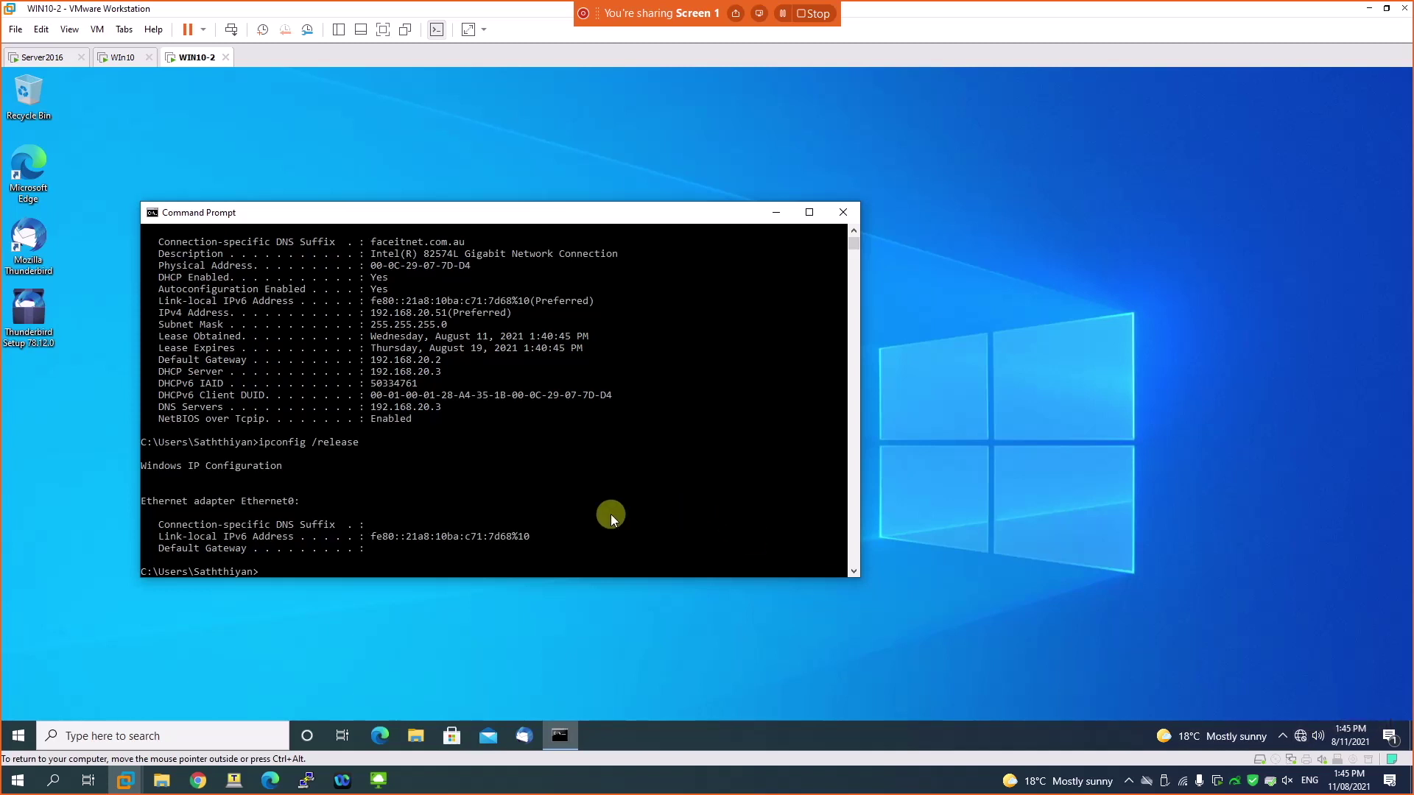
{"action": "left_click", "coordinate": [516, 514]}
{"action": "type", "text": "ipconfig"}
{"action": "key", "text": "Return"}
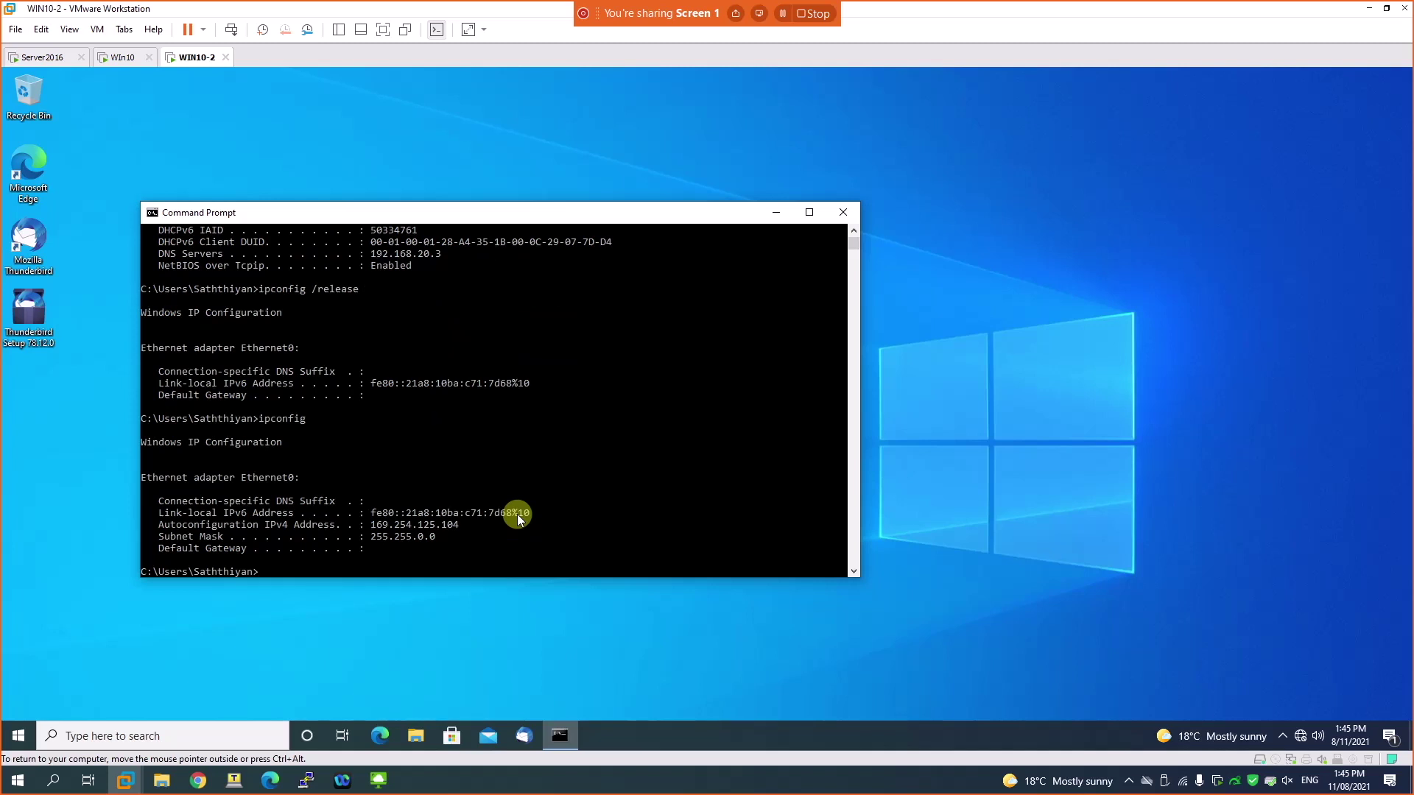
Step: Request a new DHCP lease on WIN10-2 with ipconfig /renew
{"action": "key", "text": "Up"}
{"action": "key", "text": "Up"}
{"action": "key", "text": "BackSpace"}
{"action": "key", "text": "BackSpace"}
{"action": "key", "text": "BackSpace"}
{"action": "key", "text": "BackSpace"}
{"action": "key", "text": "BackSpace"}
{"action": "type", "text": "new"}
{"action": "key", "text": "Return"}
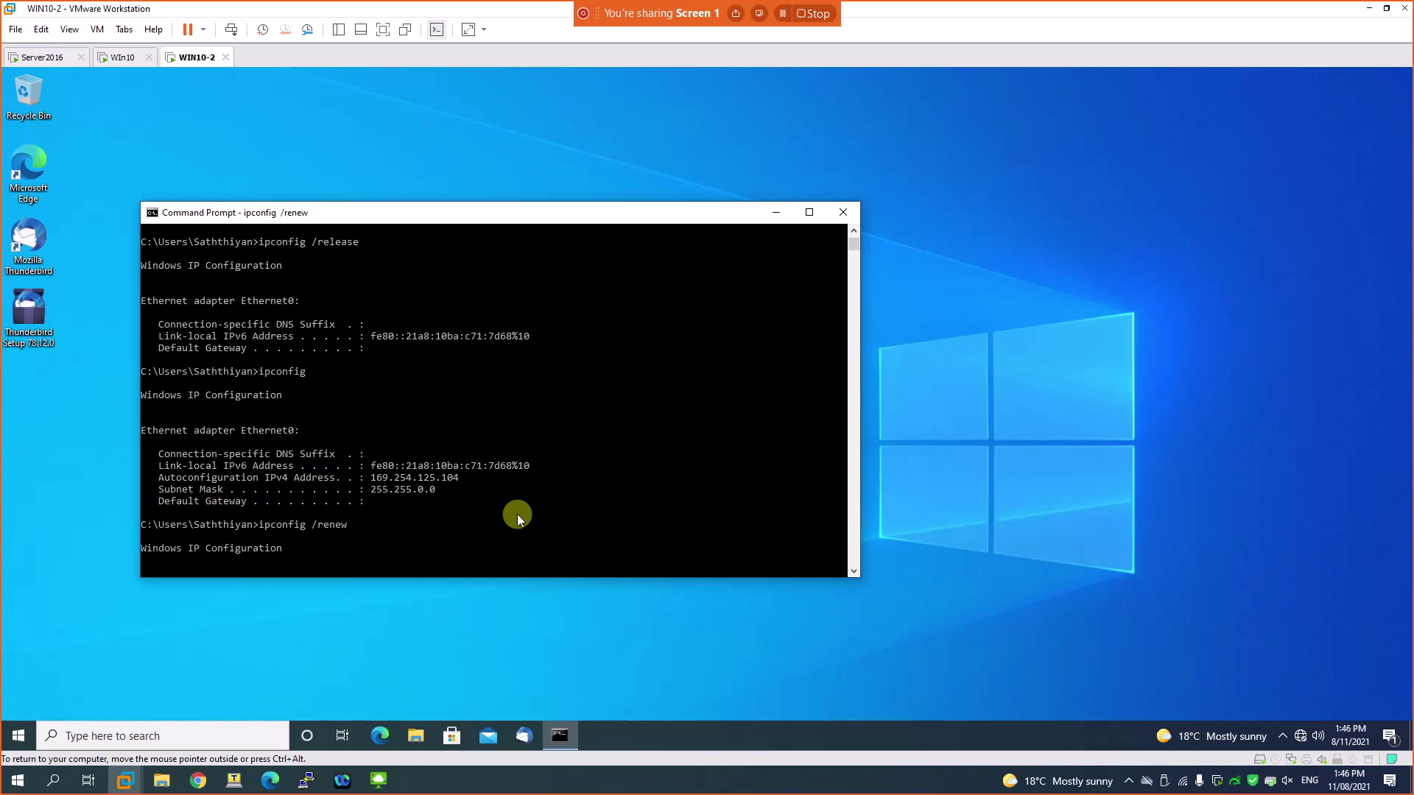
Step: Check the Manager reservation's entry in the scope's address leases on Server2016
{"action": "left_click", "coordinate": [42, 56]}
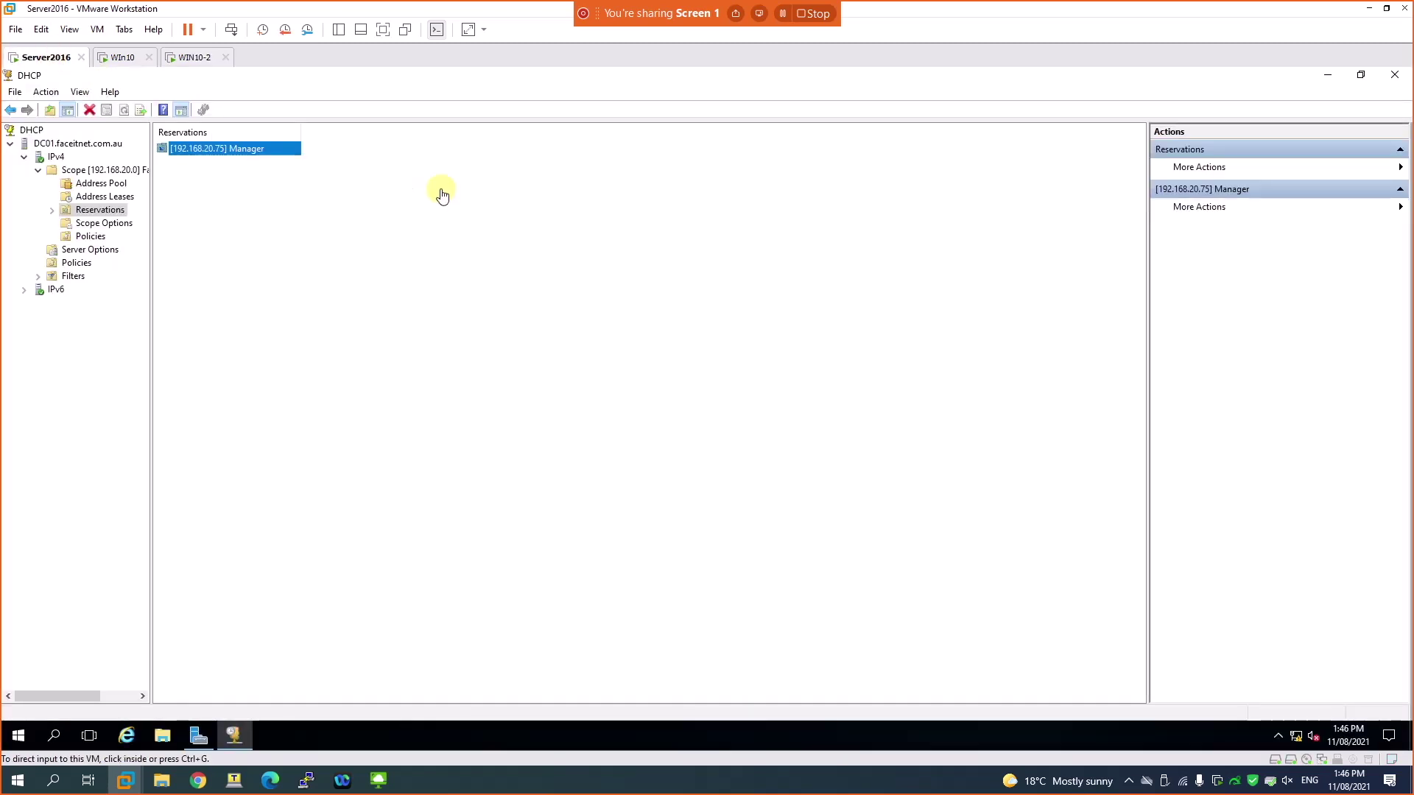
{"action": "left_click", "coordinate": [109, 196]}
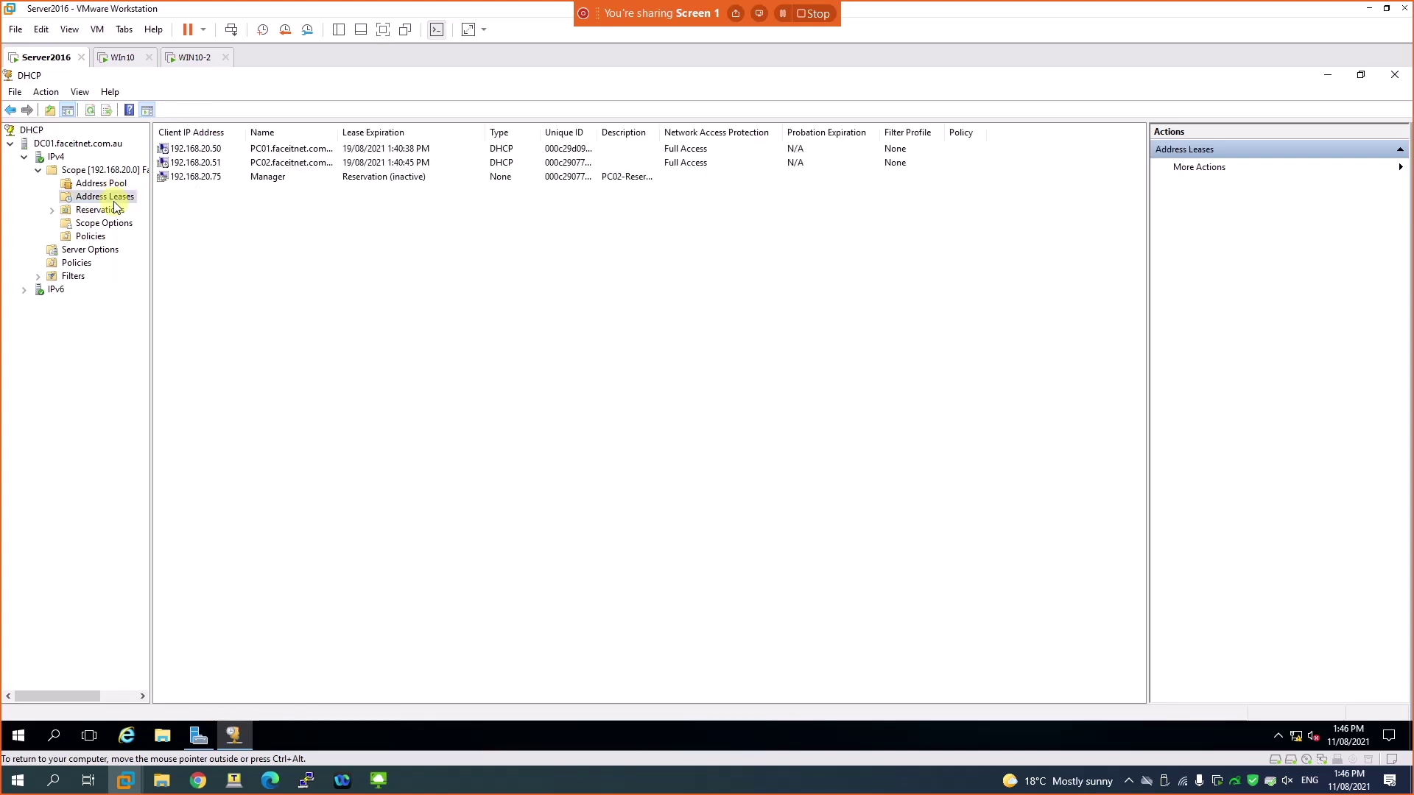
{"action": "left_click", "coordinate": [197, 176]}
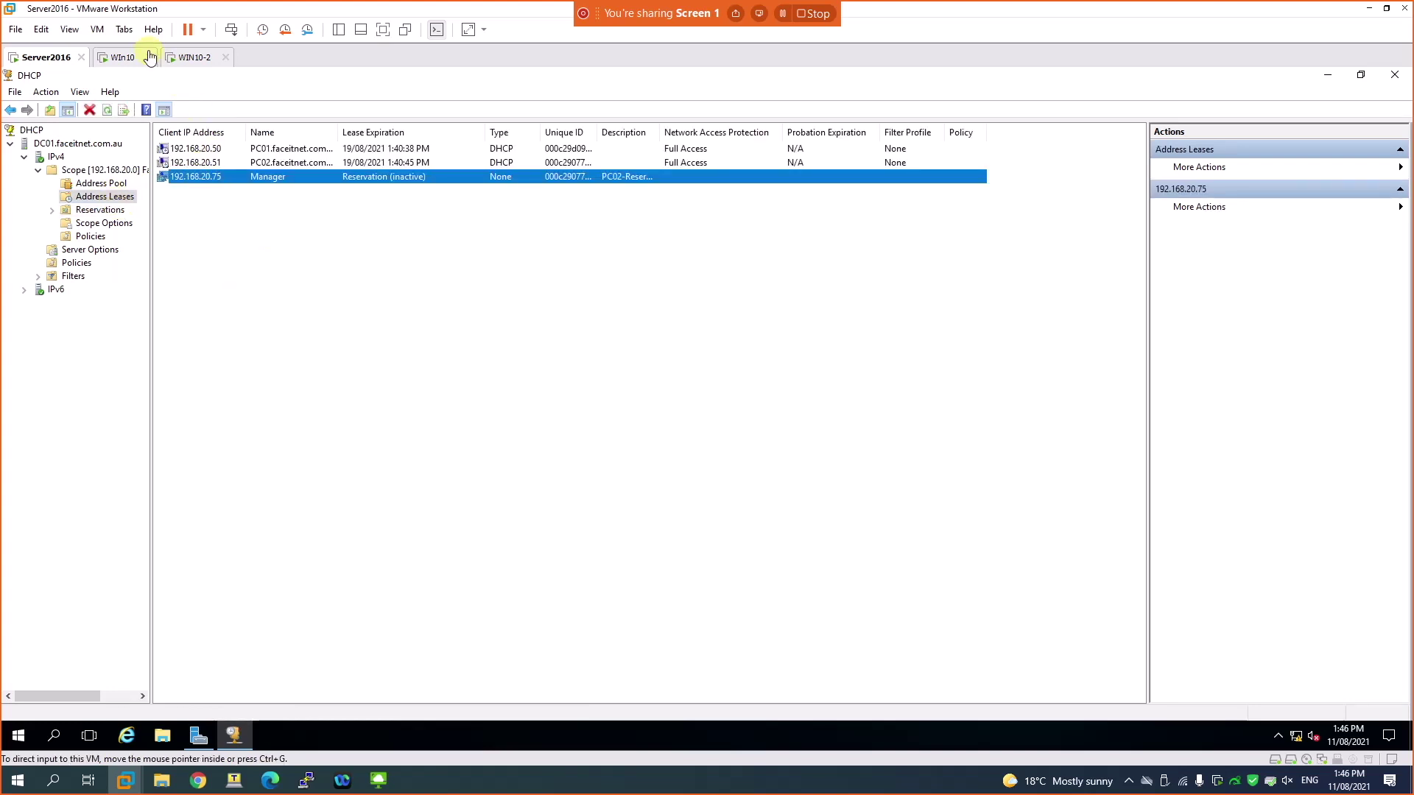
Step: Return to the Command Prompt on WIN10-2 and check the output of the lease renewal
{"action": "left_click", "coordinate": [193, 57]}
{"action": "left_click", "coordinate": [410, 516]}
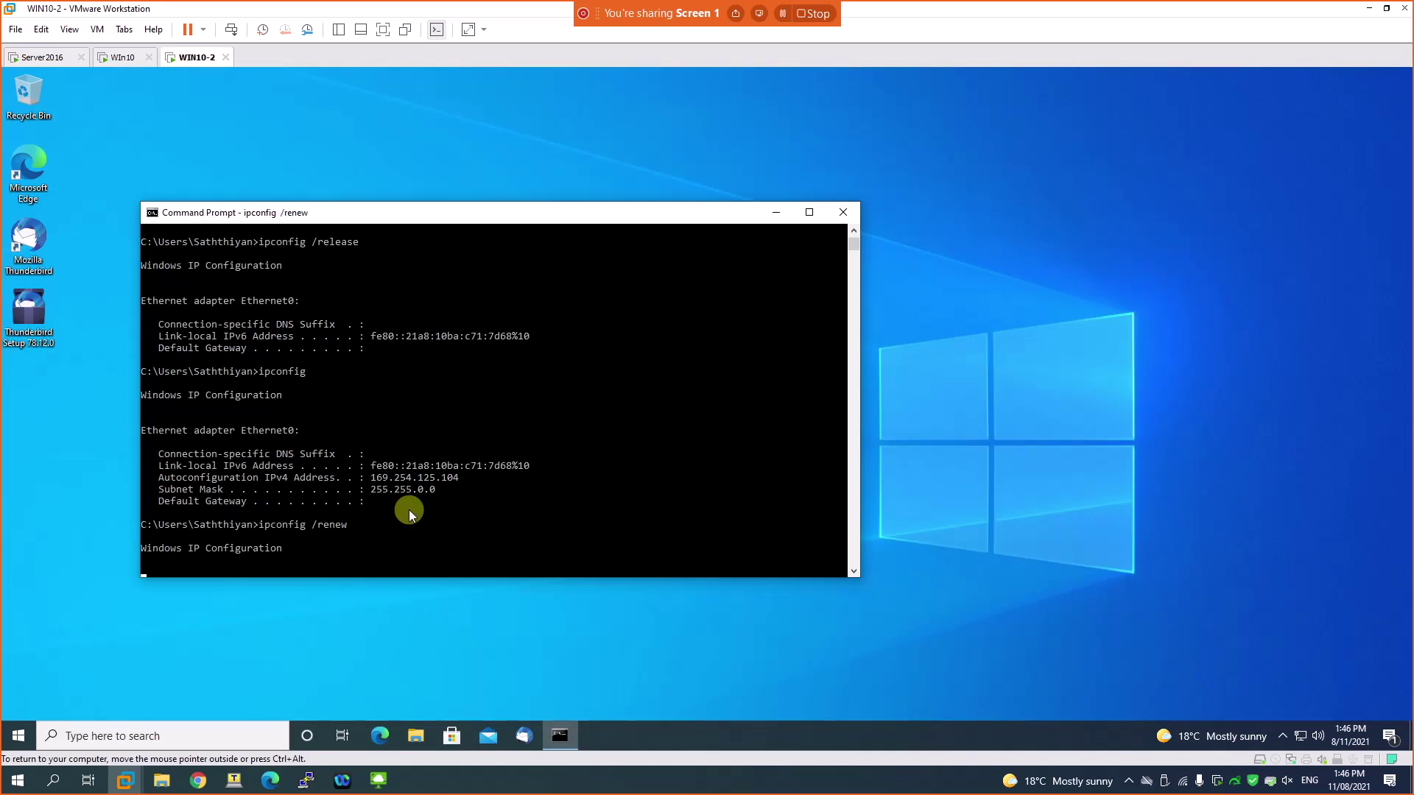
{"action": "key", "text": "Return"}
{"action": "key", "text": "Return"}
{"action": "key", "text": "Return"}
{"action": "key", "text": "Return"}
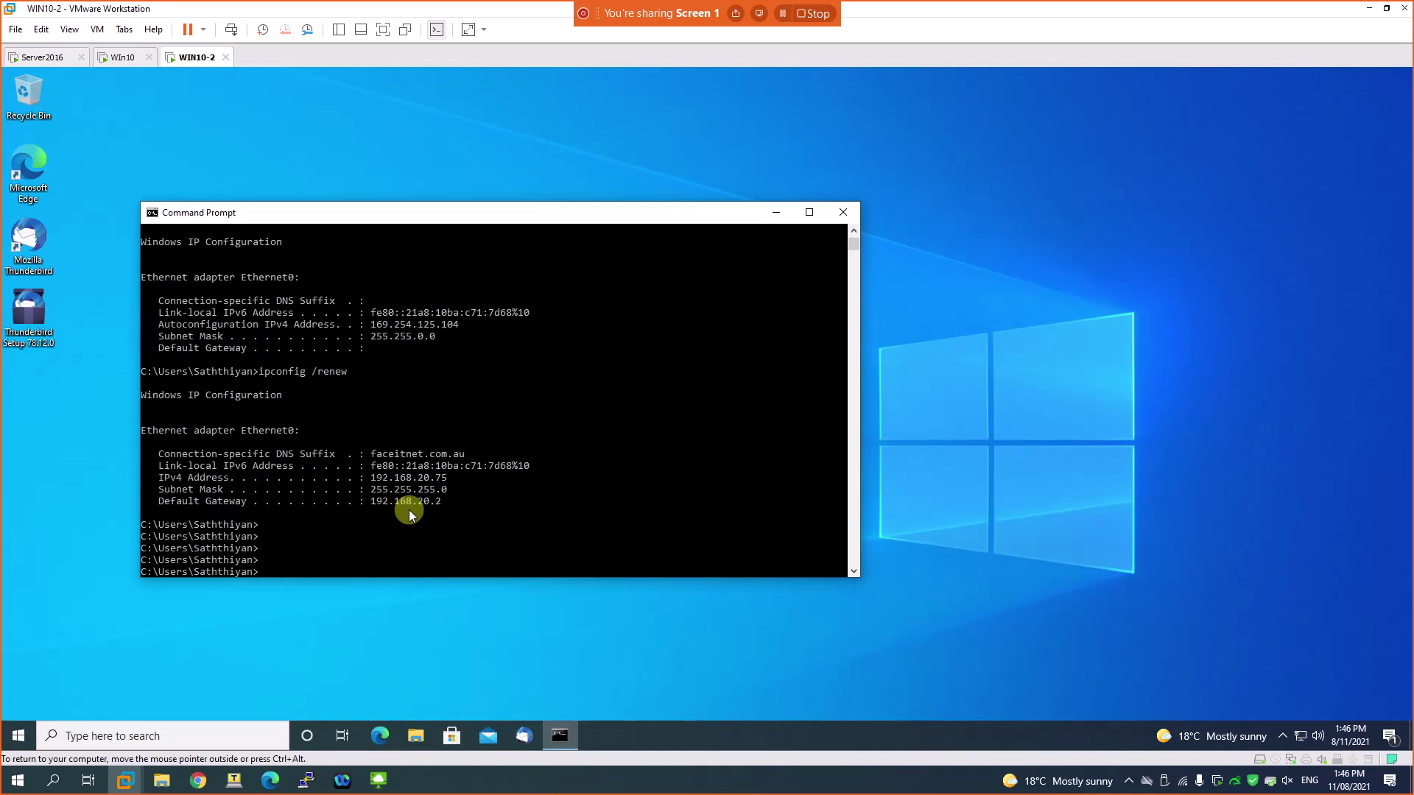
Step: Run ipconfig /all on WIN10-2 and highlight the Ethernet0 adapter's IPv4 address
{"action": "key", "text": "Up"}
{"action": "key", "text": "BackSpace"}
{"action": "key", "text": "BackSpace"}
{"action": "key", "text": "BackSpace"}
{"action": "key", "text": "BackSpace"}
{"action": "key", "text": "BackSpace"}
{"action": "type", "text": "release"}
{"action": "key", "text": "Up"}
{"action": "key", "text": "Up"}
{"action": "key", "text": "Return"}
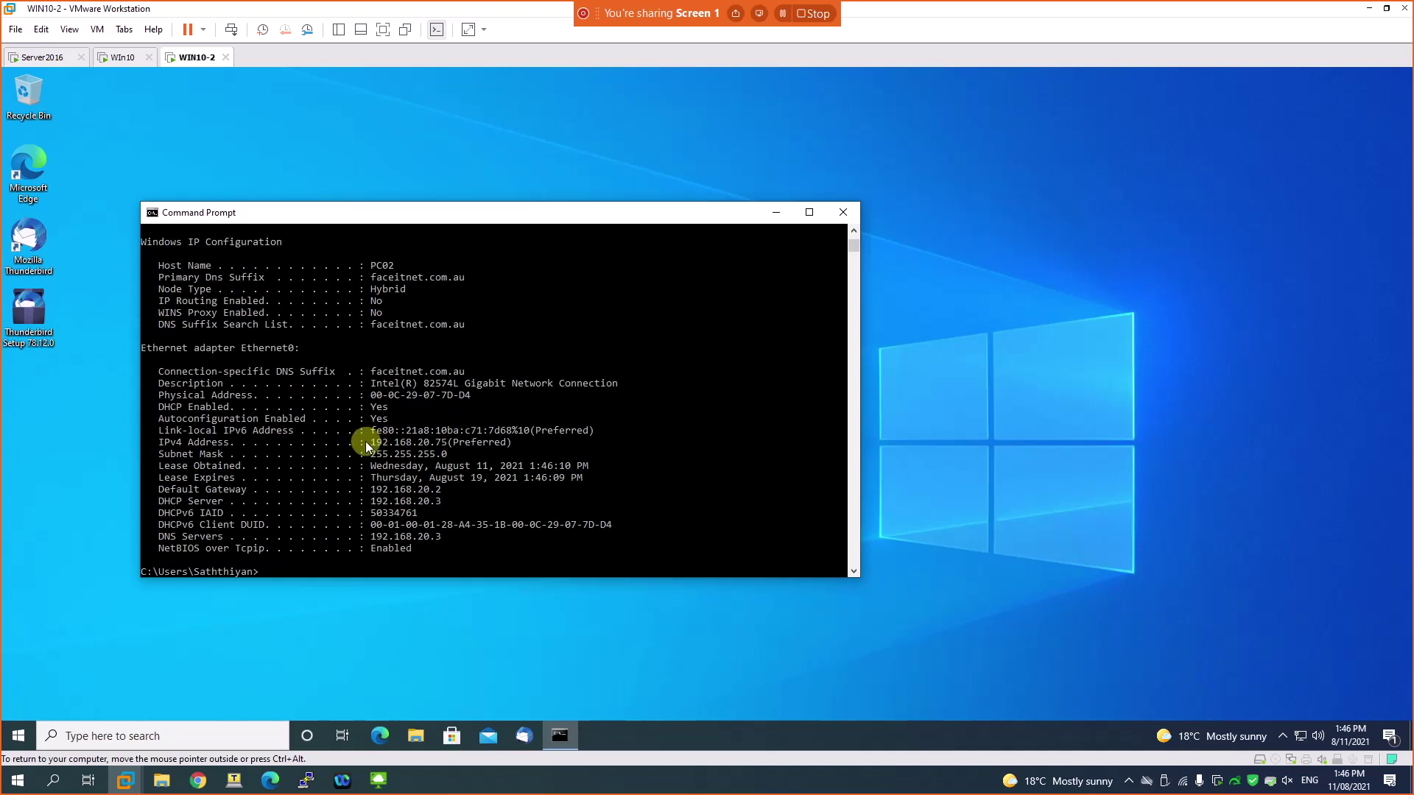
{"action": "left_click_drag", "start_coordinate": [365, 441], "coordinate": [485, 440]}
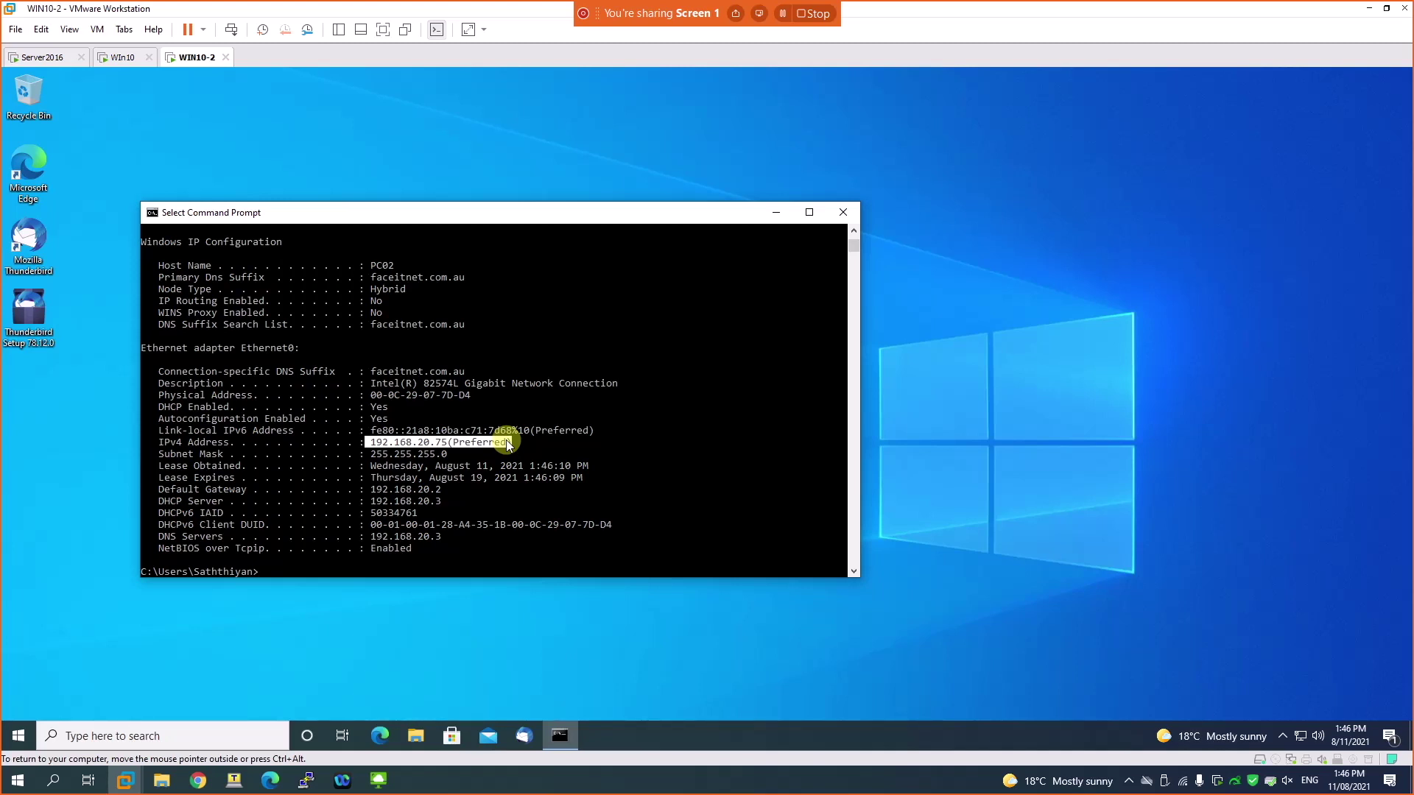
Step: Convert PC01's 192.168.20.50 address lease on Server2016 into a reservation
{"action": "left_click", "coordinate": [122, 57]}
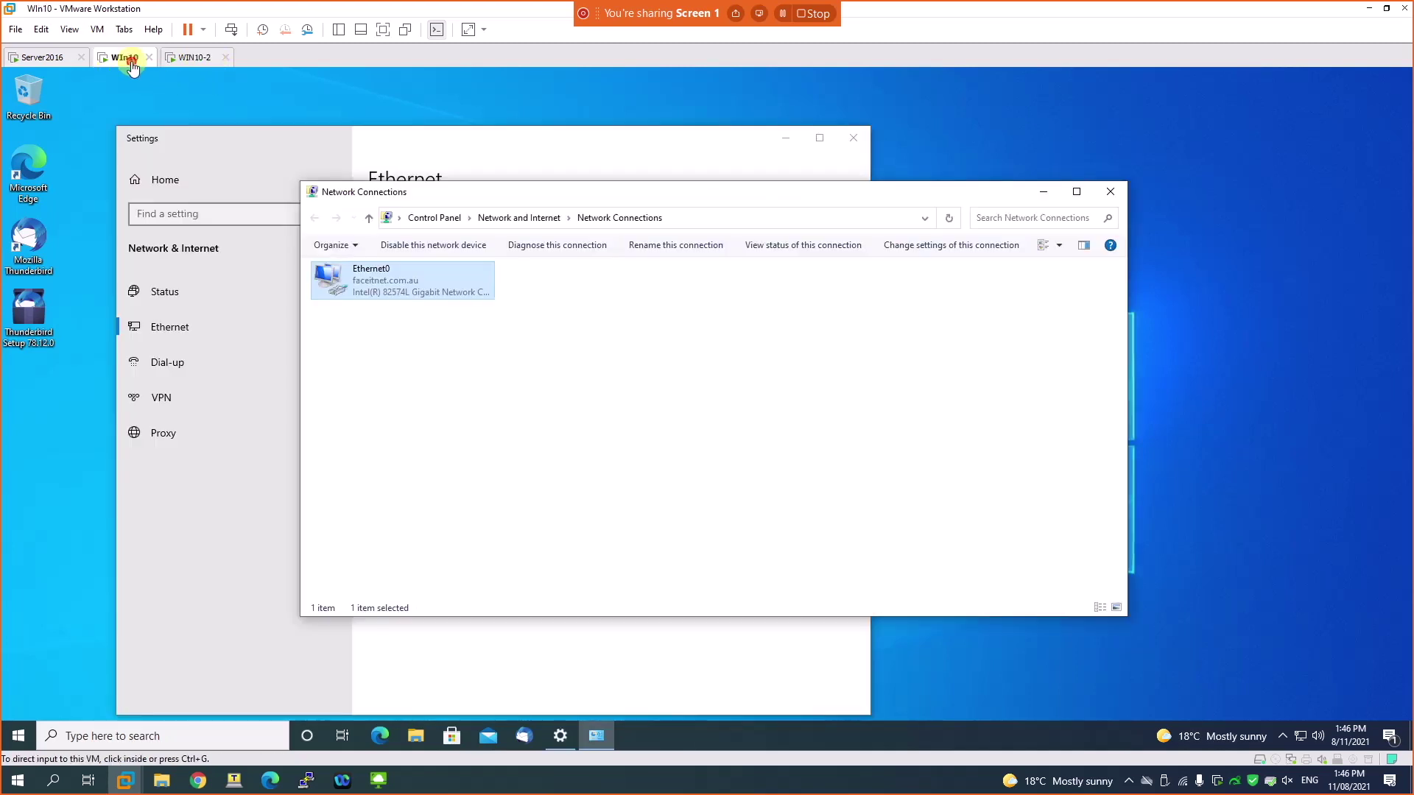
{"action": "left_click", "coordinate": [46, 57]}
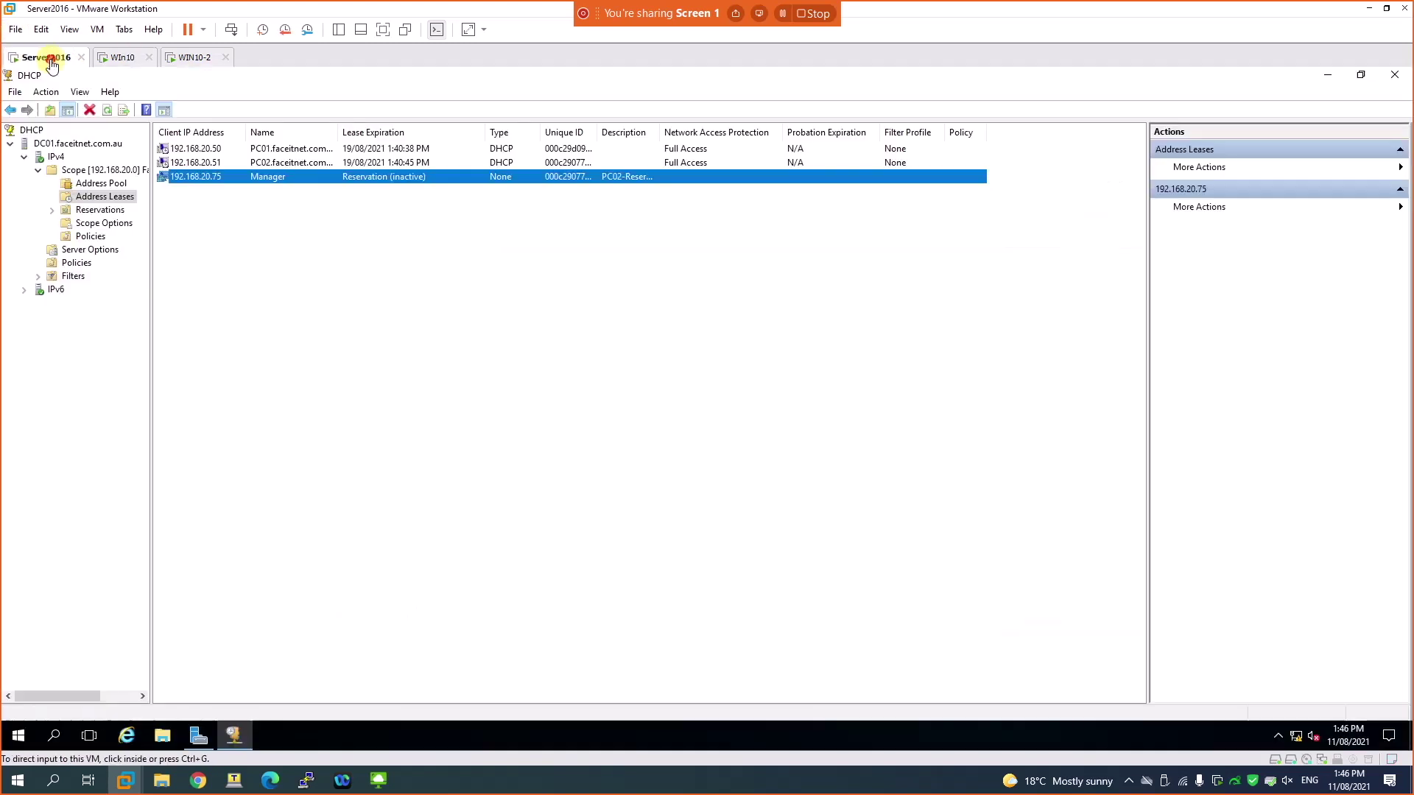
{"action": "left_click", "coordinate": [216, 152]}
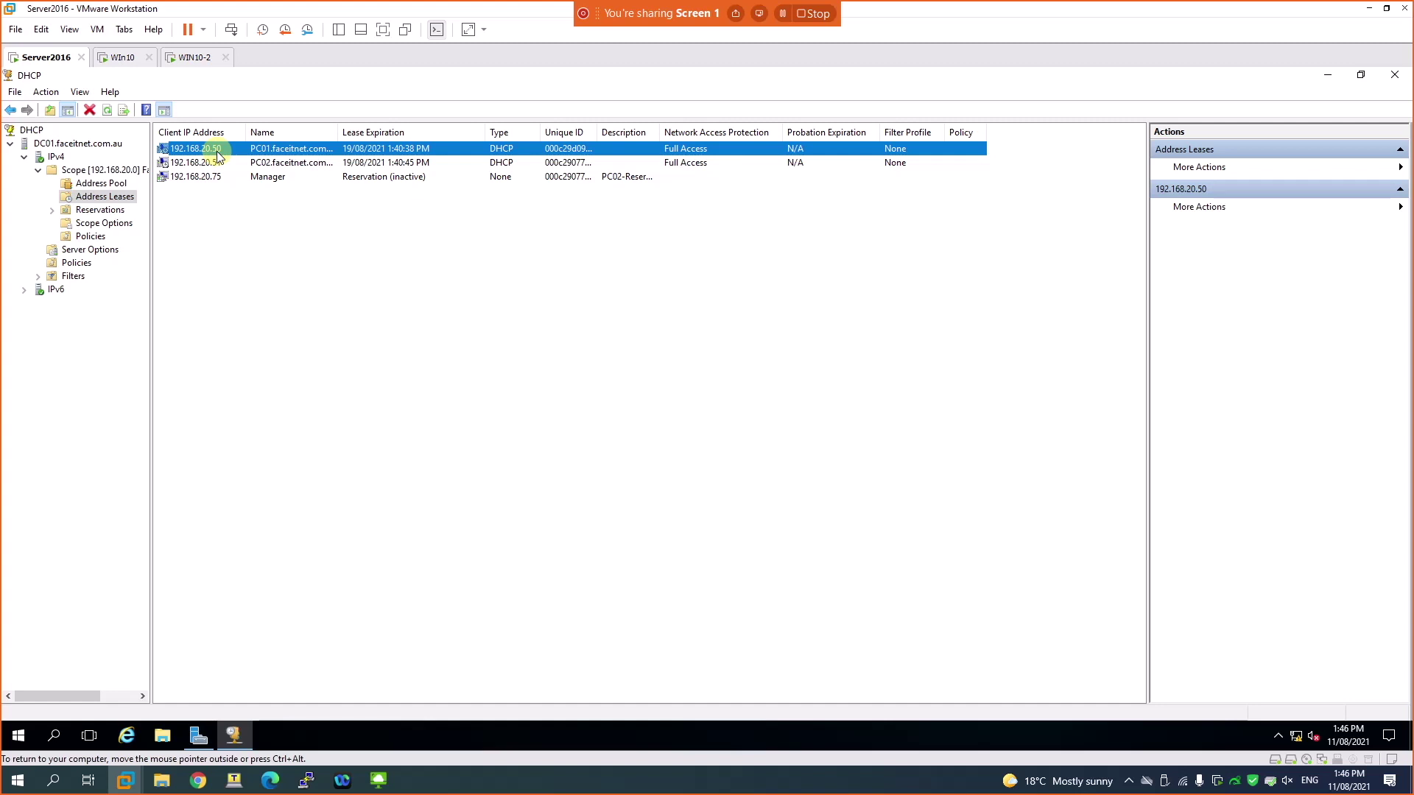
{"action": "right_click", "coordinate": [216, 151]}
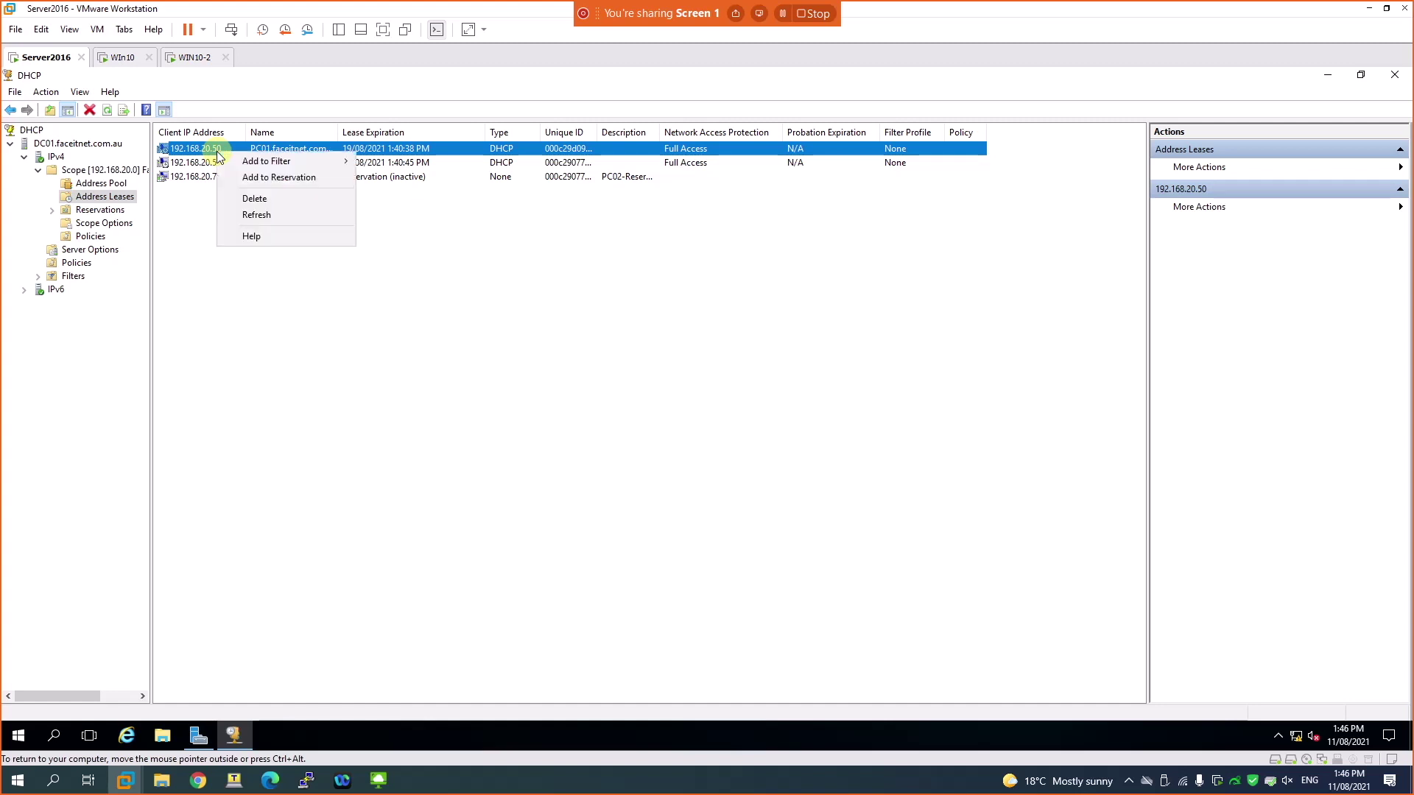
{"action": "left_click", "coordinate": [254, 177]}
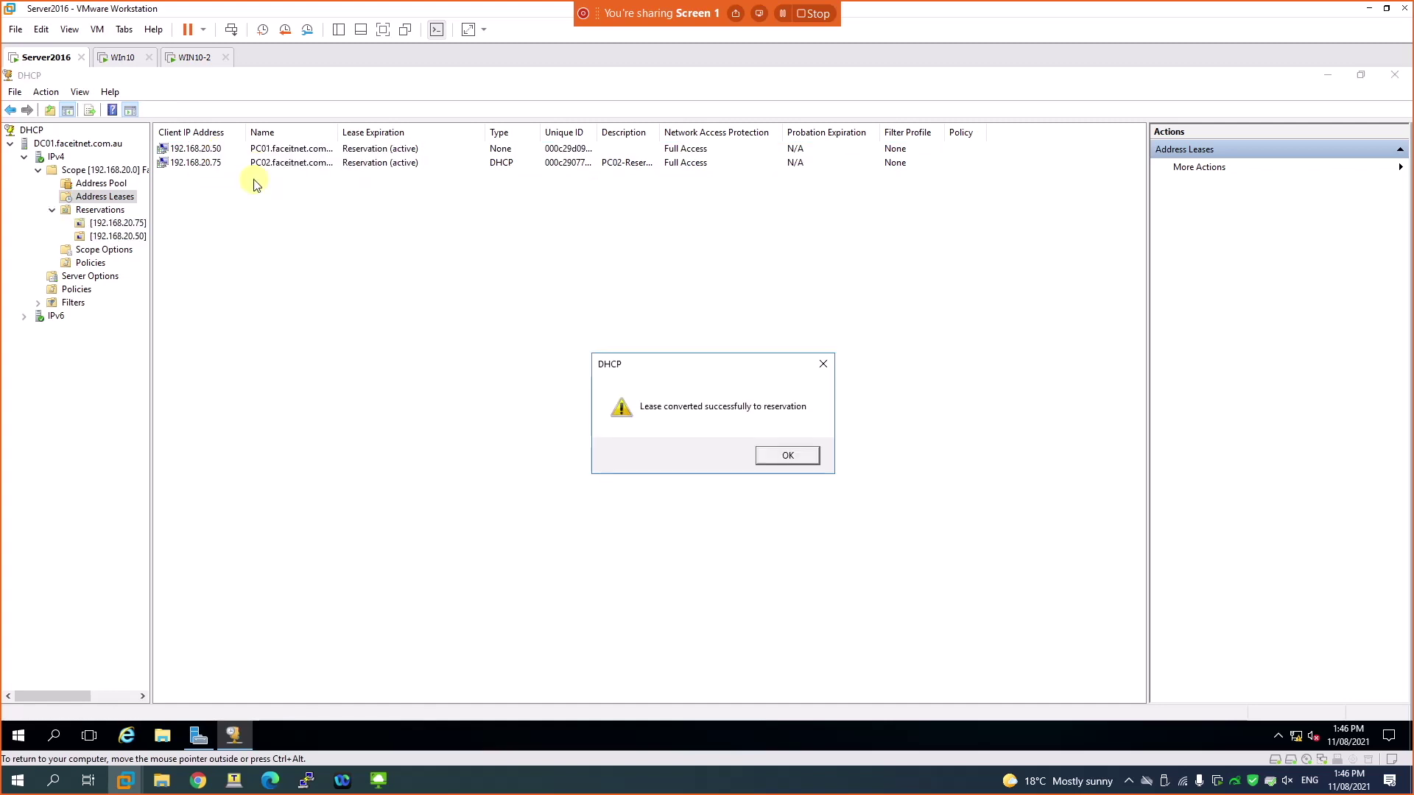
{"action": "left_click", "coordinate": [788, 456]}
Step: Delete the 192.168.20.50 reservation from the scope
{"action": "left_click", "coordinate": [134, 235]}
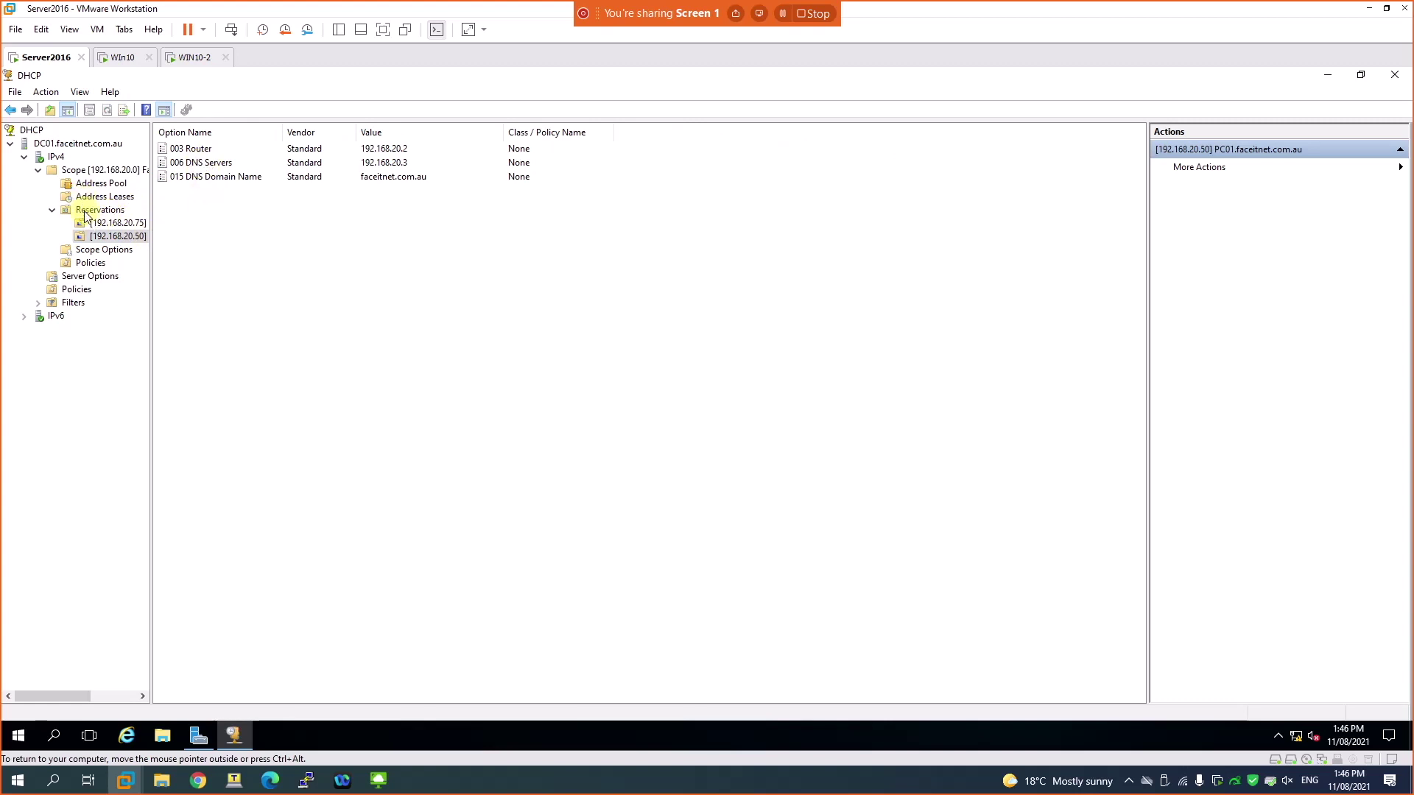
{"action": "right_click", "coordinate": [113, 238]}
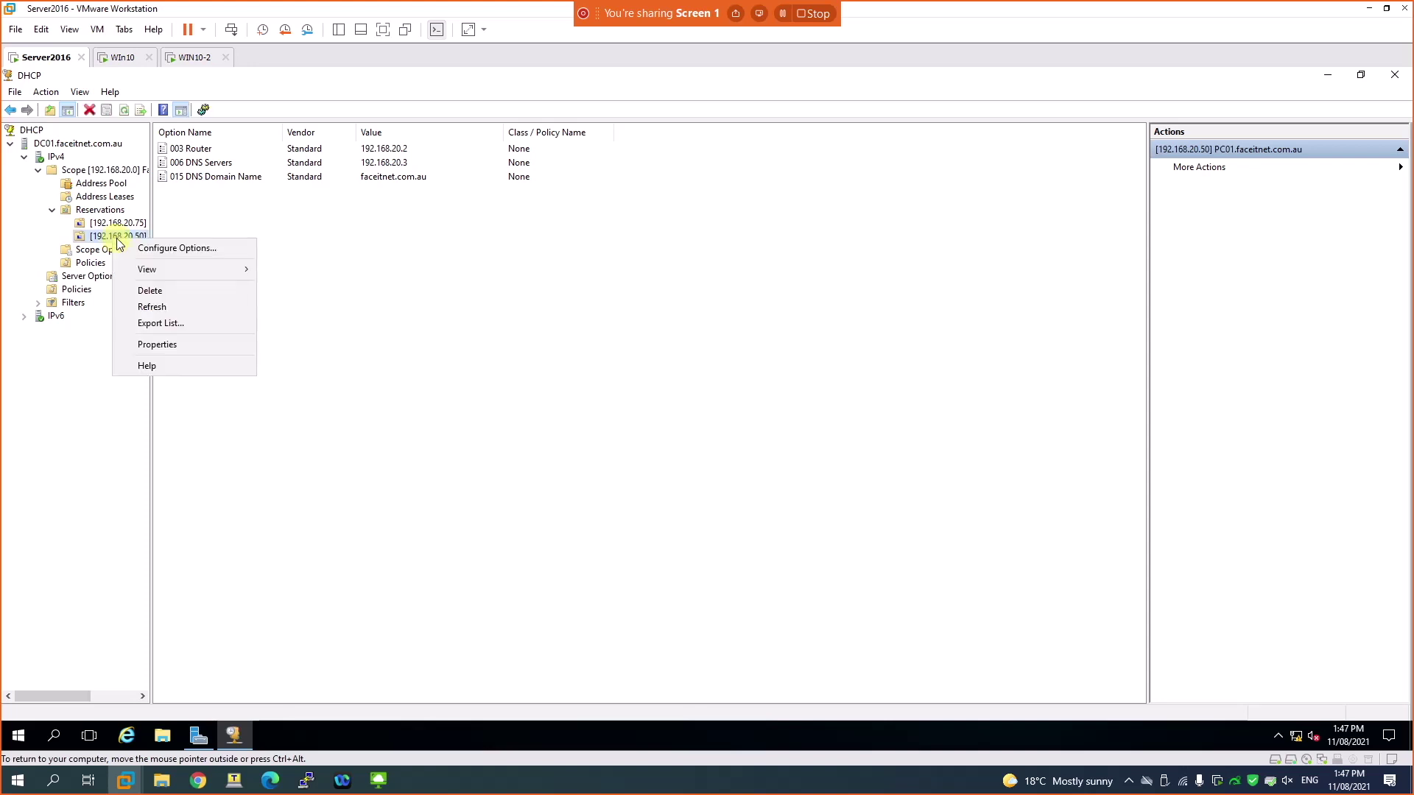
{"action": "left_click", "coordinate": [144, 292]}
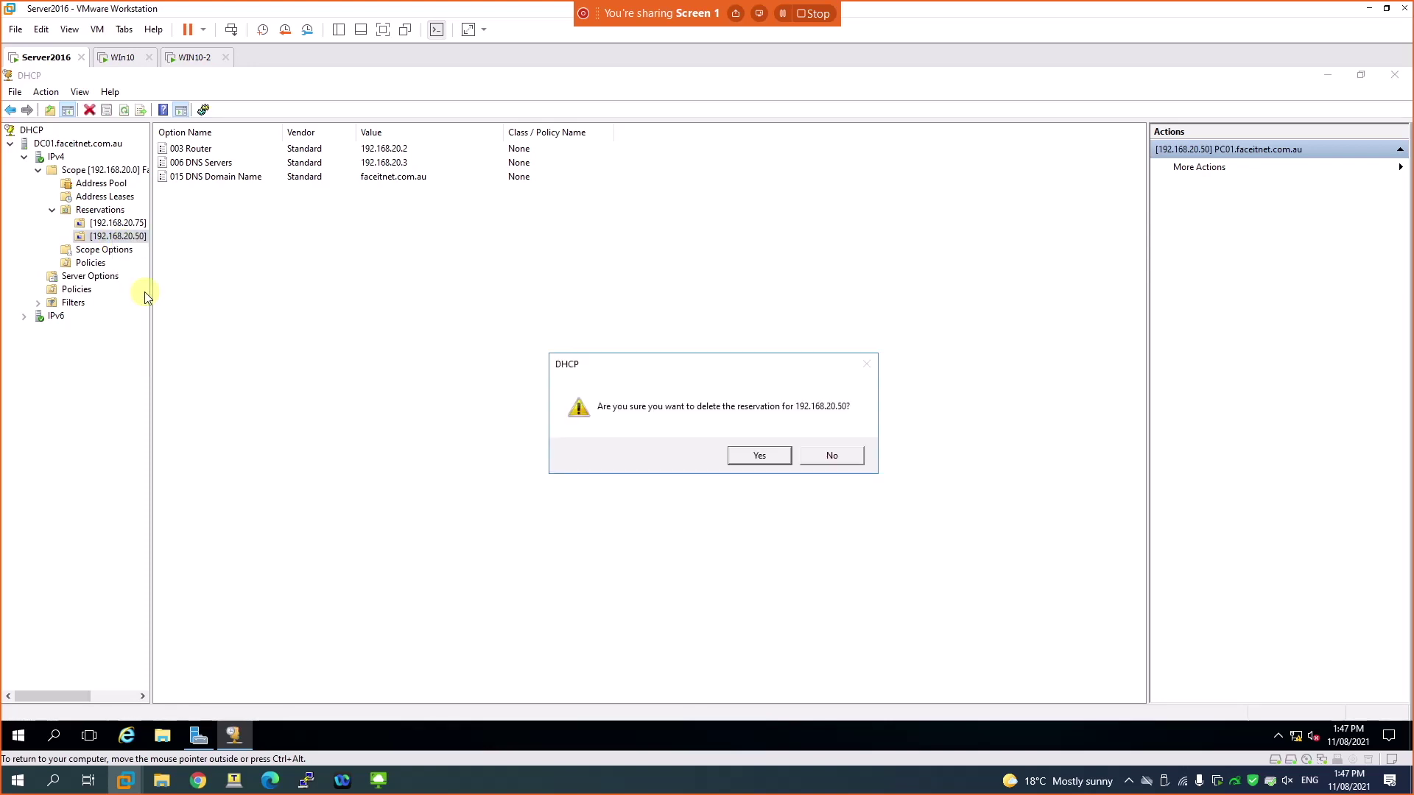
{"action": "left_click", "coordinate": [758, 456]}
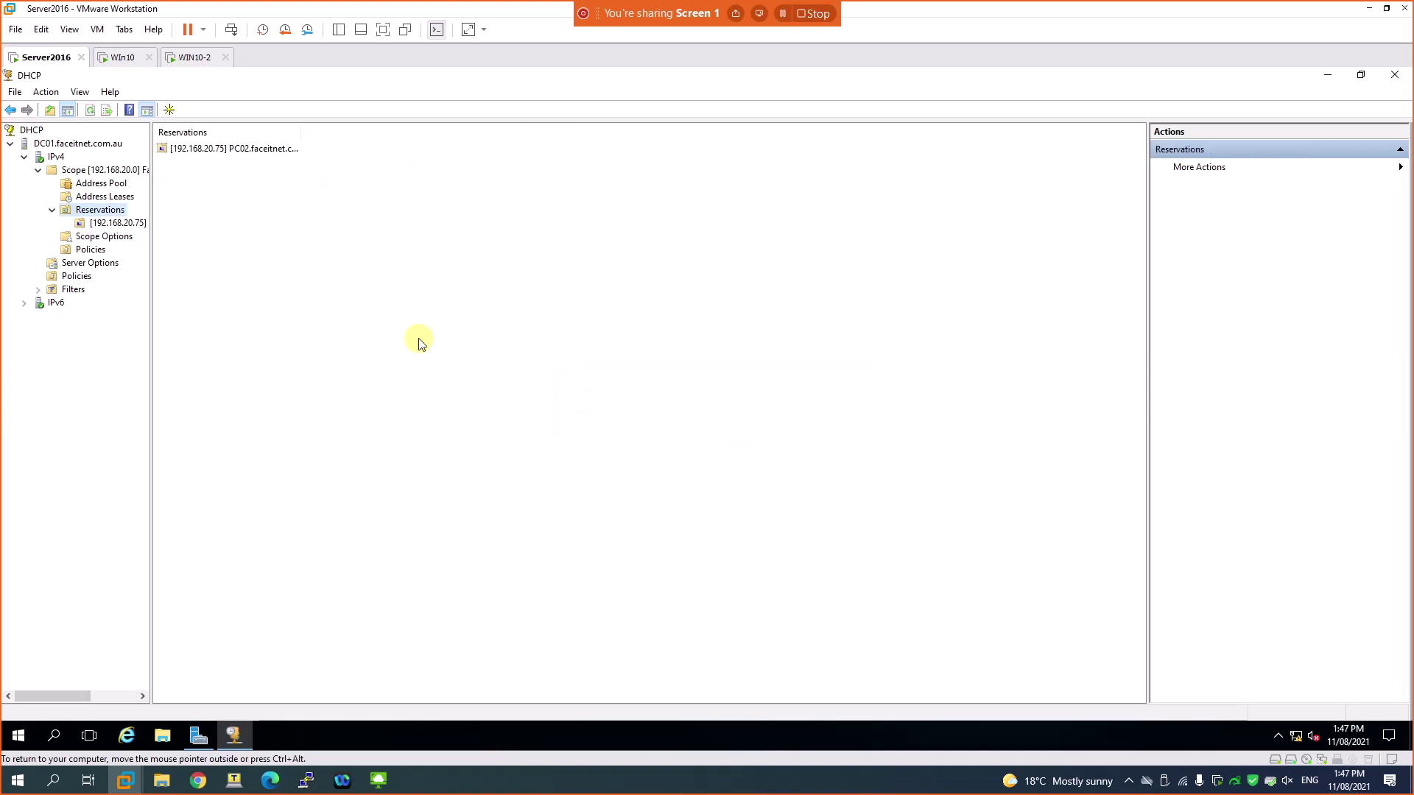
Step: Refresh and review the scope's address leases, then examine the address pool and the options of the 192.168.20.75 reservation
{"action": "left_click", "coordinate": [112, 196]}
{"action": "left_click", "coordinate": [90, 111]}
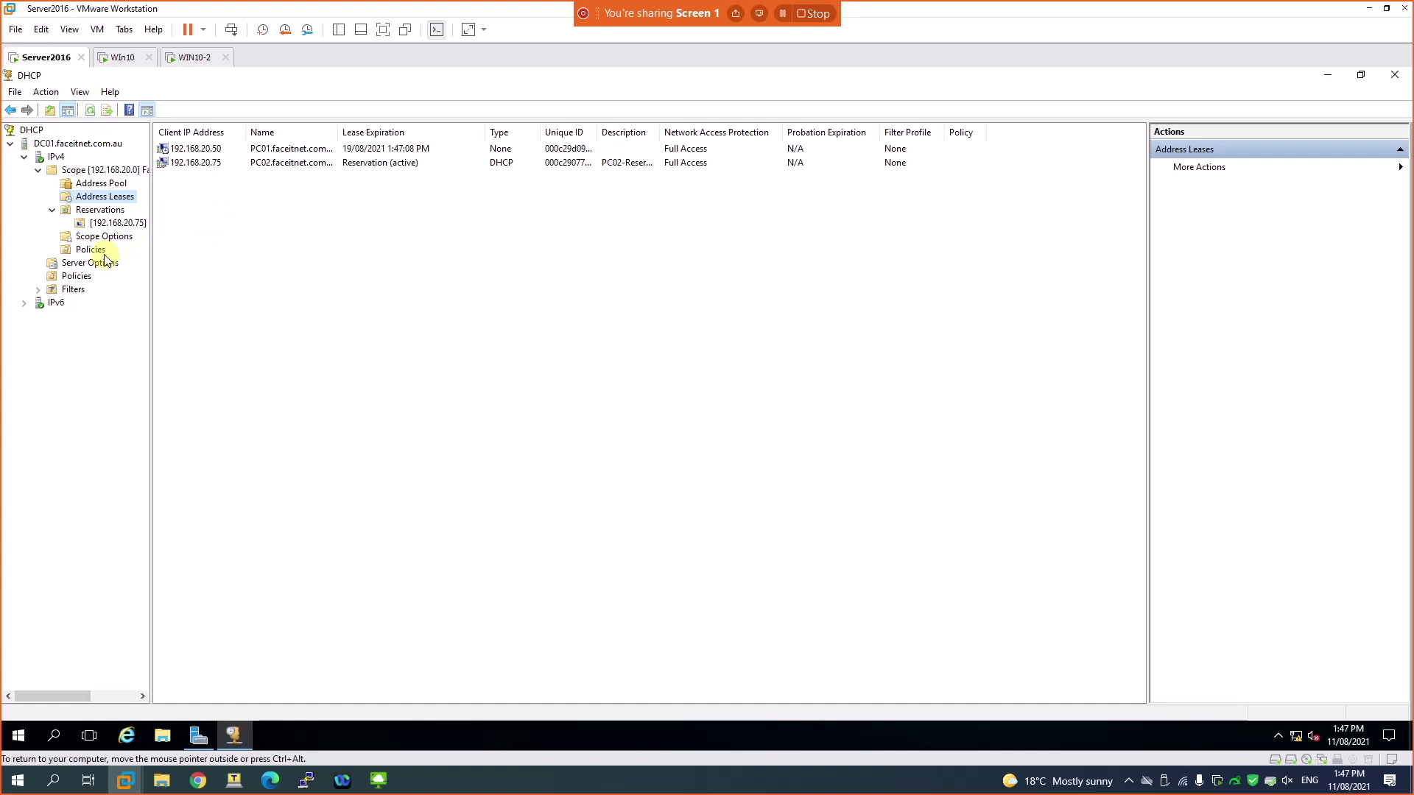
{"action": "left_click", "coordinate": [114, 222]}
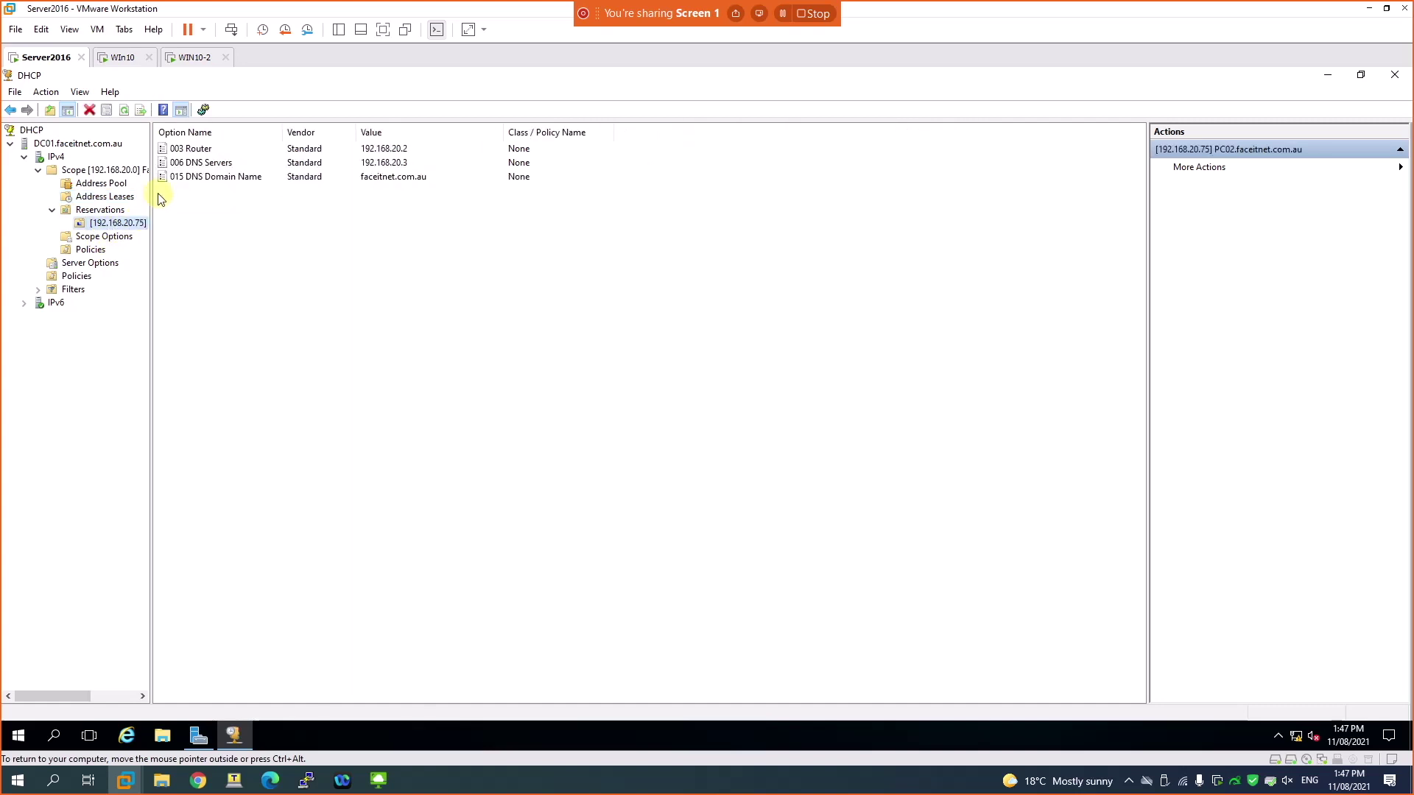
{"action": "left_click", "coordinate": [131, 198]}
{"action": "left_click", "coordinate": [121, 186]}
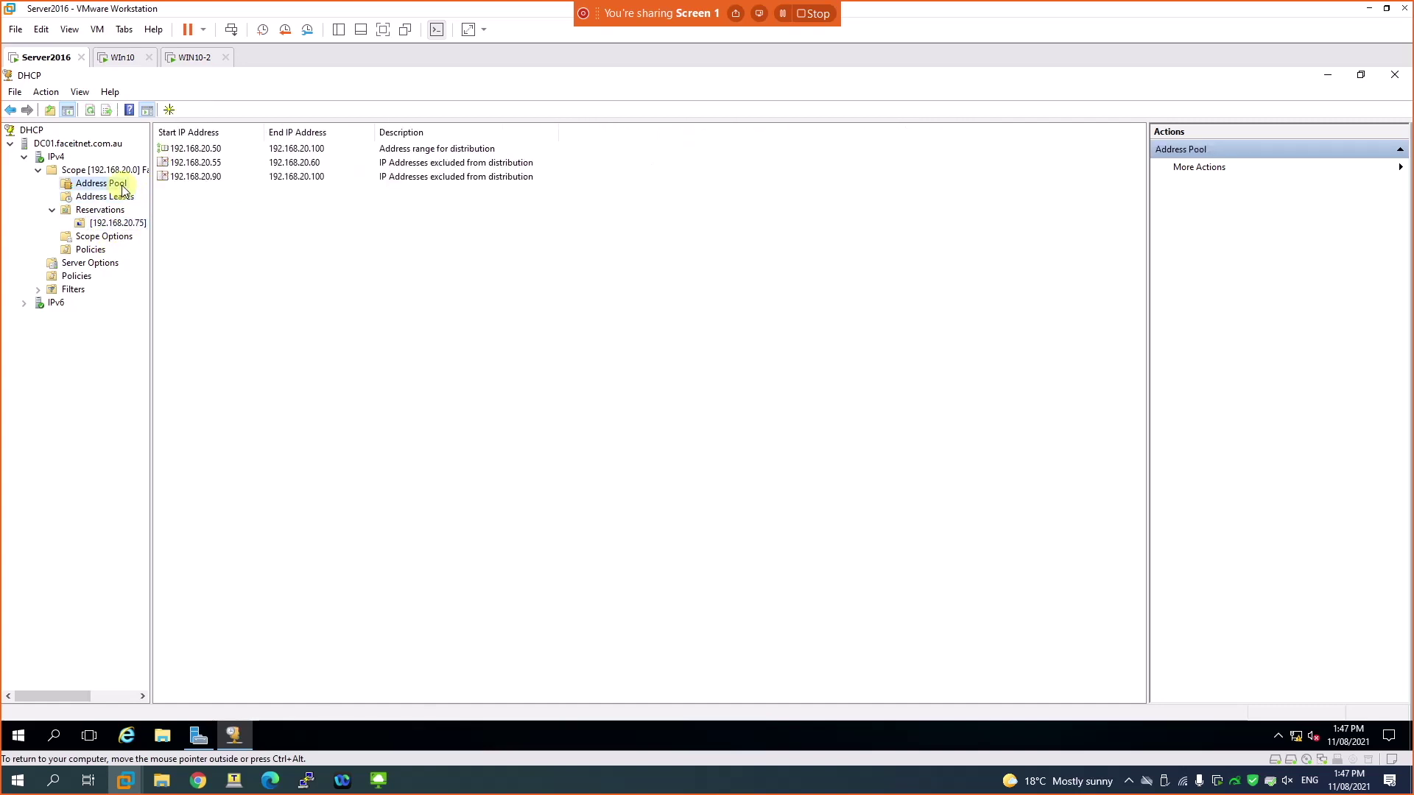
{"action": "left_click", "coordinate": [124, 197]}
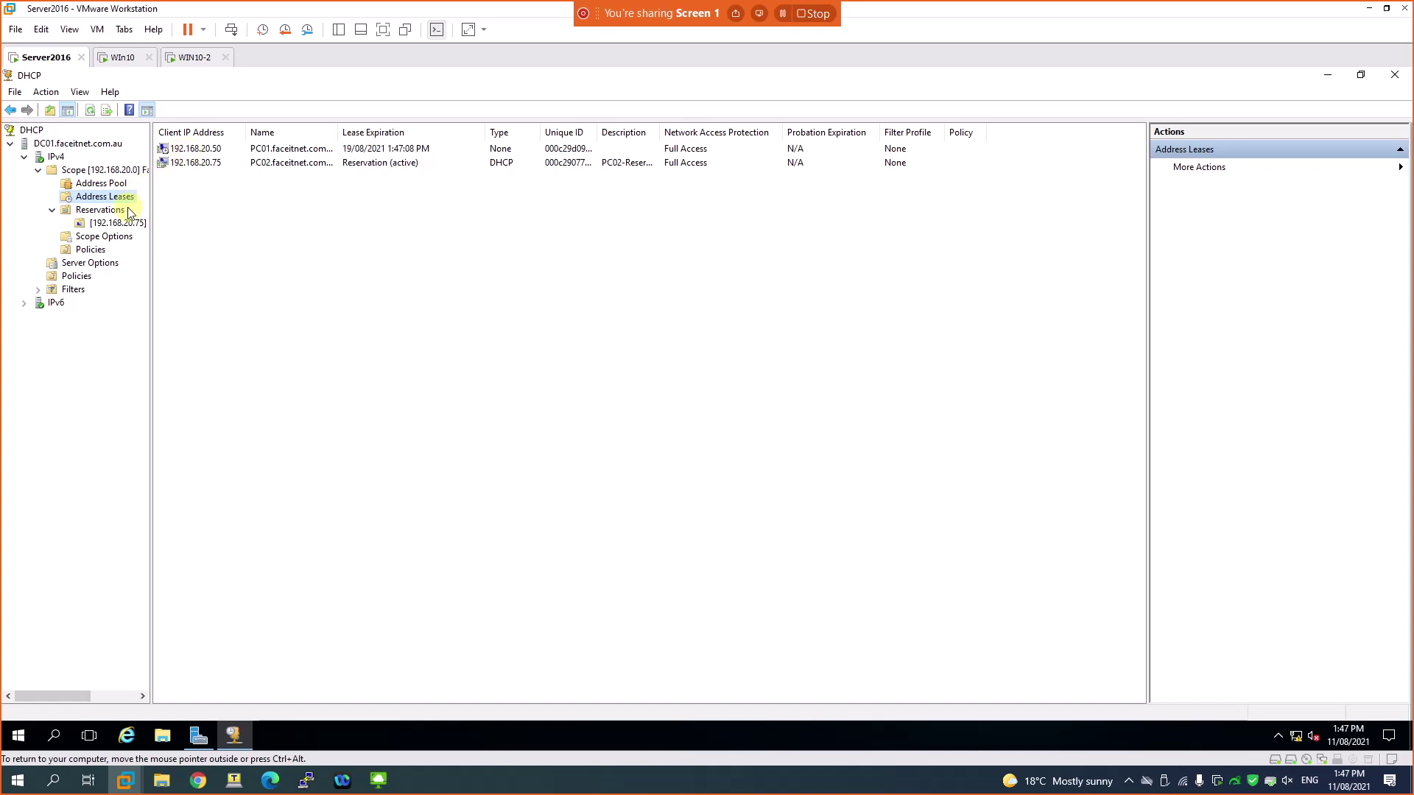
{"action": "left_click", "coordinate": [123, 224]}
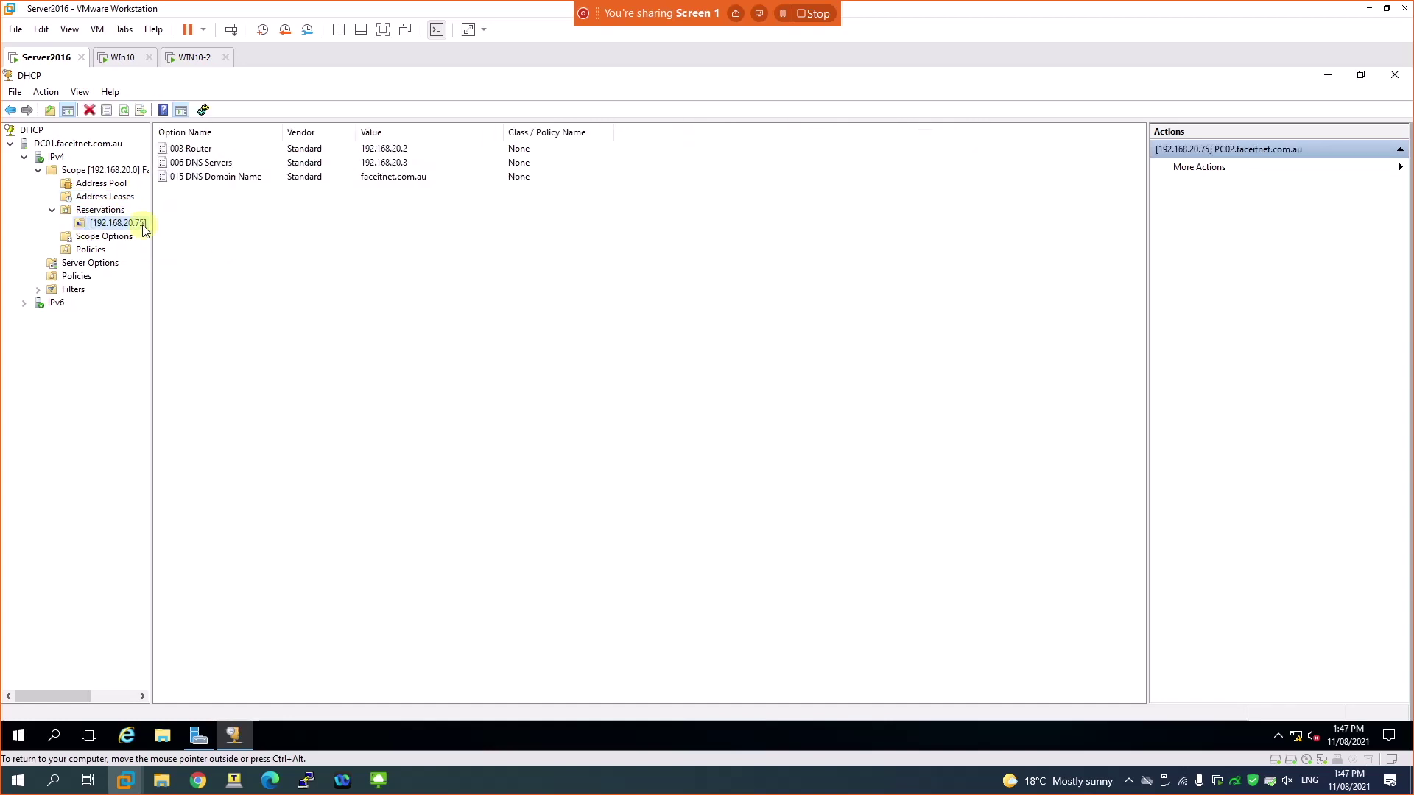
{"action": "left_click_drag", "start_coordinate": [199, 200], "coordinate": [214, 231]}
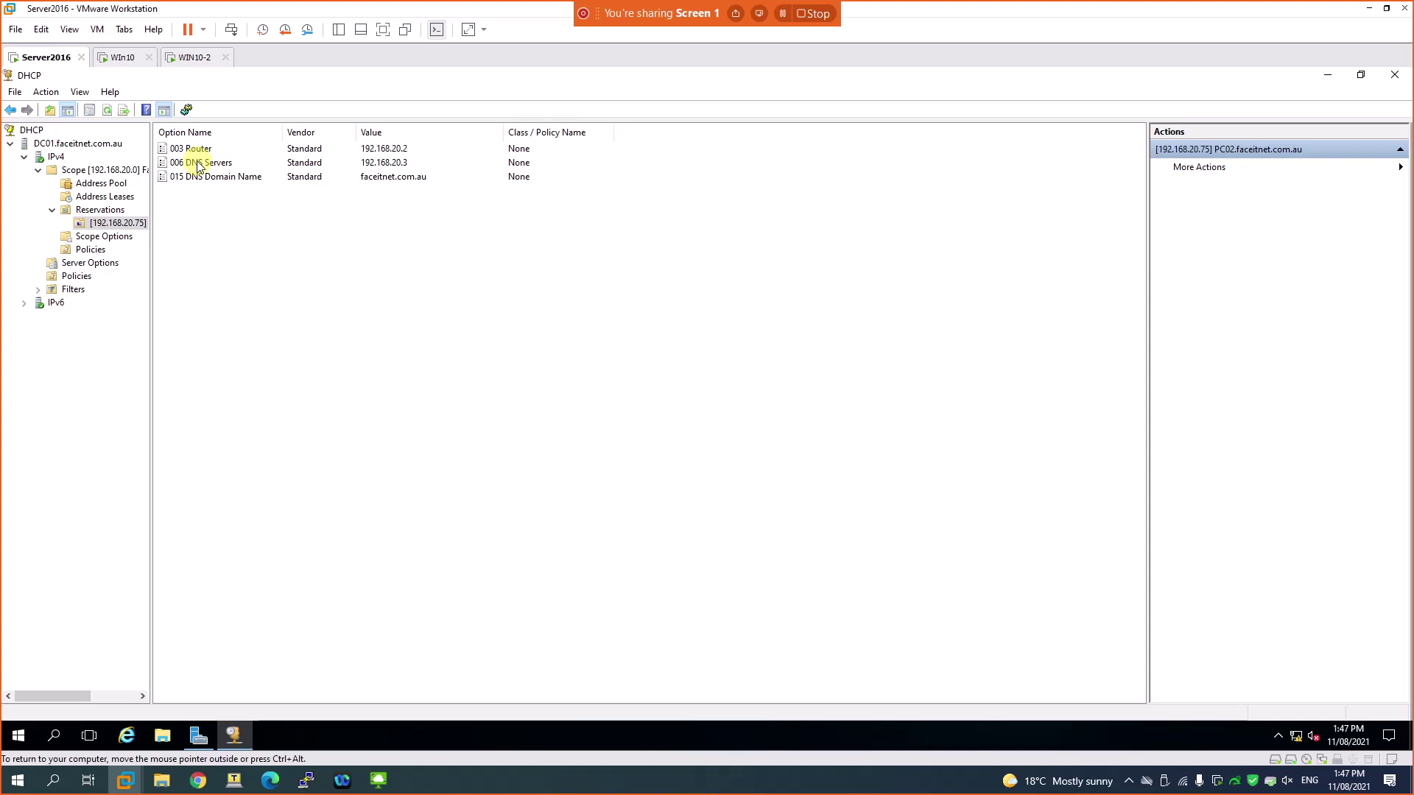
Step: Enable the Deny list under the IPv4 filters
{"action": "left_click", "coordinate": [81, 291]}
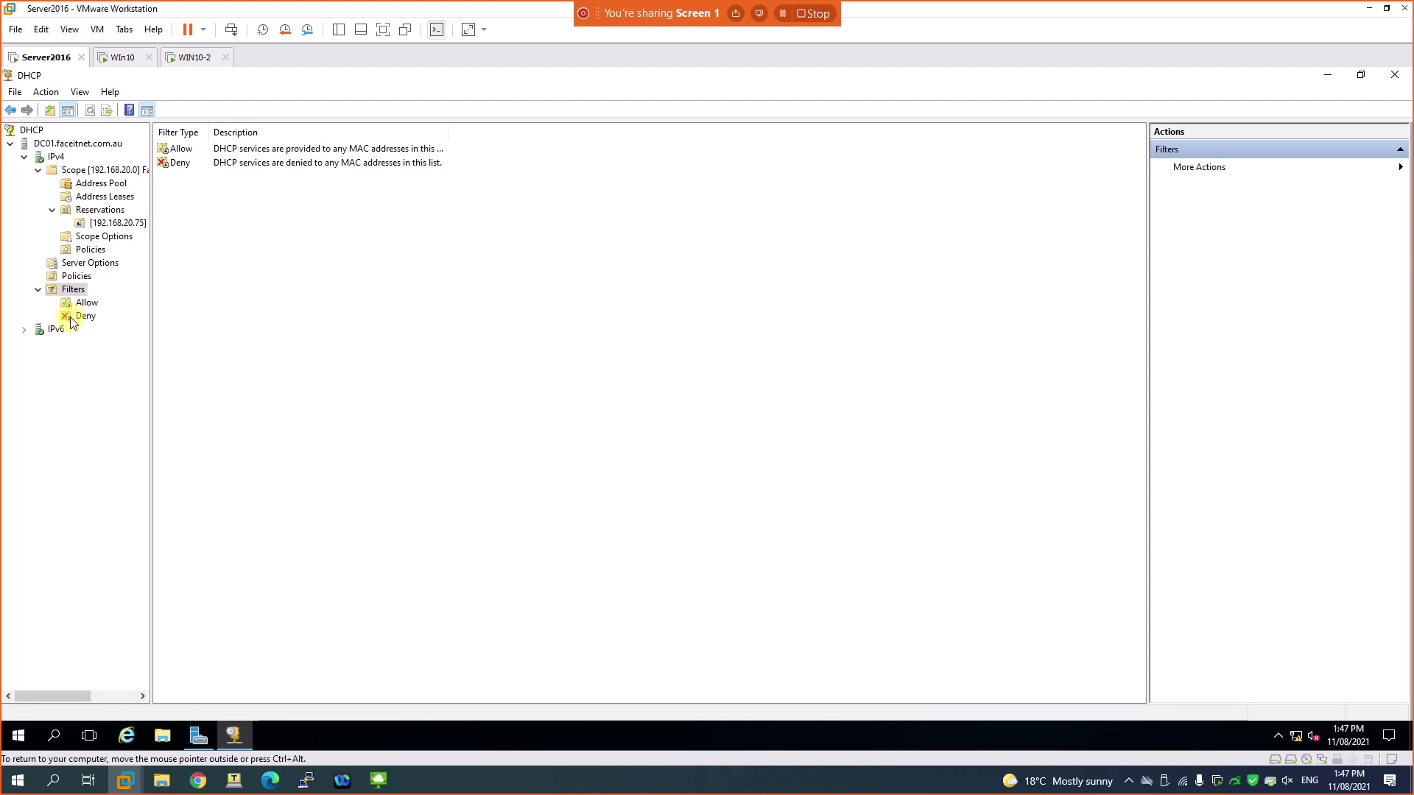
{"action": "right_click", "coordinate": [79, 316]}
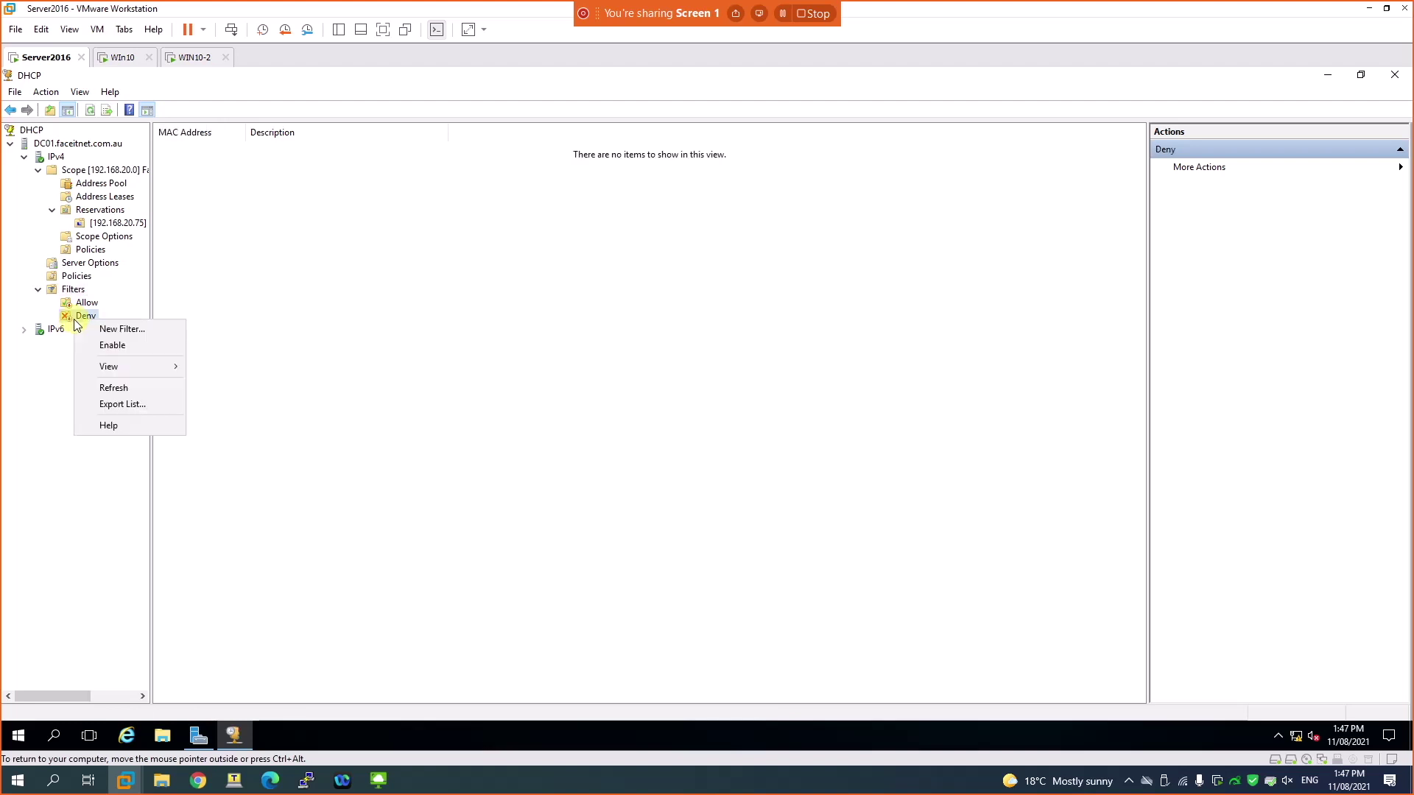
{"action": "left_click", "coordinate": [101, 346]}
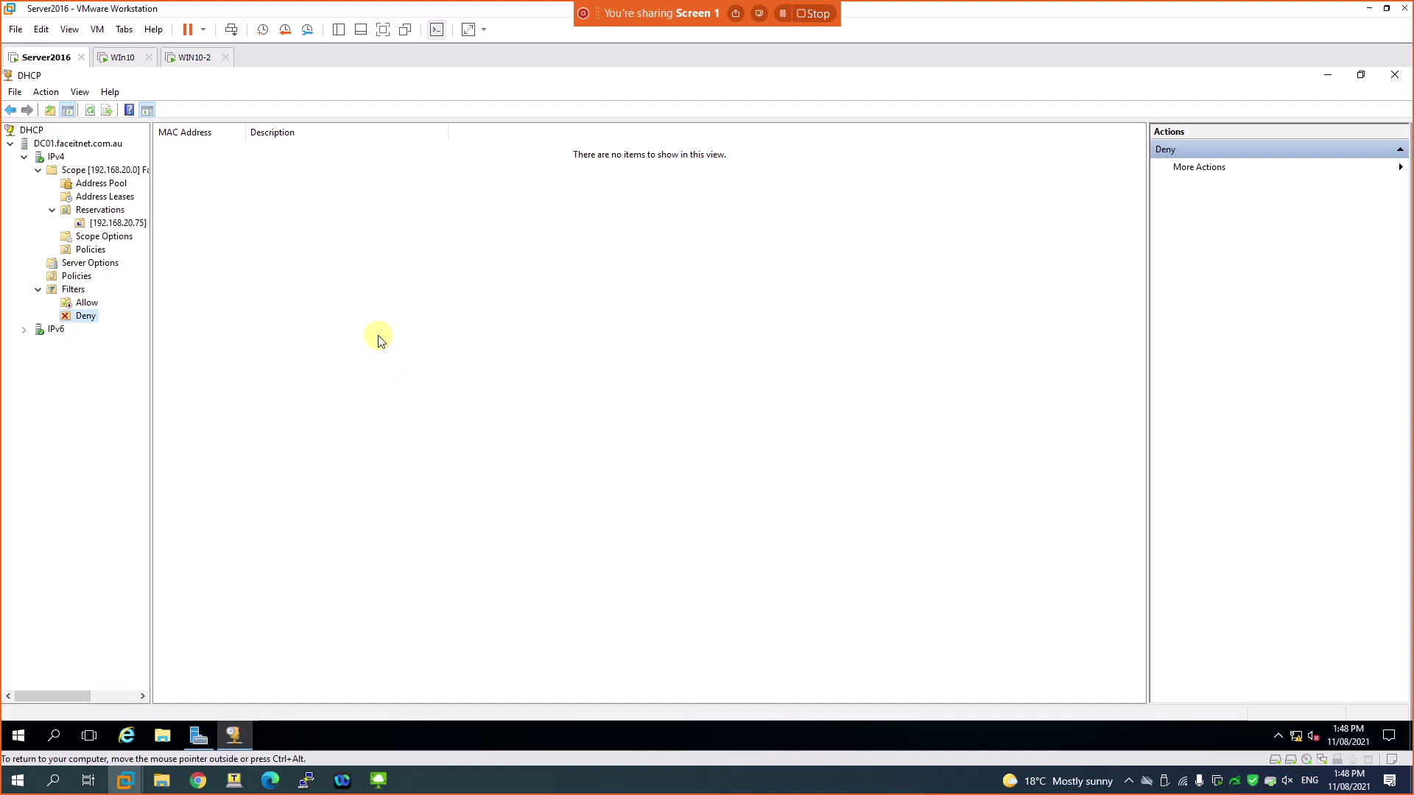
Step: Add a Deny filter for MAC address 00-0C-29-07-7D-D4 with the description "PC02-Block IP"
{"action": "right_click", "coordinate": [90, 318]}
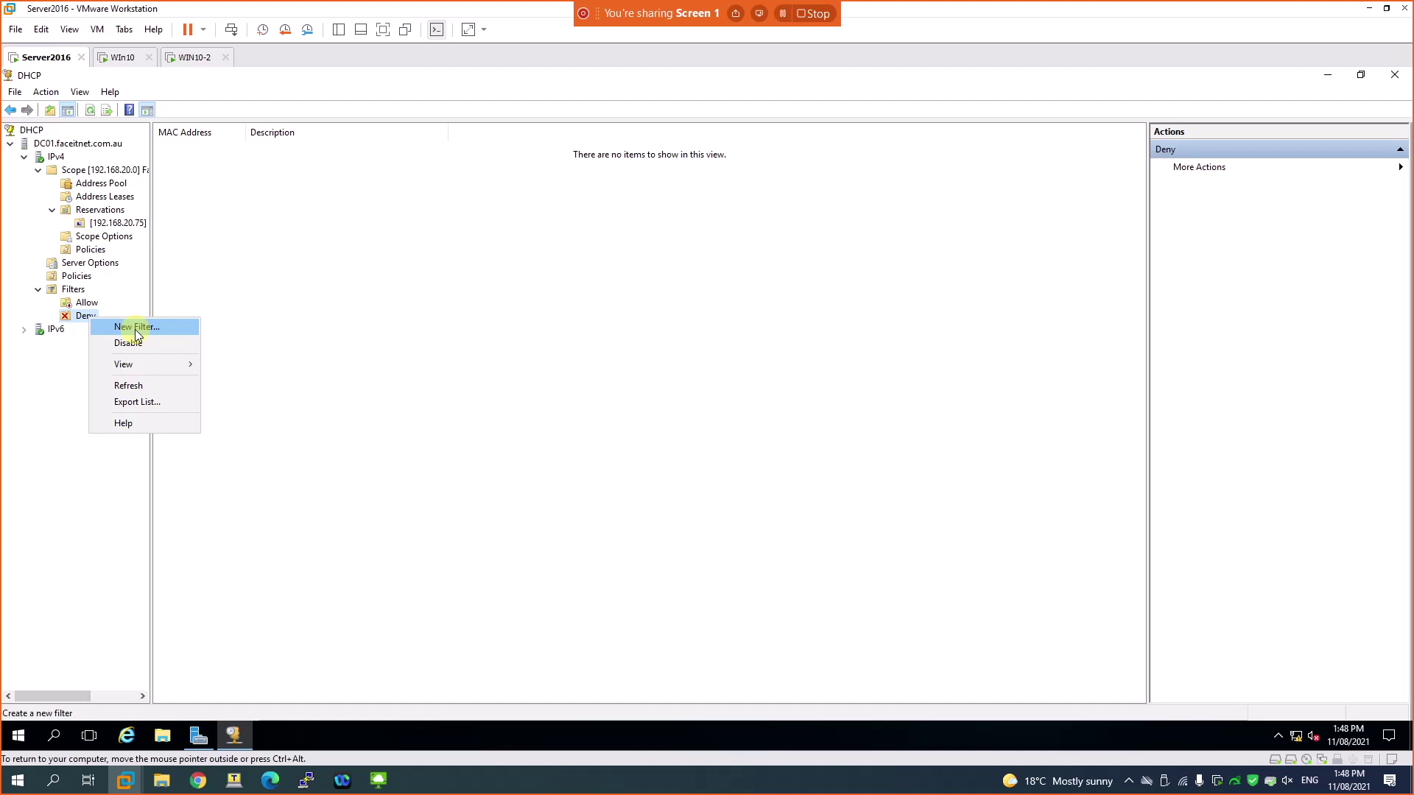
{"action": "left_click", "coordinate": [137, 329]}
{"action": "right_click", "coordinate": [650, 391]}
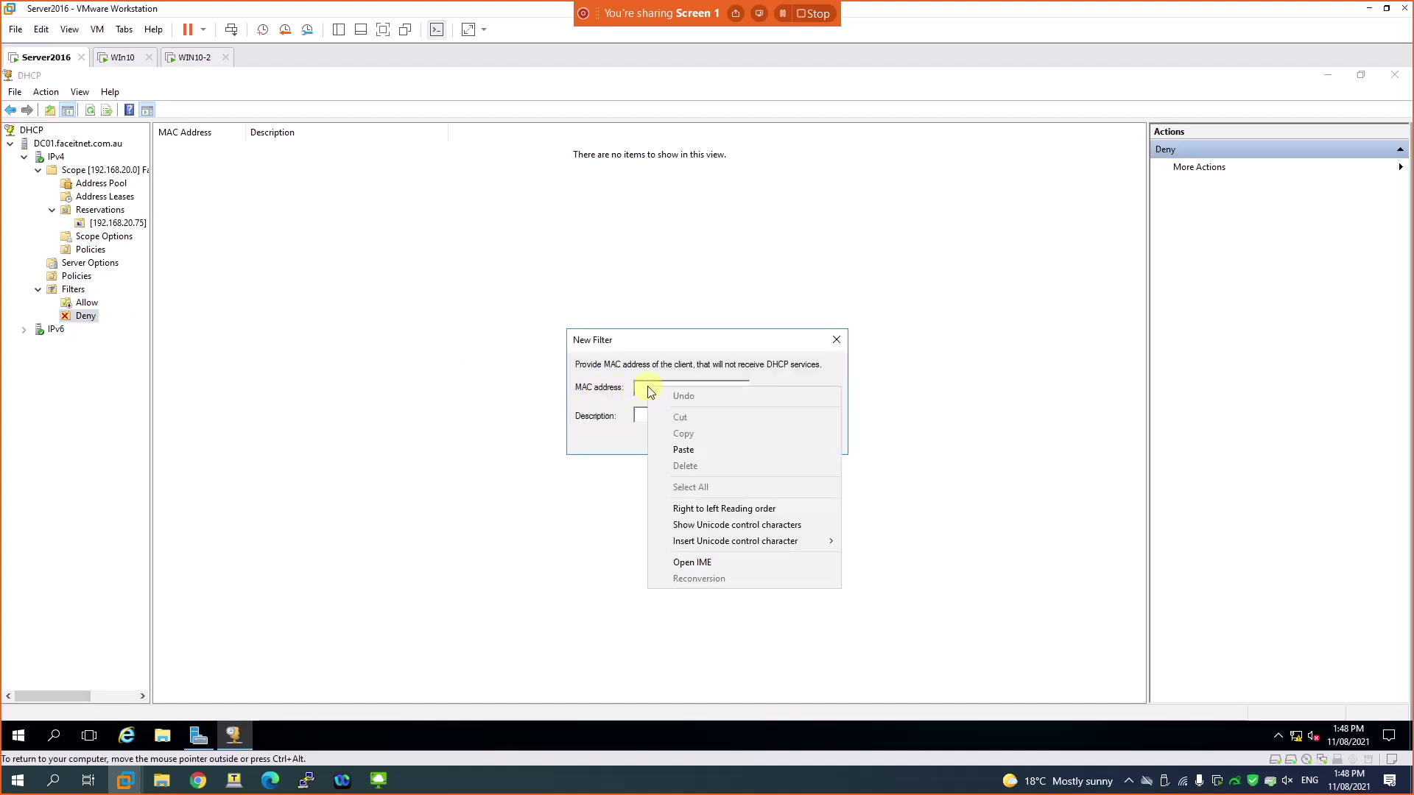
{"action": "left_click", "coordinate": [672, 449]}
{"action": "left_click", "coordinate": [660, 417]}
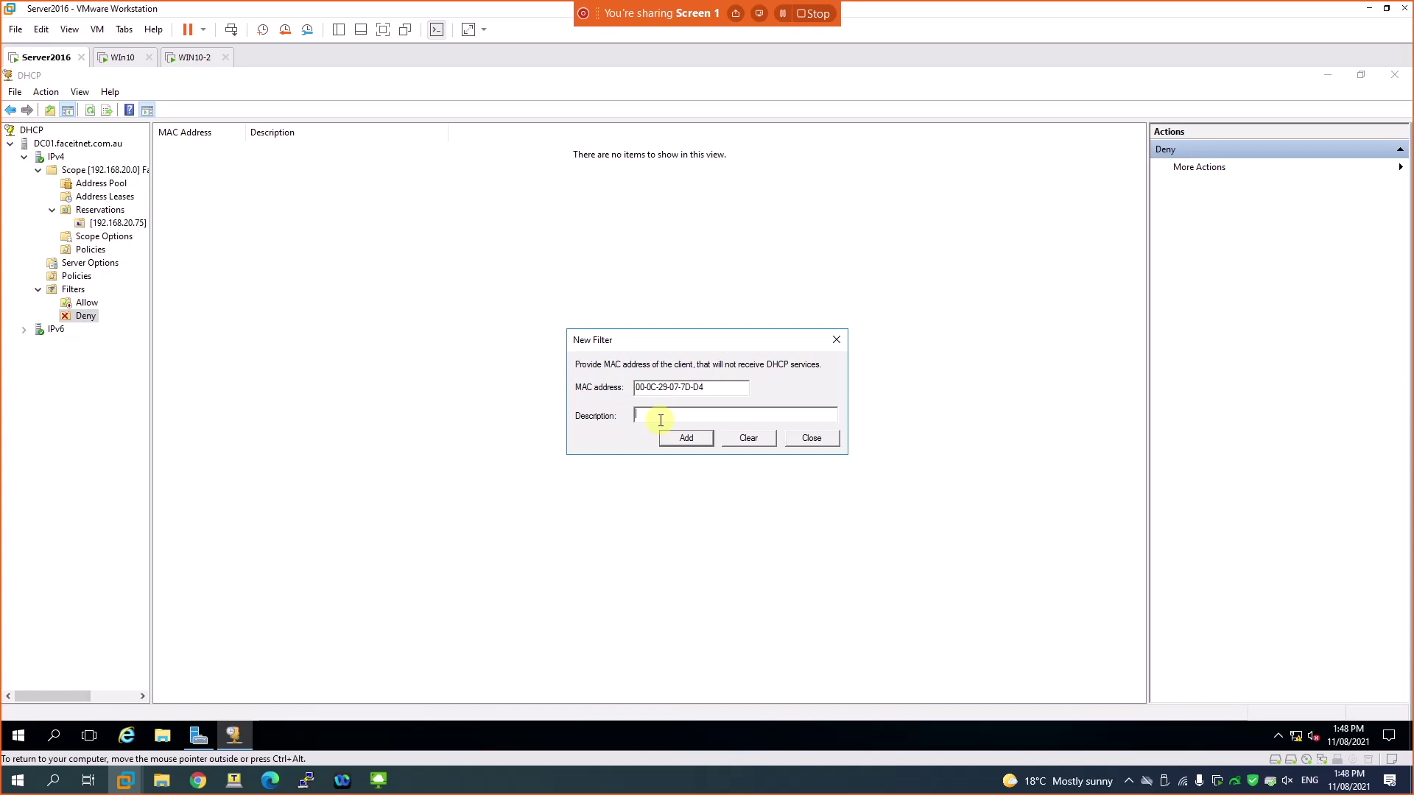
{"action": "type", "text": "PC02-Block IP"}
{"action": "left_click", "coordinate": [686, 436]}
{"action": "left_click", "coordinate": [195, 155]}
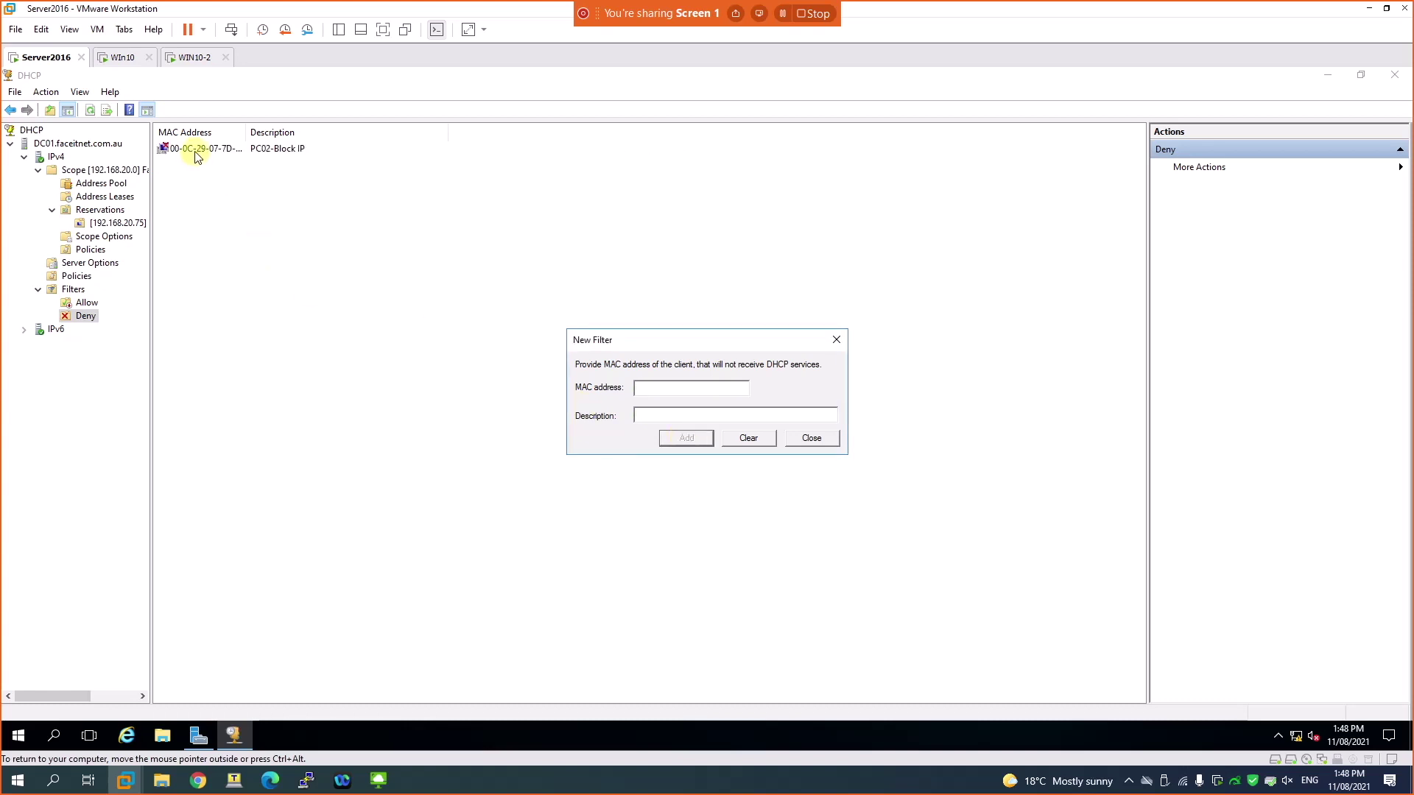
{"action": "left_click", "coordinate": [813, 441]}
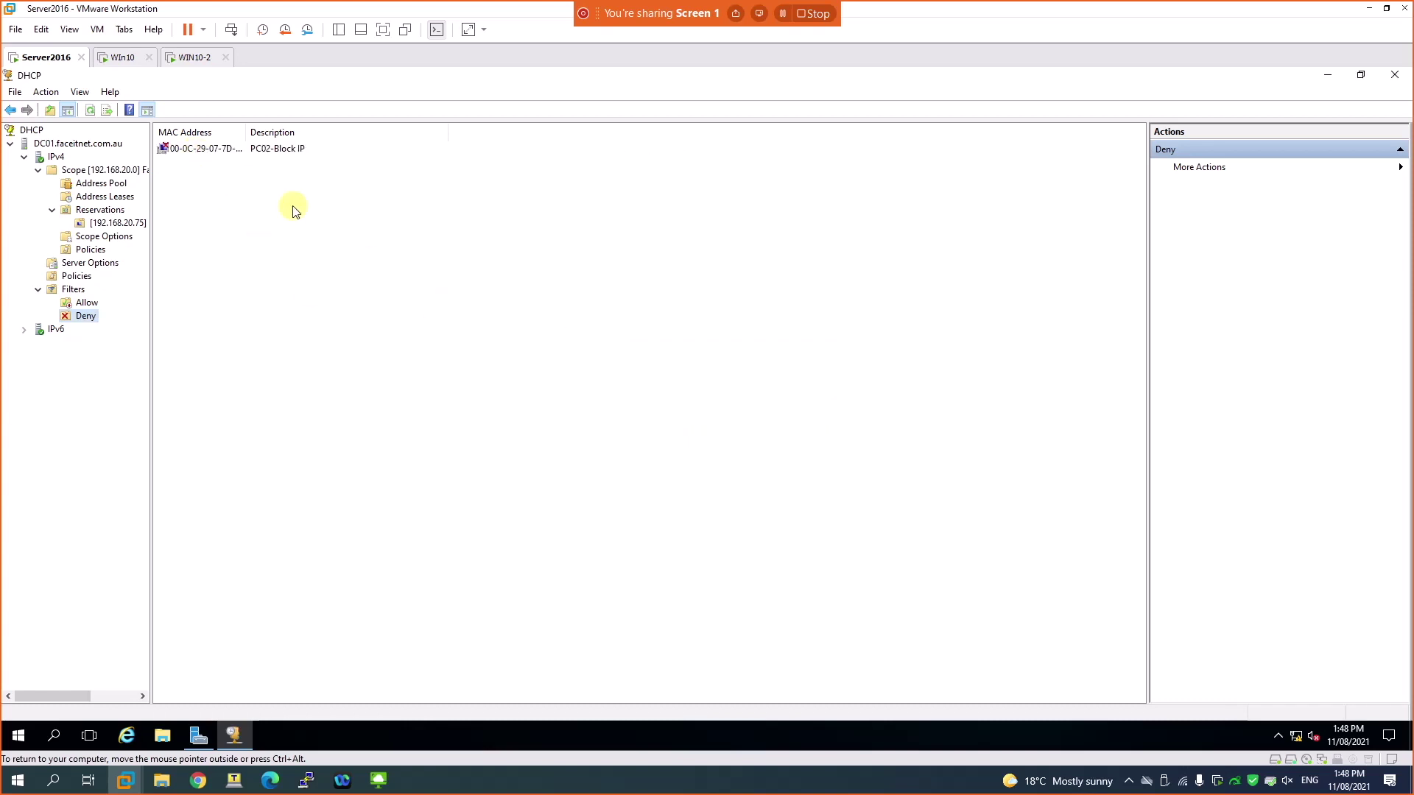
{"action": "left_click", "coordinate": [202, 151]}
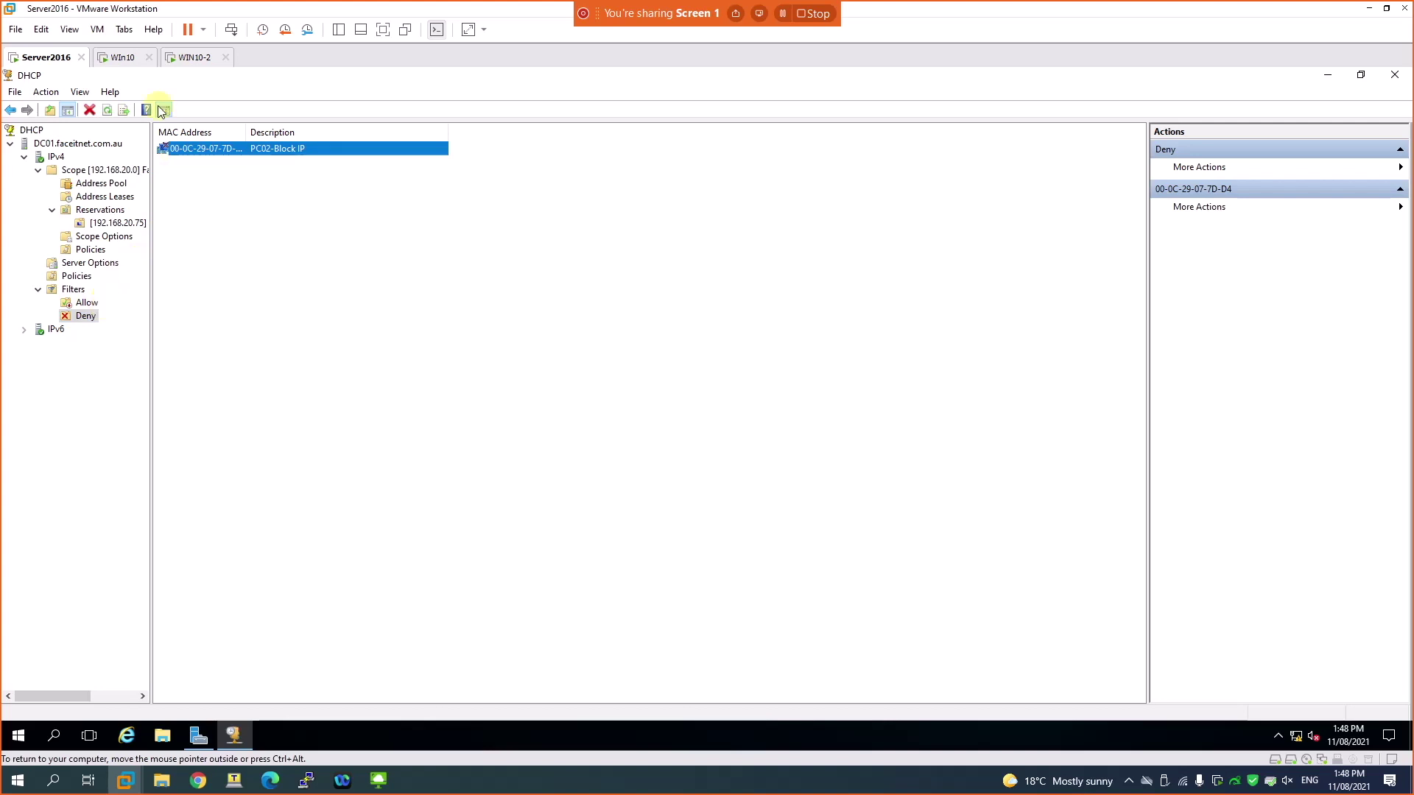
Step: Switch to the WIN10-2 client and release its IP address with ipconfig /release in the Command Prompt
{"action": "left_click", "coordinate": [210, 63]}
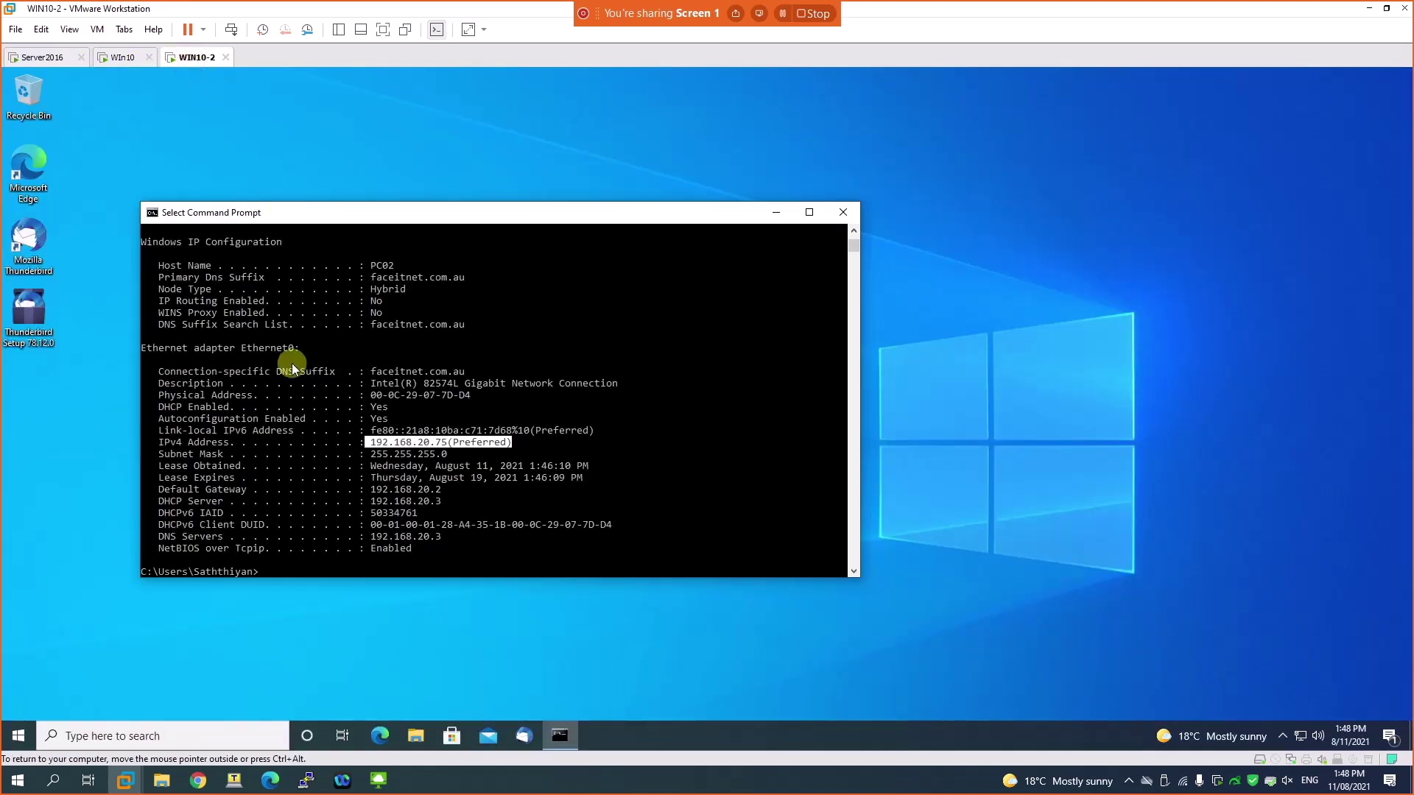
{"action": "key", "text": "Up"}
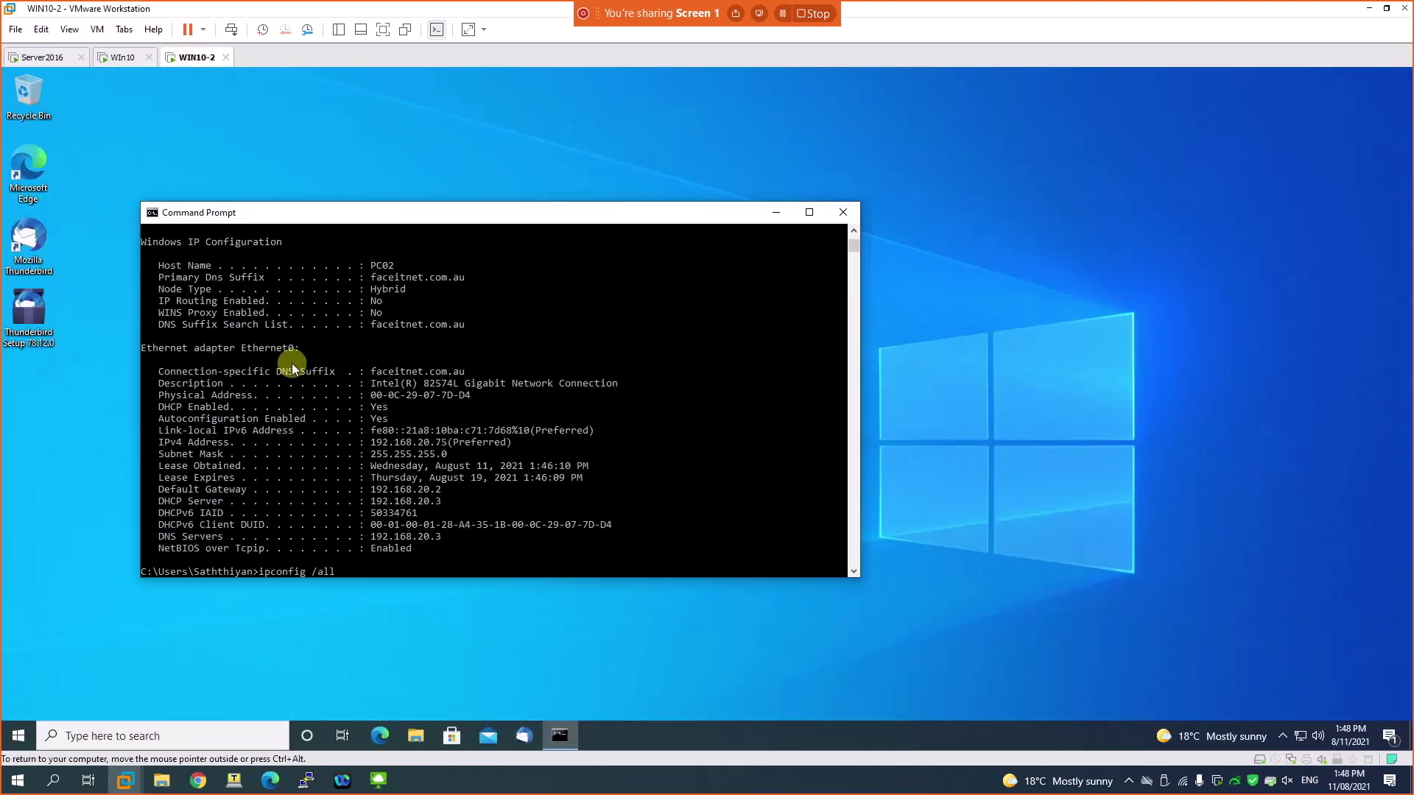
{"action": "left_click", "coordinate": [292, 363]}
{"action": "key", "text": "Escape"}
{"action": "key", "text": "BackSpace"}
{"action": "key", "text": "BackSpace"}
{"action": "key", "text": "BackSpace"}
{"action": "type", "text": "release"}
{"action": "key", "text": "Return"}
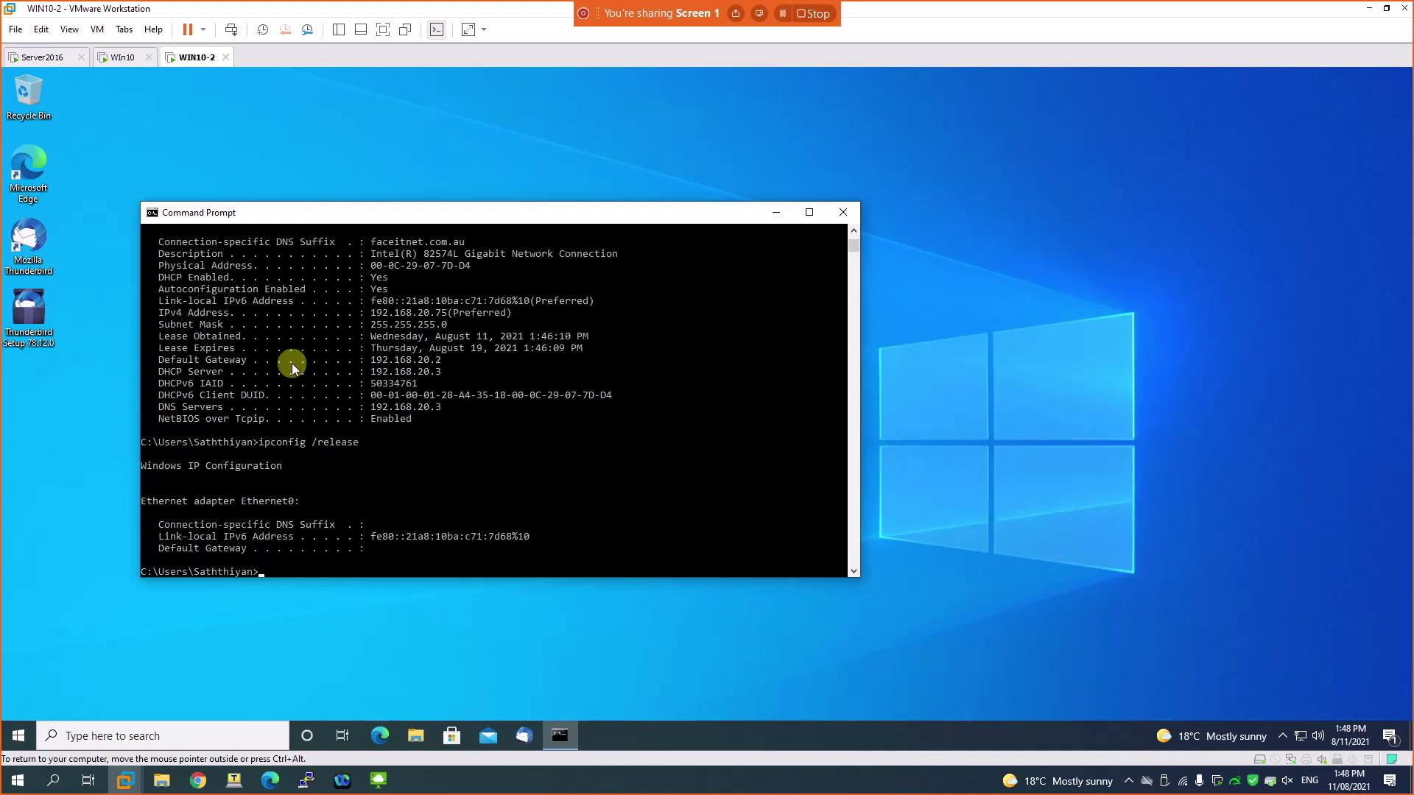
Step: Request a new DHCP lease on the WIN10-2 client with ipconfig /renew
{"action": "key", "text": "Up"}
{"action": "key", "text": "BackSpace"}
{"action": "key", "text": "BackSpace"}
{"action": "key", "text": "BackSpace"}
{"action": "key", "text": "BackSpace"}
{"action": "key", "text": "BackSpace"}
{"action": "type", "text": "new"}
{"action": "key", "text": "Return"}
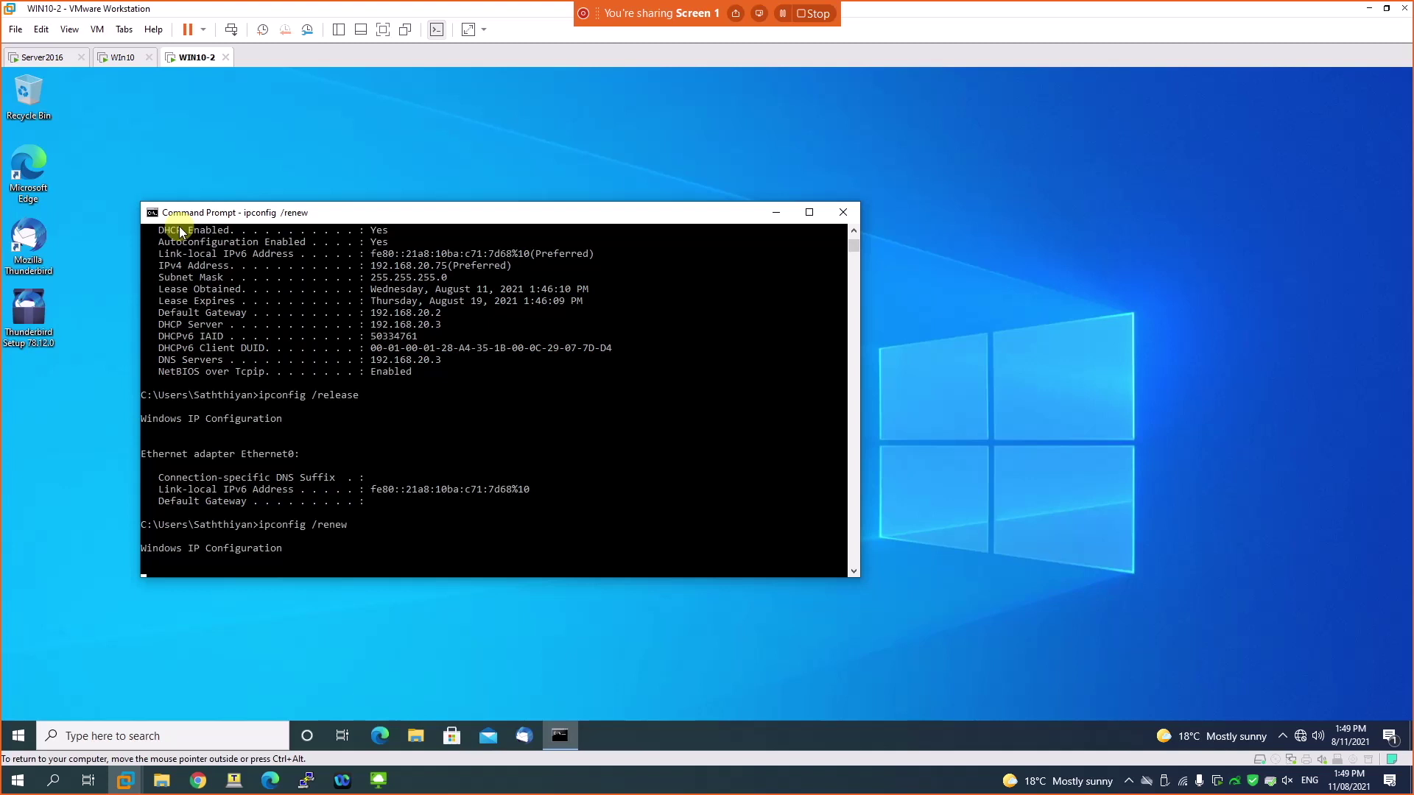
Step: On Server2016, refresh the scope's address leases and check the status and filter profile of the 192.168.20.75 reservation
{"action": "left_click", "coordinate": [42, 58]}
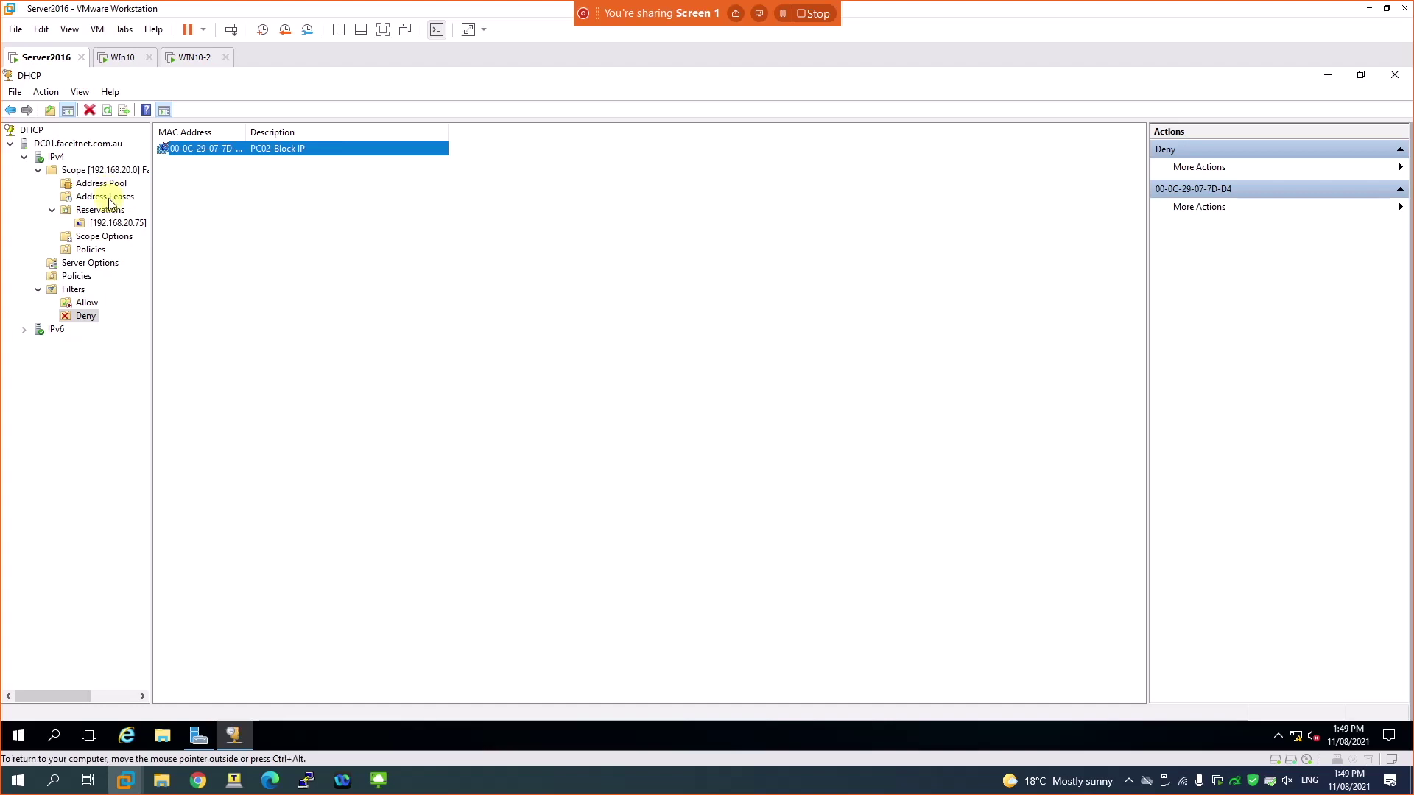
{"action": "left_click", "coordinate": [108, 197]}
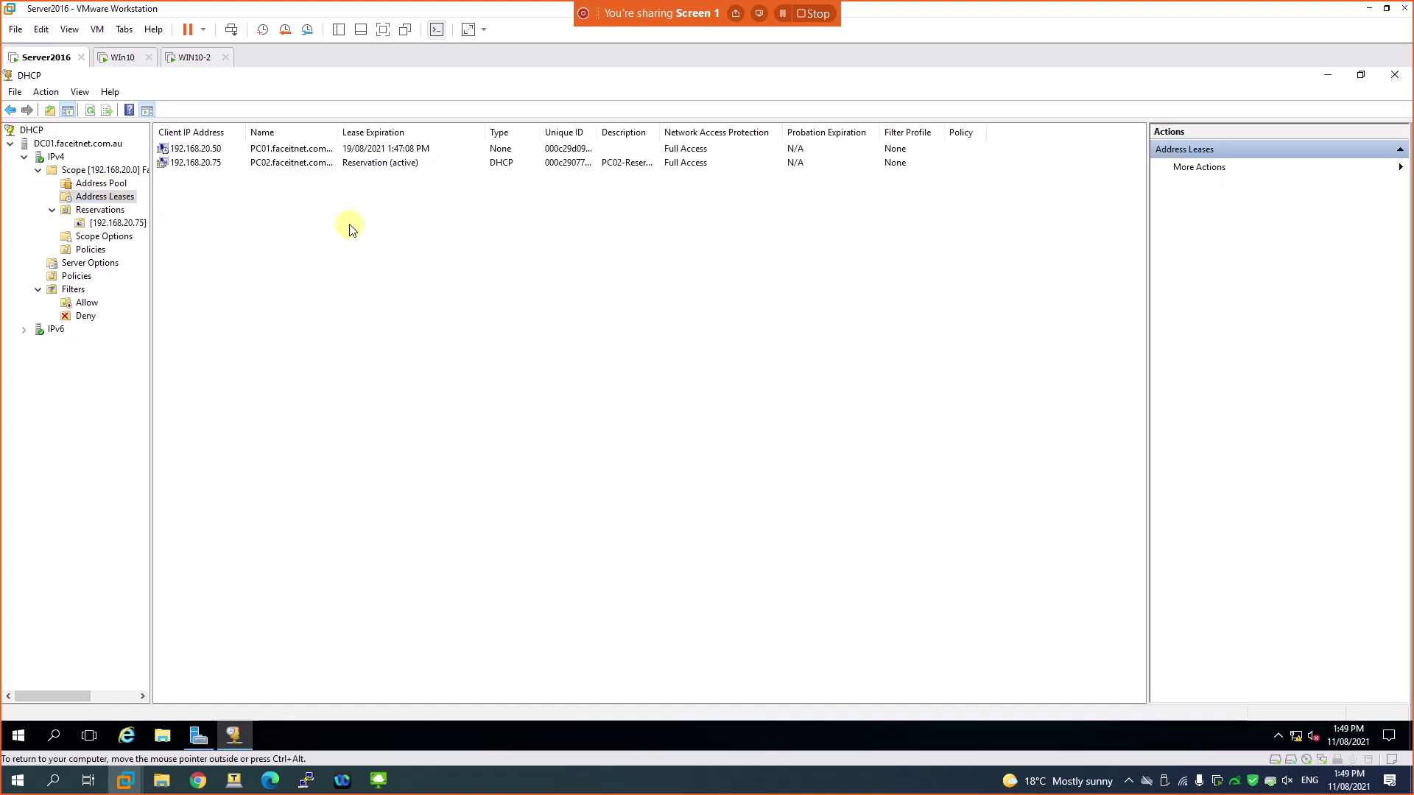
{"action": "left_click", "coordinate": [89, 113]}
{"action": "left_click", "coordinate": [309, 165]}
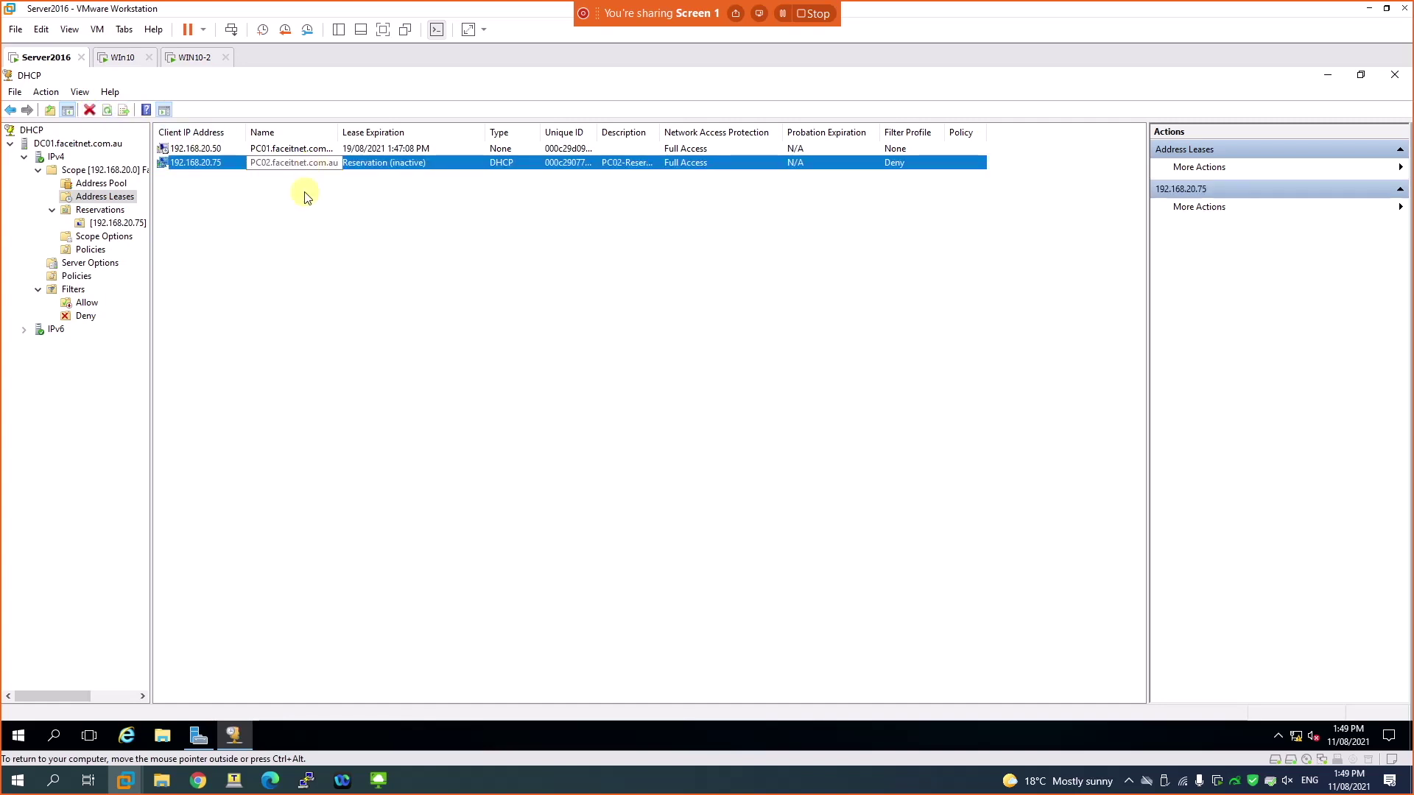
{"action": "left_click", "coordinate": [302, 221]}
{"action": "left_click", "coordinate": [221, 172]}
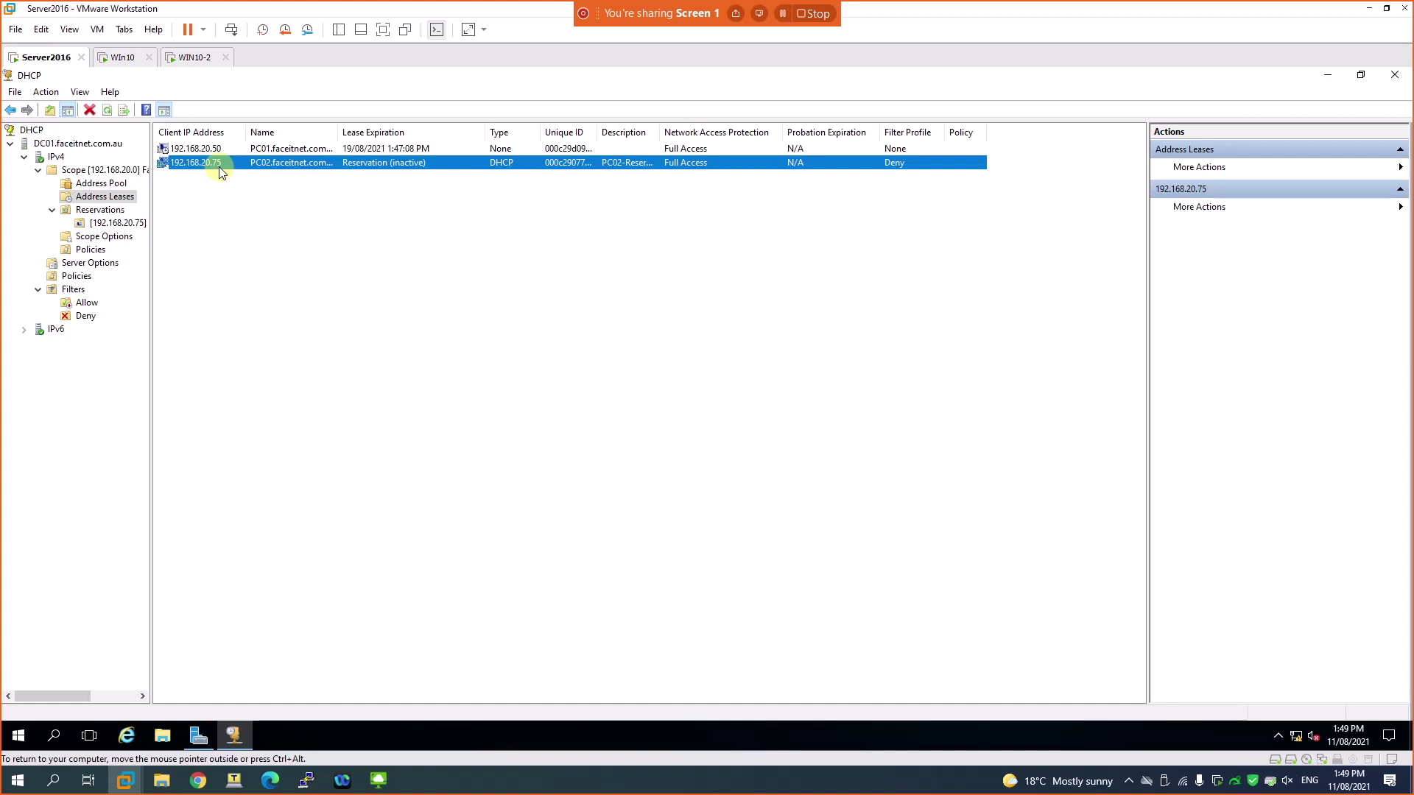
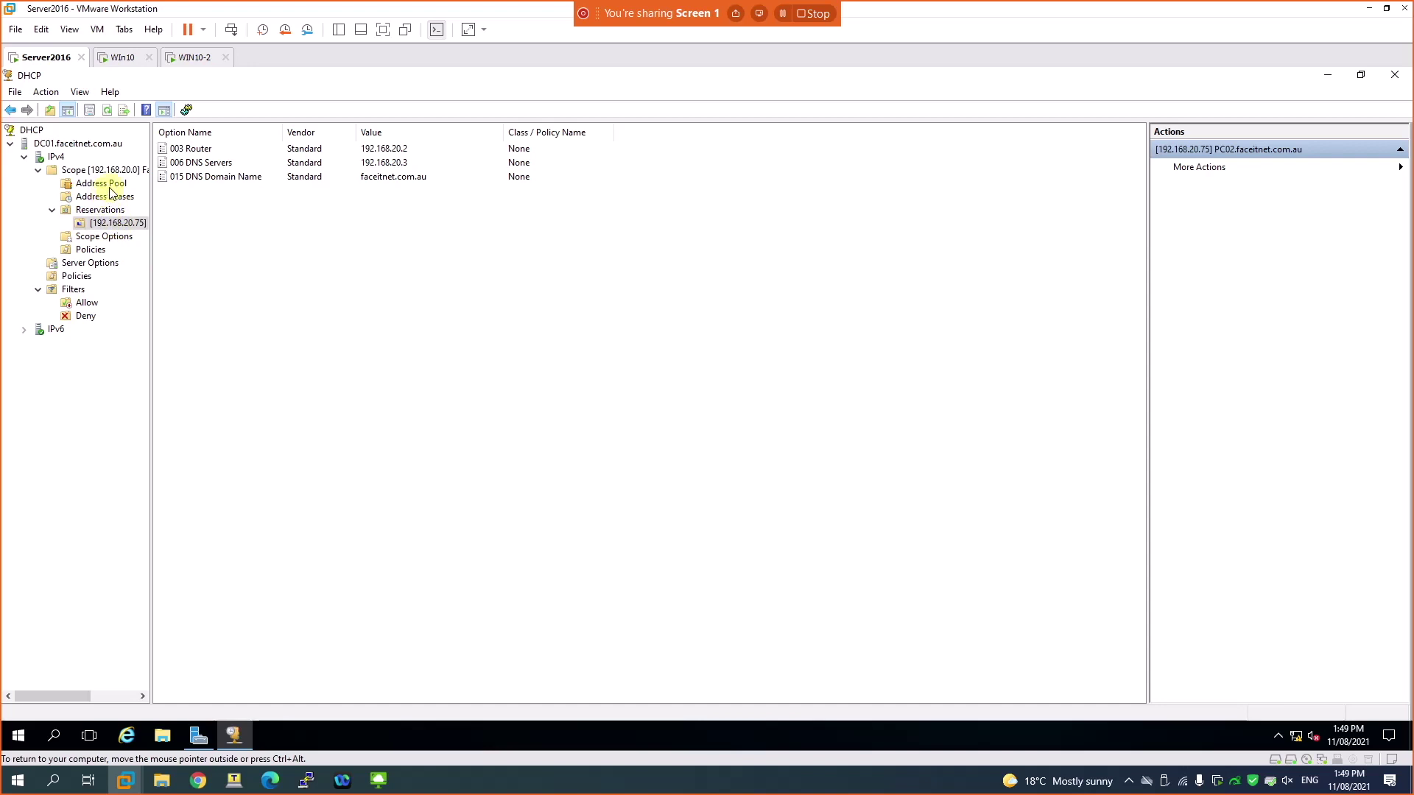
{"action": "left_click", "coordinate": [107, 184]}
{"action": "left_click", "coordinate": [109, 197]}
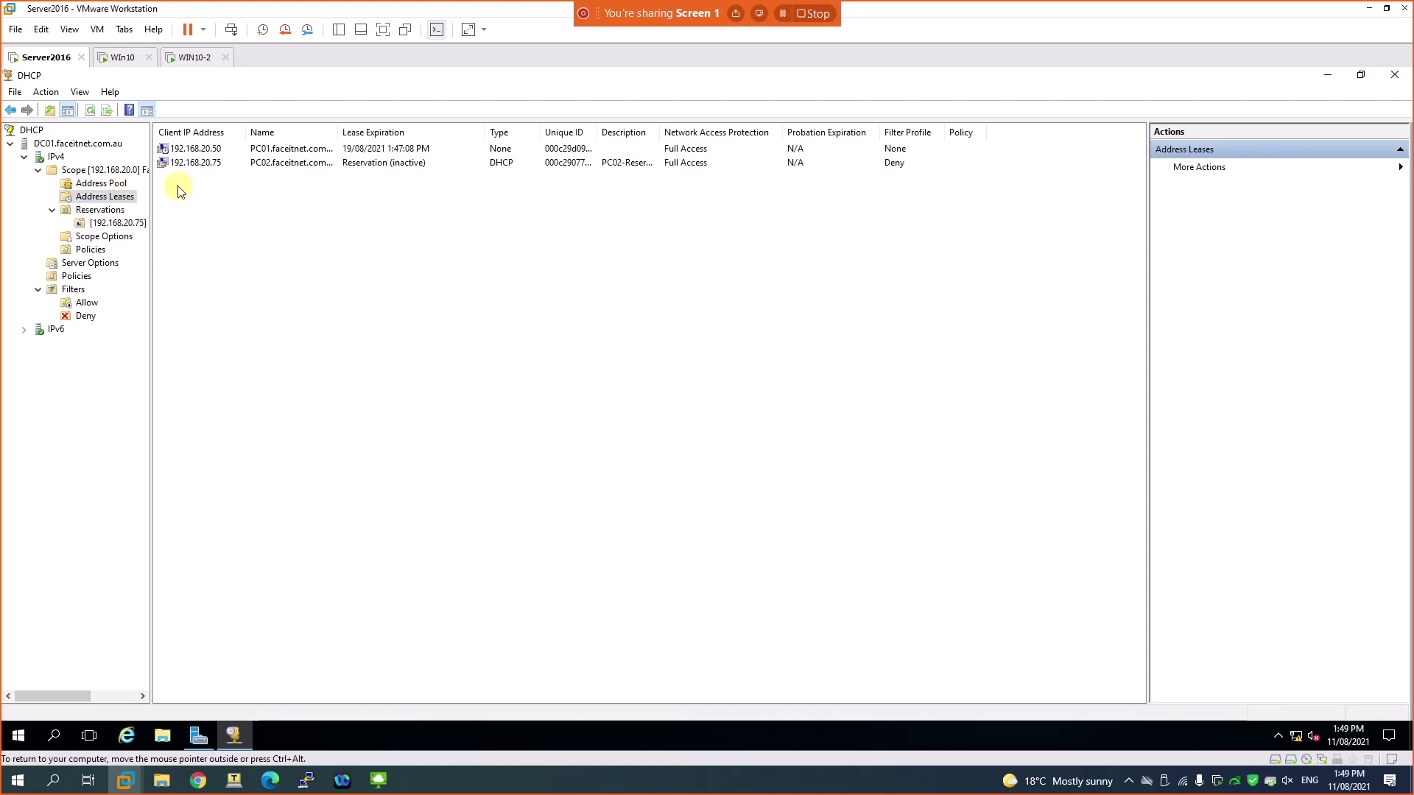
{"action": "left_click", "coordinate": [193, 163]}
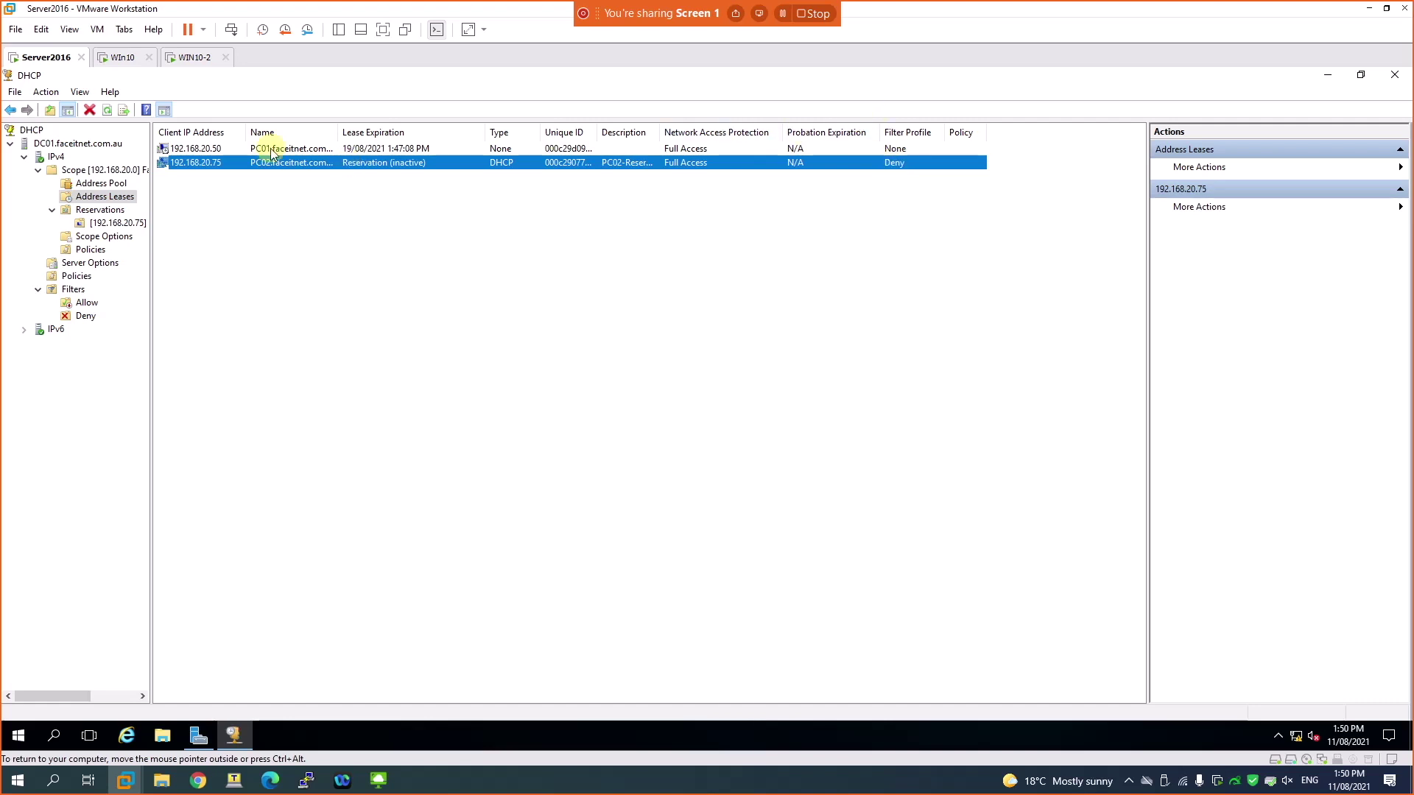
Step: Return to the WIN10-2 client and check the progress of the IP renewal in the Command Prompt
{"action": "left_click", "coordinate": [195, 56]}
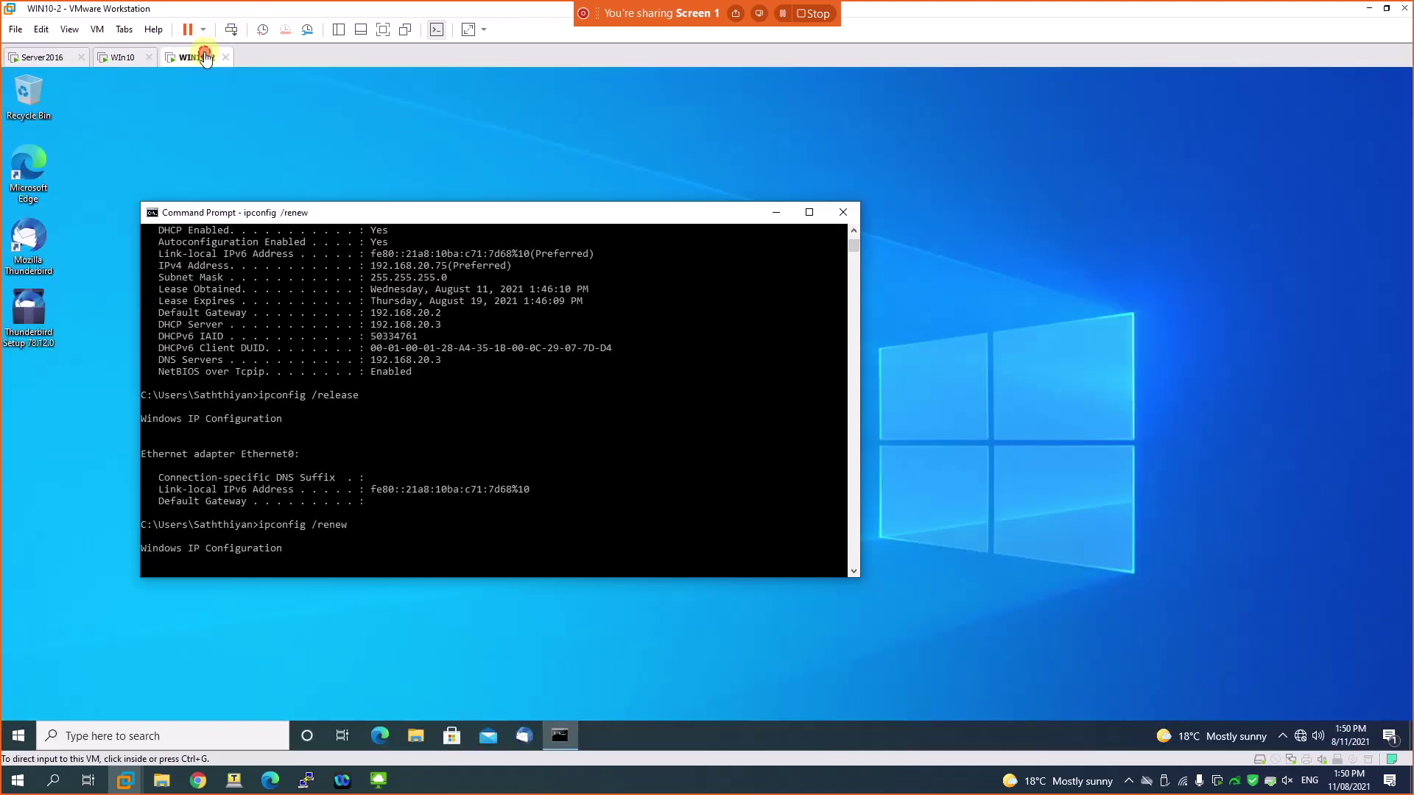
{"action": "left_click", "coordinate": [369, 384]}
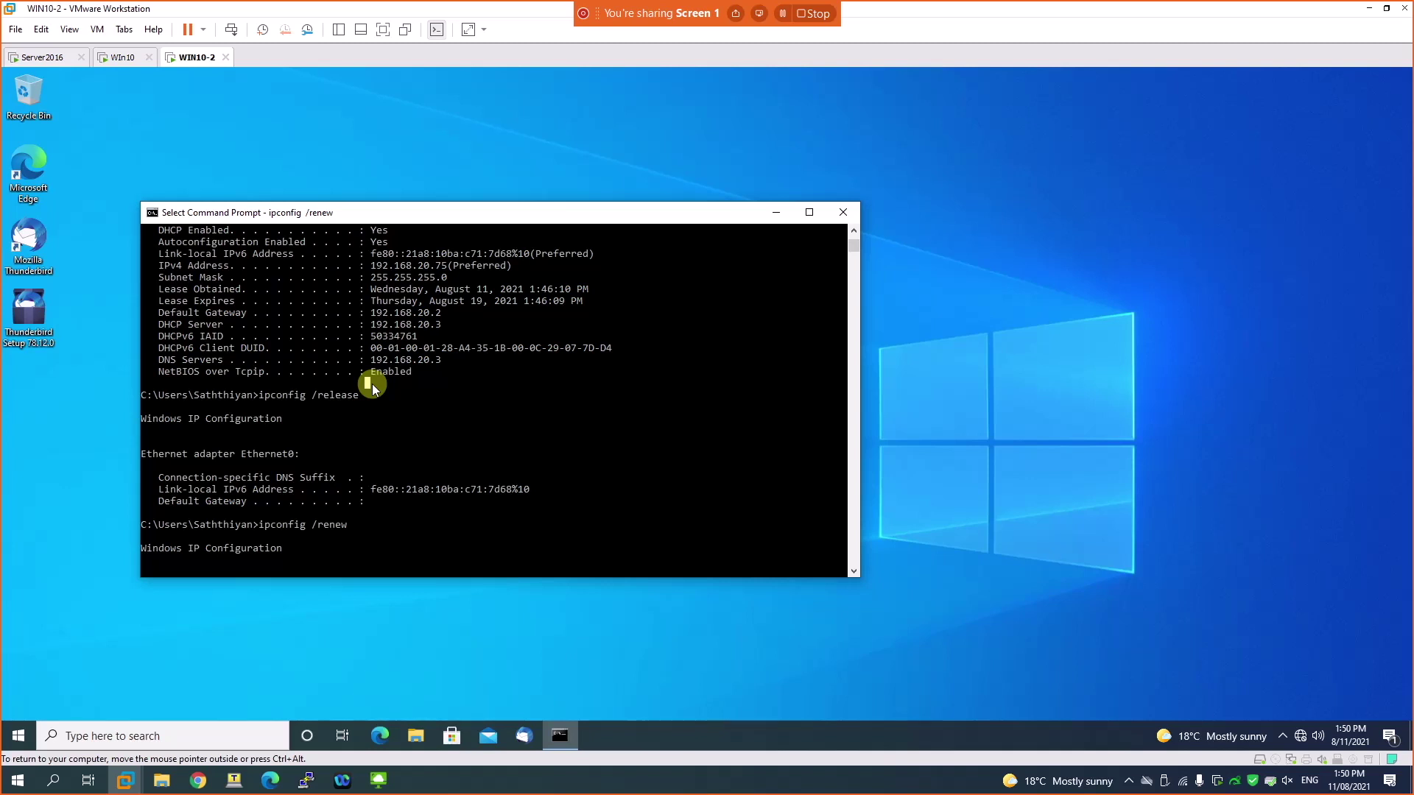
{"action": "right_click", "coordinate": [360, 454]}
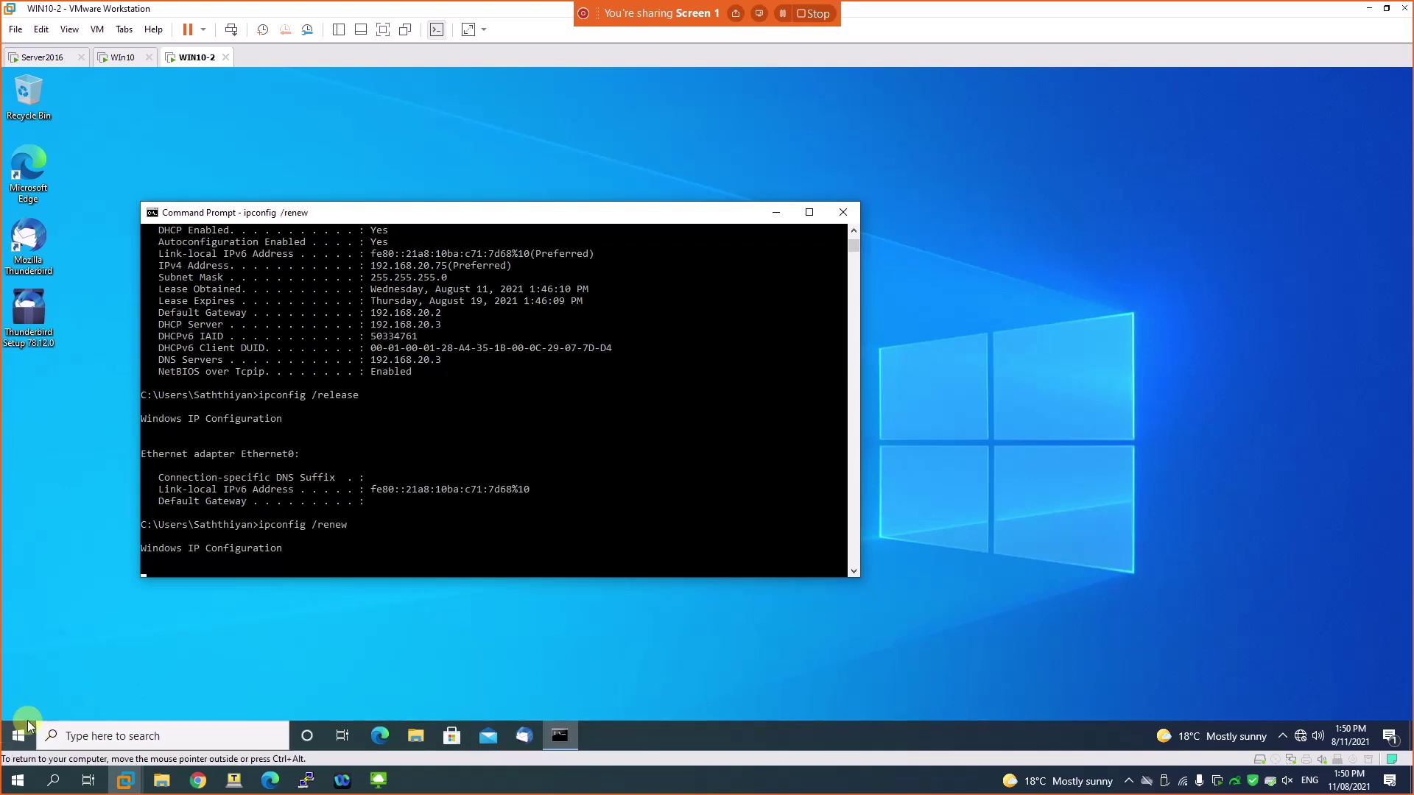
{"action": "left_click", "coordinate": [388, 736]}
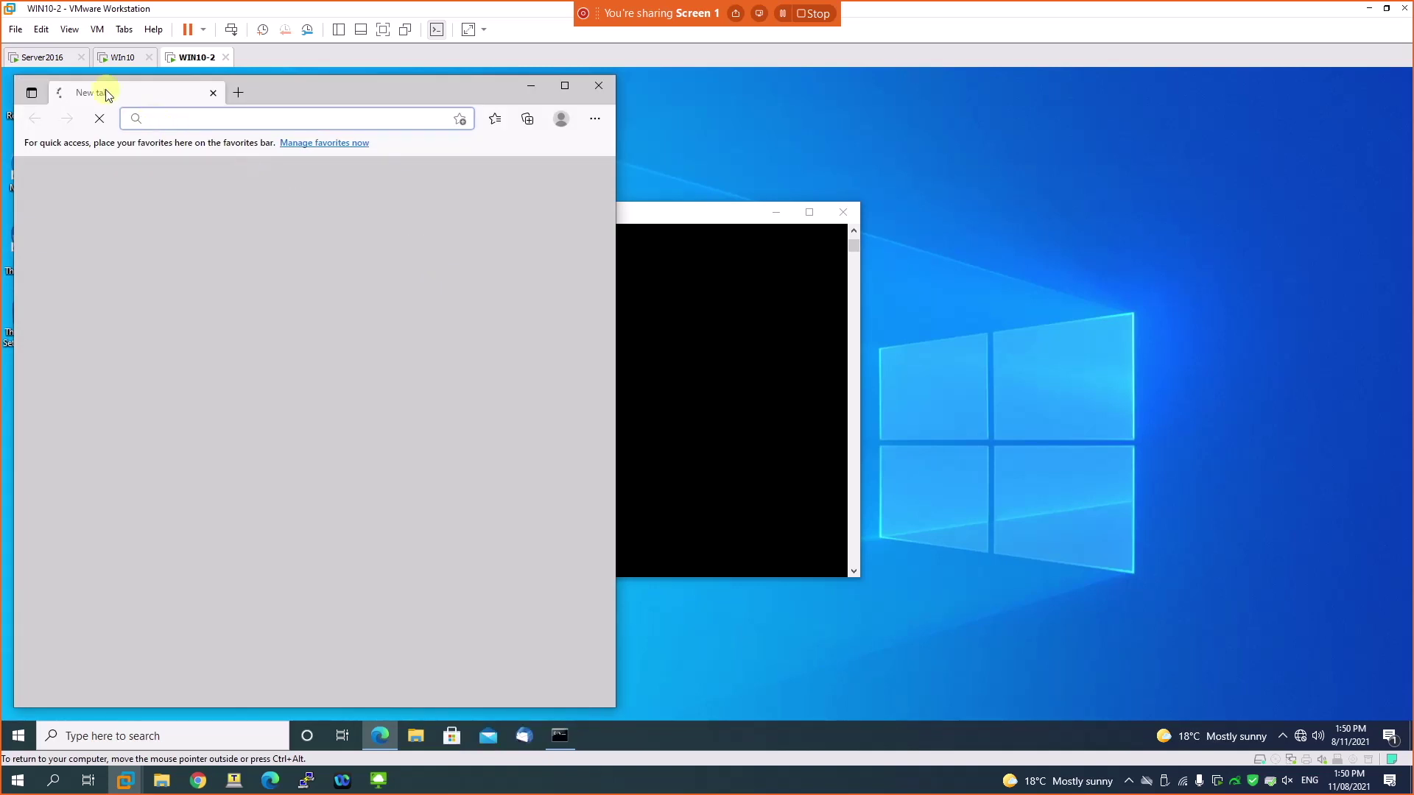
{"action": "left_click", "coordinate": [183, 120]}
{"action": "type", "text": "wiresharkk"}
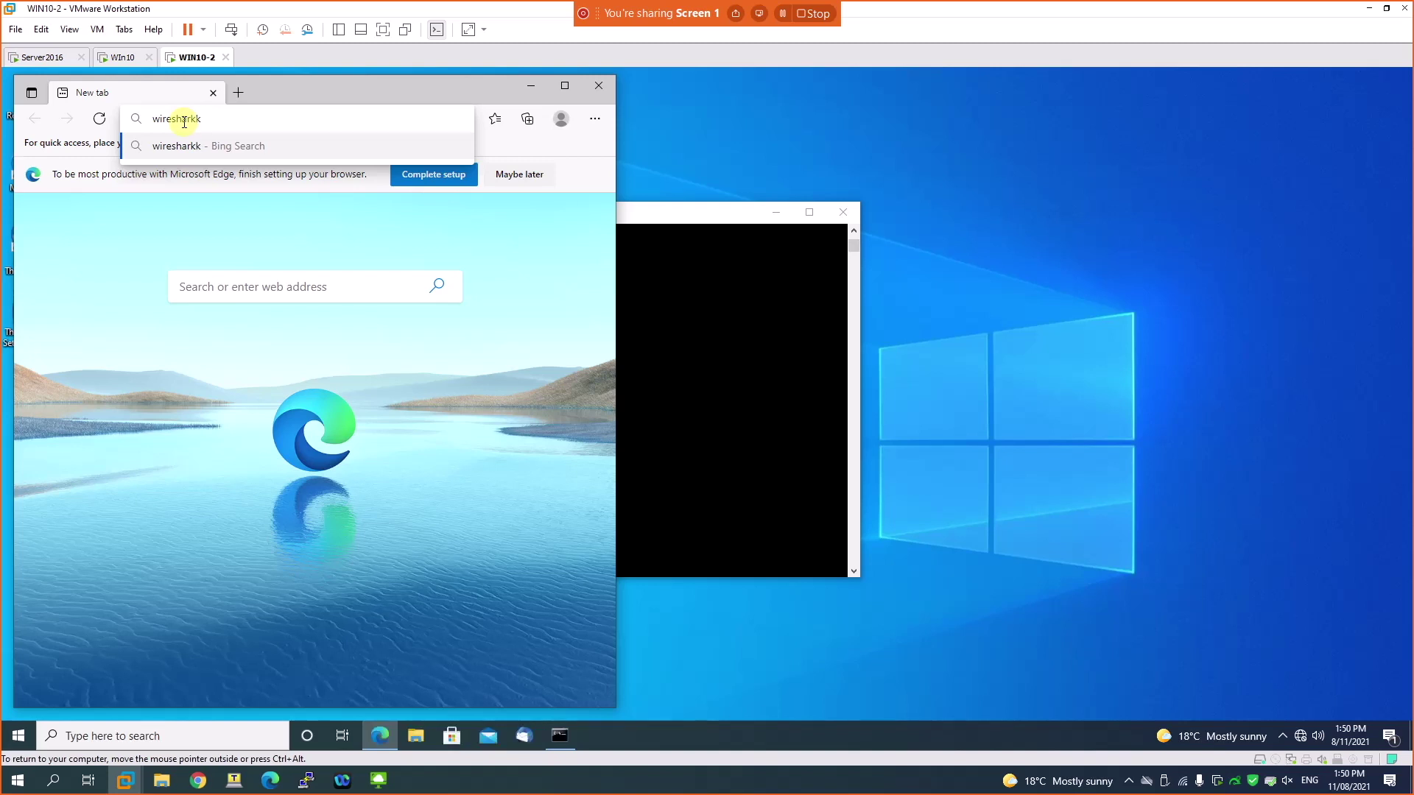
{"action": "left_click", "coordinate": [586, 89]}
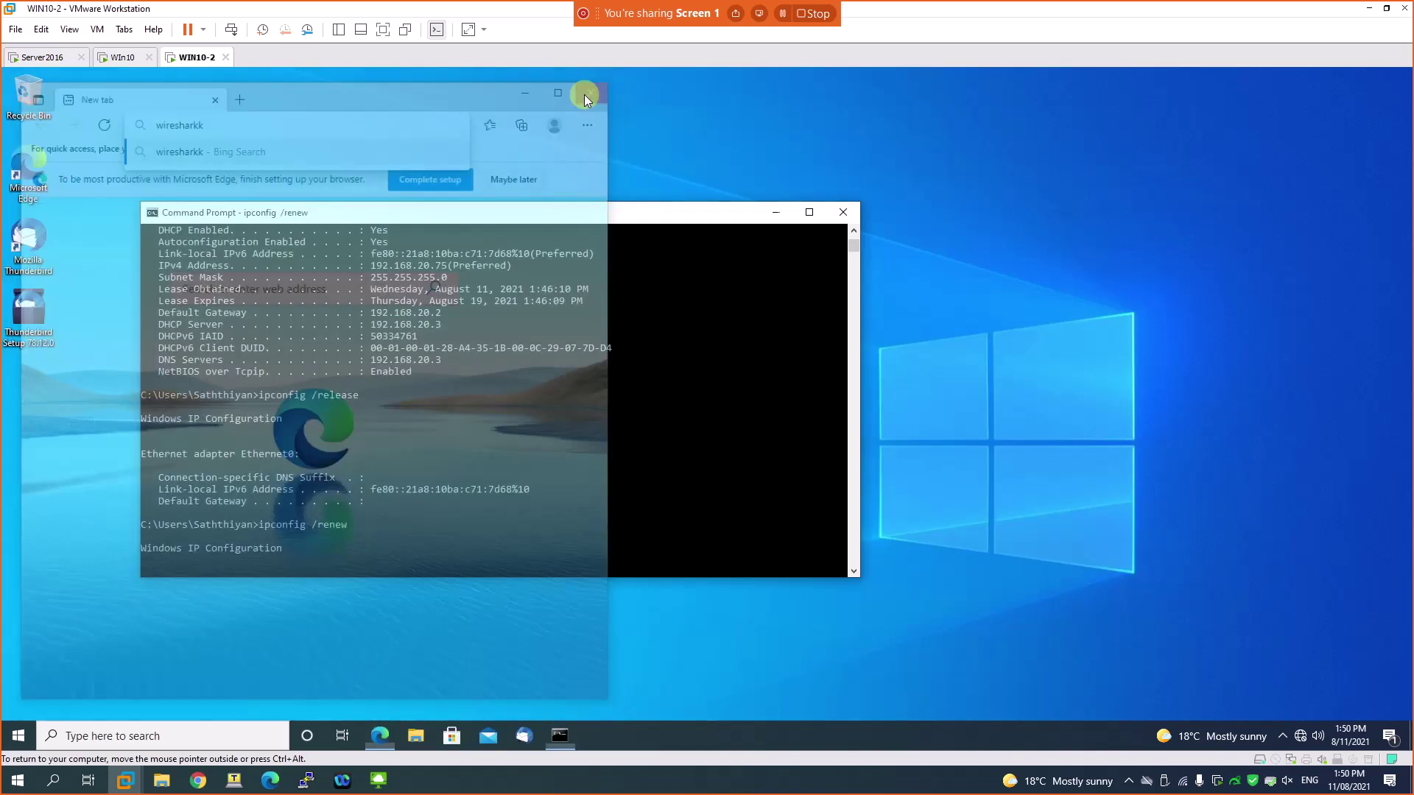
Step: Interrupt the pending ipconfig /renew command and return to an empty prompt on the WIN10-2 client
{"action": "left_click", "coordinate": [419, 466]}
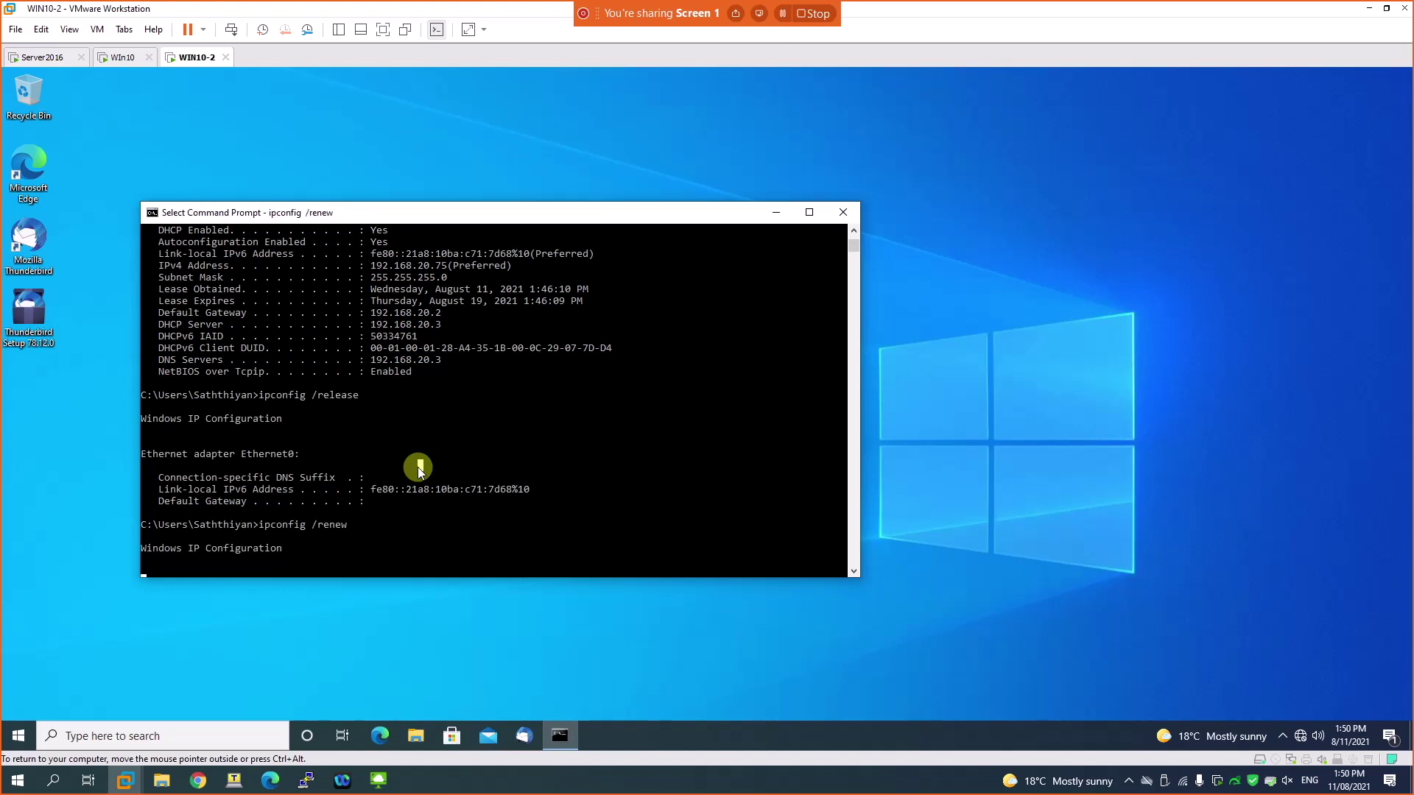
{"action": "key", "text": "ctrl+c"}
{"action": "key", "text": "ctrl+c"}
{"action": "key", "text": "Return"}
{"action": "key", "text": "Return"}
{"action": "key", "text": "Return"}
{"action": "key", "text": "Return"}
{"action": "key", "text": "Return"}
{"action": "key", "text": "Return"}
{"action": "key", "text": "Return"}
{"action": "key", "text": "Return"}
{"action": "key", "text": "Return"}
{"action": "key", "text": "Return"}
{"action": "key", "text": "Return"}
{"action": "key", "text": "Return"}
{"action": "key", "text": "Return"}
{"action": "key", "text": "Return"}
{"action": "key", "text": "Return"}
{"action": "key", "text": "Return"}
{"action": "key", "text": "Return"}
{"action": "key", "text": "Return"}
{"action": "key", "text": "Return"}
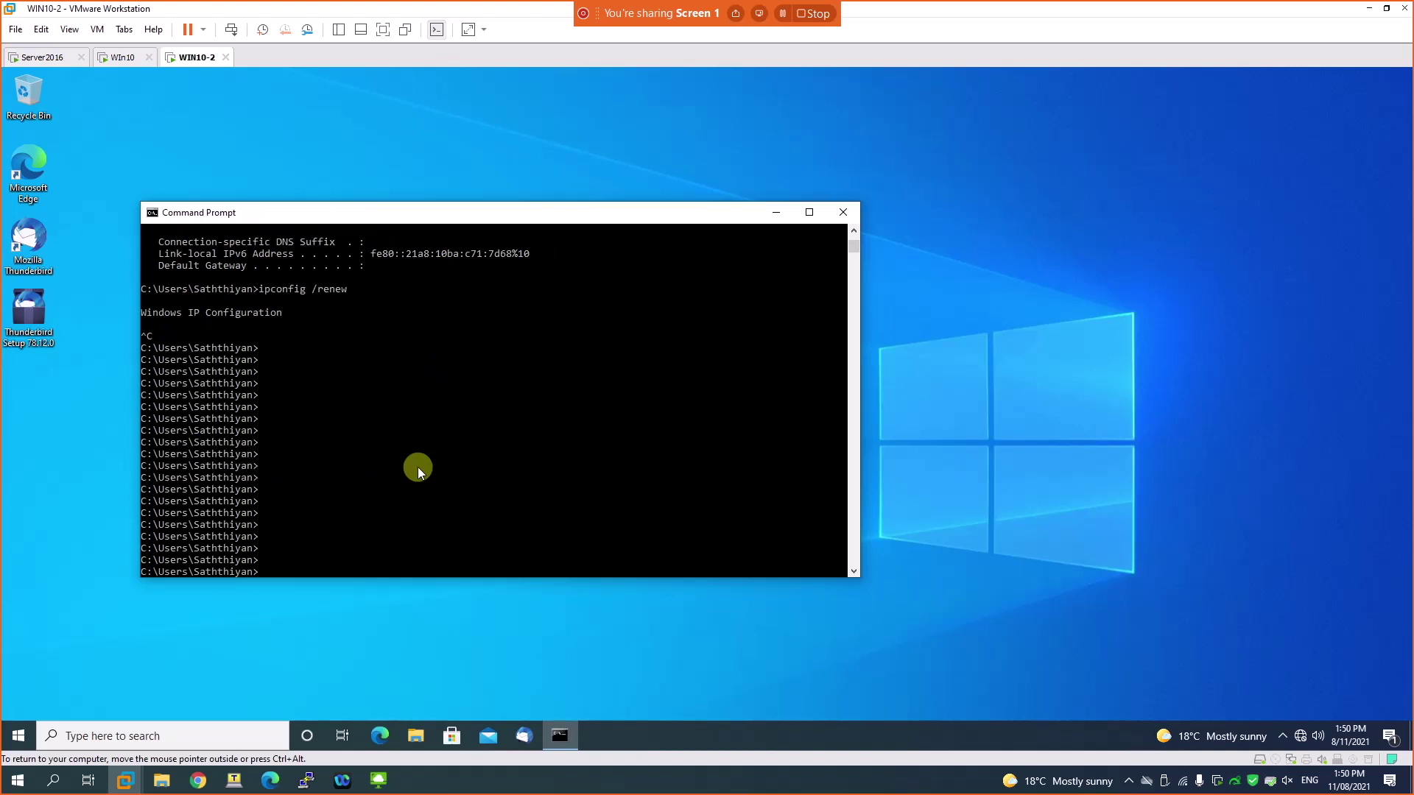
Step: Run ipconfig on the WIN10-2 client and examine its autoconfiguration IPv4 address and subnet mask
{"action": "type", "text": "ipconfig"}
{"action": "key", "text": "Return"}
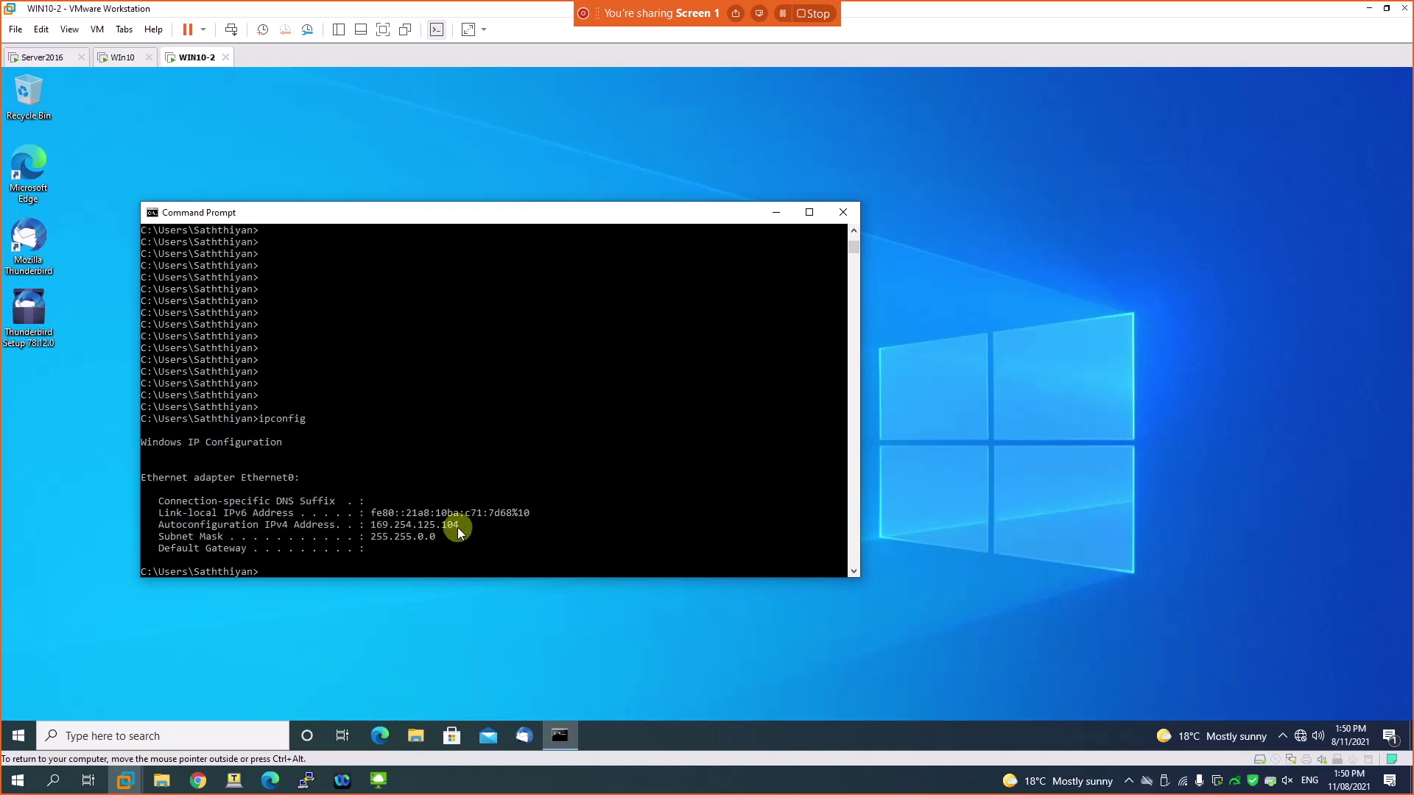
{"action": "left_click_drag", "start_coordinate": [462, 540], "coordinate": [174, 488]}
{"action": "left_click", "coordinate": [395, 515]}
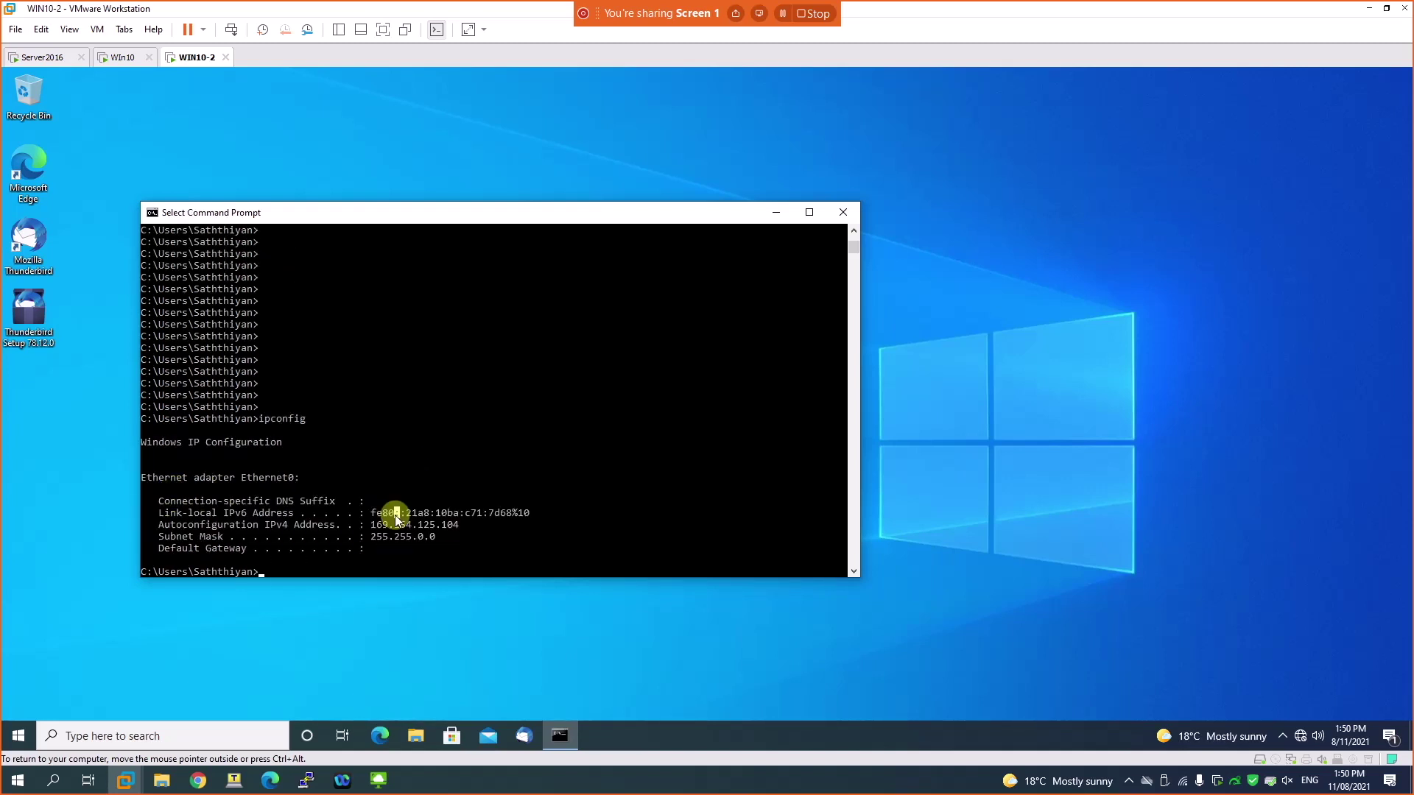
{"action": "left_click_drag", "start_coordinate": [367, 525], "coordinate": [479, 536]}
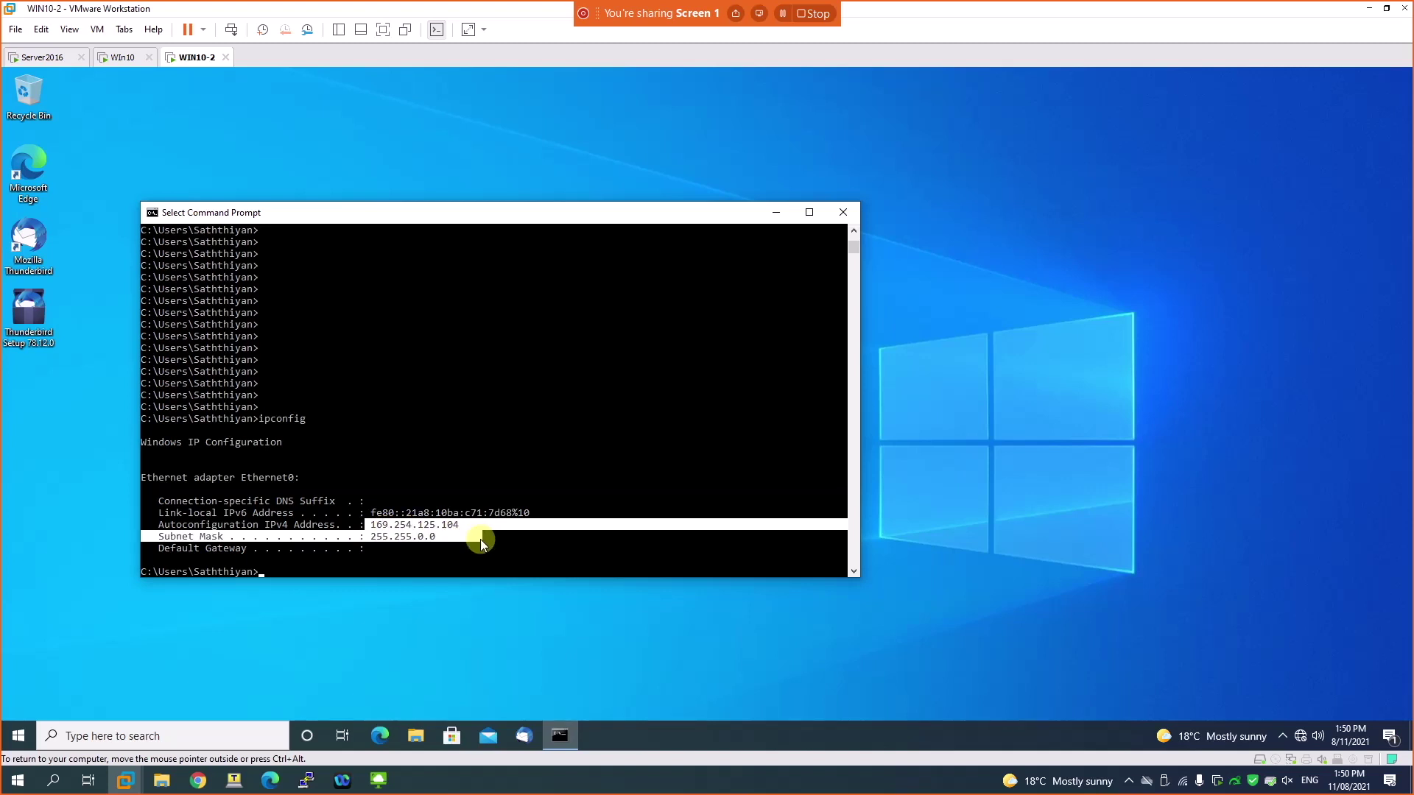
{"action": "left_click", "coordinate": [479, 539]}
{"action": "left_click_drag", "start_coordinate": [438, 537], "coordinate": [162, 506]}
{"action": "left_click", "coordinate": [368, 525]}
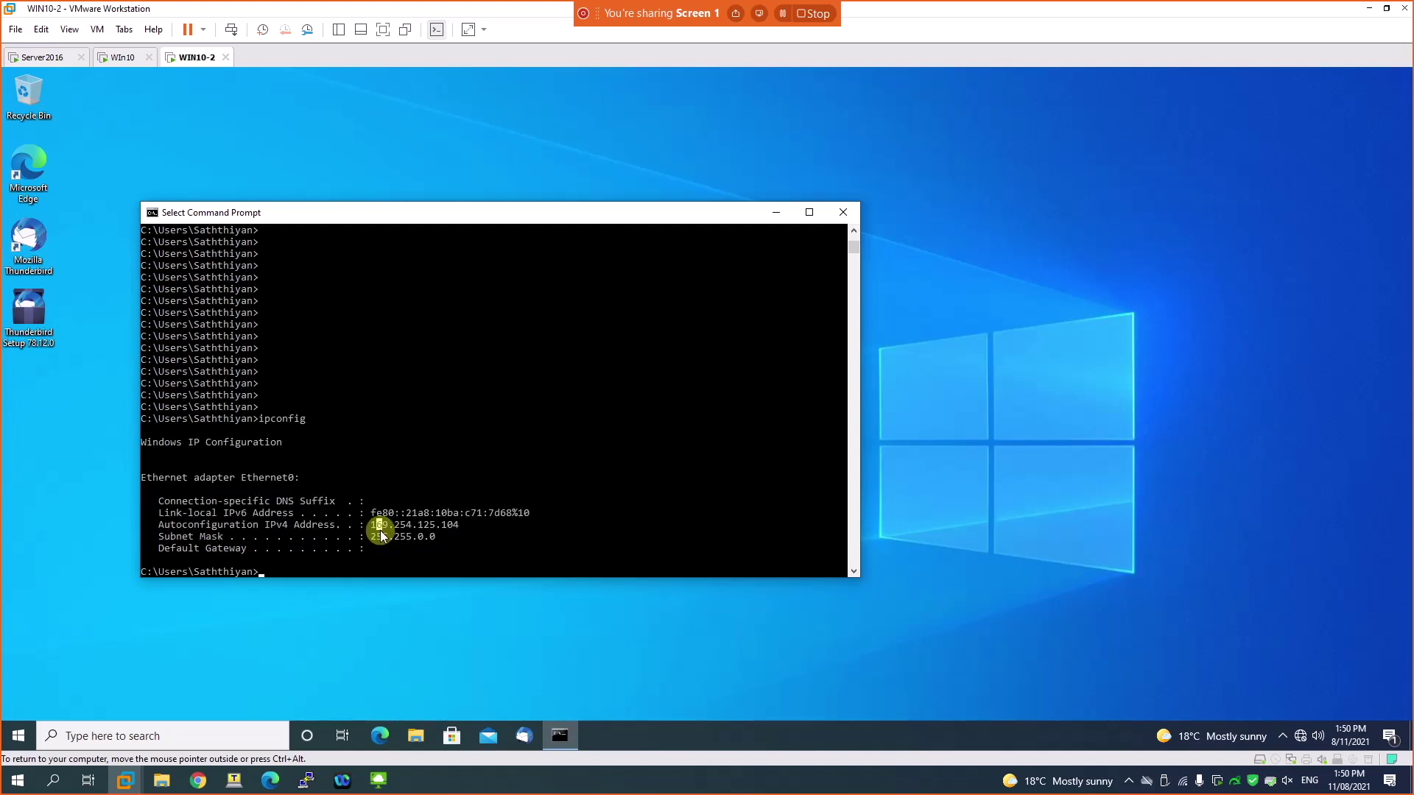
{"action": "left_click_drag", "start_coordinate": [370, 524], "coordinate": [450, 528]}
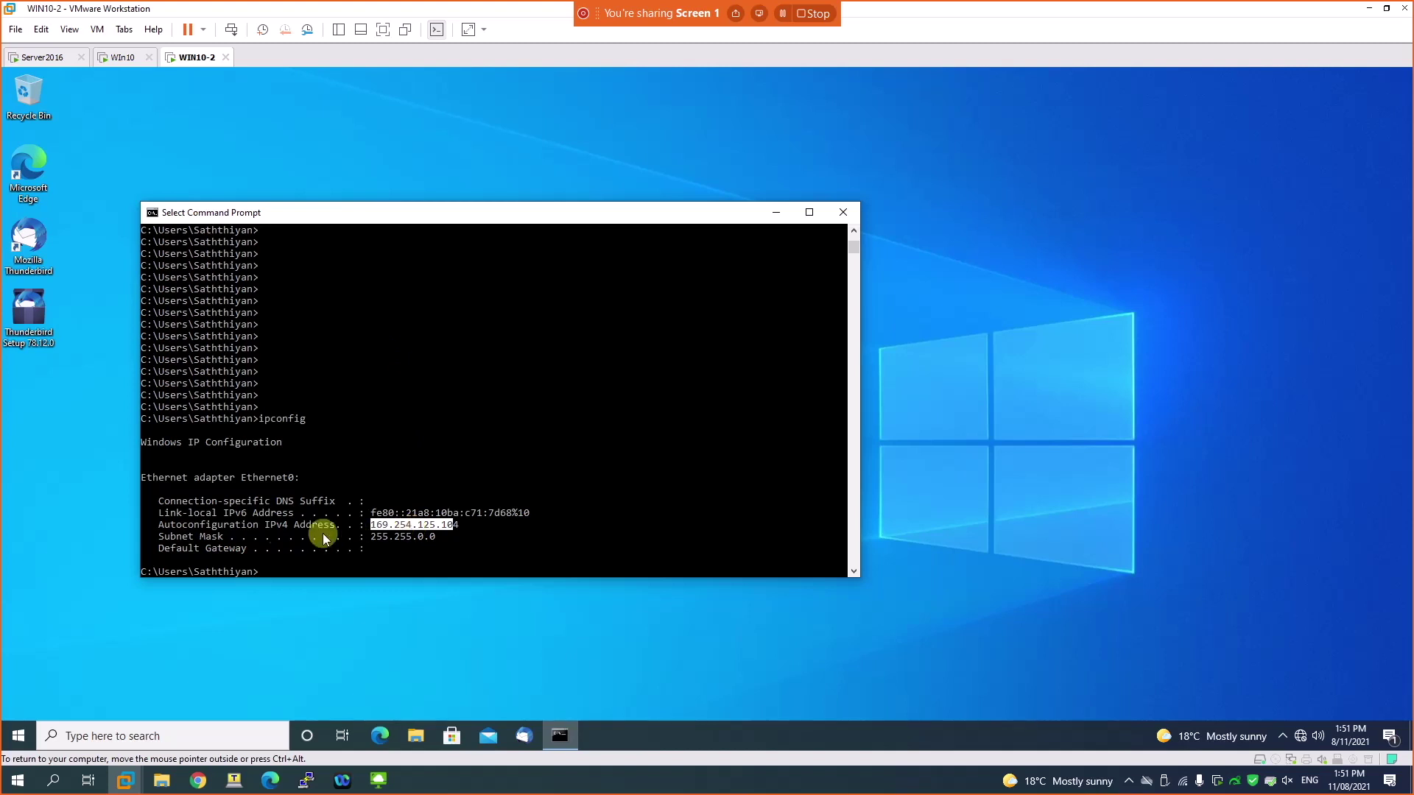
{"action": "left_click_drag", "start_coordinate": [158, 524], "coordinate": [261, 525]}
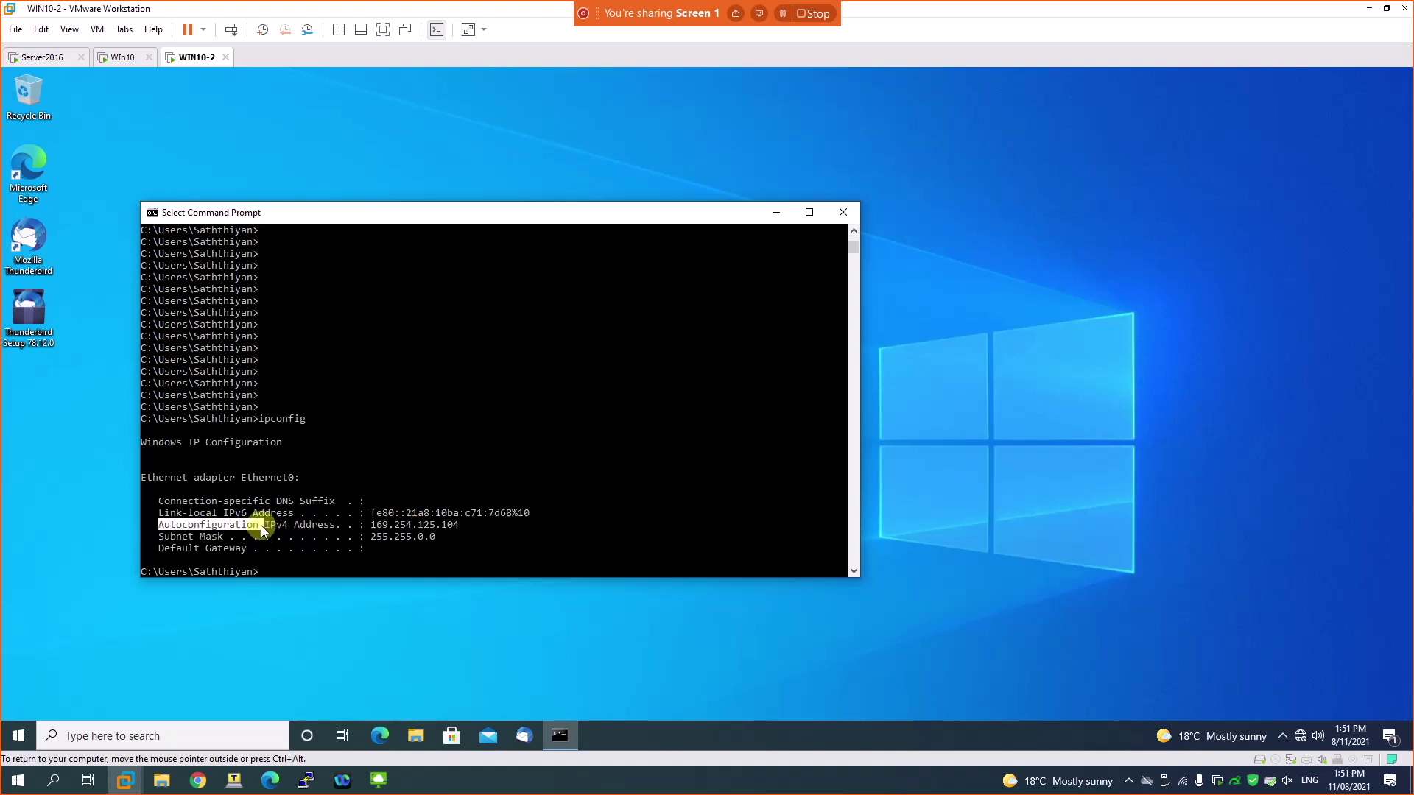
{"action": "left_click_drag", "start_coordinate": [373, 525], "coordinate": [433, 530]}
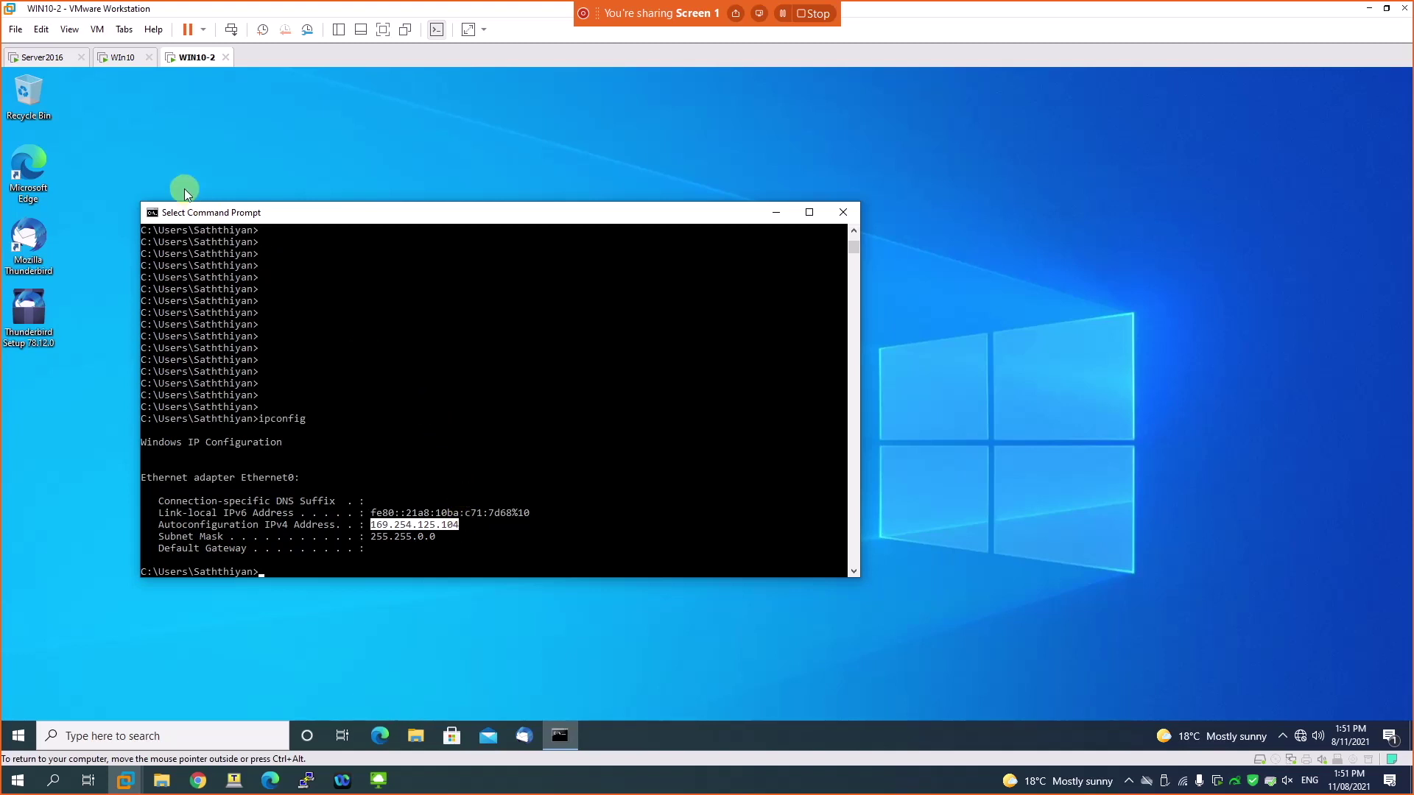
Step: Switch to the Win10 client and view the network connection details of its Ethernet0 adapter
{"action": "left_click", "coordinate": [123, 57]}
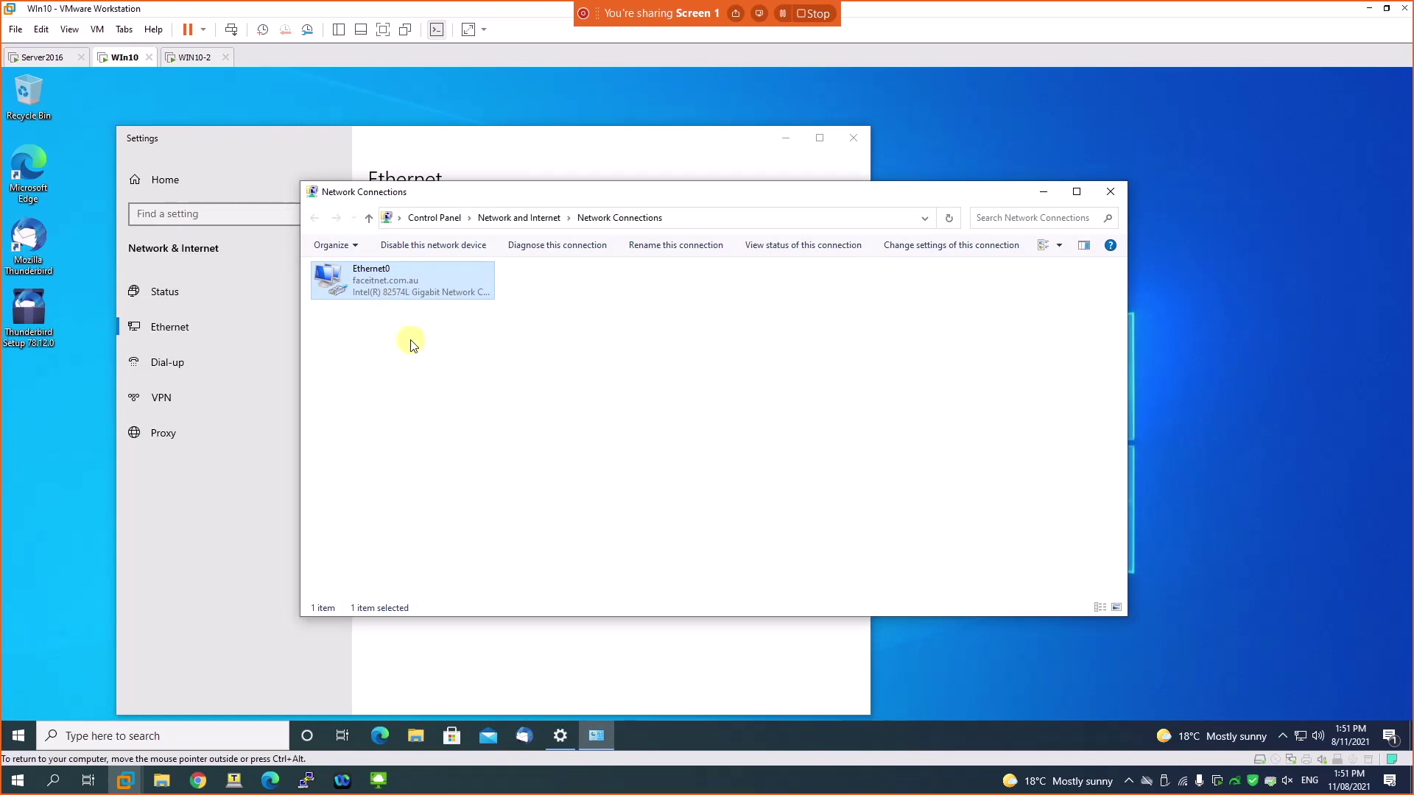
{"action": "right_click", "coordinate": [396, 290]}
{"action": "left_click", "coordinate": [419, 316]}
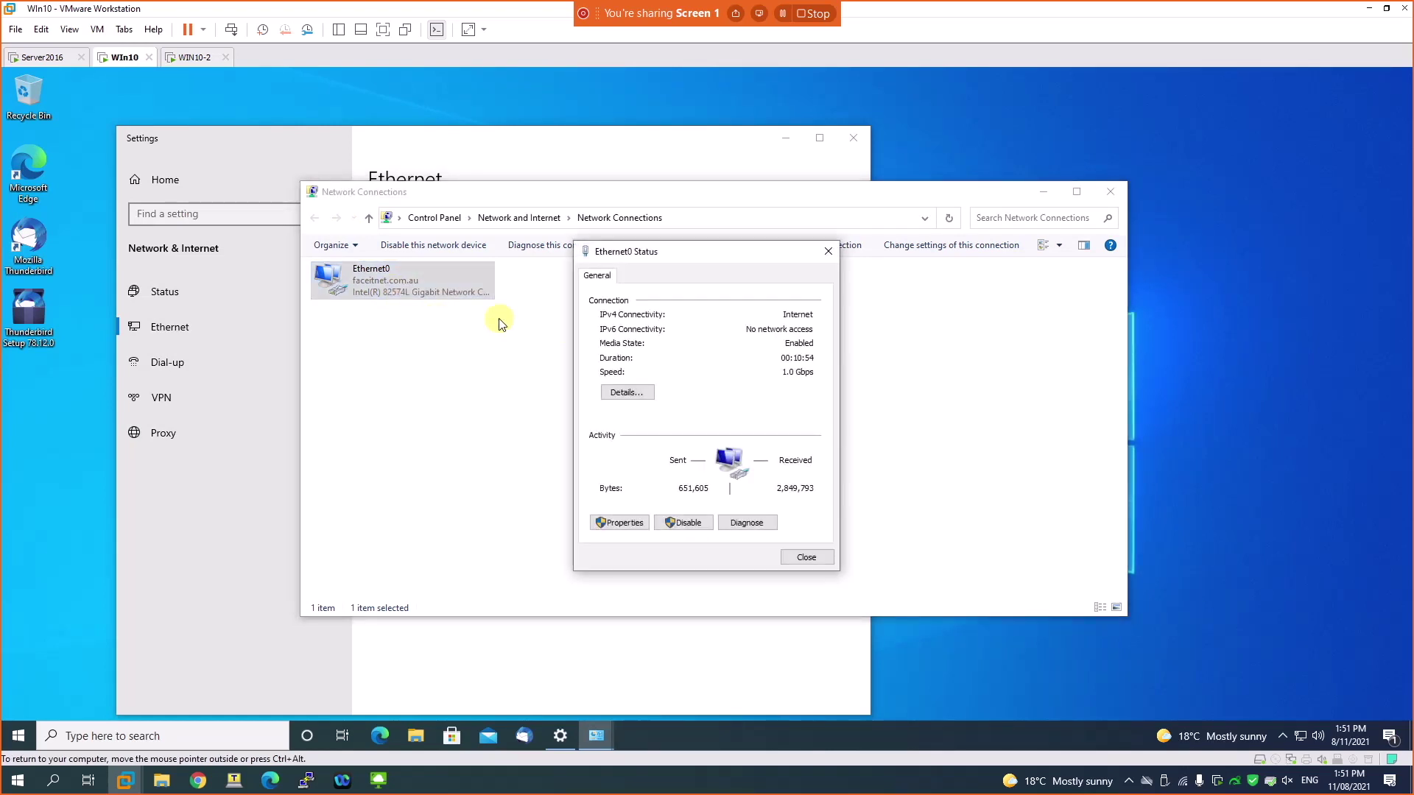
{"action": "left_click", "coordinate": [627, 392]}
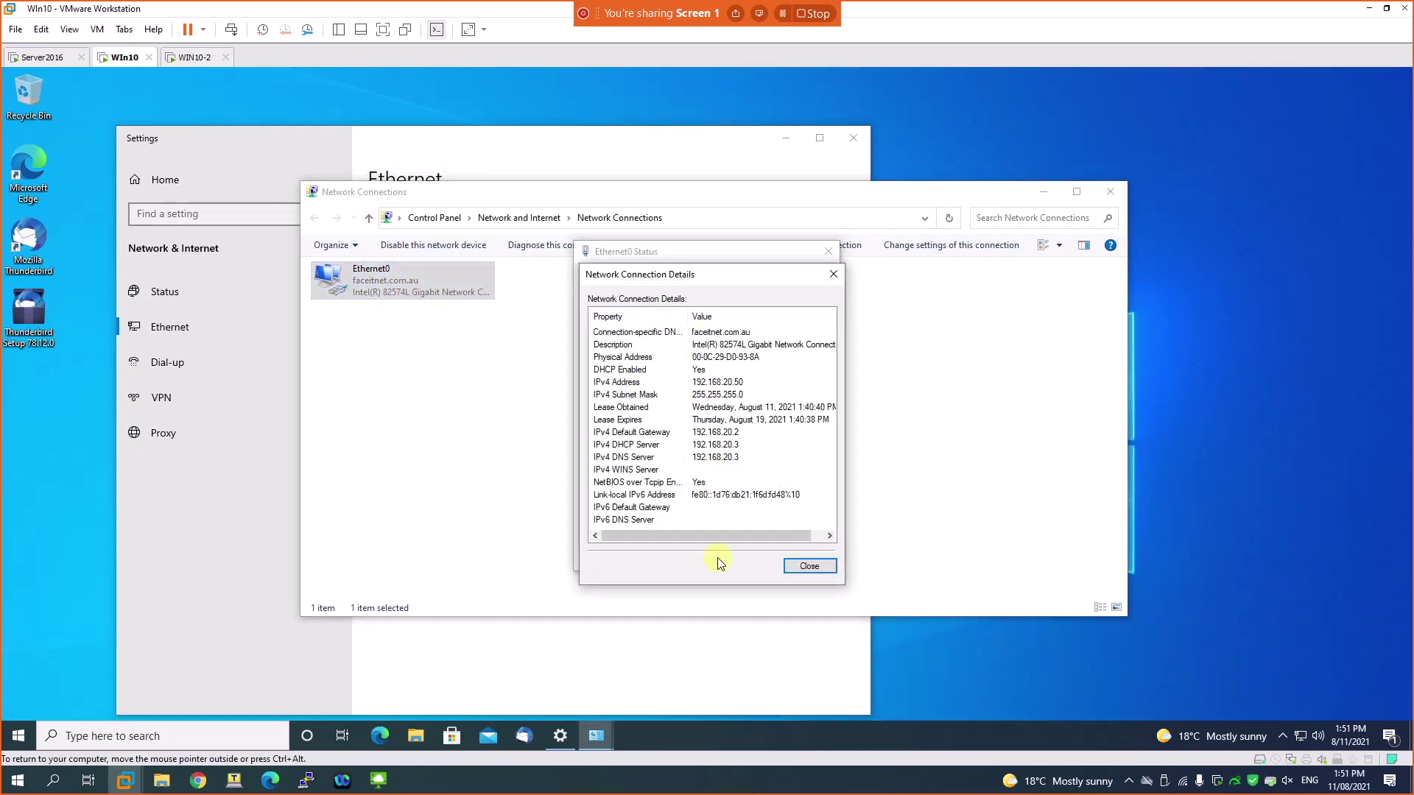
Step: On the WIN10-2 client, open the Ethernet0 adapter's status and examine its network connection details, including the DNS server entries
{"action": "left_click", "coordinate": [197, 57]}
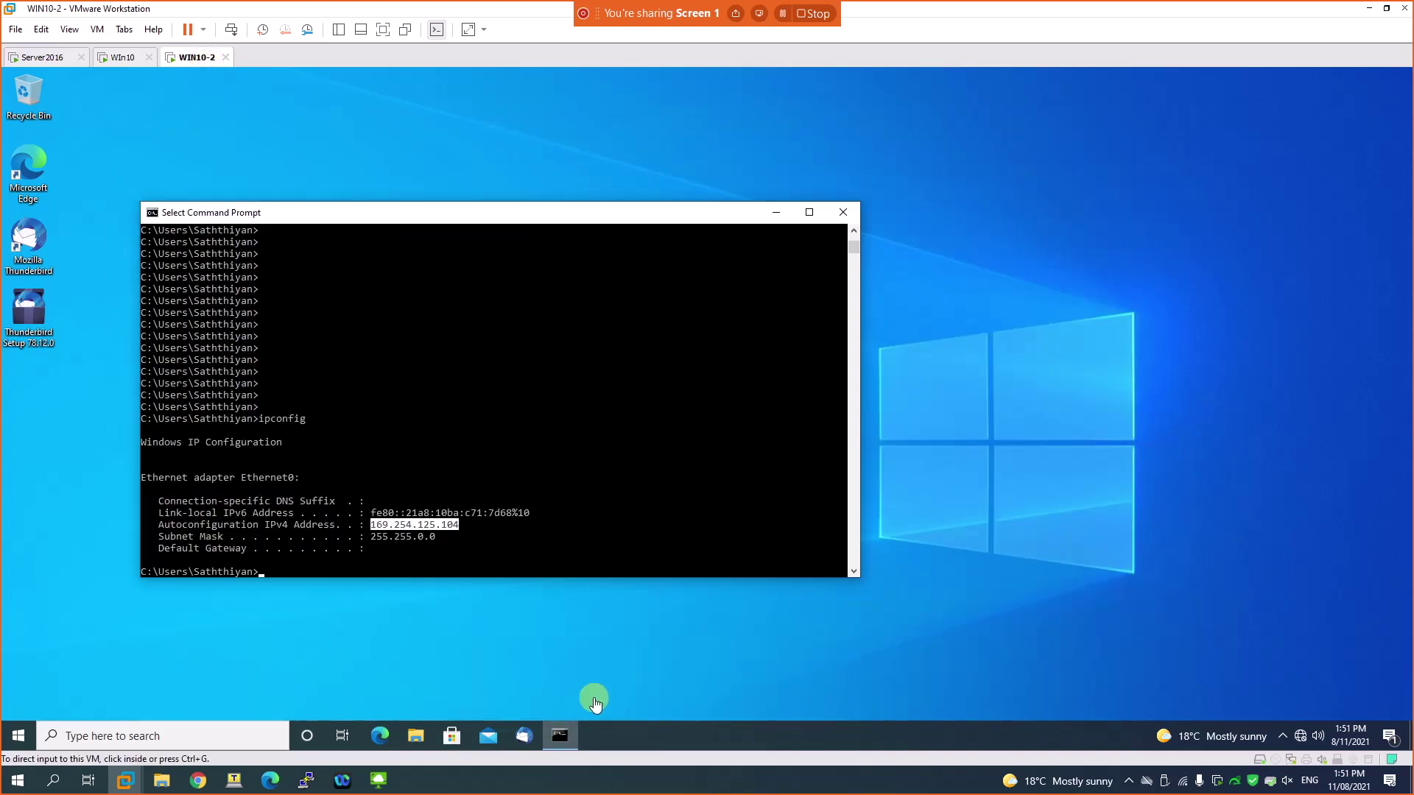
{"action": "right_click", "coordinate": [1308, 737]}
{"action": "left_click", "coordinate": [1285, 718]}
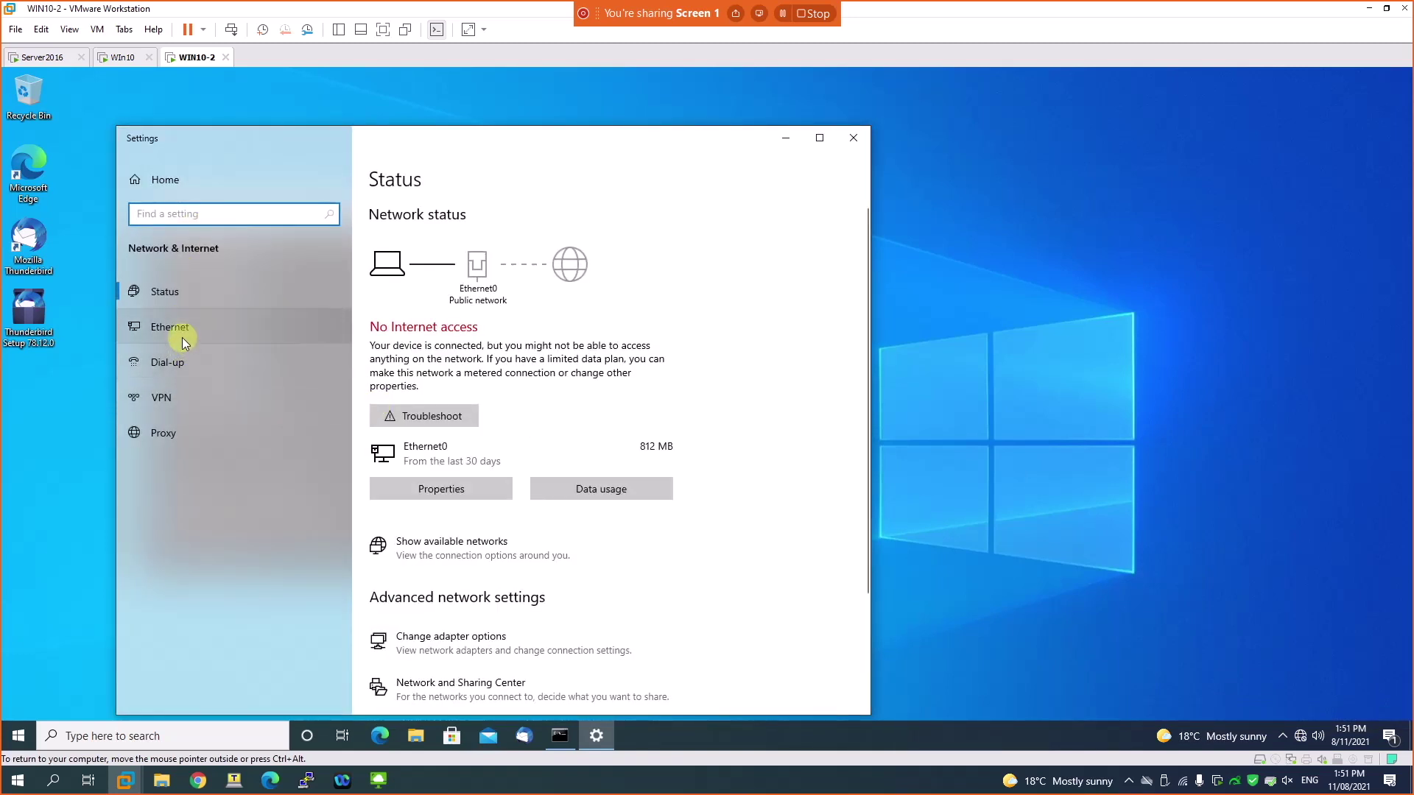
{"action": "left_click", "coordinate": [182, 338]}
{"action": "left_click", "coordinate": [404, 319]}
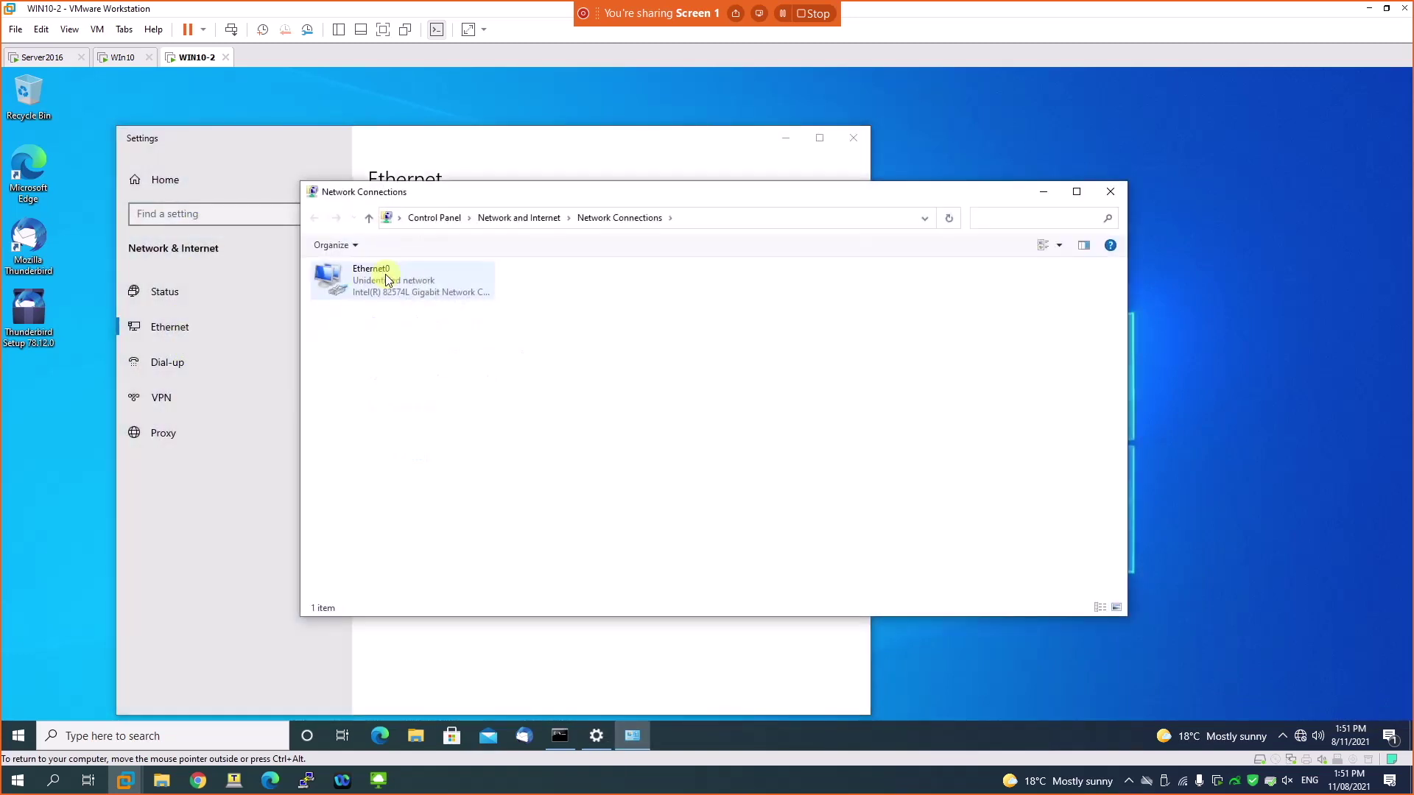
{"action": "right_click", "coordinate": [387, 280]}
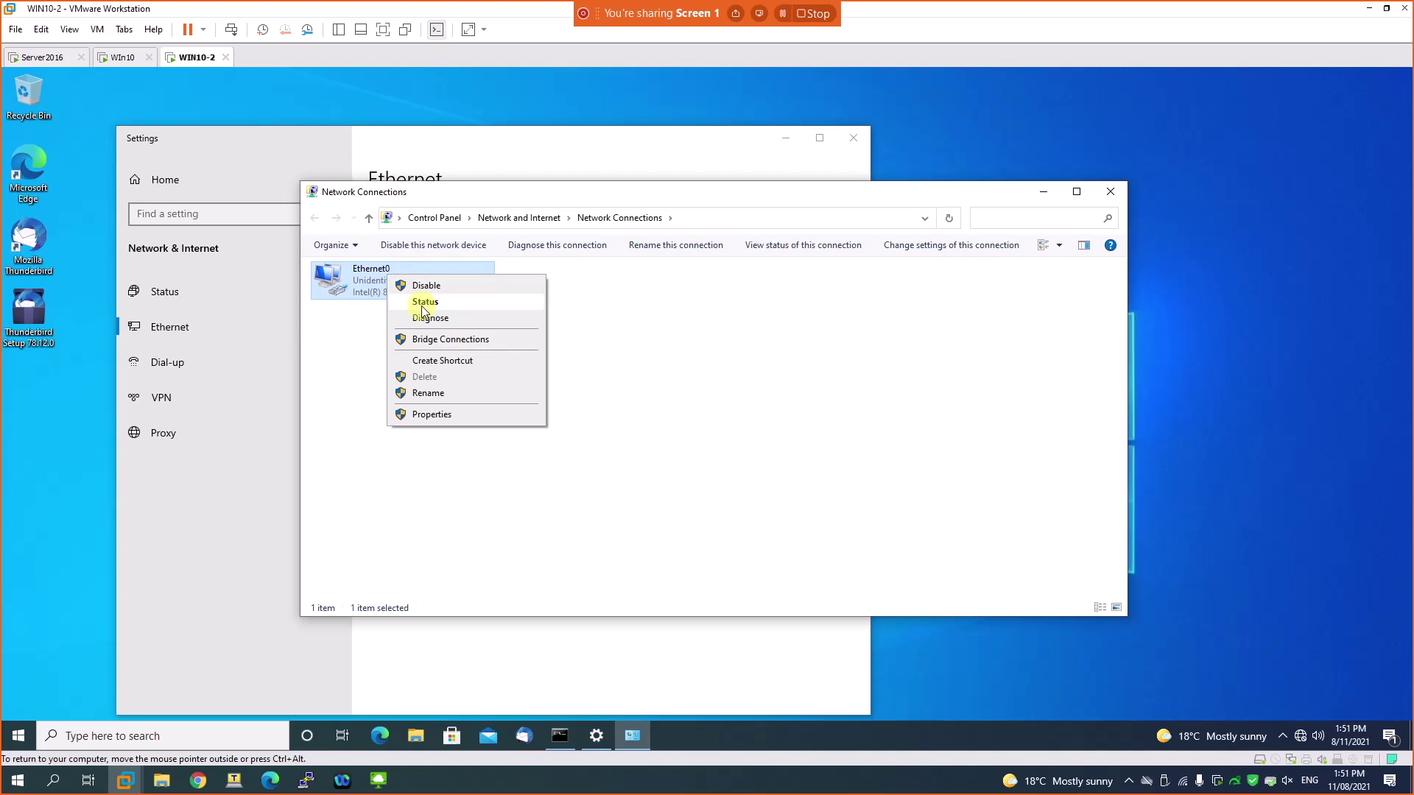
{"action": "left_click", "coordinate": [425, 302]}
{"action": "left_click", "coordinate": [626, 395]}
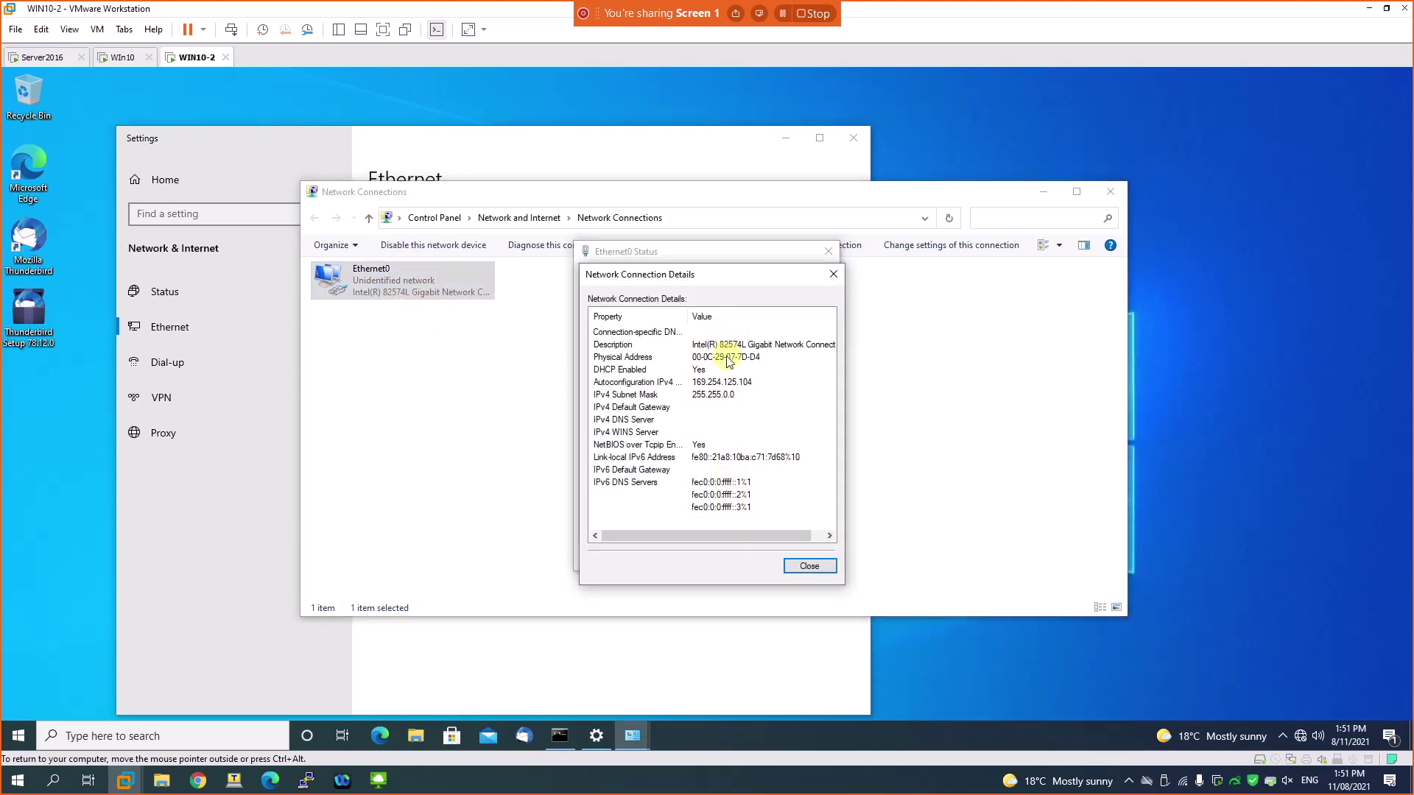
{"action": "left_click", "coordinate": [717, 484]}
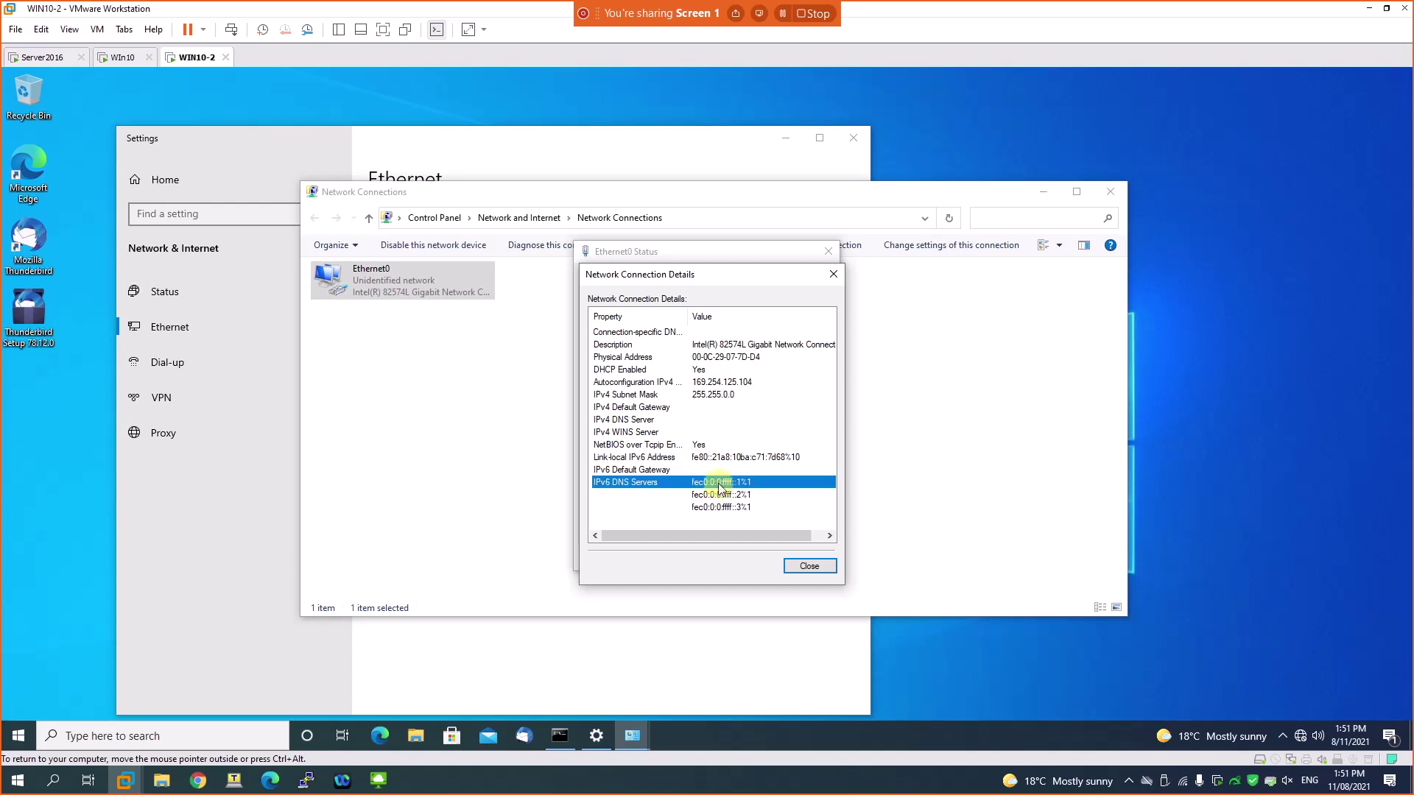
Step: Examine the link-local IPv6 address in the connection details, and close the details and the Ethernet0 status
{"action": "left_click", "coordinate": [715, 461]}
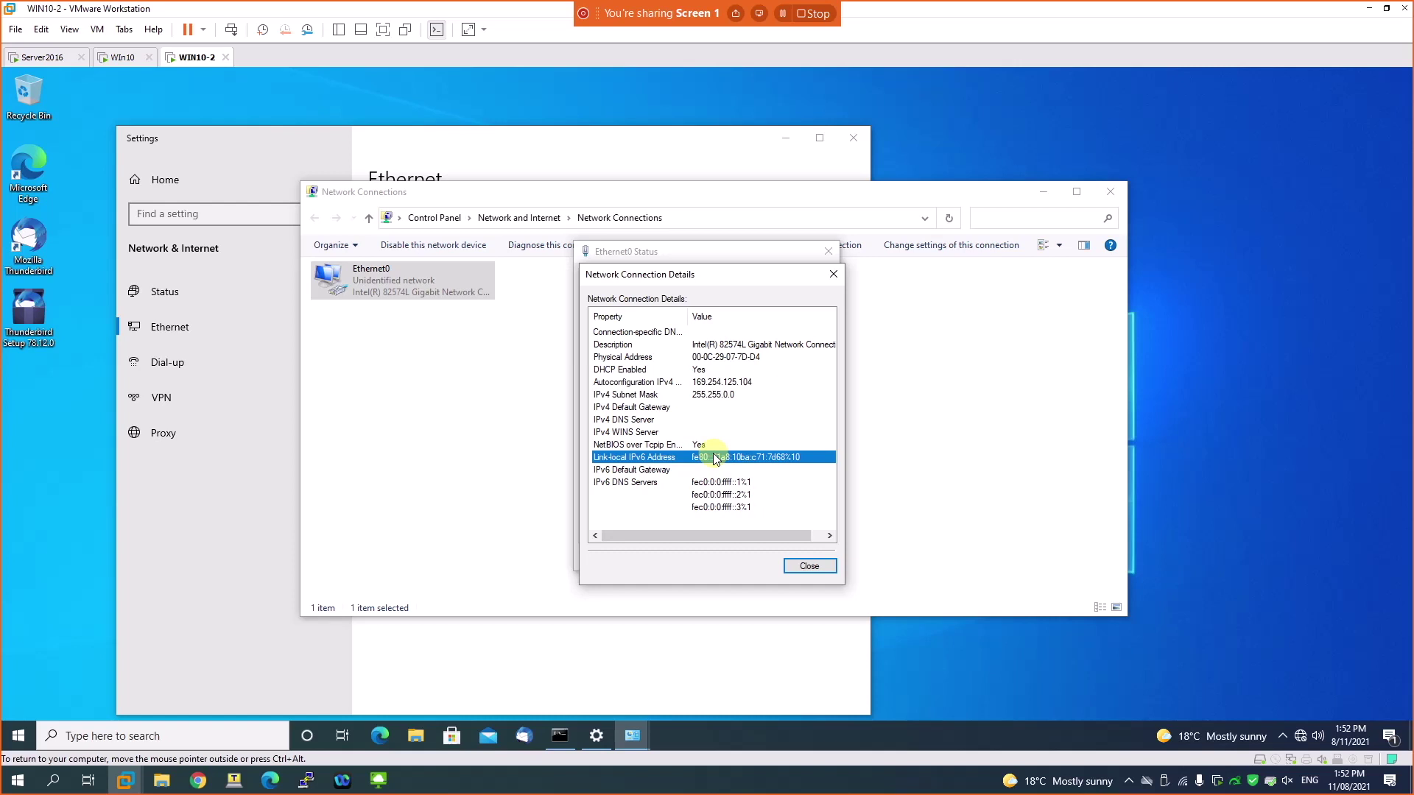
{"action": "left_click", "coordinate": [804, 568]}
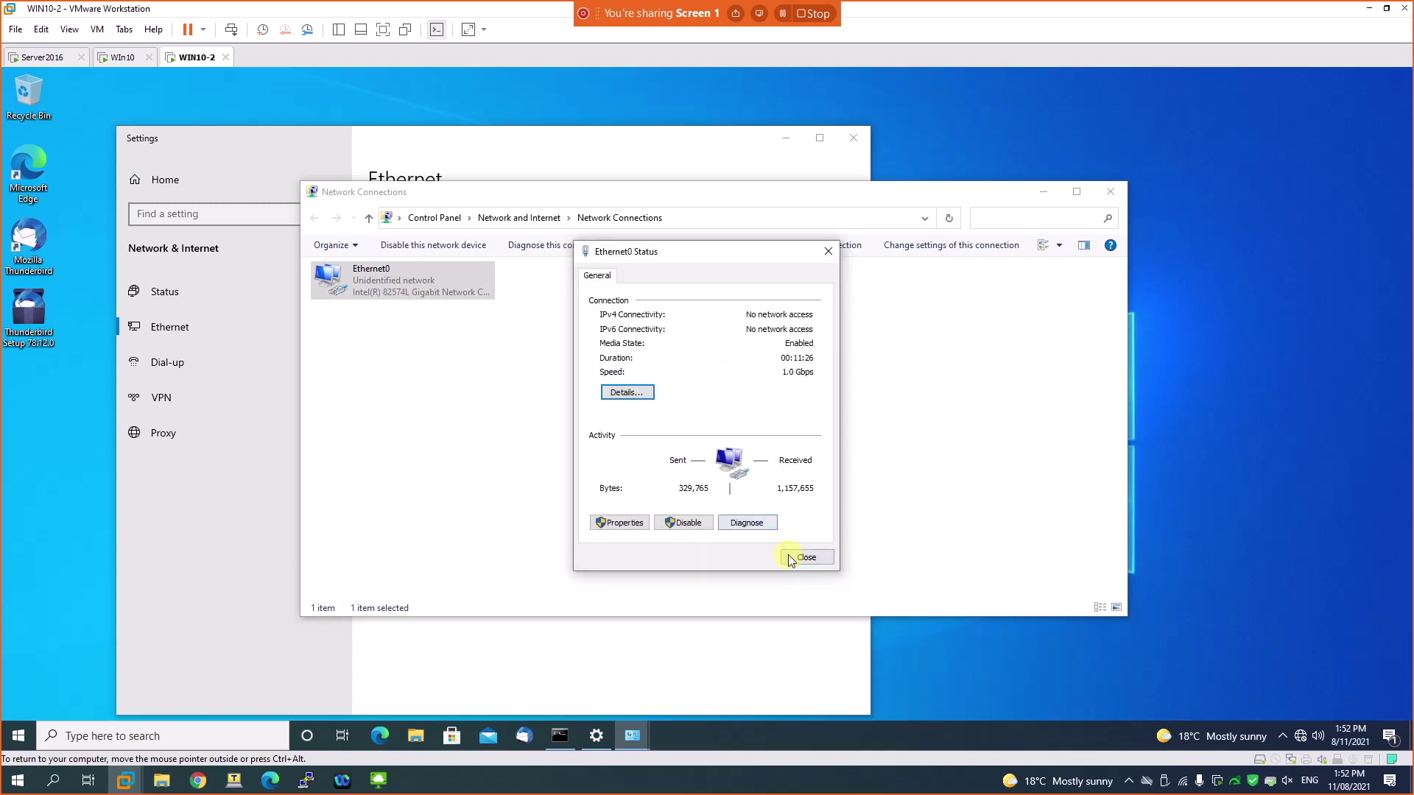
{"action": "left_click", "coordinate": [793, 560]}
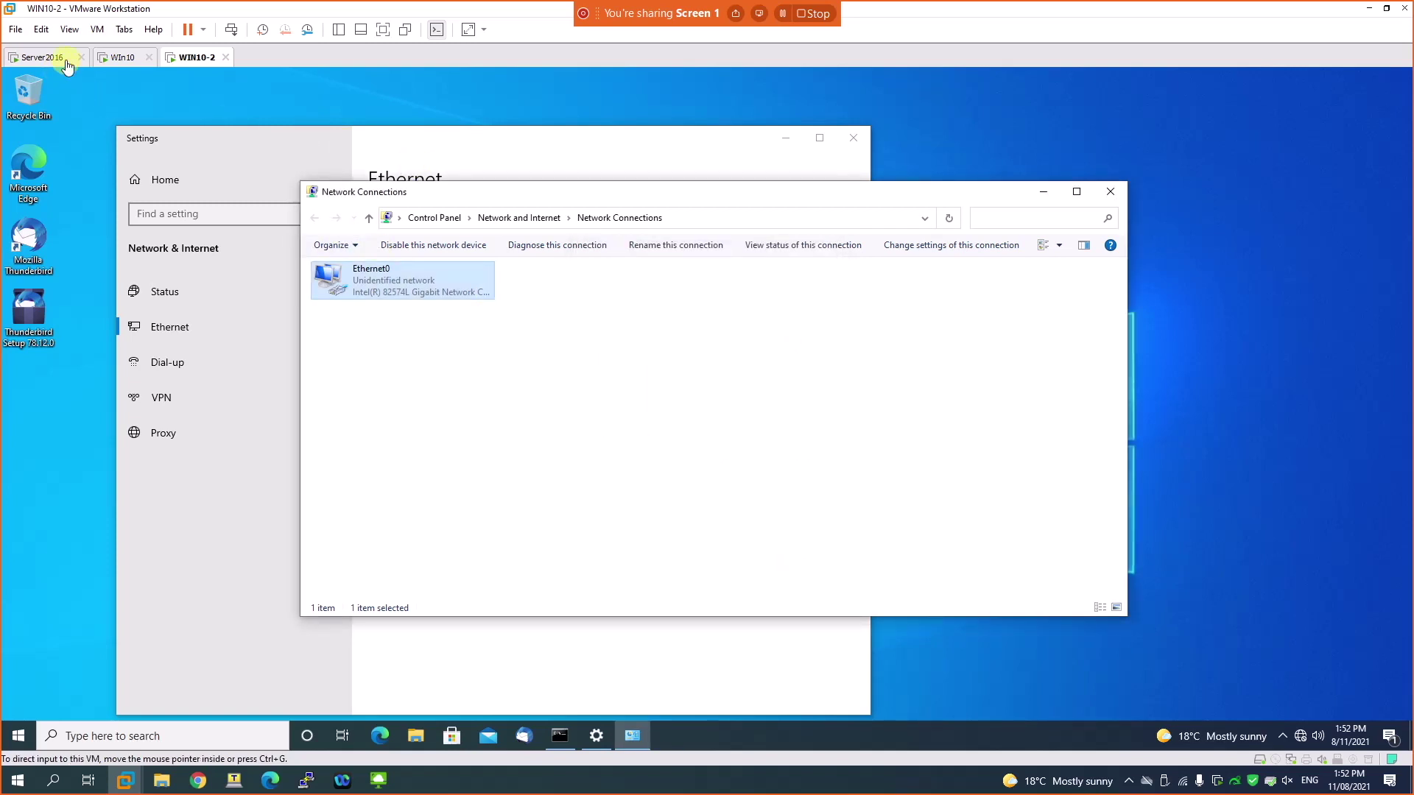
Step: Switch to the Server2016 machine and view the IPv4 scope's address pool and its configured scope options in DHCP
{"action": "left_click", "coordinate": [44, 57]}
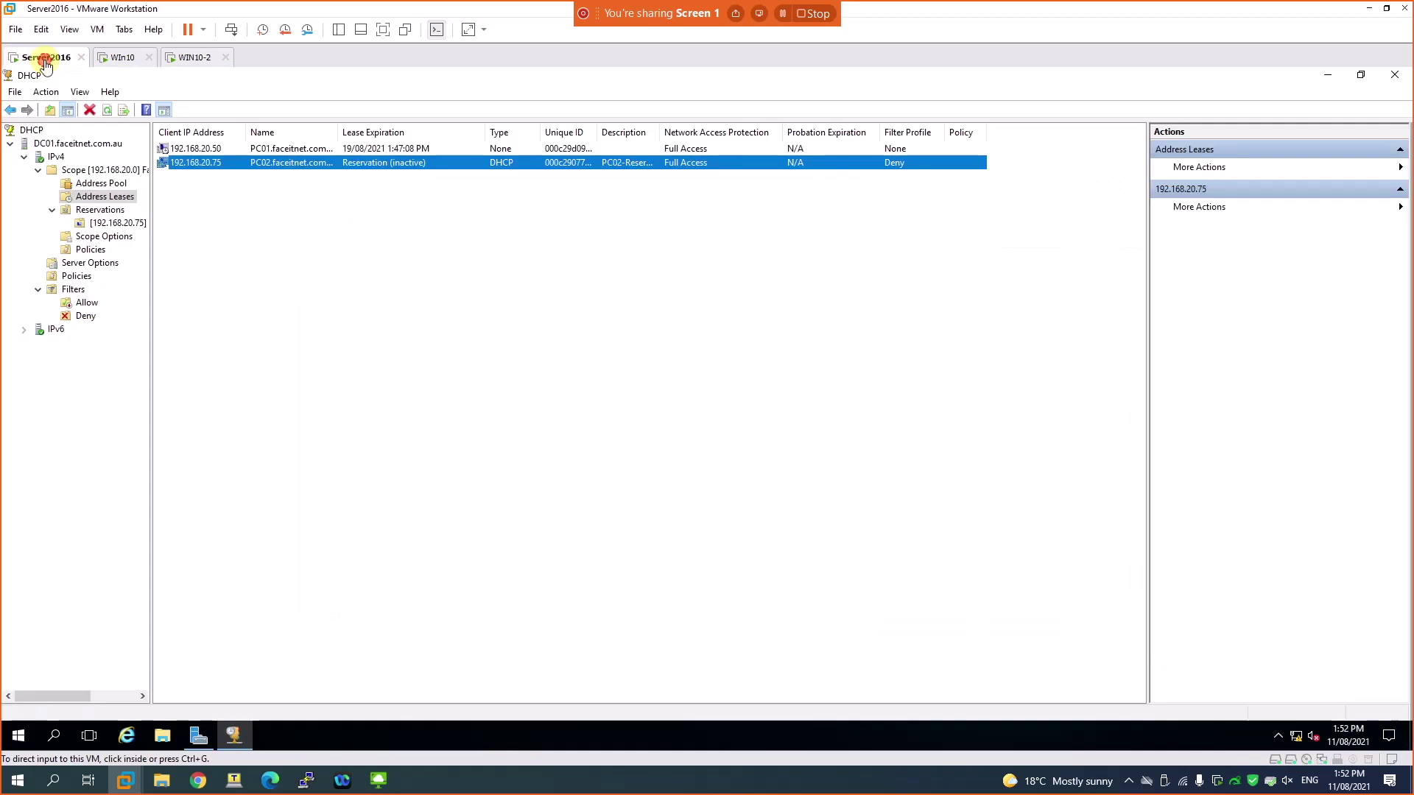
{"action": "left_click", "coordinate": [100, 184]}
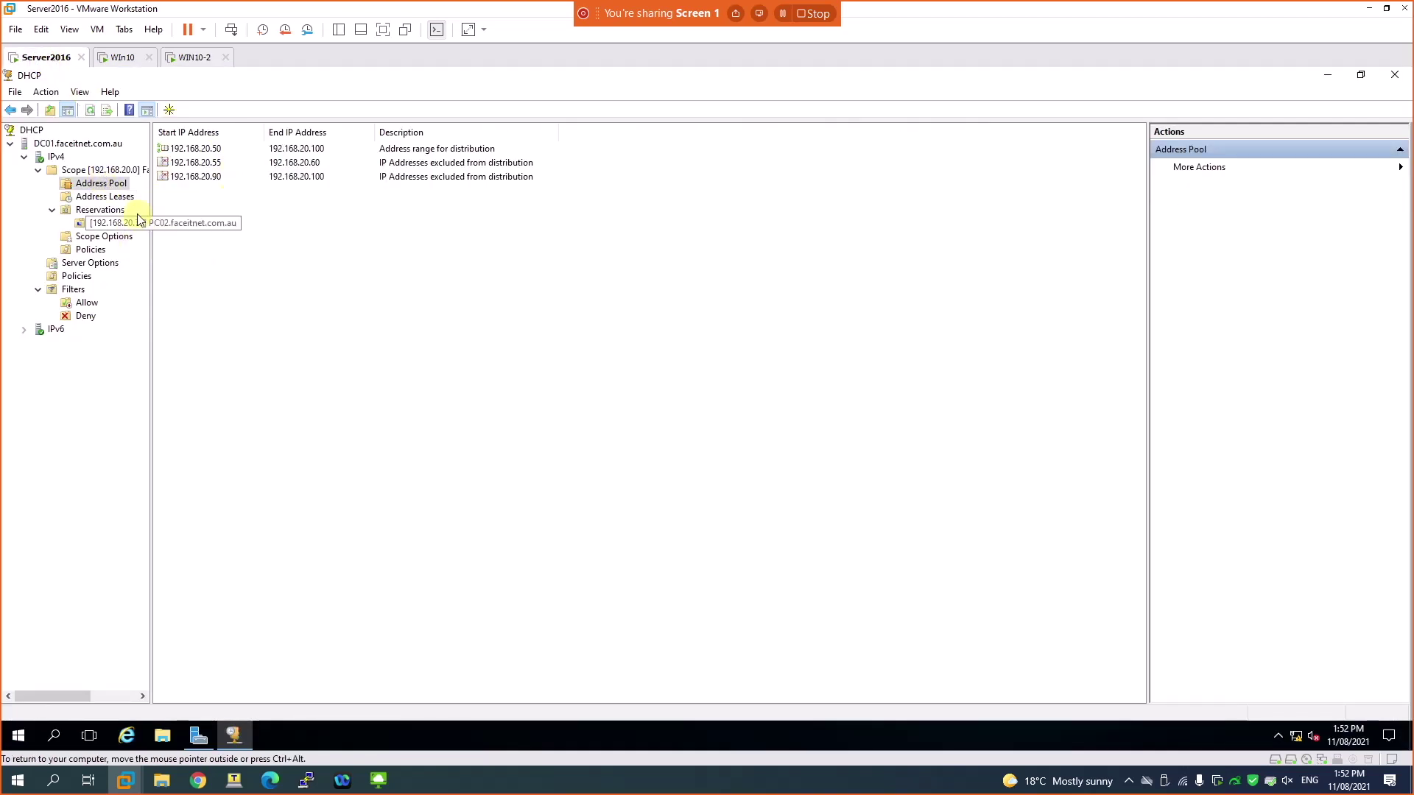
{"action": "left_click", "coordinate": [114, 237]}
Step: Try enabling the 004 Time Server option in the IPv4 scope's options configuration
{"action": "right_click", "coordinate": [196, 195]}
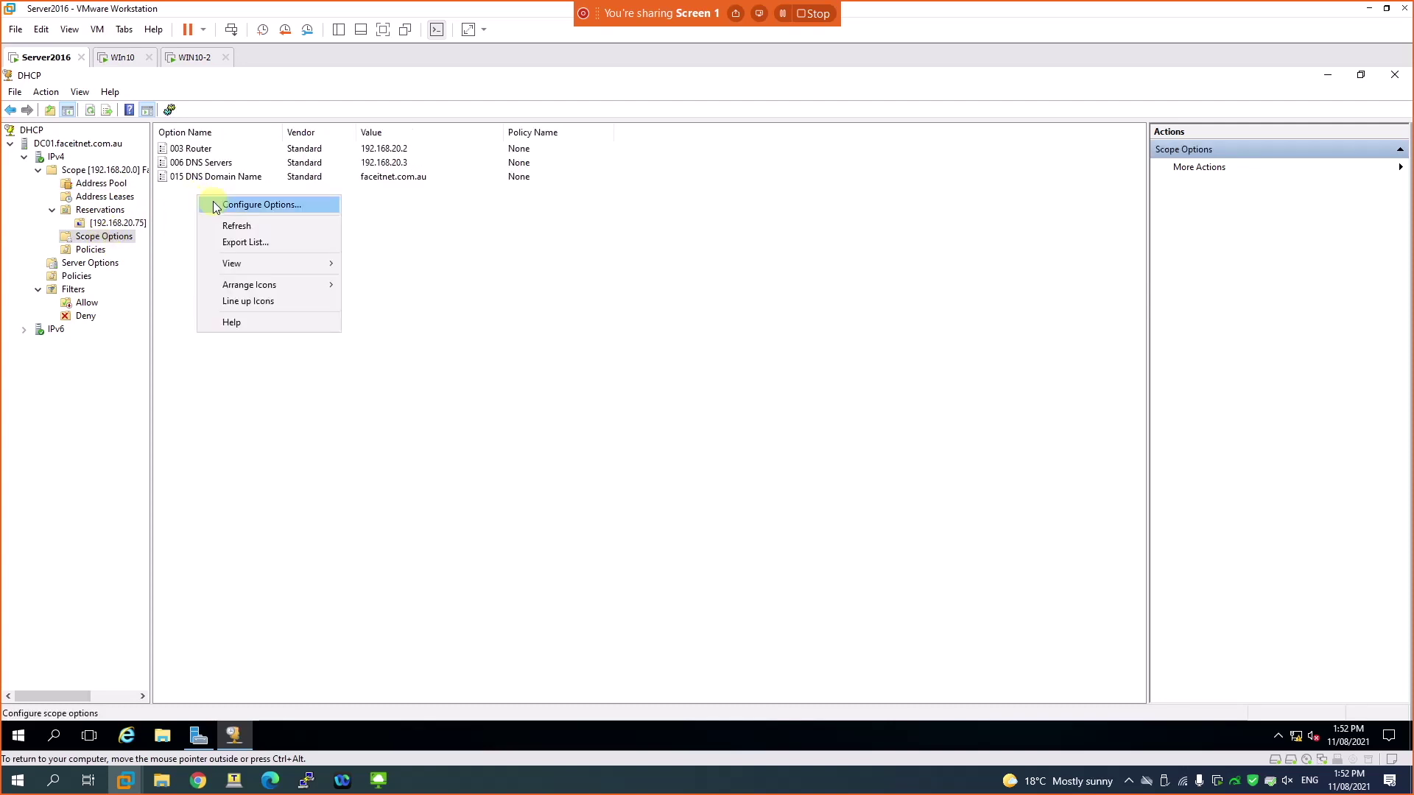
{"action": "left_click", "coordinate": [247, 205]}
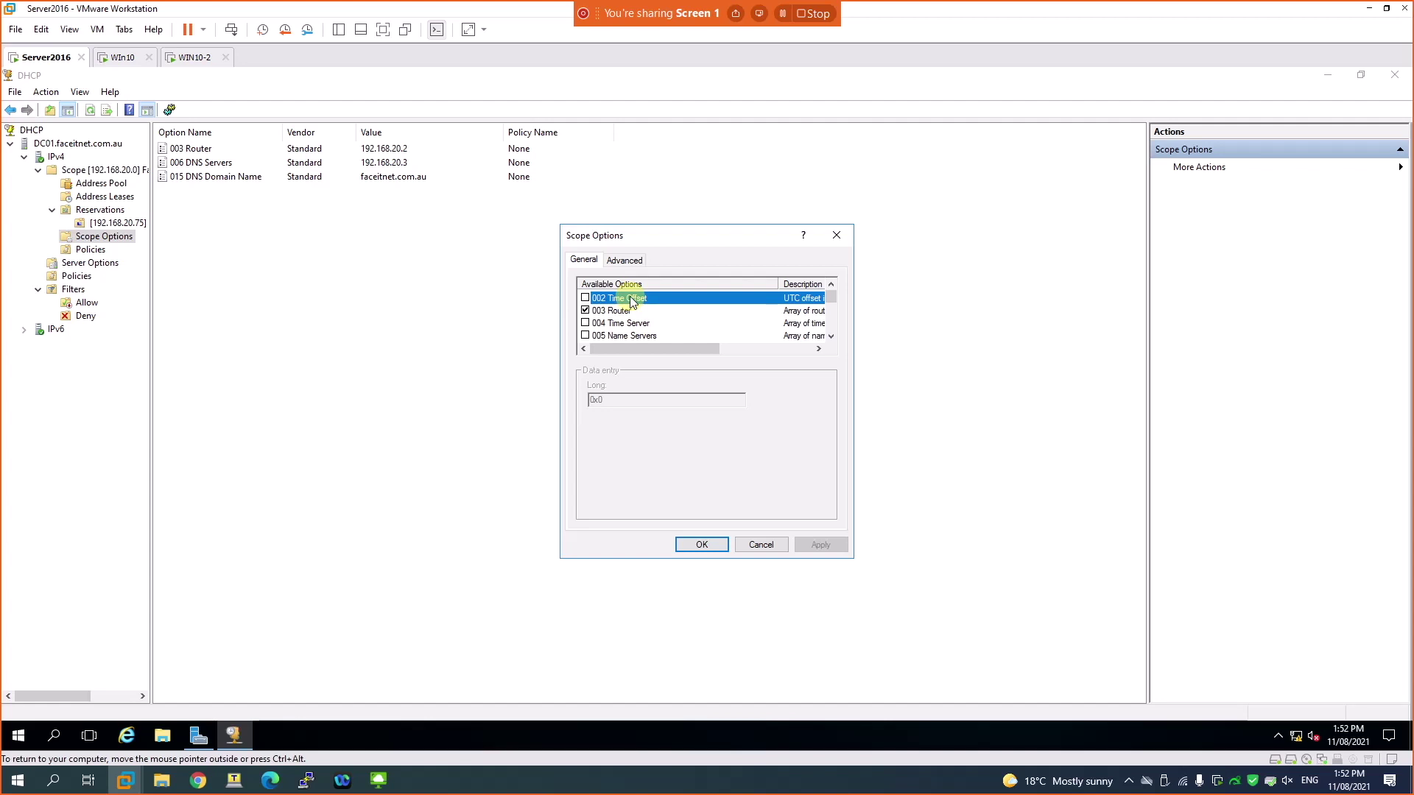
{"action": "left_click", "coordinate": [626, 324]}
{"action": "left_click", "coordinate": [585, 323]}
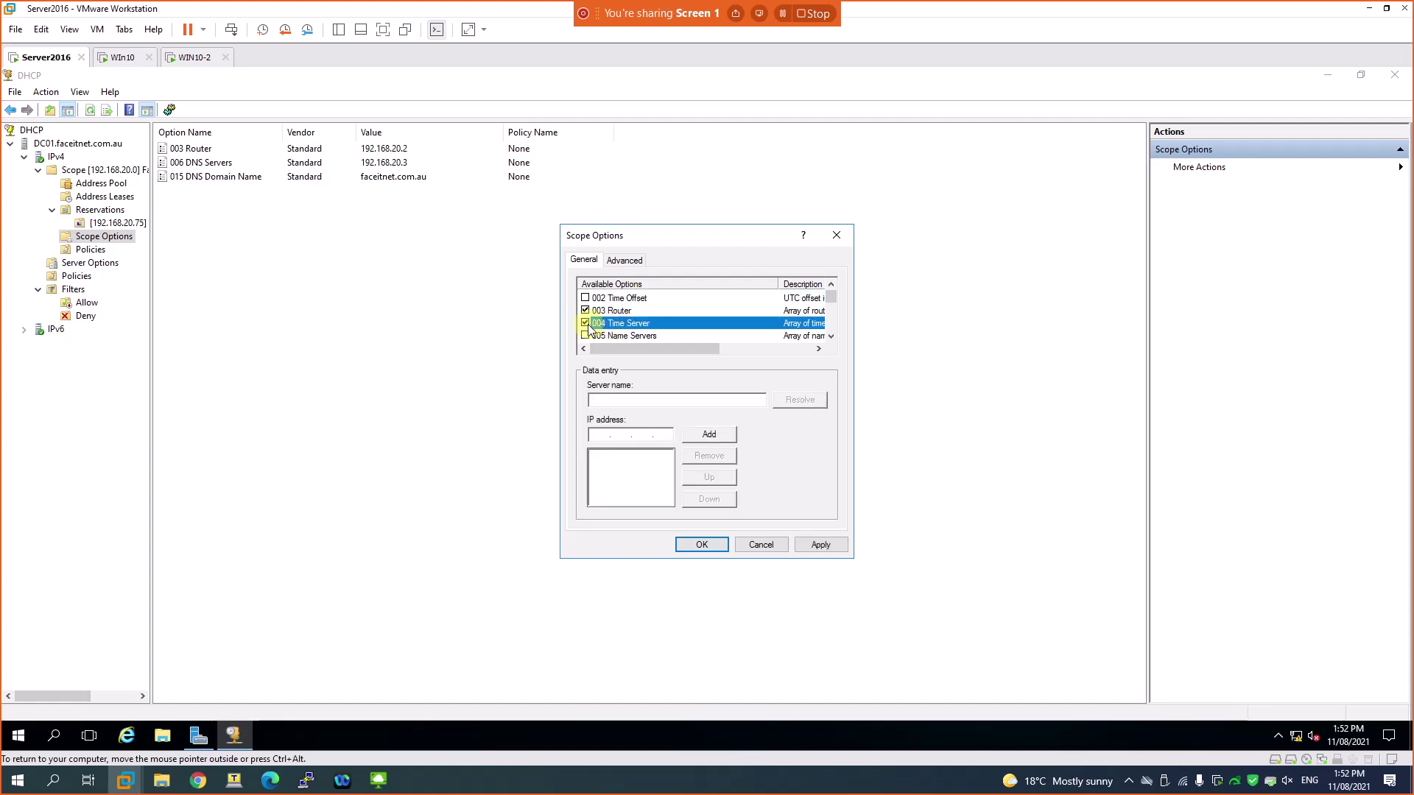
{"action": "left_click", "coordinate": [603, 400]}
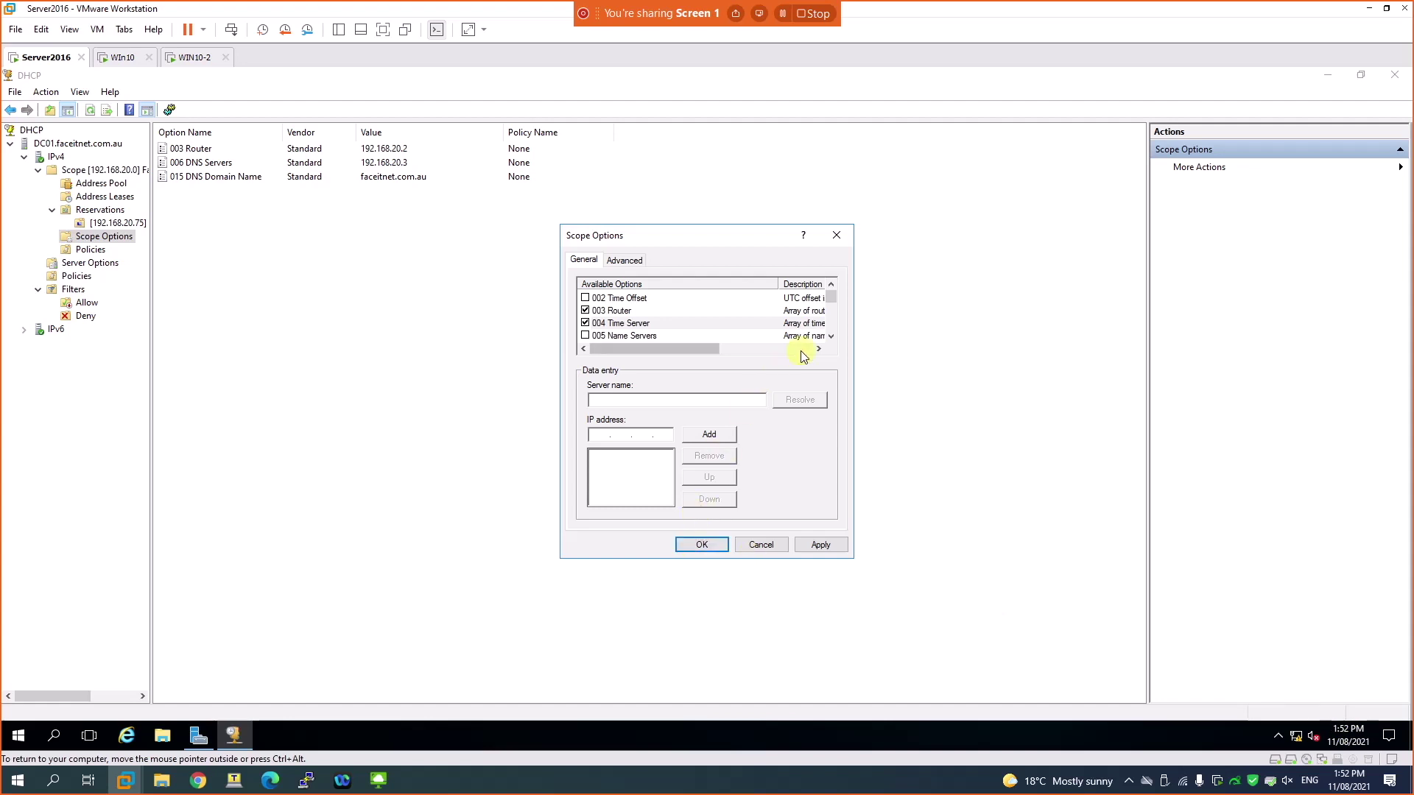
Step: Look through the further available scope options as far as 040 NIS Domain Name, and discard the scope options changes
{"action": "left_click", "coordinate": [831, 336]}
{"action": "left_click", "coordinate": [830, 336]}
{"action": "left_click", "coordinate": [830, 336]}
{"action": "left_click", "coordinate": [831, 336]}
{"action": "left_click", "coordinate": [831, 336]}
{"action": "left_click", "coordinate": [830, 336]}
{"action": "left_click", "coordinate": [831, 336]}
{"action": "left_click", "coordinate": [831, 336]}
{"action": "left_click", "coordinate": [831, 335]}
{"action": "left_click", "coordinate": [830, 335]}
{"action": "left_click", "coordinate": [831, 336]}
{"action": "left_click", "coordinate": [831, 336]}
{"action": "left_click", "coordinate": [830, 336]}
{"action": "left_click", "coordinate": [831, 335]}
{"action": "left_click", "coordinate": [831, 335]}
{"action": "double_click", "coordinate": [830, 336]}
{"action": "double_click", "coordinate": [831, 335]}
{"action": "triple_click", "coordinate": [830, 336]}
{"action": "double_click", "coordinate": [830, 335]}
{"action": "scroll", "coordinate": [831, 340], "scroll_direction": "down", "scroll_amount": 3}
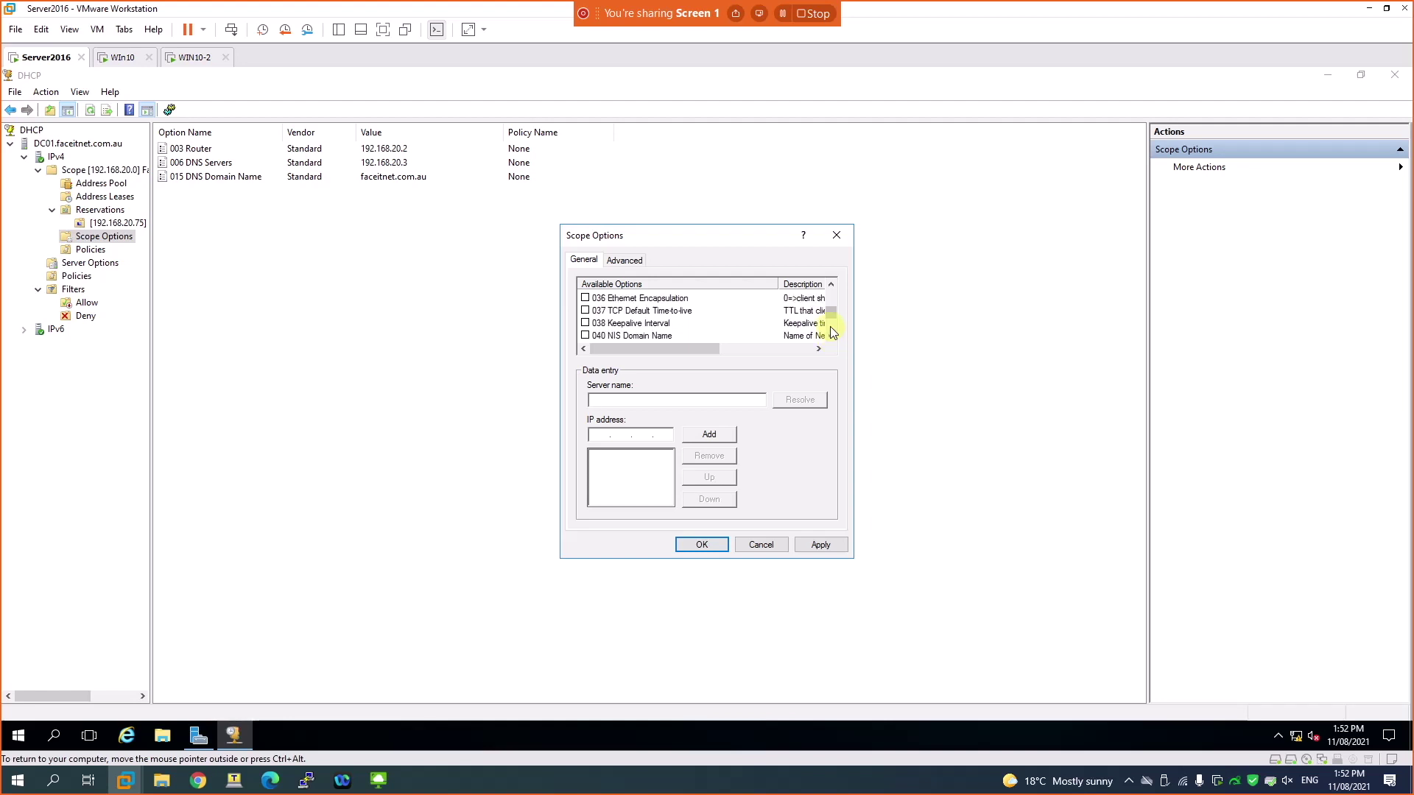
{"action": "left_click_drag", "start_coordinate": [832, 315], "coordinate": [834, 266]}
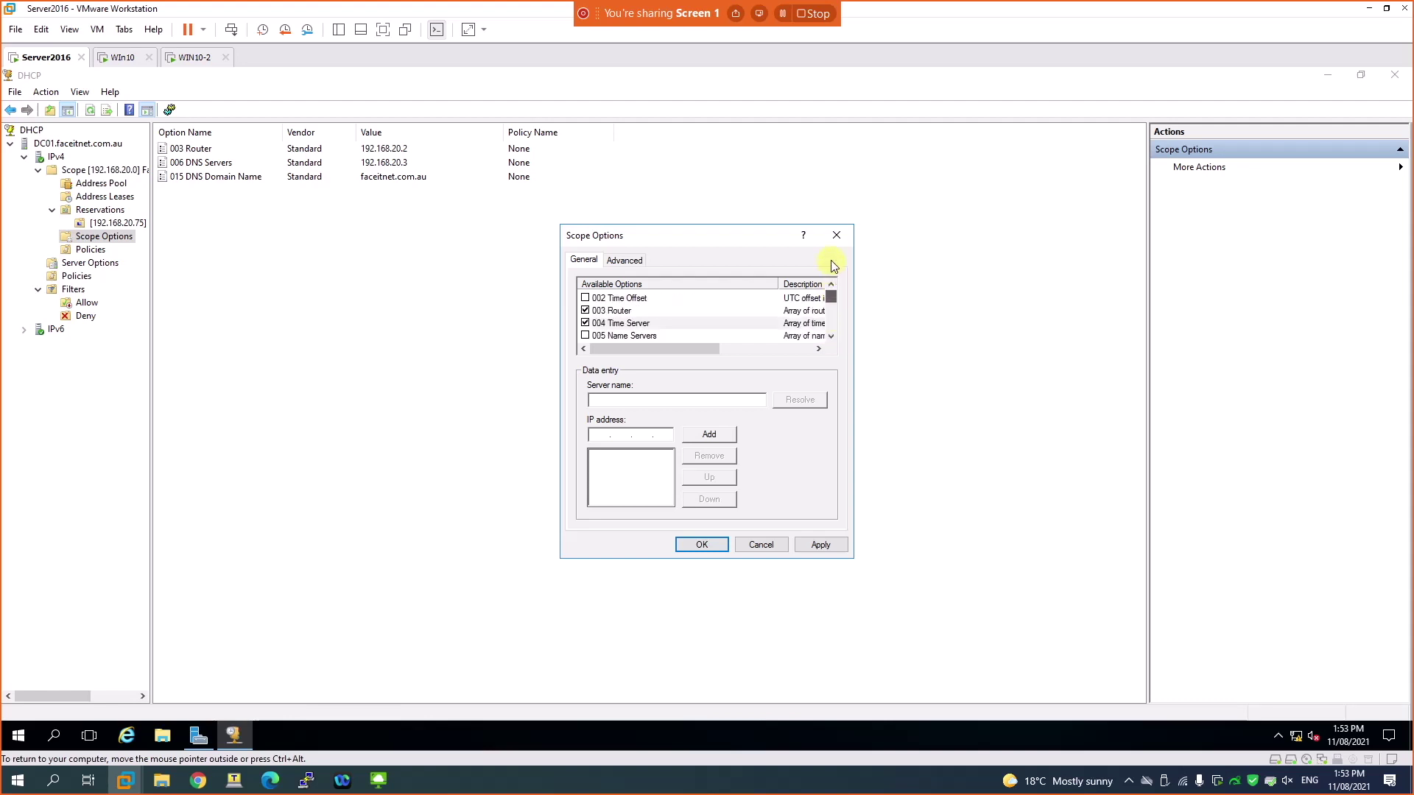
{"action": "left_click", "coordinate": [748, 548]}
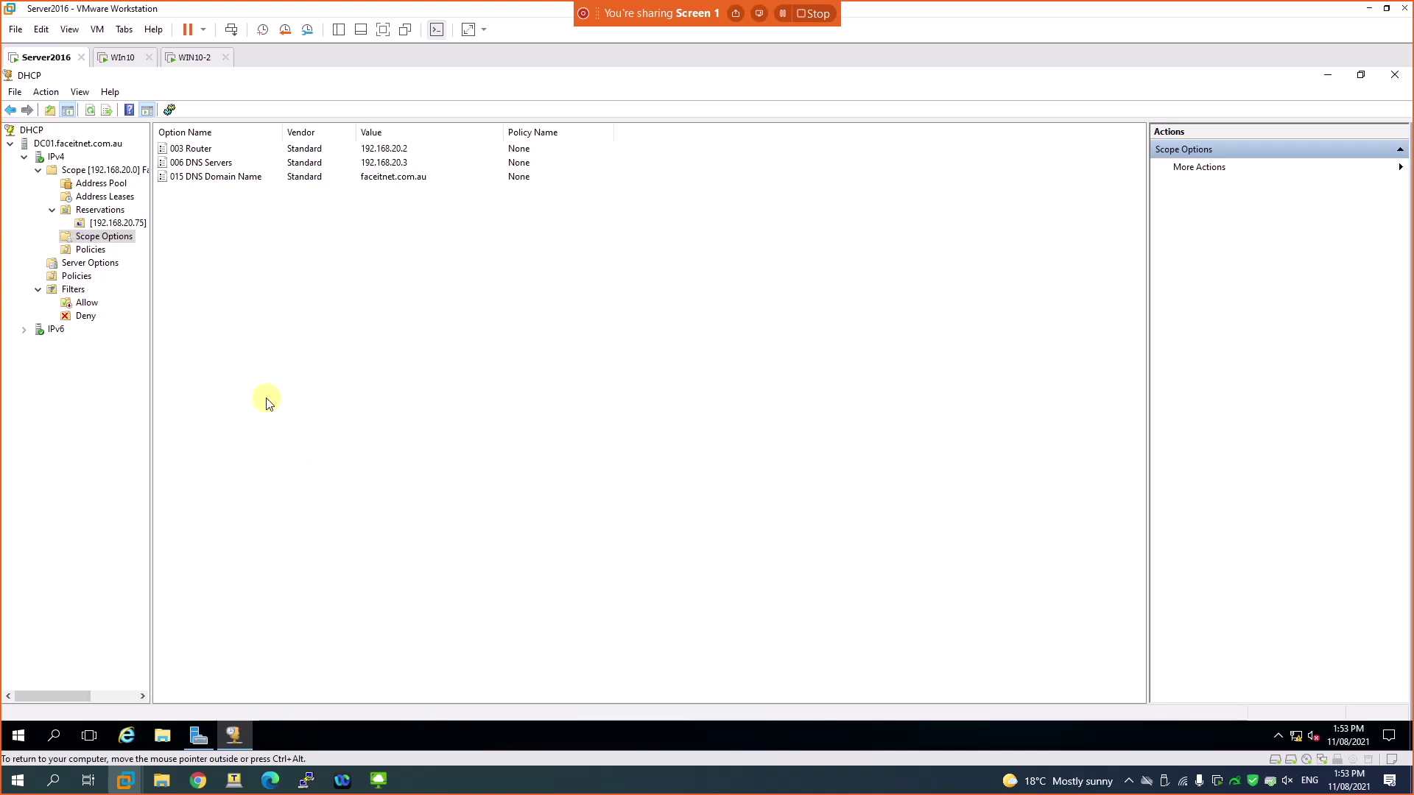
Step: Start a new server-level IPv4 policy, examine the wizard's policy name and description page, and cancel it
{"action": "left_click", "coordinate": [77, 276]}
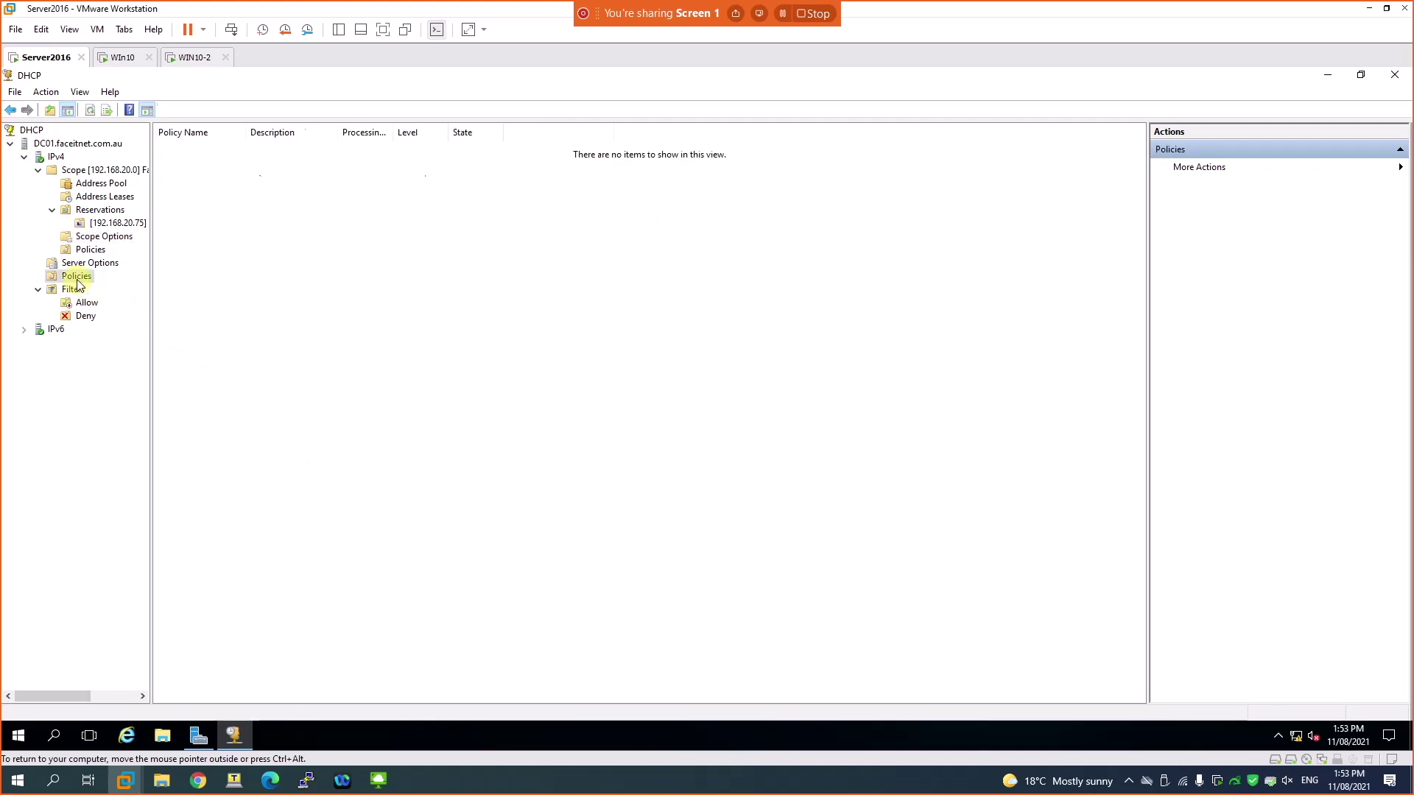
{"action": "right_click", "coordinate": [78, 276]}
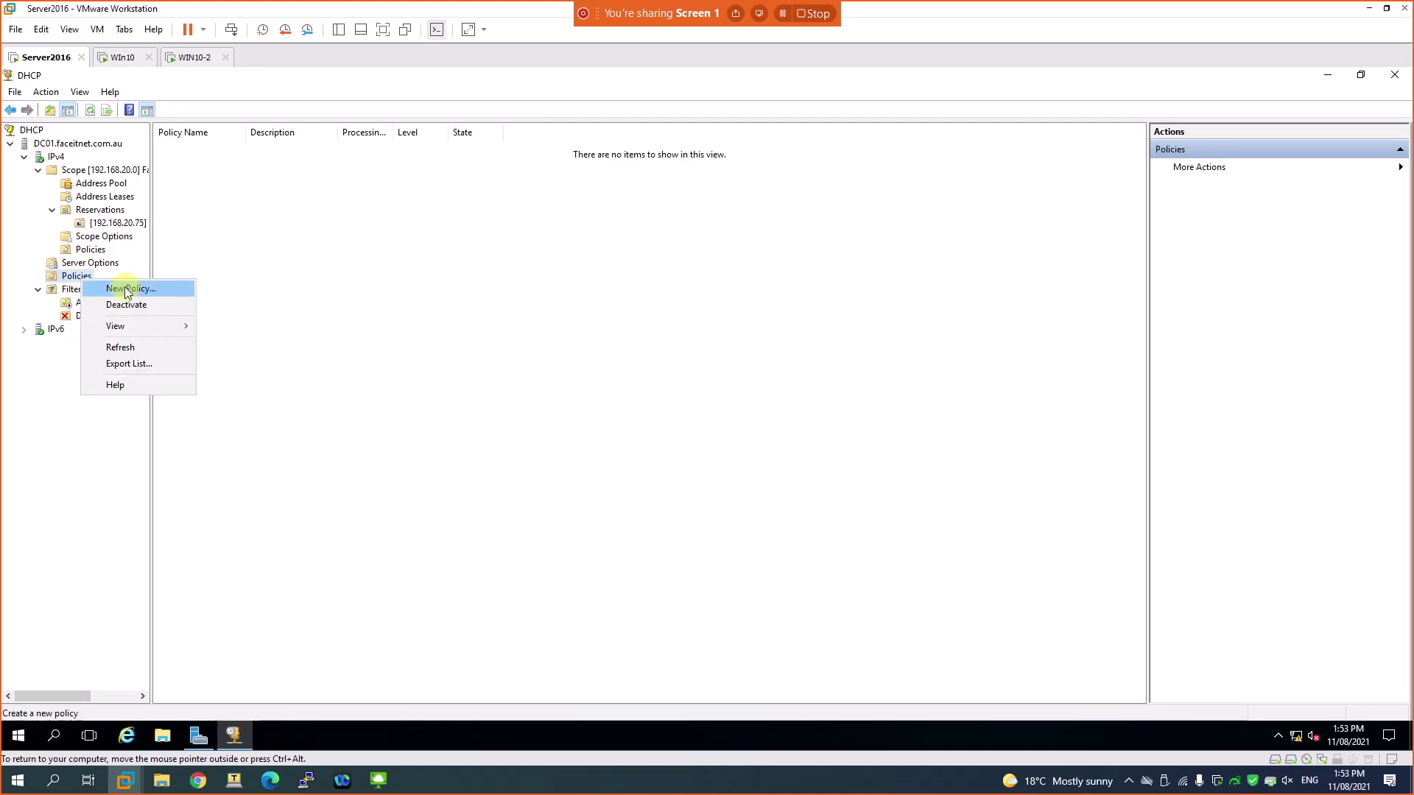
{"action": "left_click", "coordinate": [134, 290]}
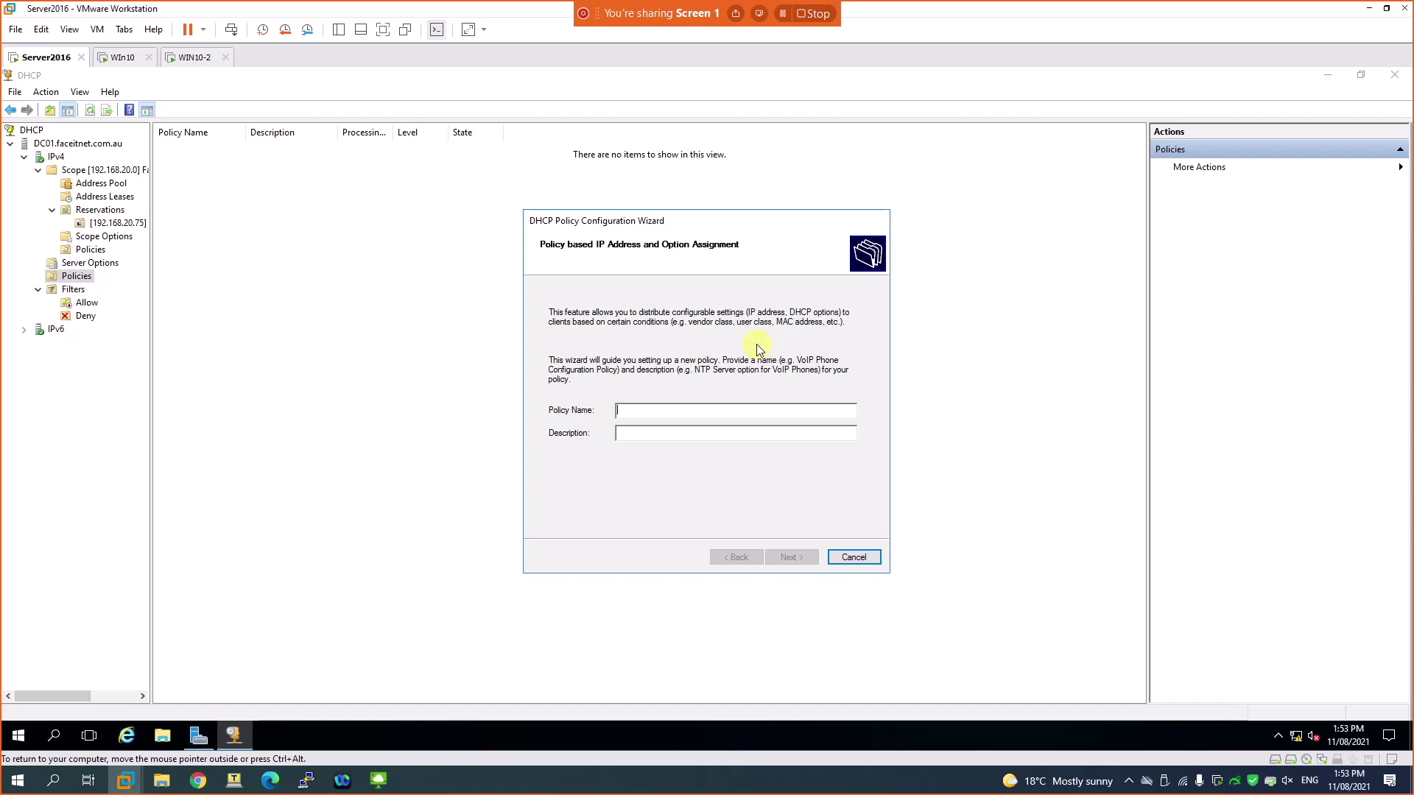
{"action": "left_click", "coordinate": [644, 417]}
{"action": "left_click", "coordinate": [639, 410]}
{"action": "left_click", "coordinate": [849, 561]}
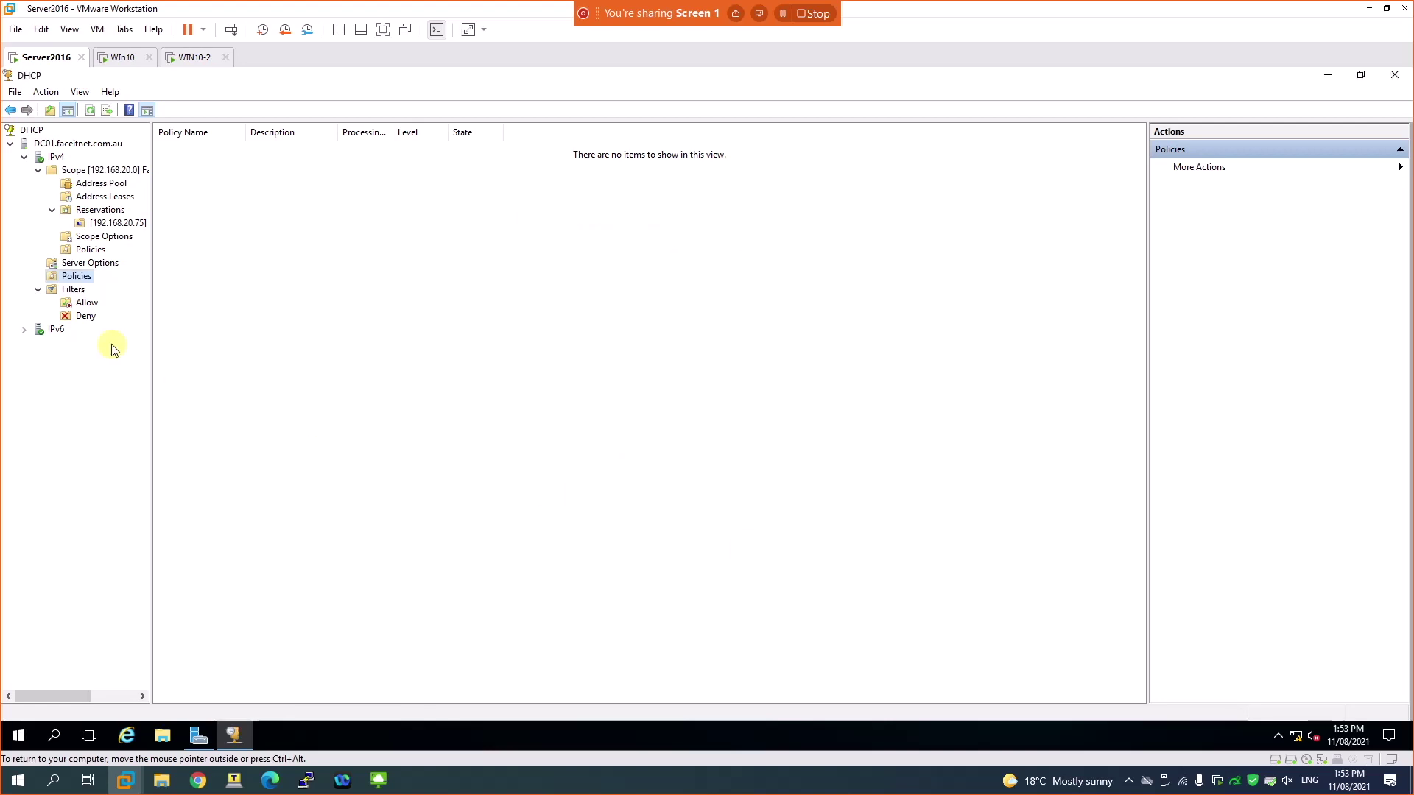
Step: Examine the General, DNS, Filters, Failover and Advanced settings in the IPv4 server properties, and cancel without changes
{"action": "right_click", "coordinate": [51, 157]}
{"action": "left_click", "coordinate": [86, 418]}
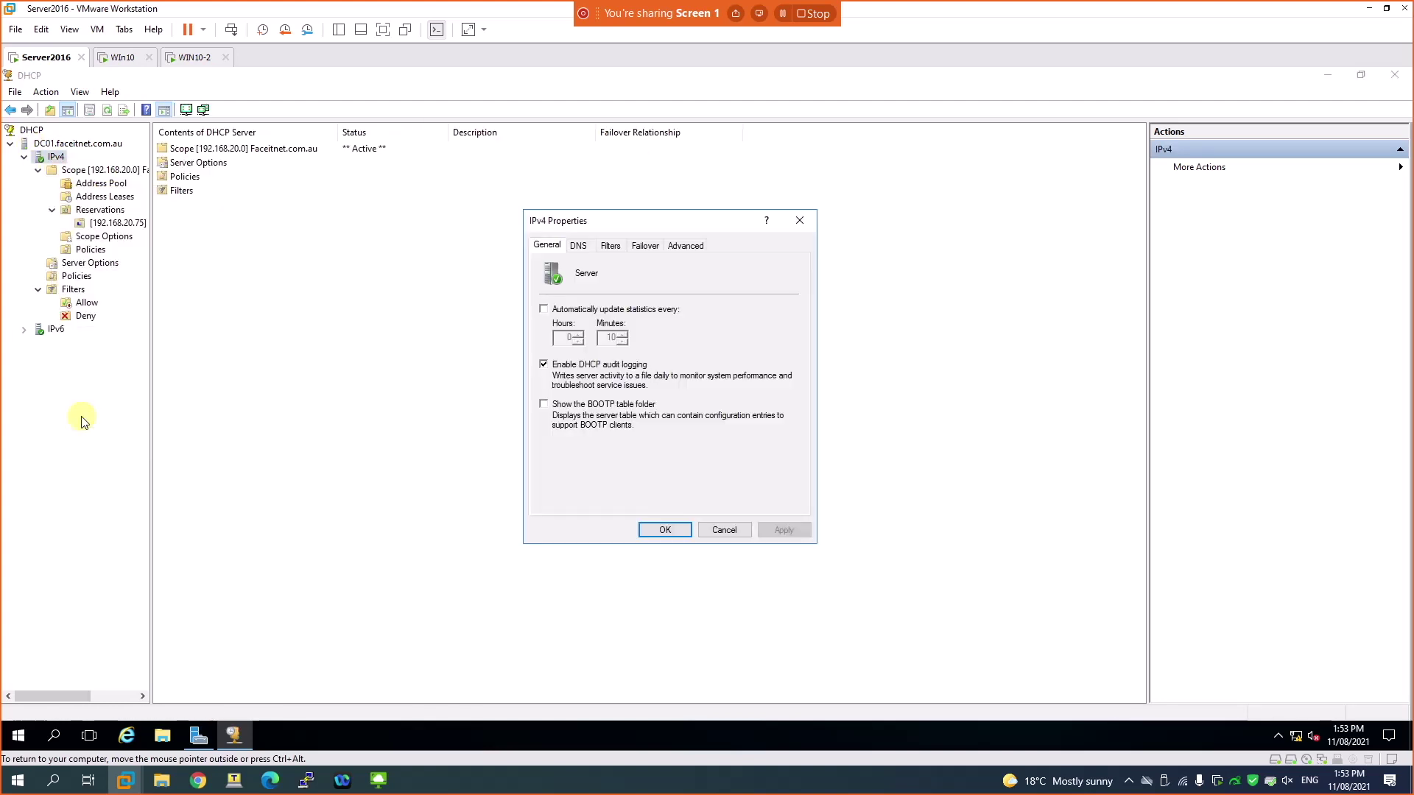
{"action": "left_click", "coordinate": [578, 245]}
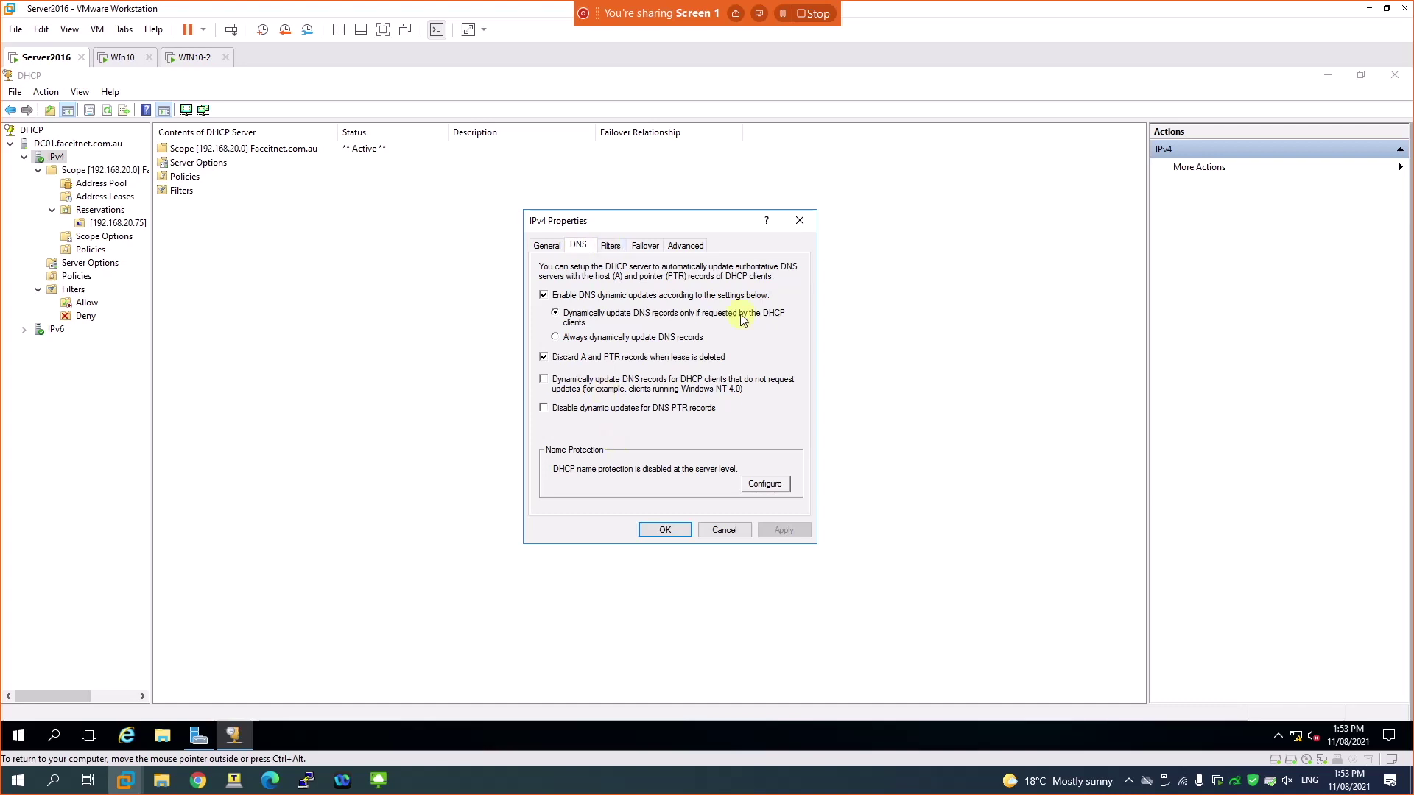
{"action": "left_click", "coordinate": [621, 248]}
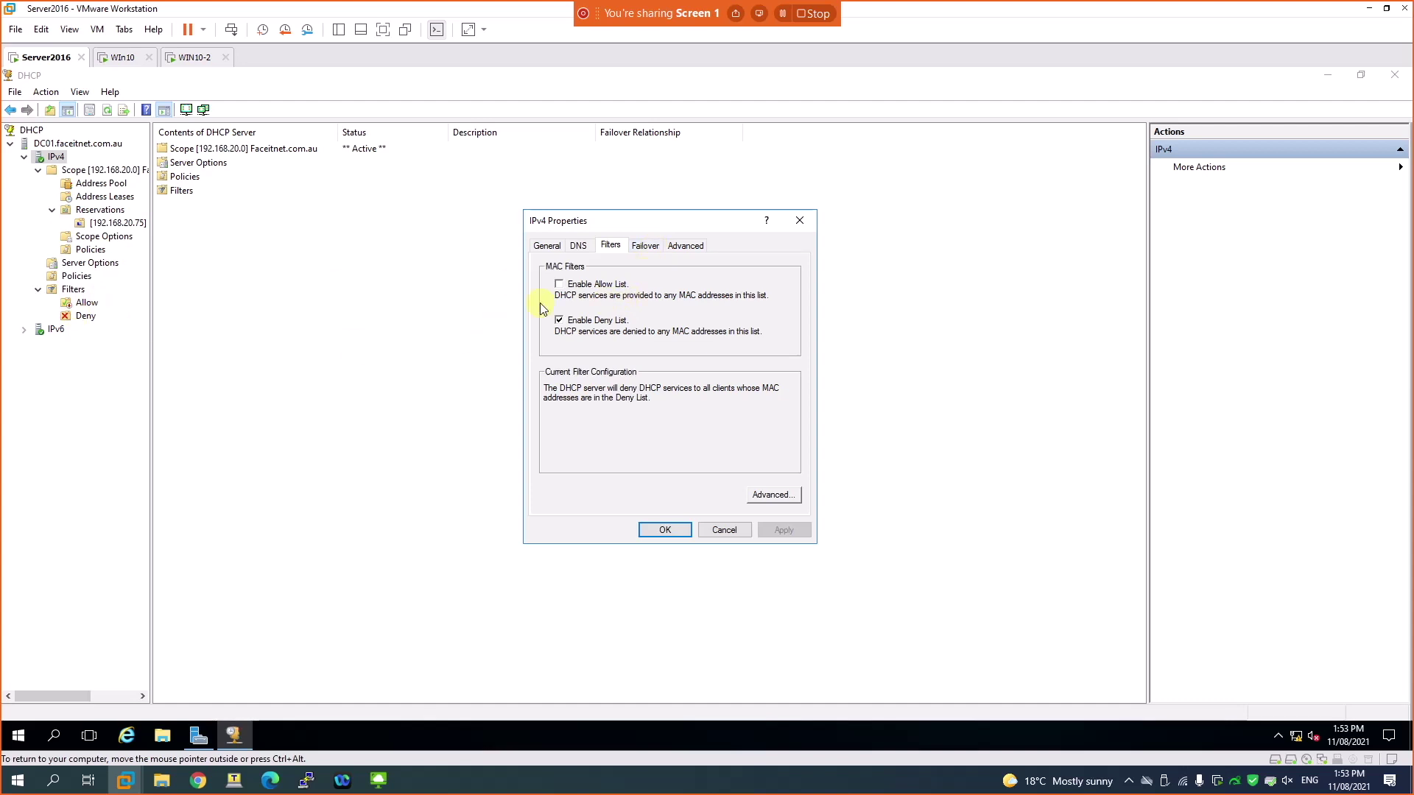
{"action": "left_click", "coordinate": [646, 245]}
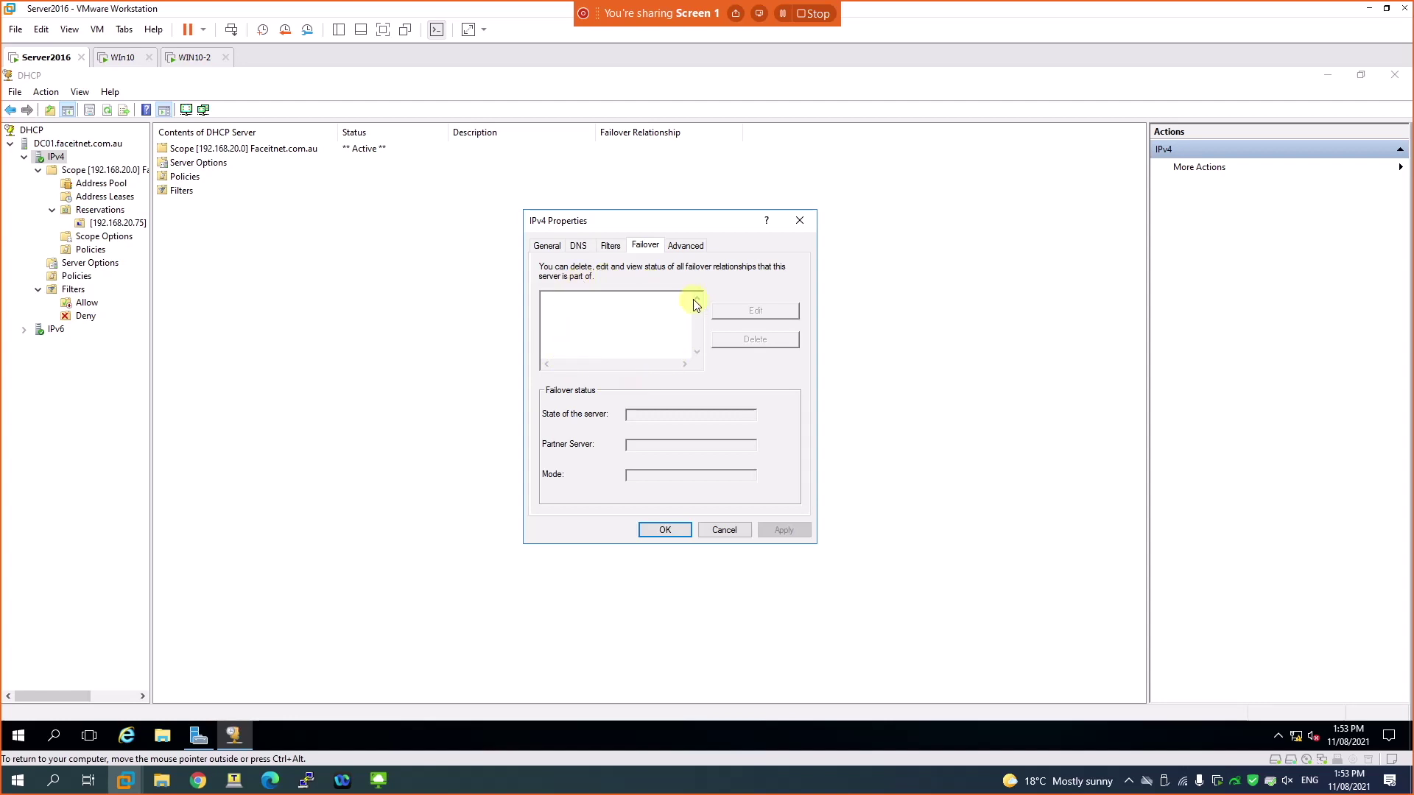
{"action": "left_click", "coordinate": [681, 246]}
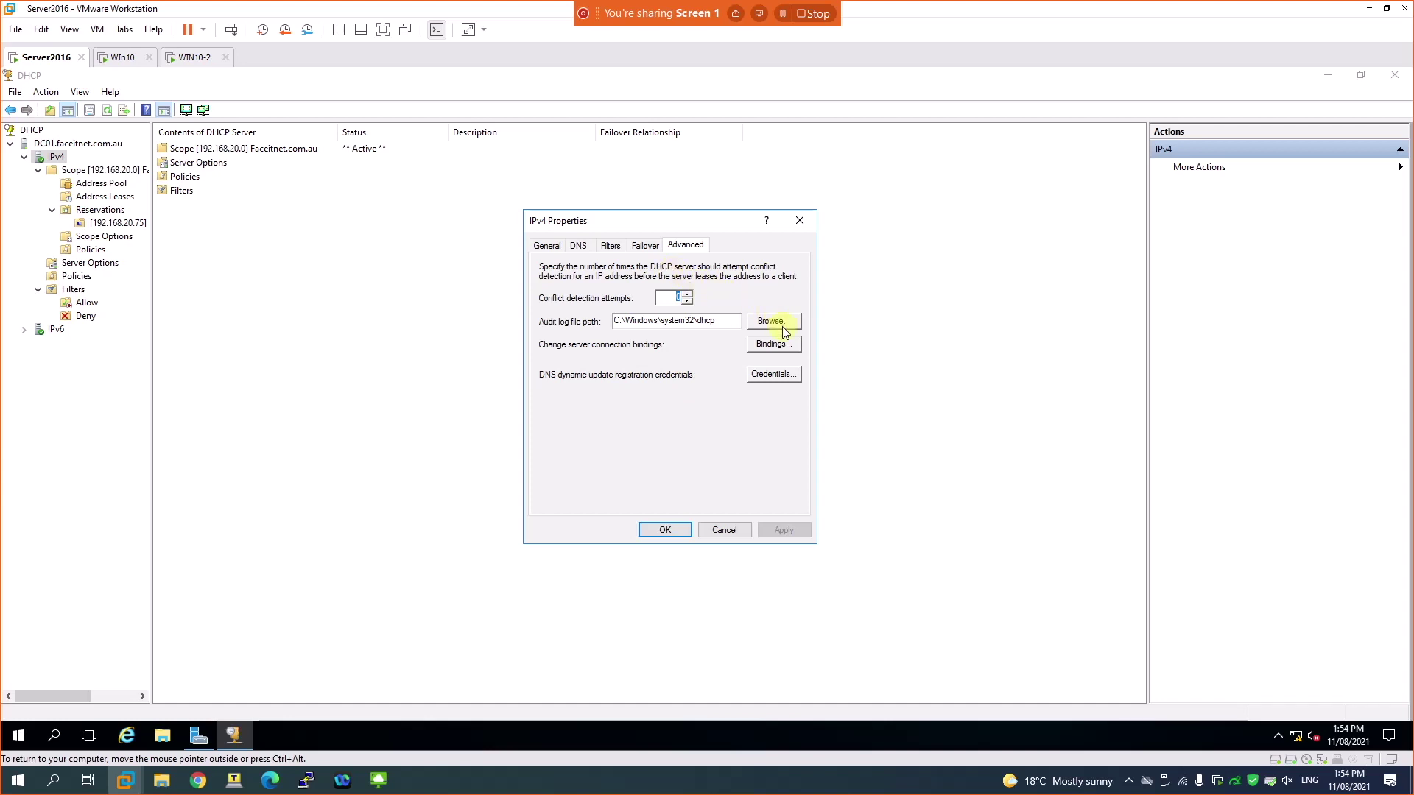
{"action": "left_click", "coordinate": [724, 527]}
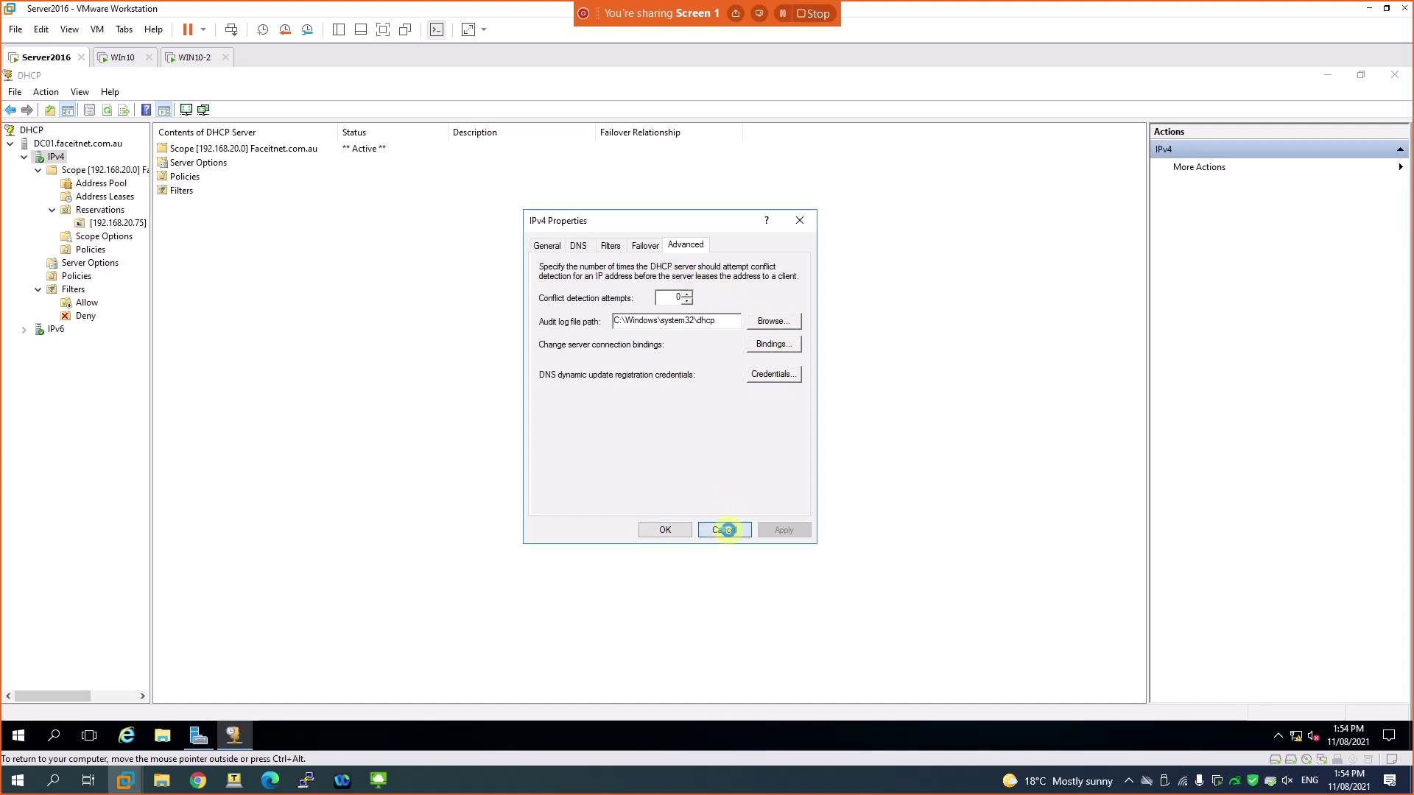
Step: Examine the database path and backup path in the DC01 server properties, and cancel without changes
{"action": "left_click", "coordinate": [72, 144]}
{"action": "right_click", "coordinate": [74, 144]}
{"action": "left_click", "coordinate": [117, 322]}
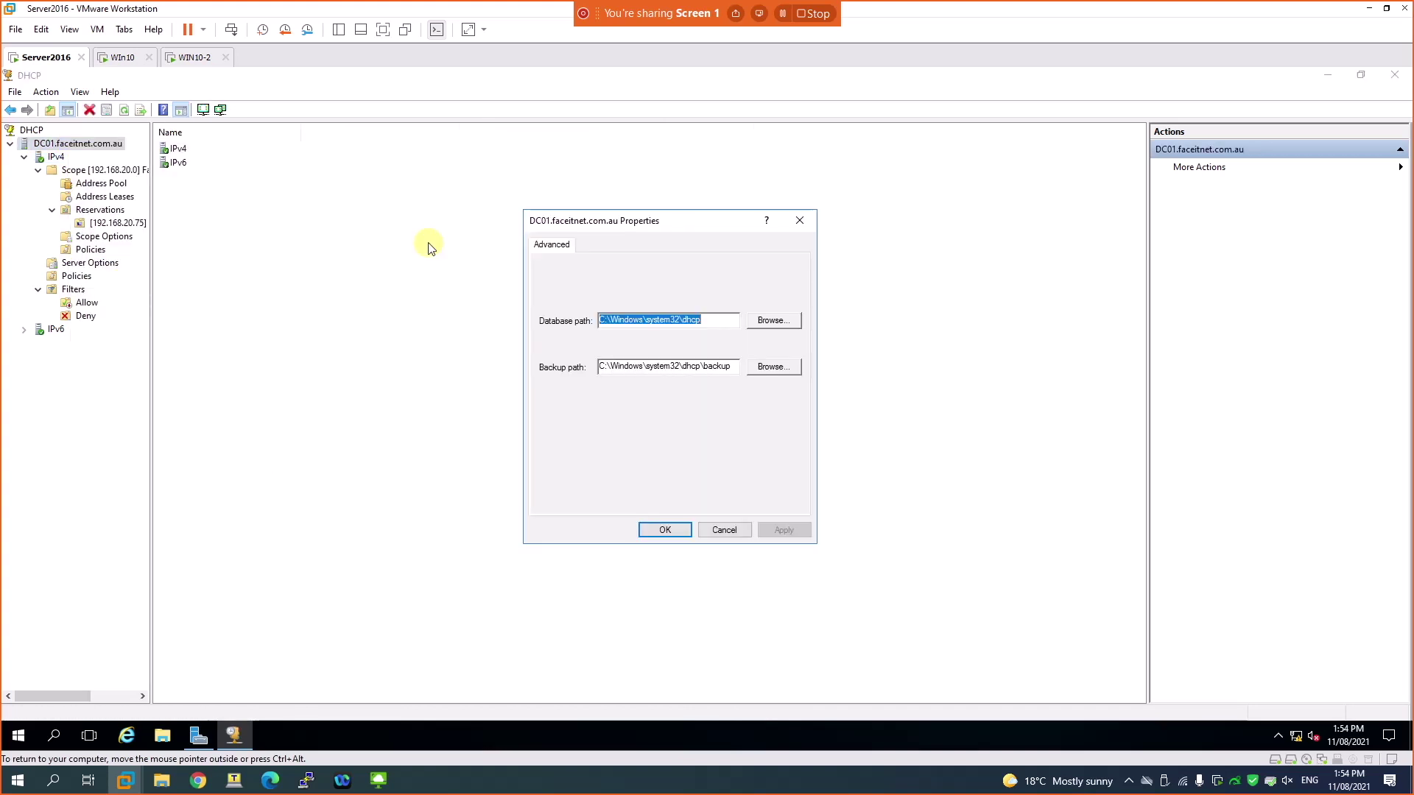
{"action": "left_click", "coordinate": [715, 320]}
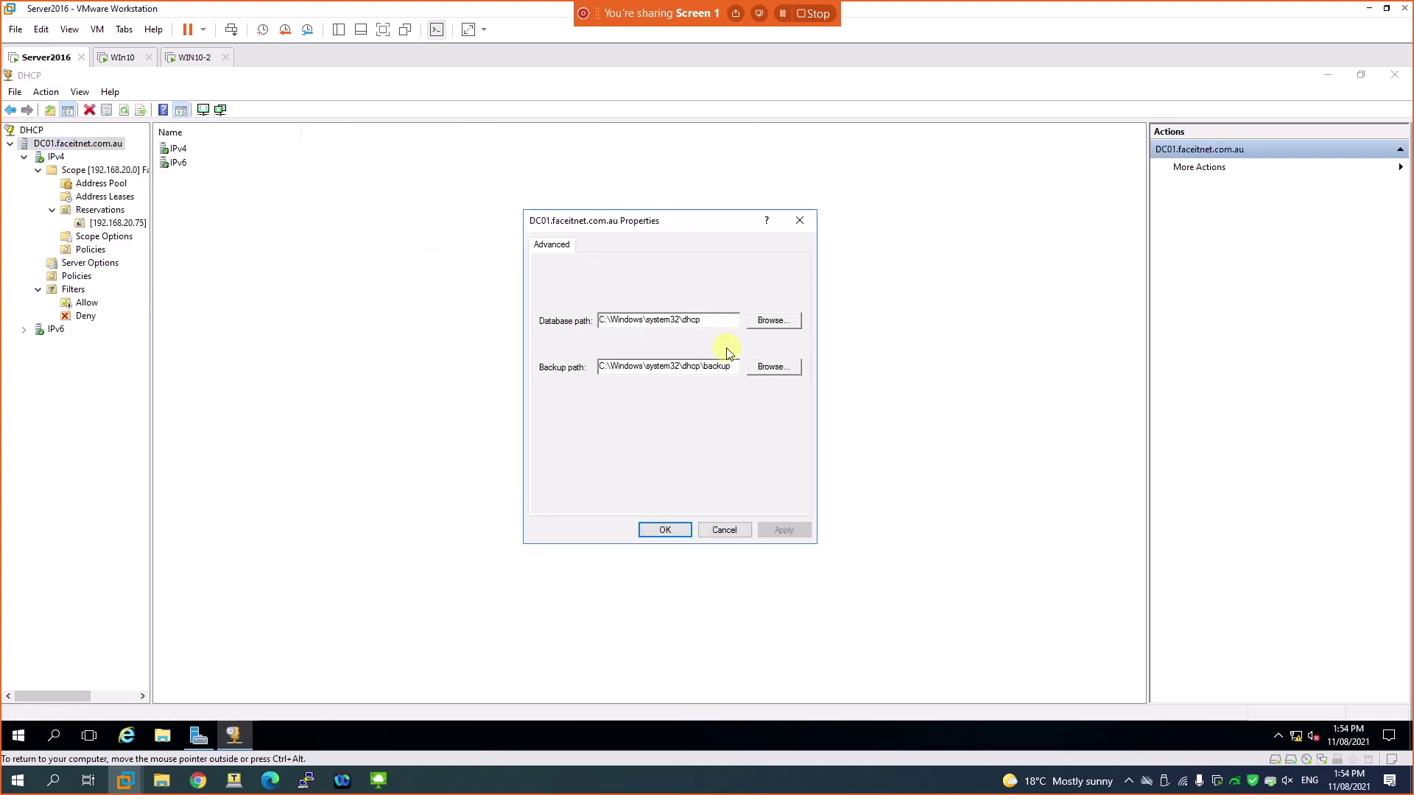
{"action": "left_click_drag", "start_coordinate": [733, 369], "coordinate": [599, 367]}
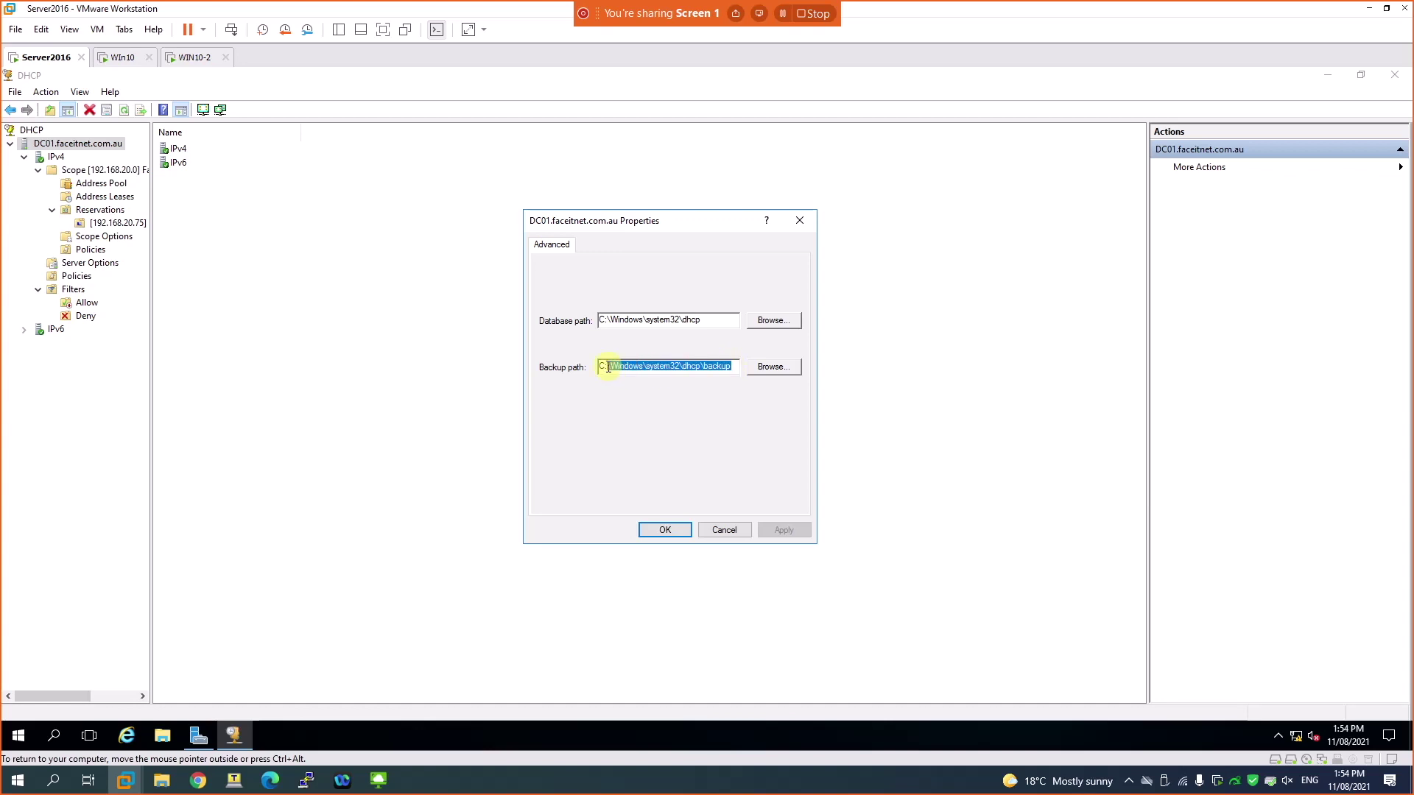
{"action": "left_click", "coordinate": [723, 529]}
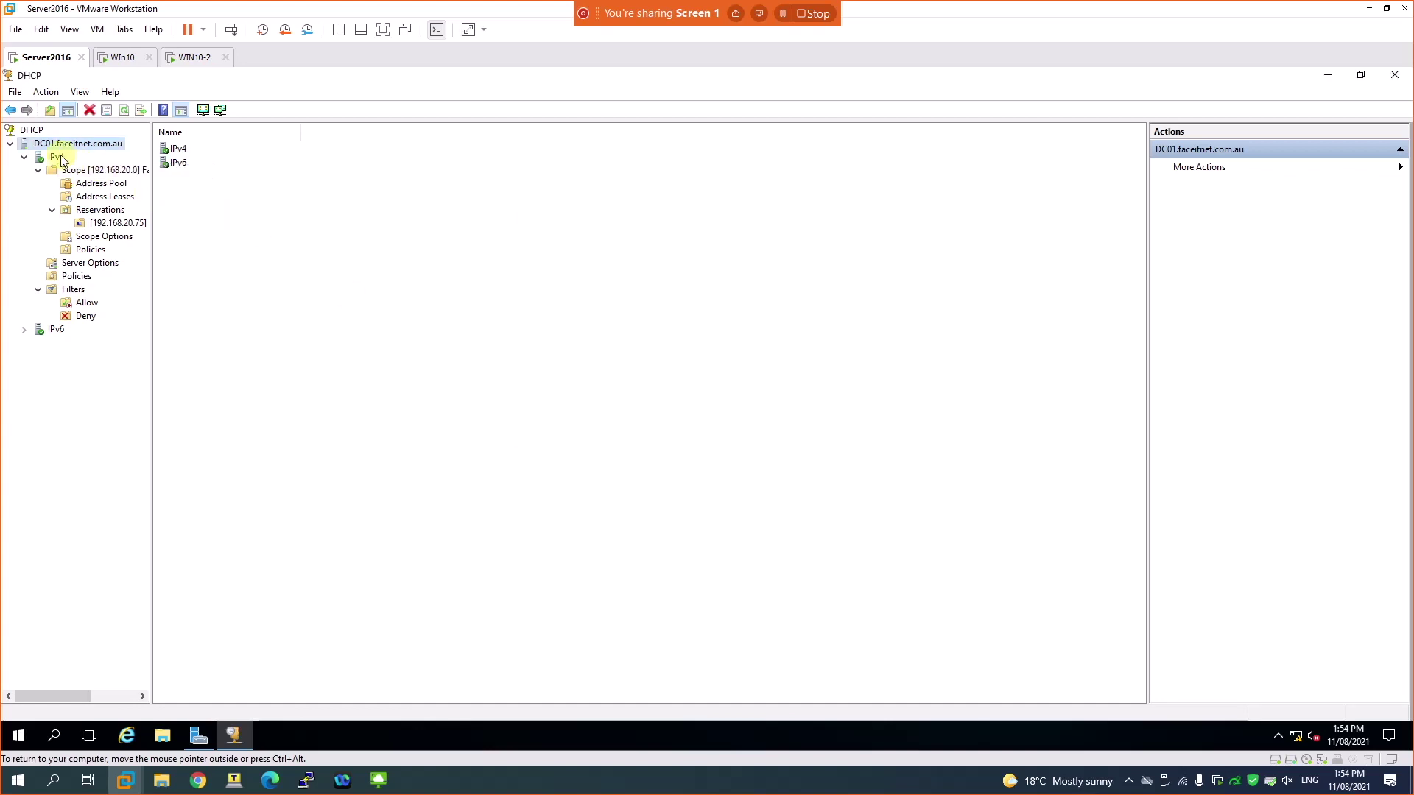
Step: Examine the lease duration in the IPv4 scope's properties, and cancel without changes
{"action": "left_click", "coordinate": [83, 174]}
{"action": "right_click", "coordinate": [83, 177]}
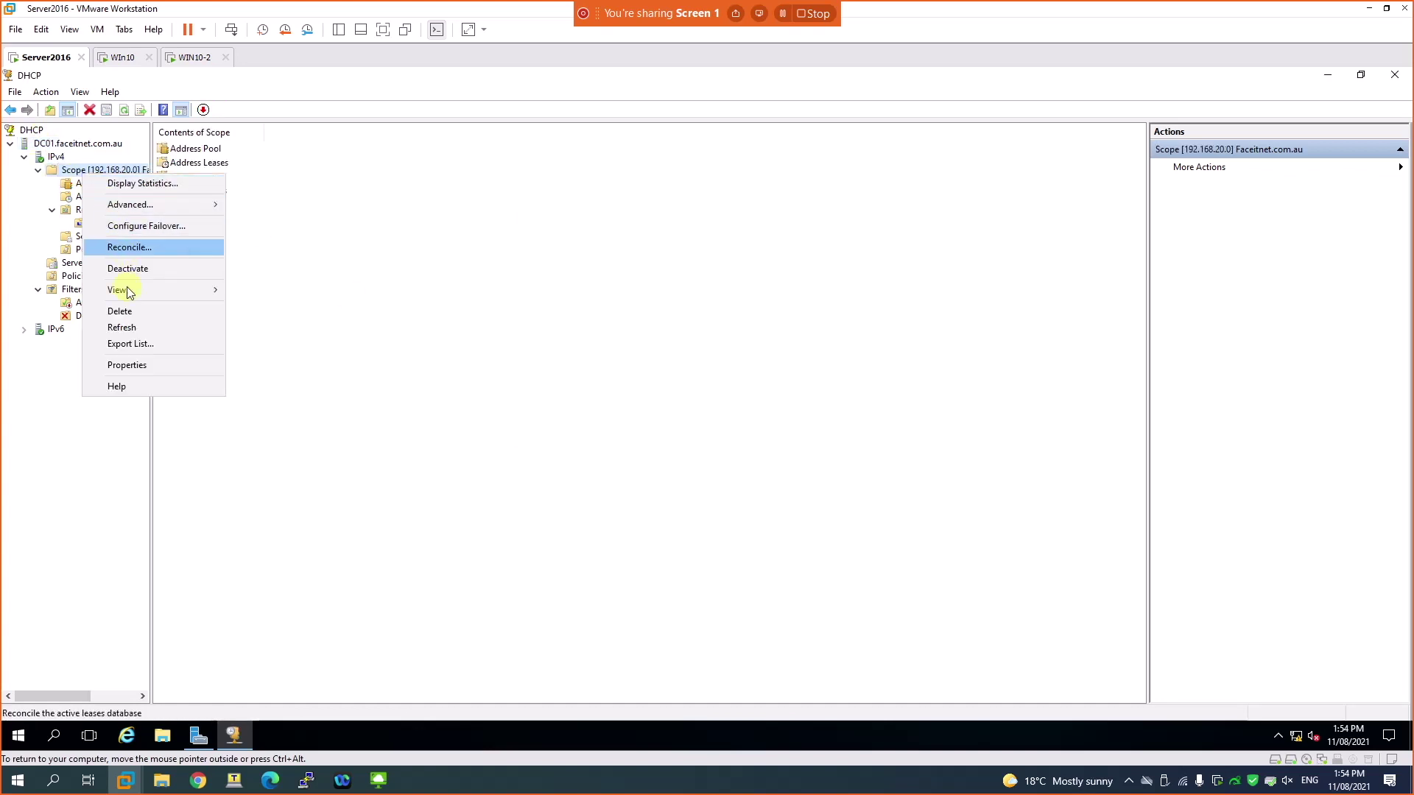
{"action": "left_click", "coordinate": [143, 364]}
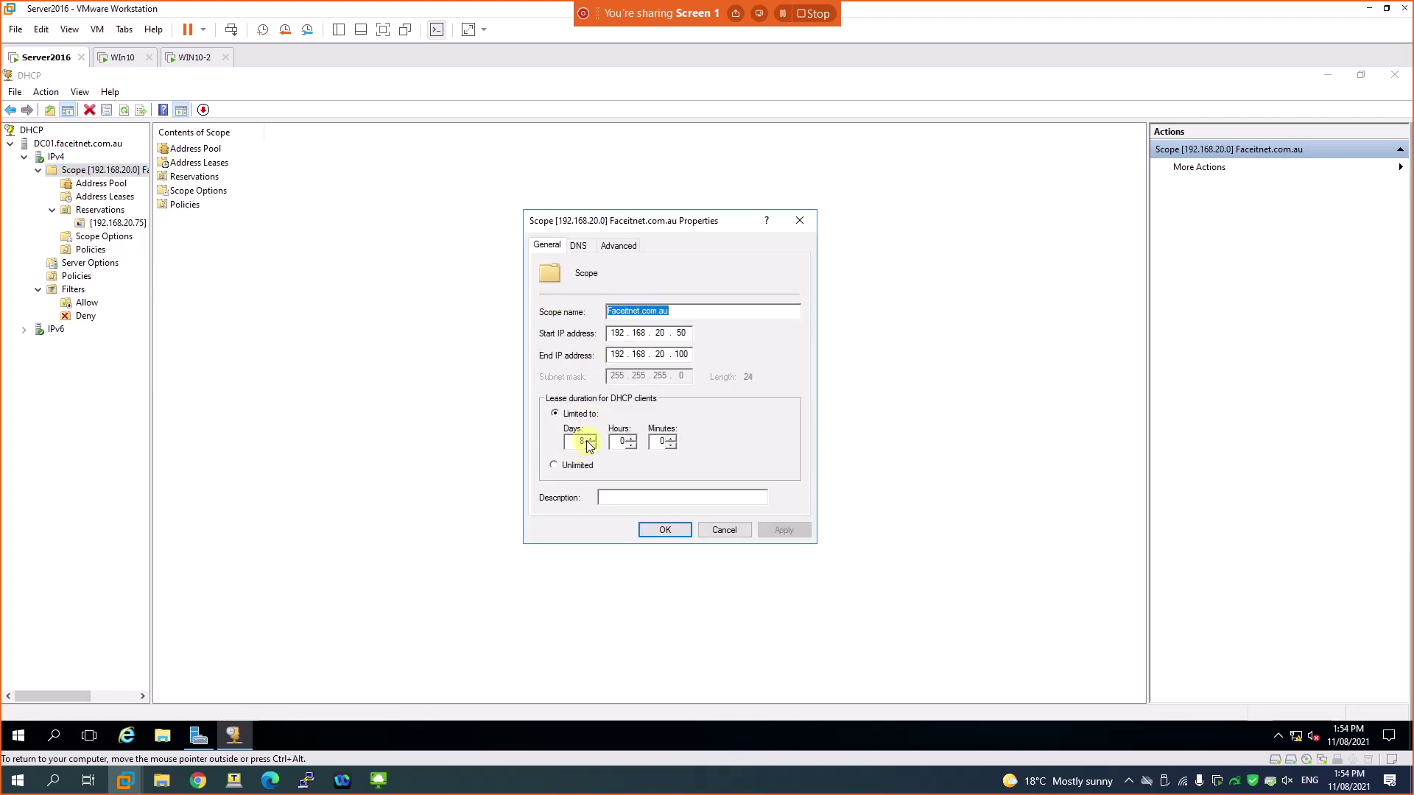
{"action": "left_click", "coordinate": [732, 530]}
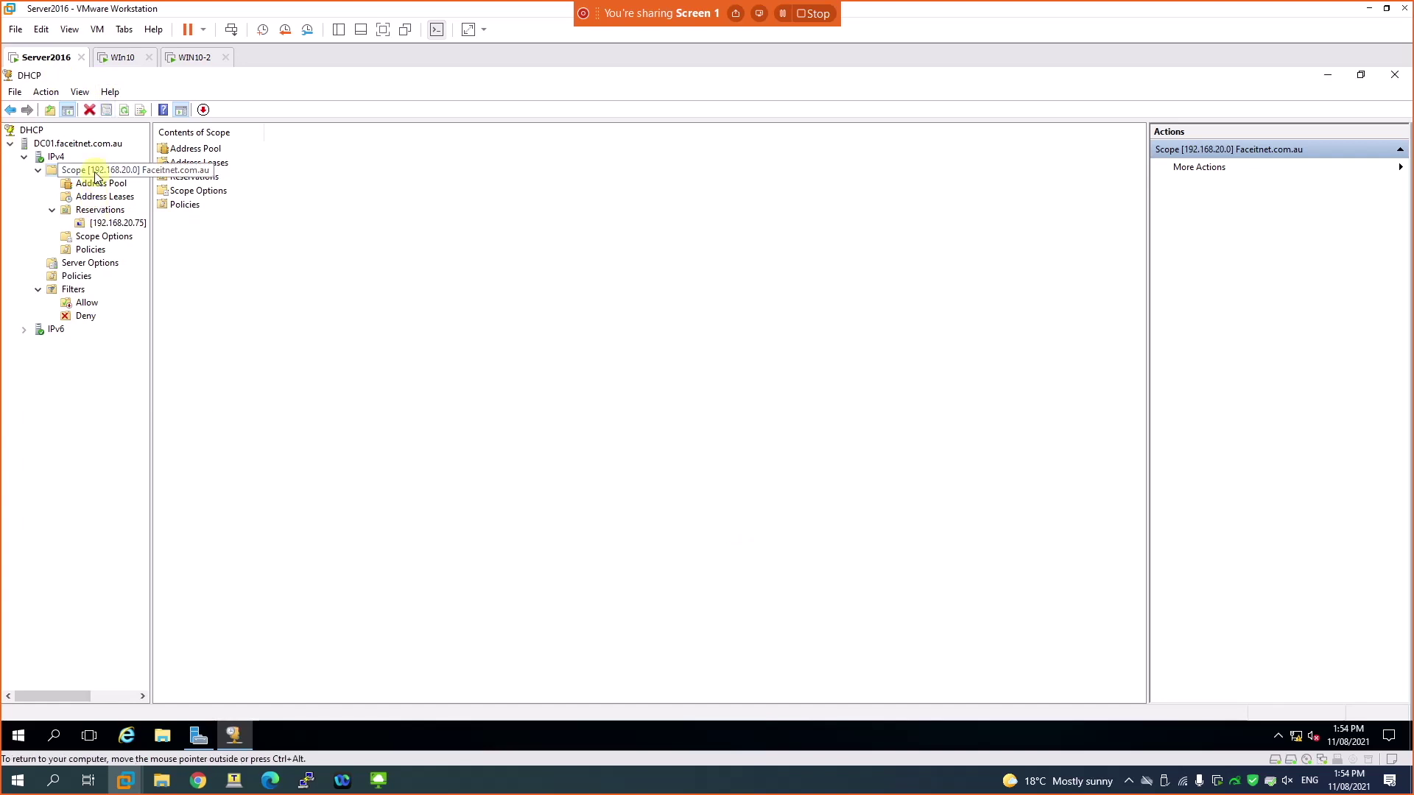
Step: Examine the IPv4 scope's address range, DNS and Advanced properties, cancel without changes, and view its address pool
{"action": "right_click", "coordinate": [134, 176]}
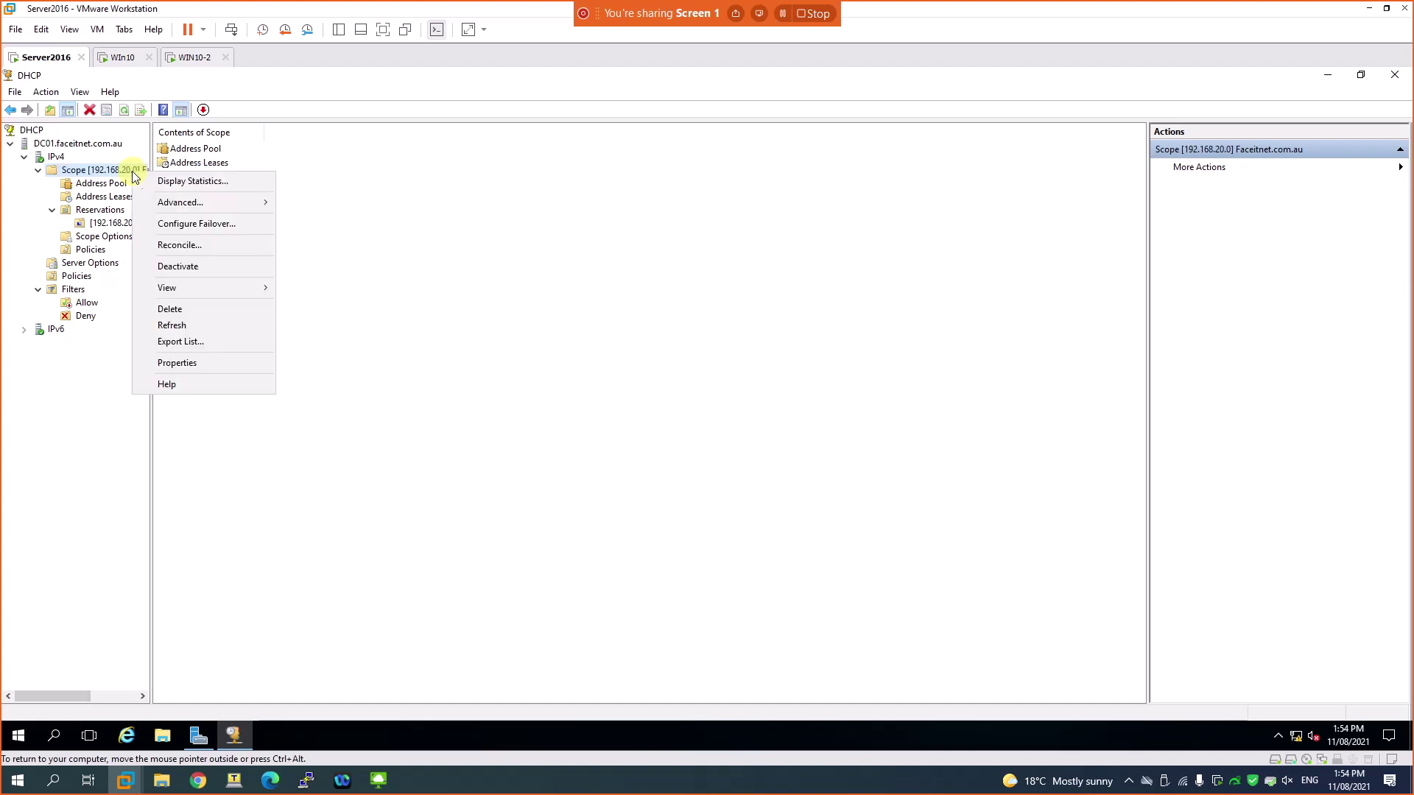
{"action": "left_click", "coordinate": [190, 364]}
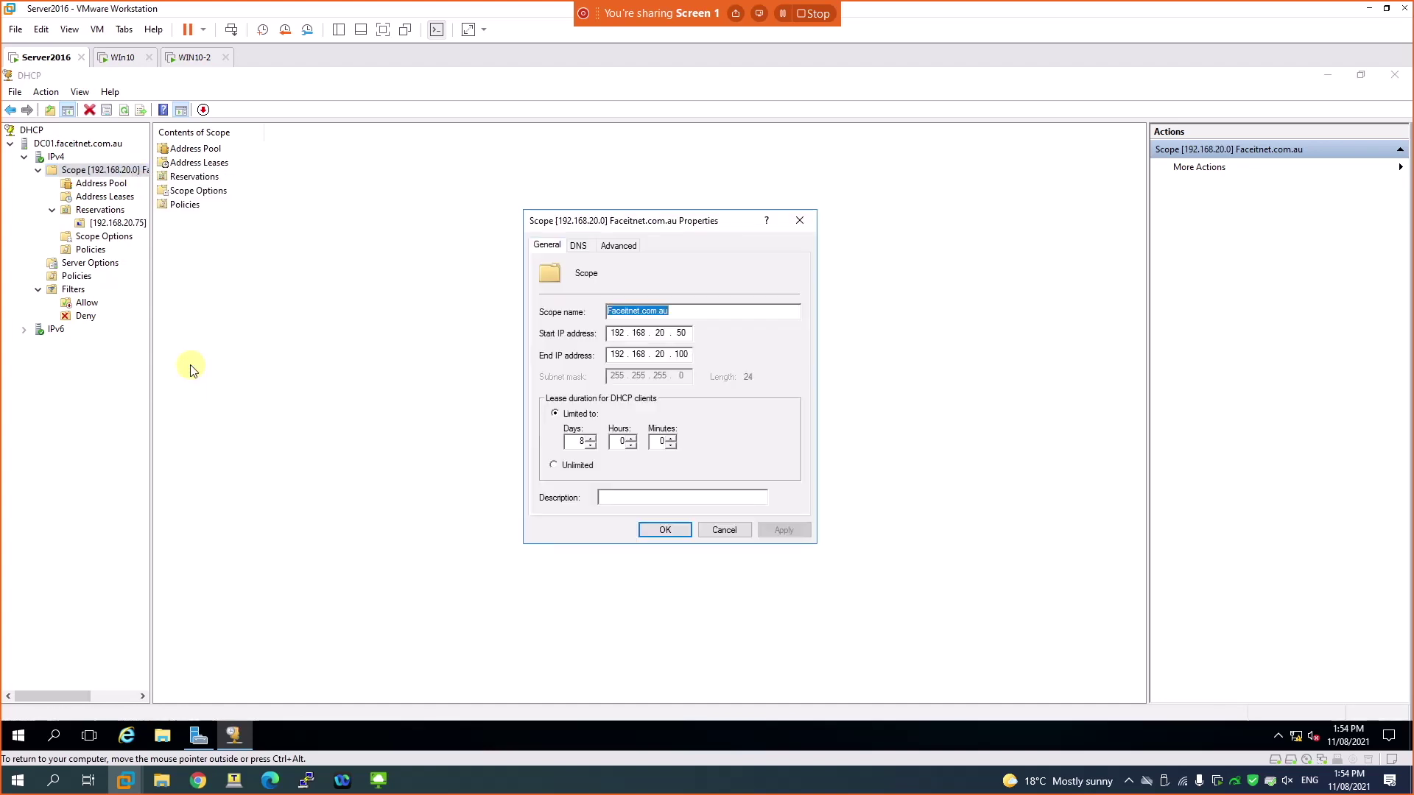
{"action": "double_click", "coordinate": [587, 442]}
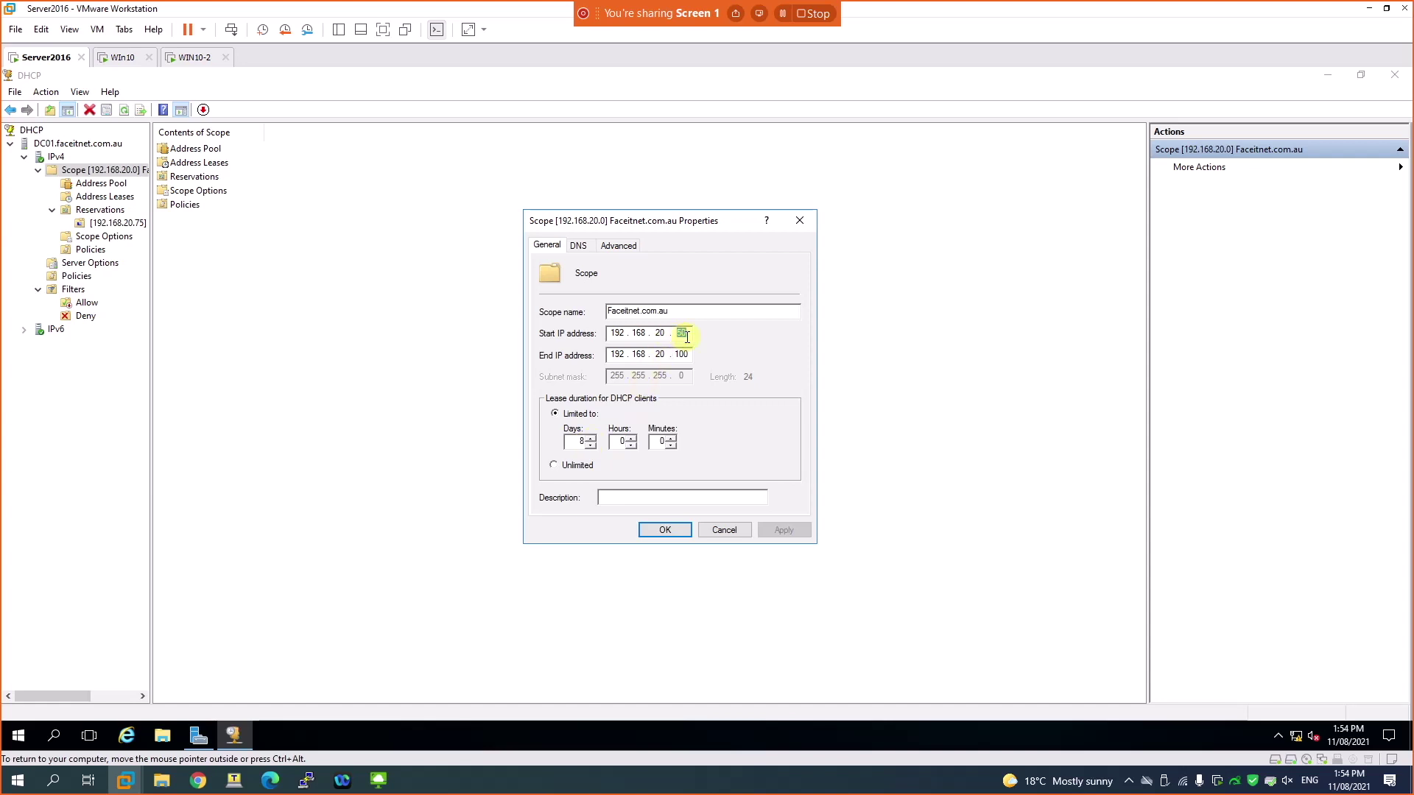
{"action": "left_click", "coordinate": [579, 246]}
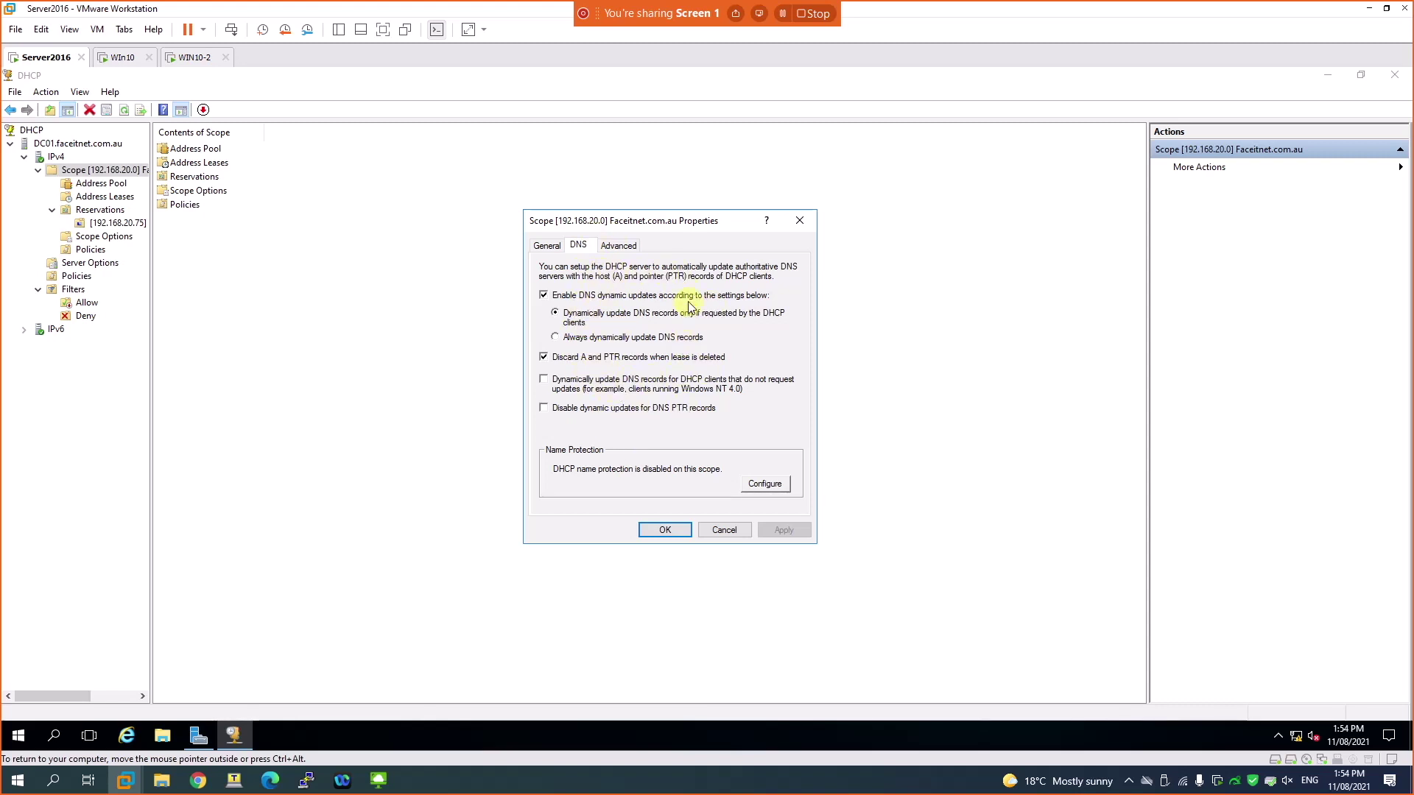
{"action": "left_click", "coordinate": [625, 246]}
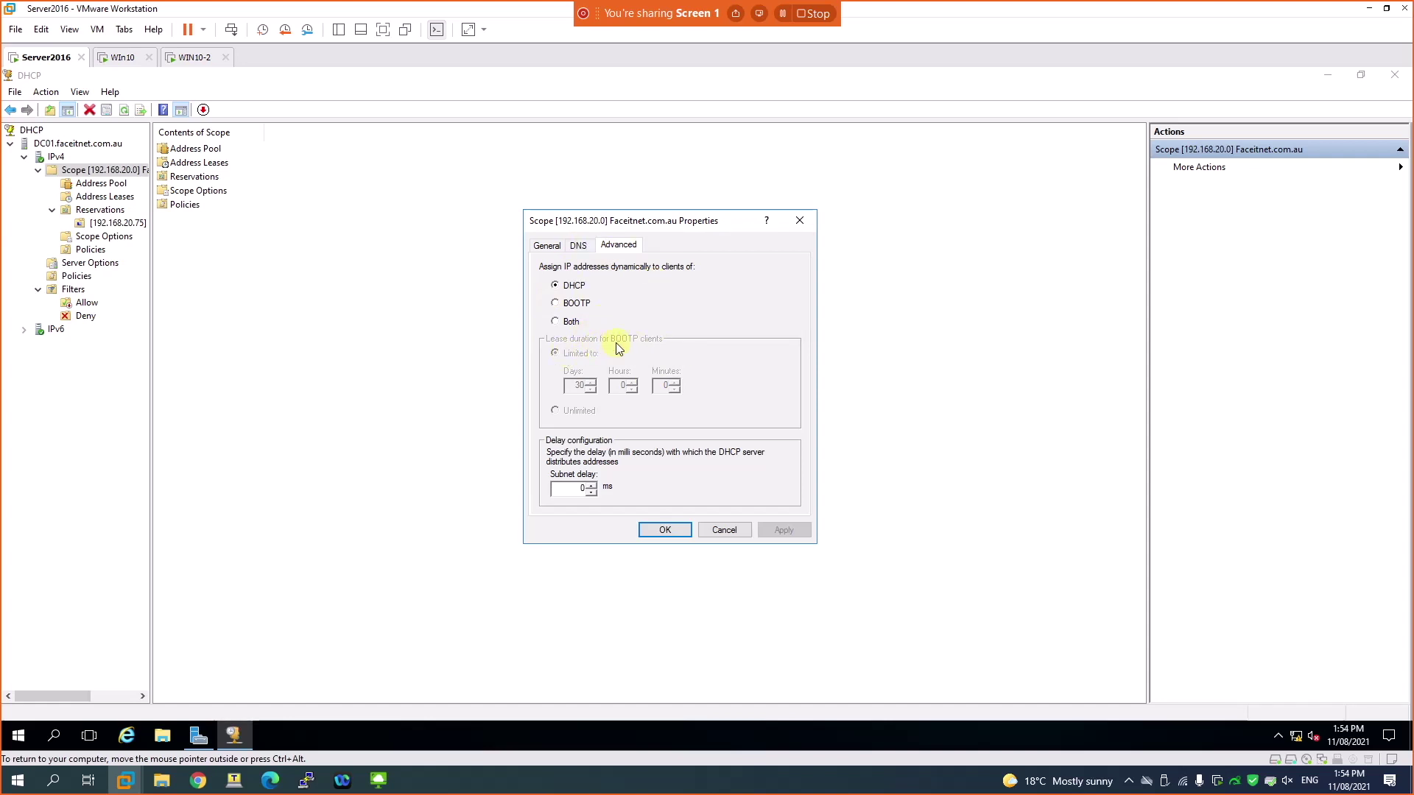
{"action": "left_click", "coordinate": [711, 533]}
{"action": "left_click", "coordinate": [90, 186]}
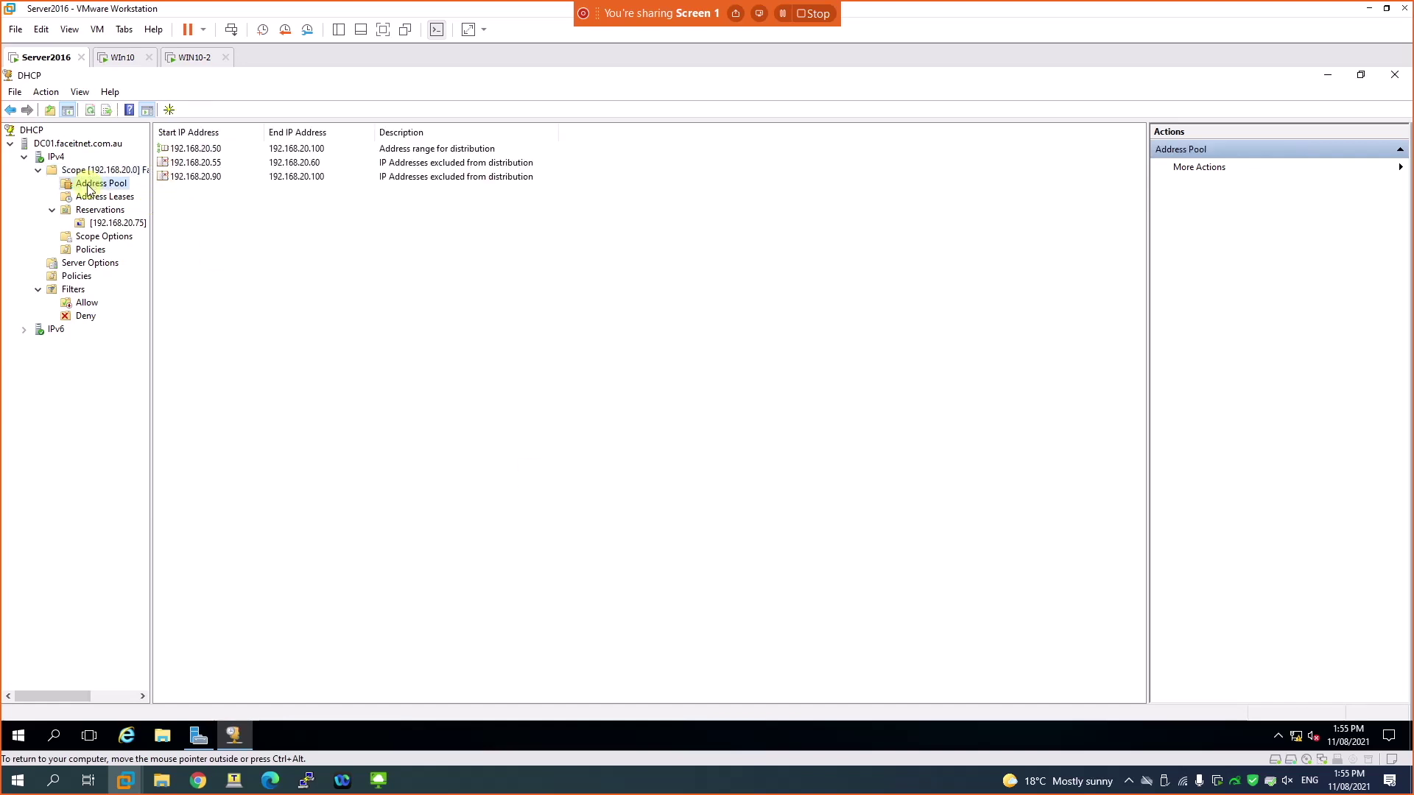
Step: Review the IPv4 scope's address leases, reservations, scope options and policies
{"action": "right_click", "coordinate": [89, 185]}
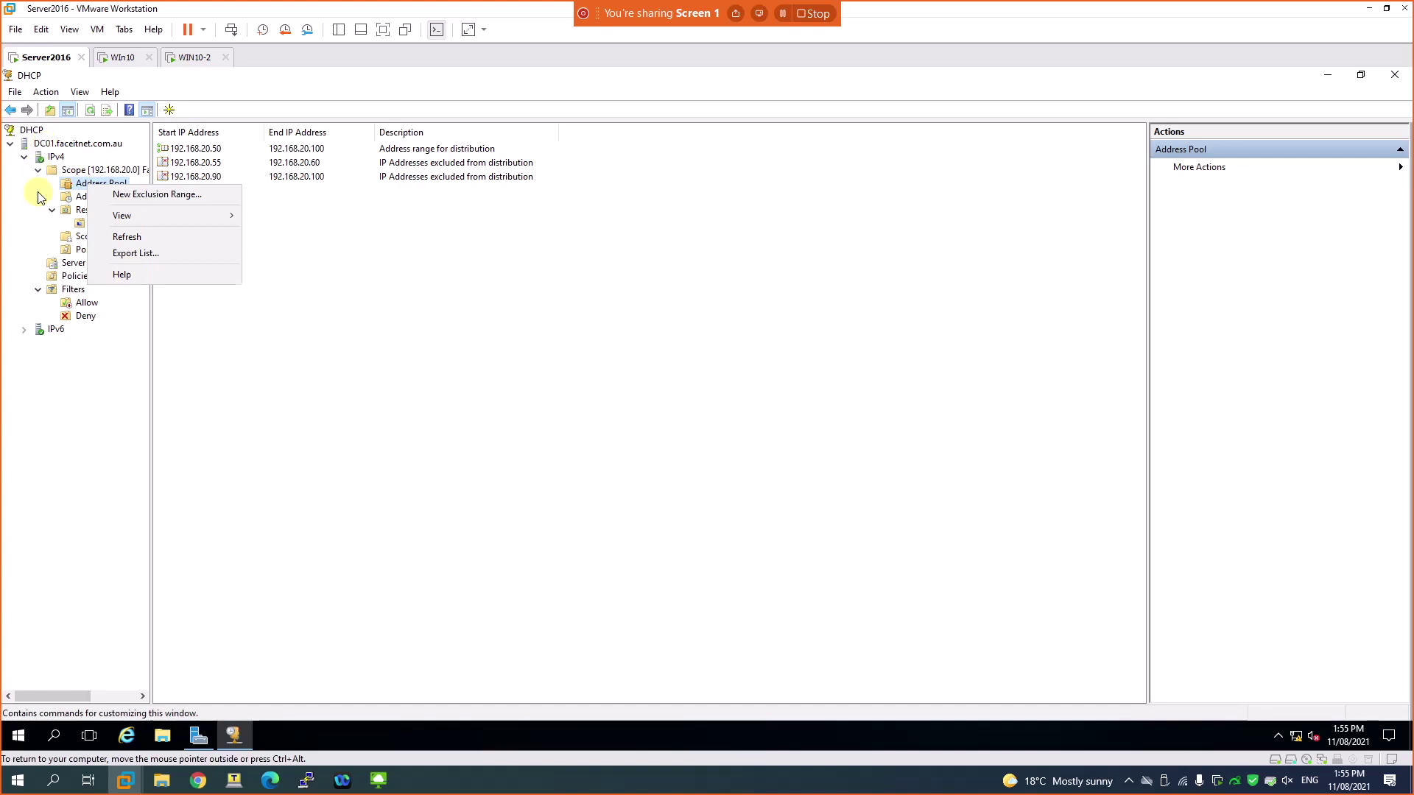
{"action": "left_click", "coordinate": [86, 197]}
{"action": "left_click", "coordinate": [88, 196]}
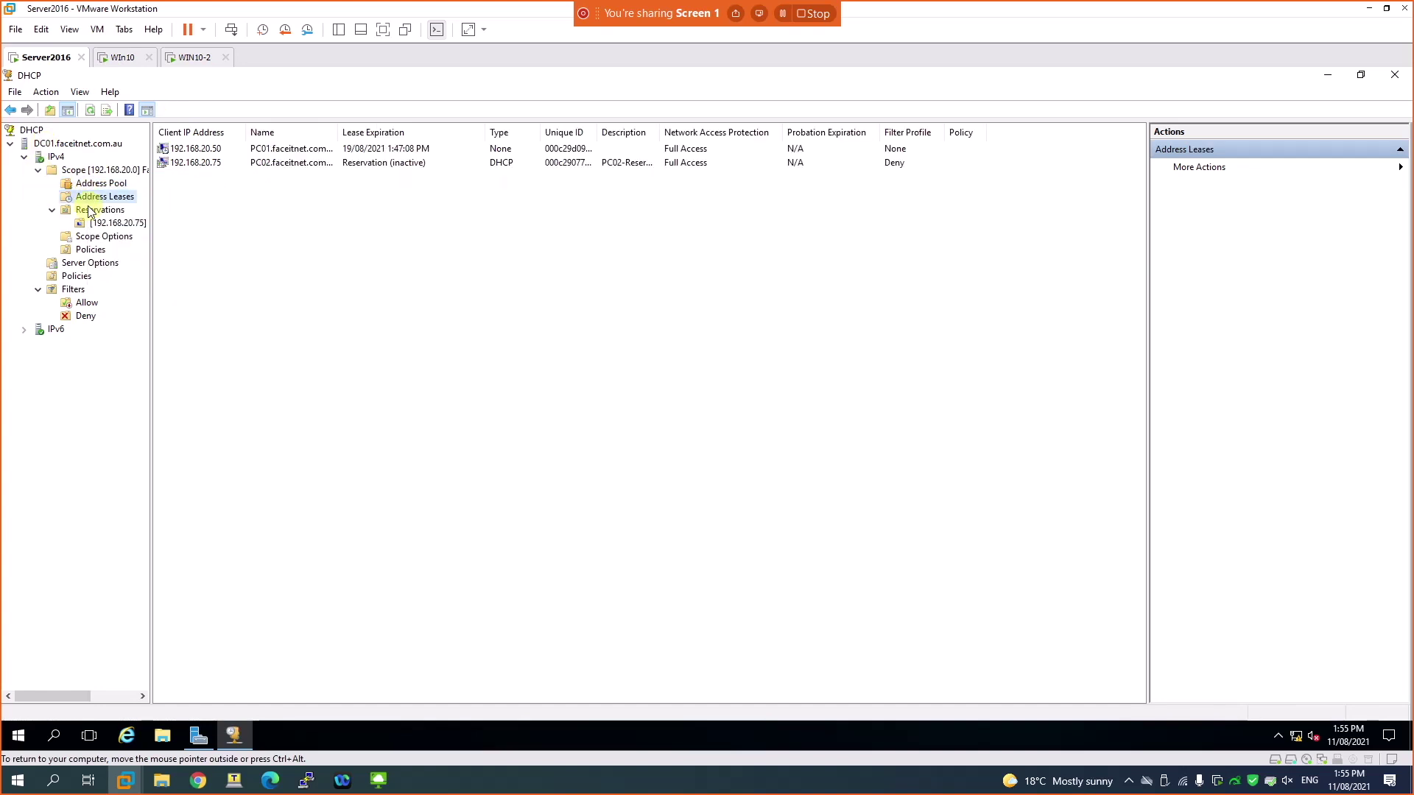
{"action": "left_click", "coordinate": [90, 211]}
{"action": "left_click", "coordinate": [89, 237]}
{"action": "left_click", "coordinate": [88, 251]}
Step: Examine the available options in the IPv4 Server Options configuration, and cancel without changes
{"action": "left_click", "coordinate": [89, 262]}
{"action": "right_click", "coordinate": [89, 263]}
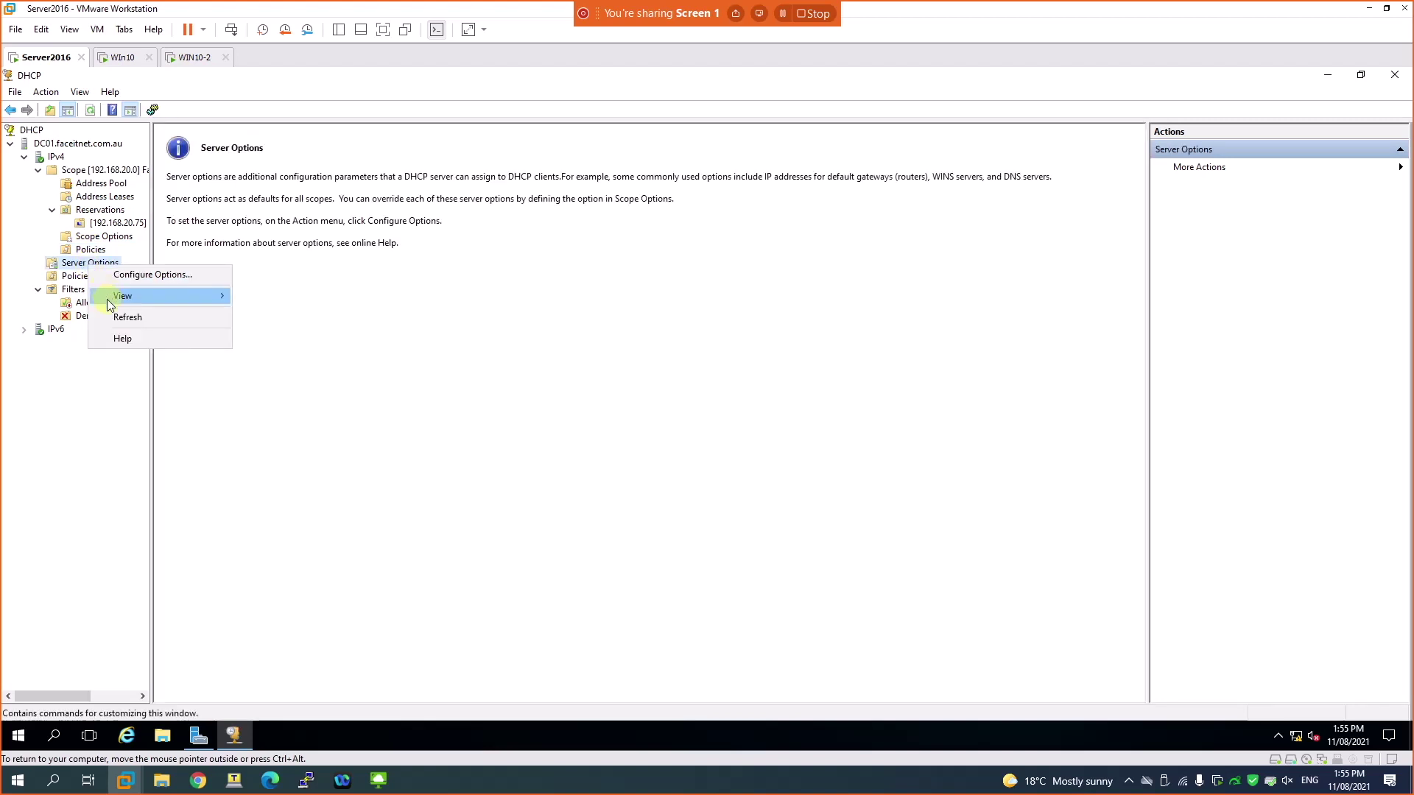
{"action": "left_click", "coordinate": [143, 275]}
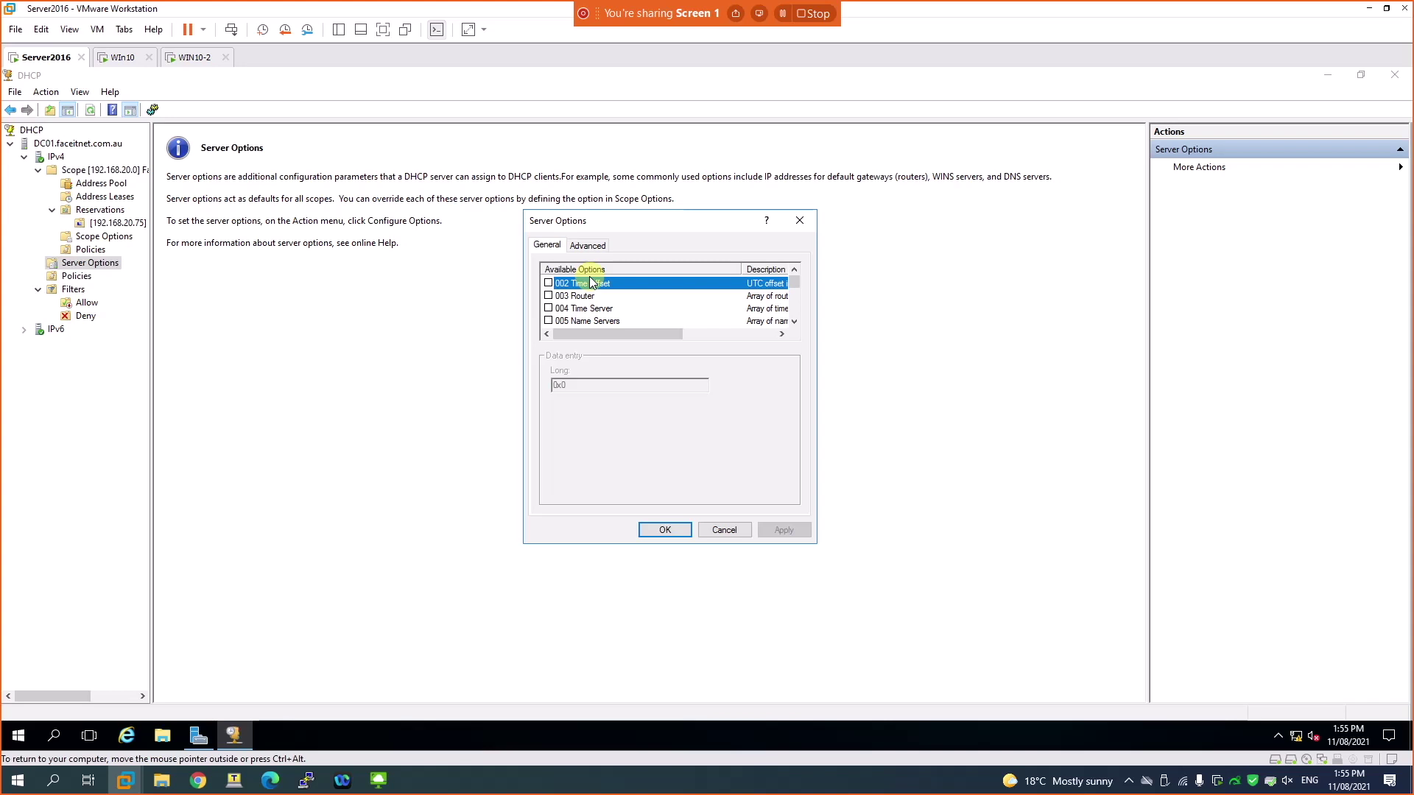
{"action": "scroll", "coordinate": [593, 282], "scroll_direction": "down", "scroll_amount": 1}
{"action": "scroll", "coordinate": [593, 306], "scroll_direction": "up", "scroll_amount": 2}
{"action": "scroll", "coordinate": [592, 307], "scroll_direction": "down", "scroll_amount": 2}
{"action": "scroll", "coordinate": [593, 308], "scroll_direction": "down", "scroll_amount": 1}
{"action": "scroll", "coordinate": [593, 308], "scroll_direction": "up", "scroll_amount": 2}
{"action": "scroll", "coordinate": [592, 308], "scroll_direction": "down", "scroll_amount": 4}
{"action": "scroll", "coordinate": [593, 308], "scroll_direction": "down", "scroll_amount": 1}
{"action": "left_click", "coordinate": [724, 529]}
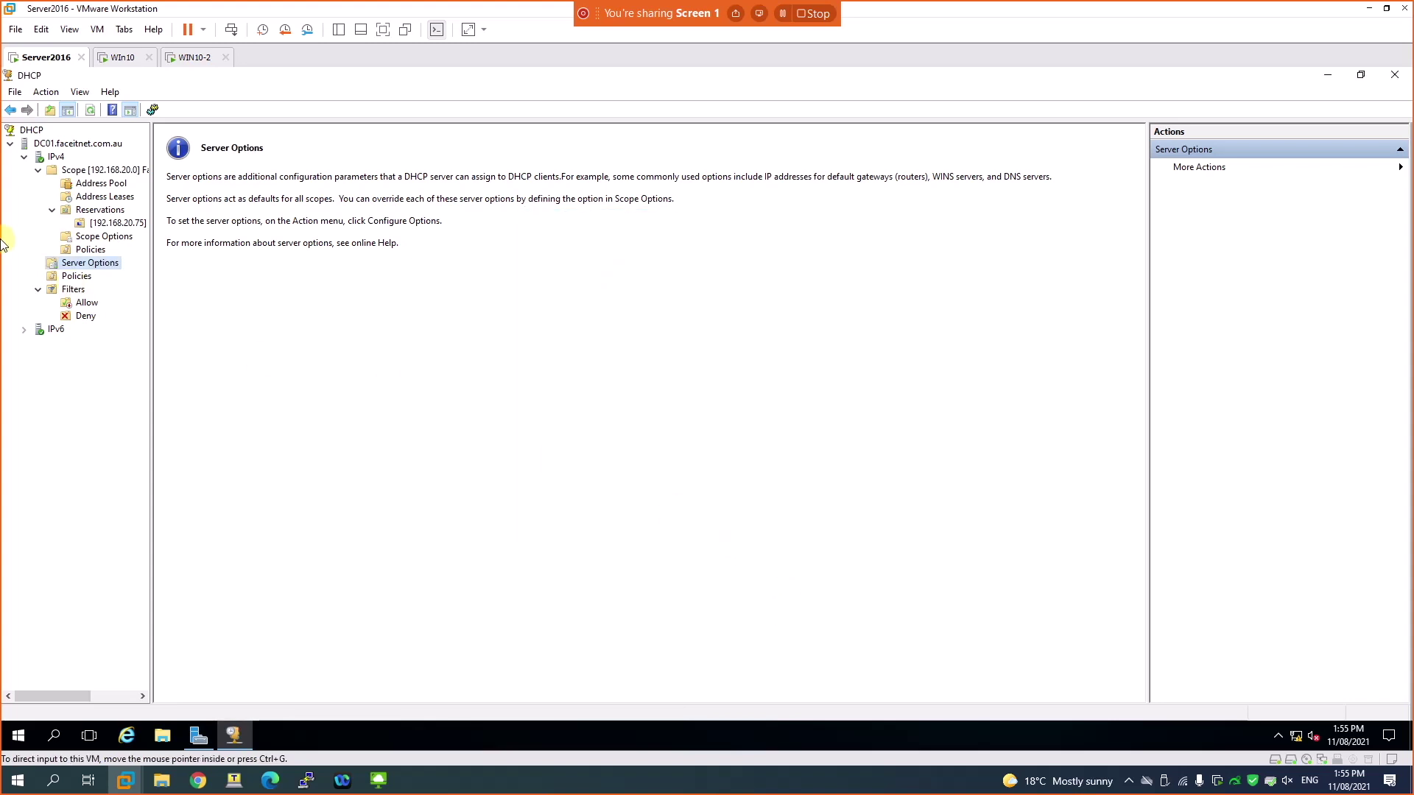
Step: Expand the IPv6 node and view the options available in its Server Options configuration
{"action": "left_click", "coordinate": [25, 329]}
{"action": "left_click", "coordinate": [55, 342]}
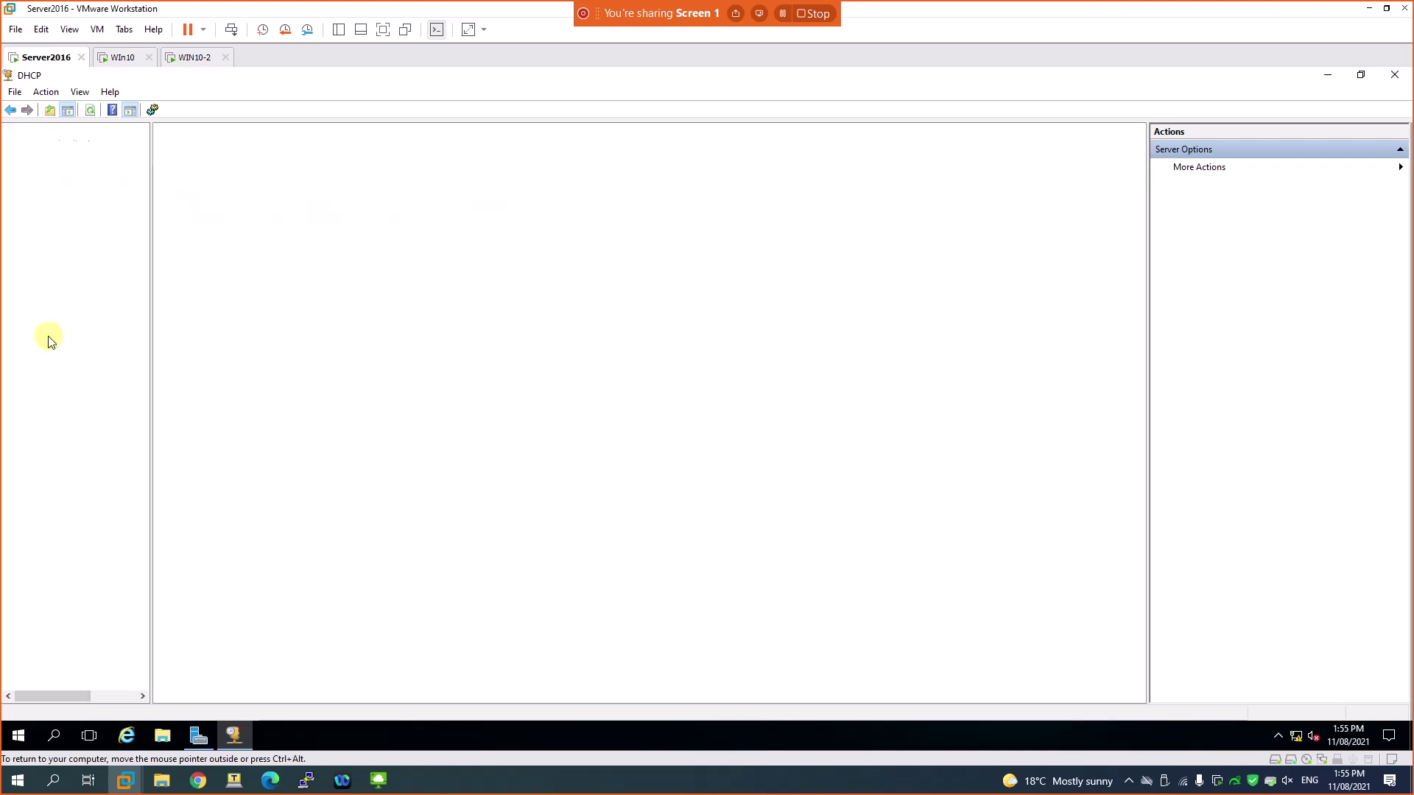
{"action": "right_click", "coordinate": [67, 343]}
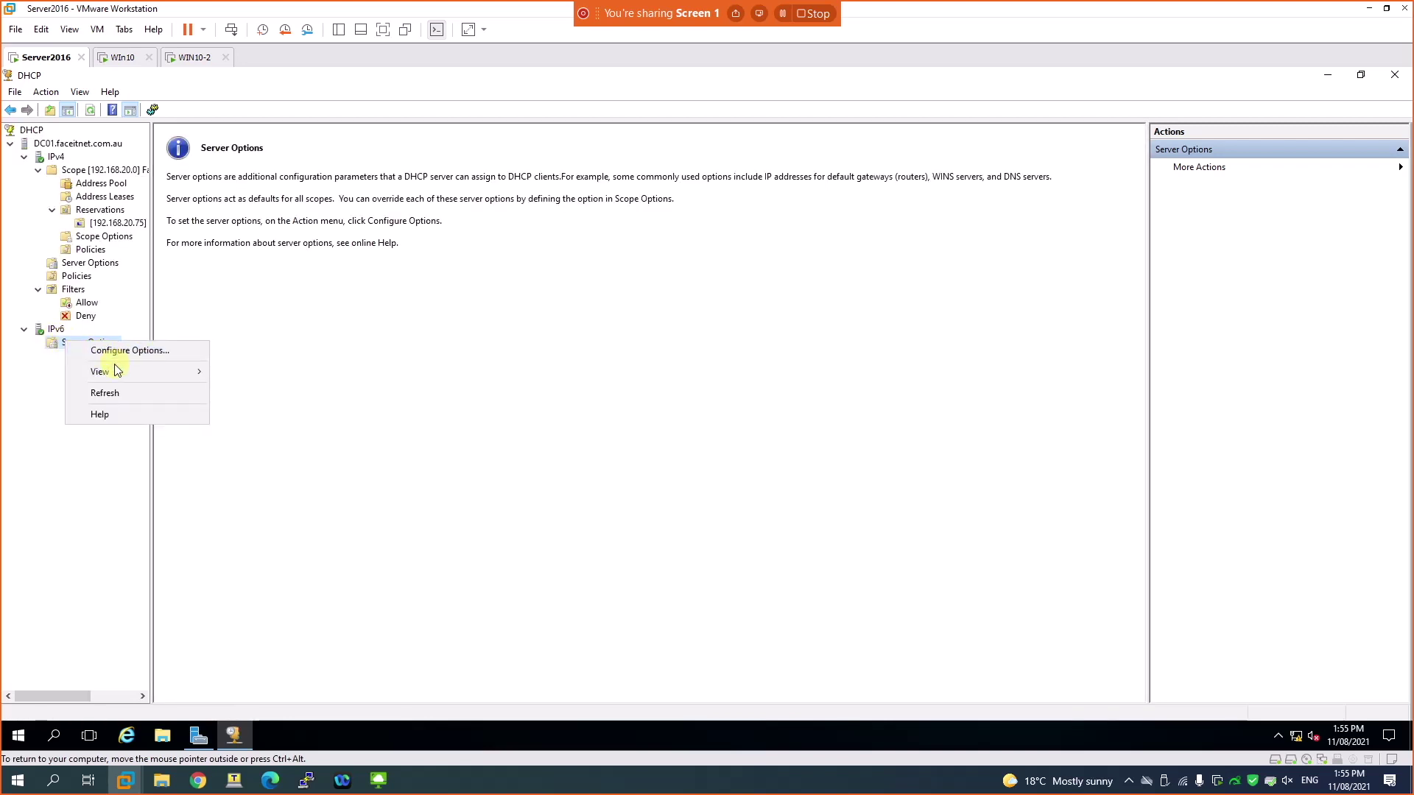
{"action": "left_click", "coordinate": [103, 350]}
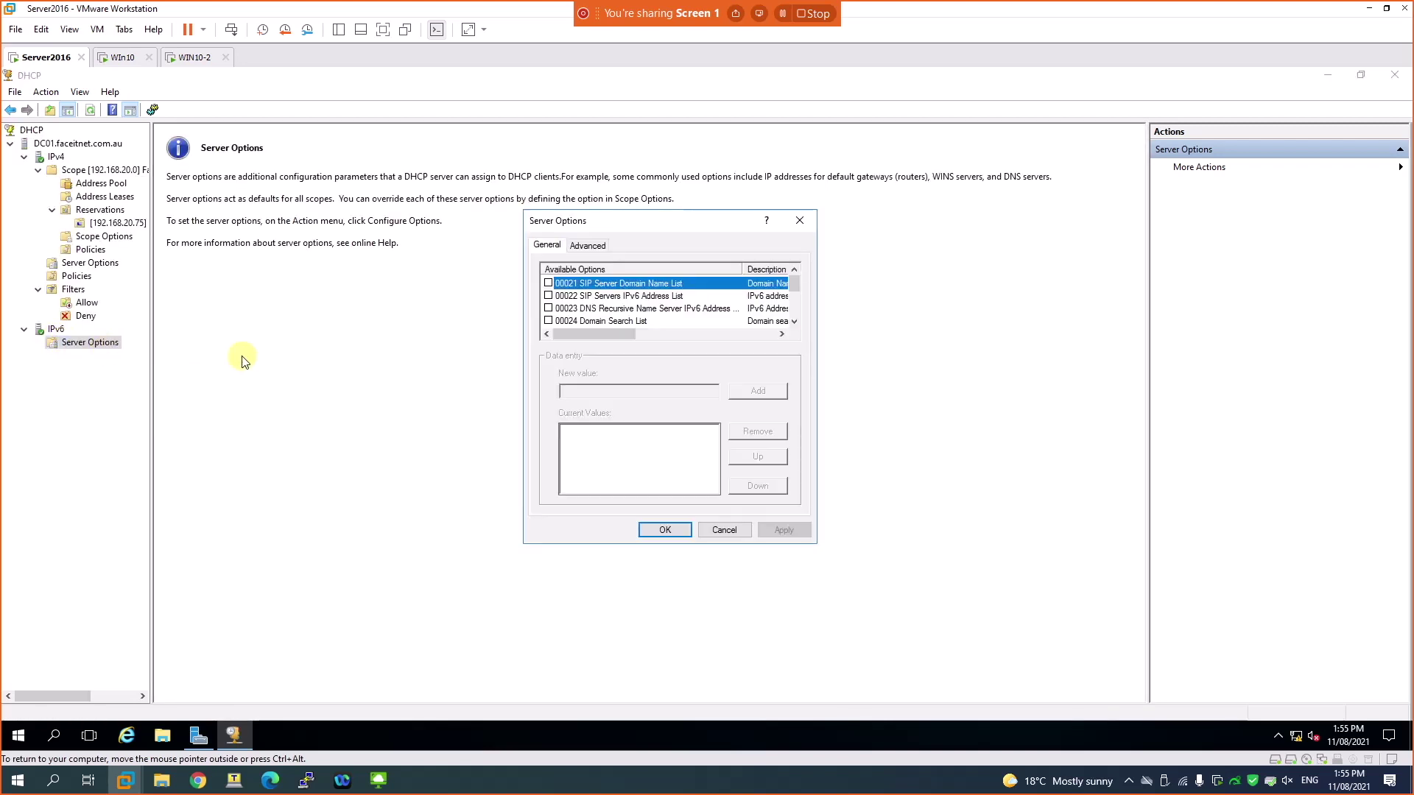
{"action": "key", "text": "Escape"}
Step: Preview the New Scope Wizard for IPv6 as far as the scope name page, and cancel it
{"action": "left_click", "coordinate": [53, 329]}
{"action": "right_click", "coordinate": [53, 328]}
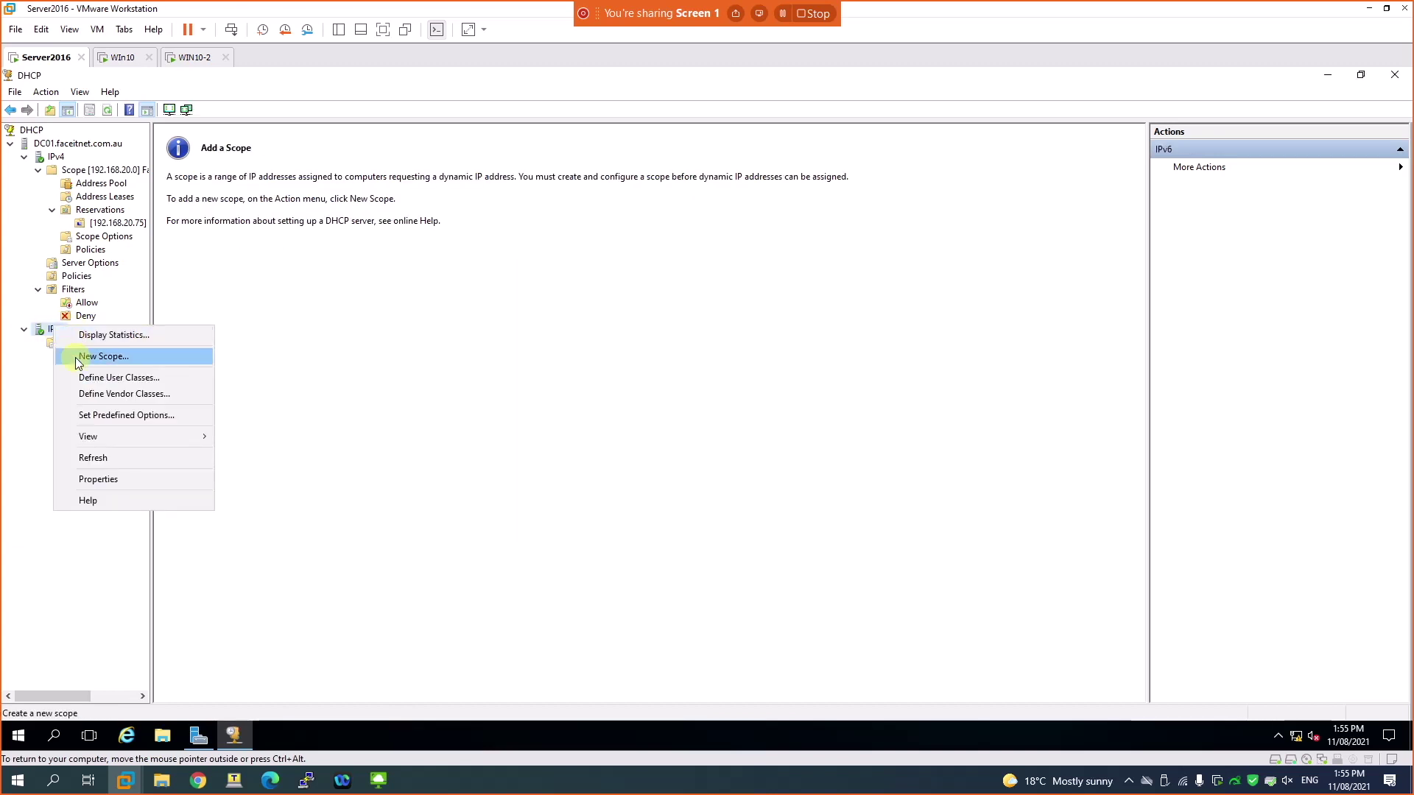
{"action": "left_click", "coordinate": [75, 361]}
{"action": "left_click", "coordinate": [789, 551]}
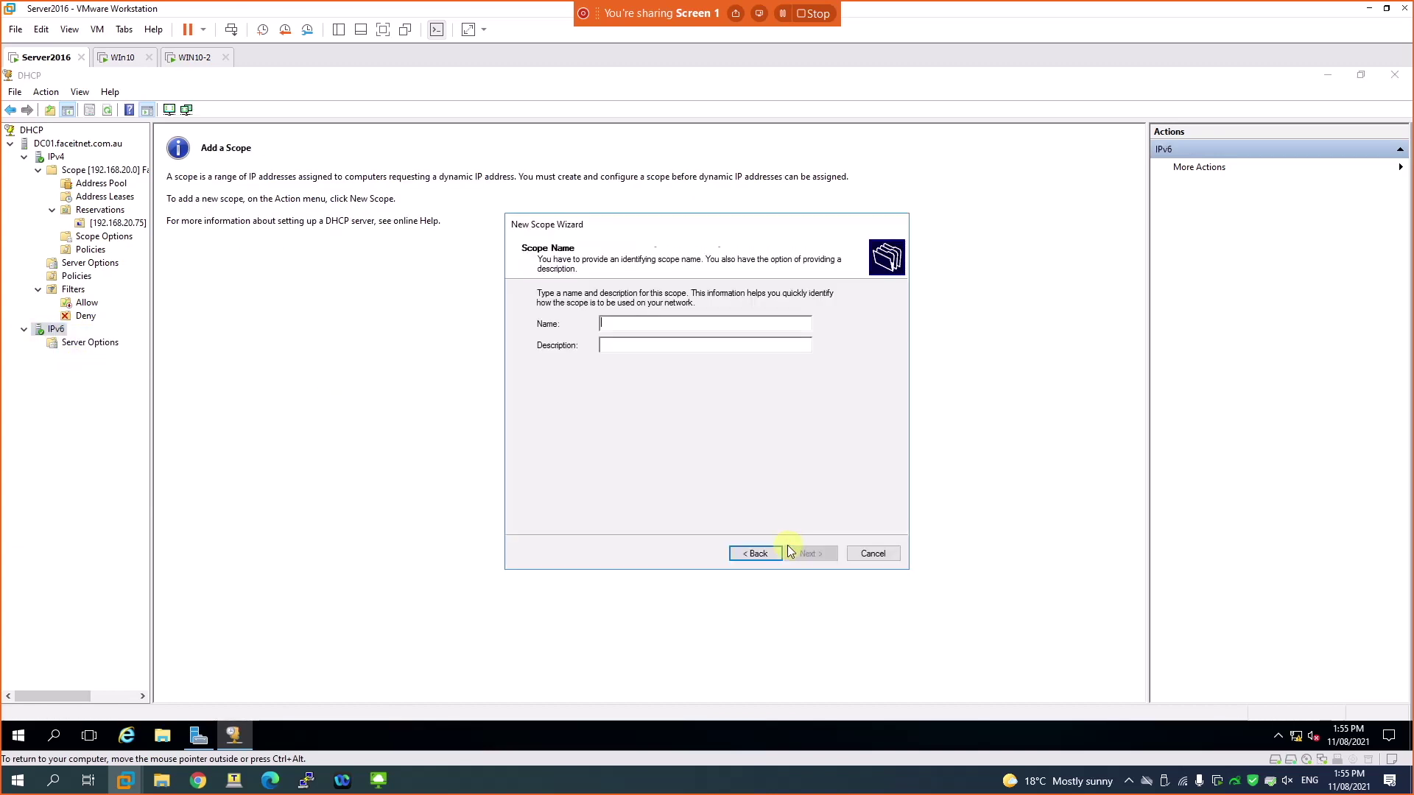
{"action": "left_click", "coordinate": [871, 554]}
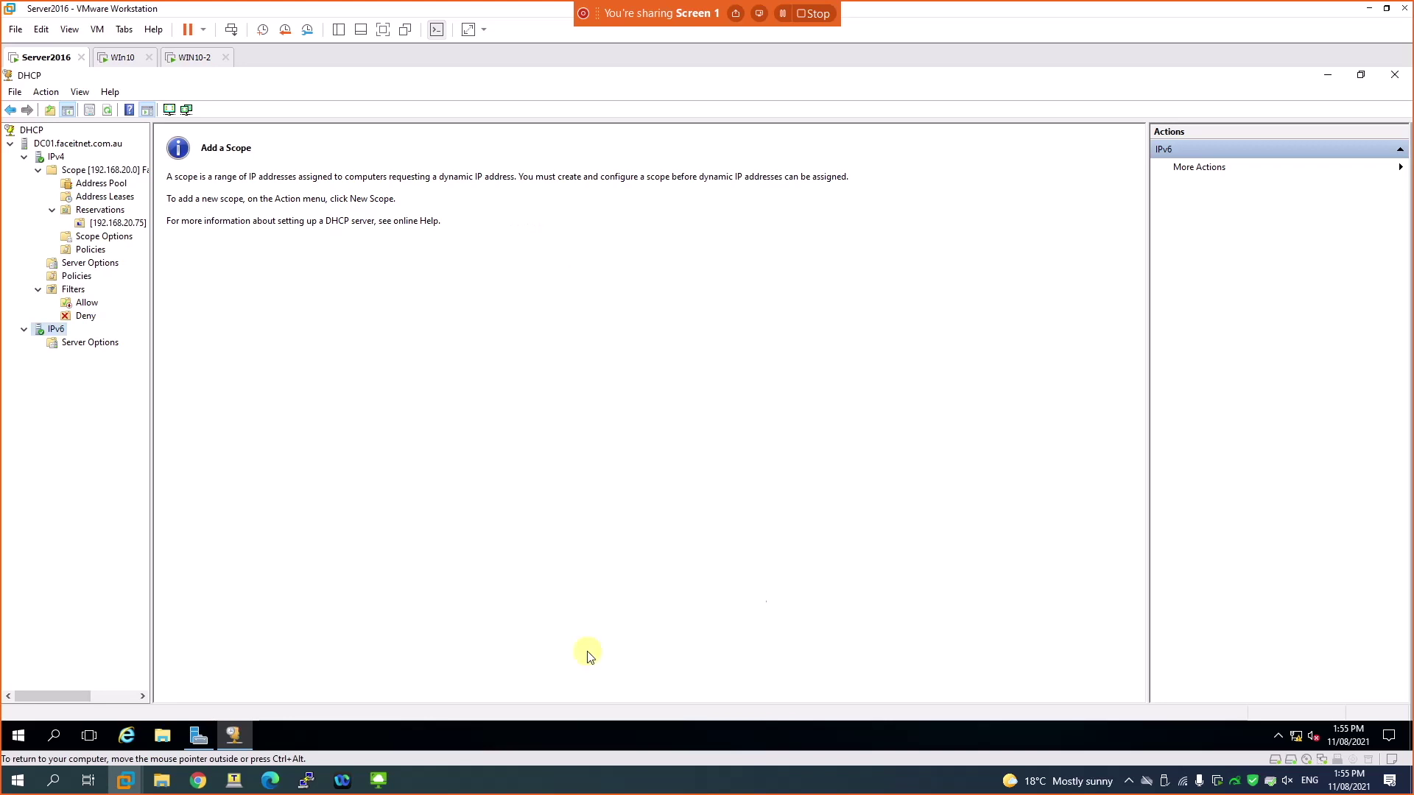
Step: Minimize the DHCP console and cancel the IPv6 Server Options dialog that is still open
{"action": "left_click", "coordinate": [236, 743]}
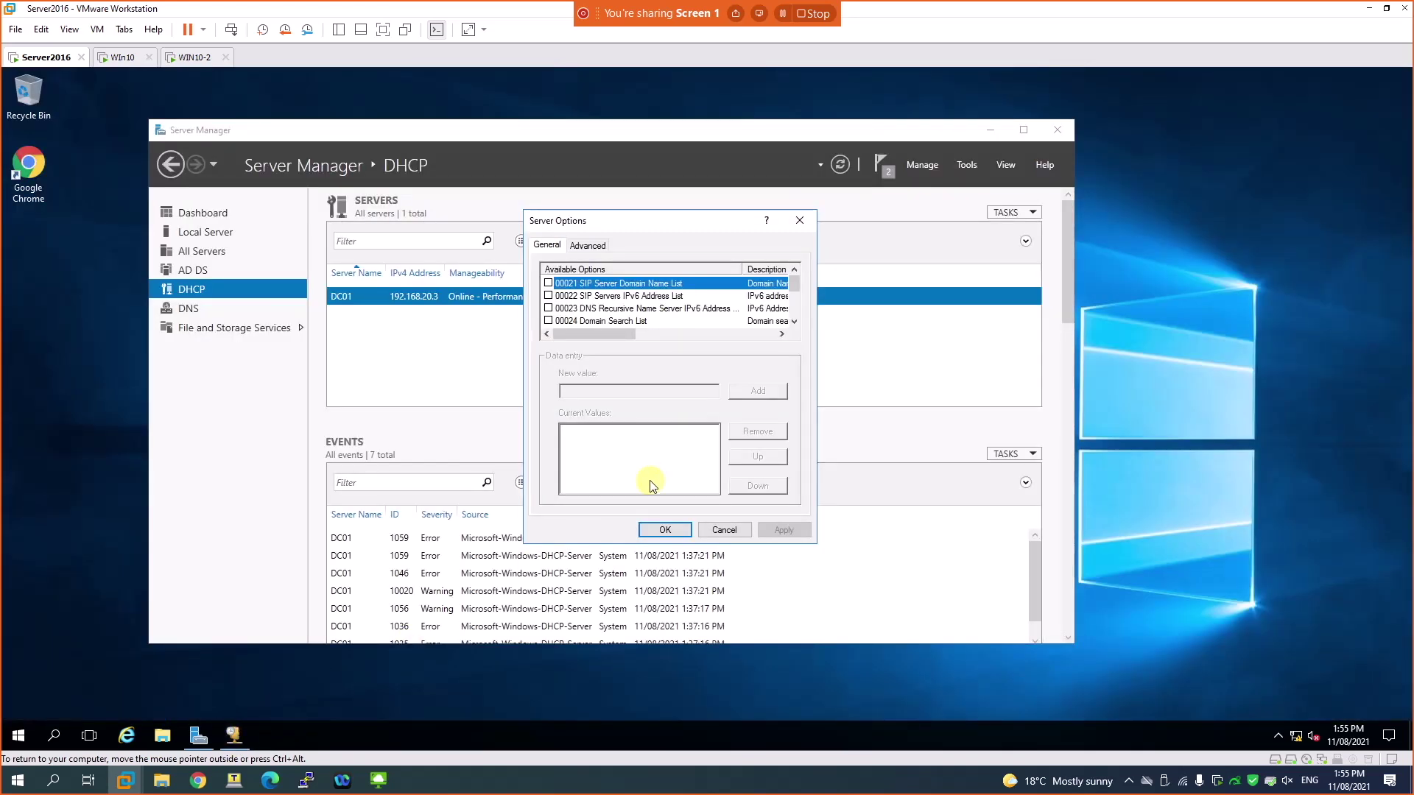
{"action": "left_click", "coordinate": [723, 530]}
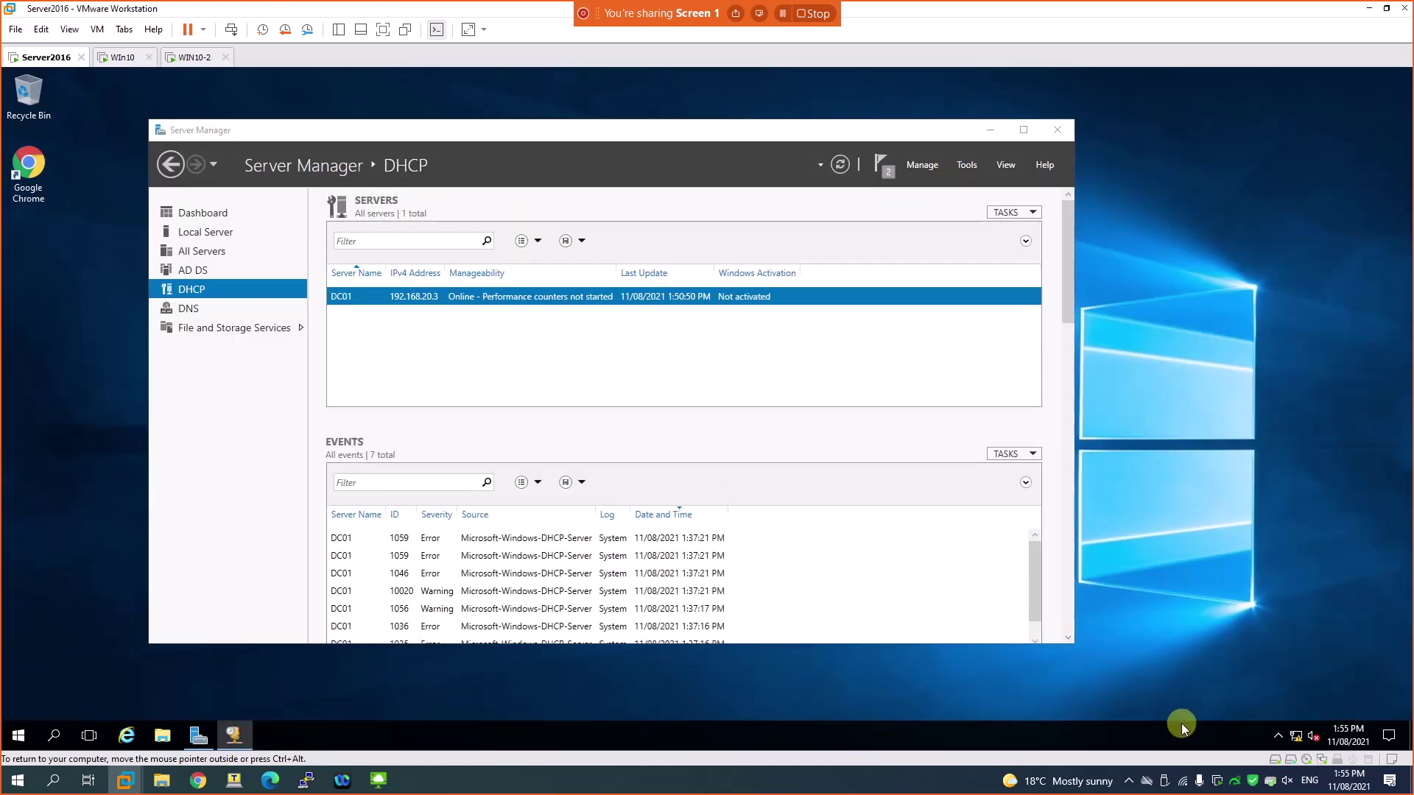
{"action": "left_click", "coordinate": [1130, 786]}
{"action": "right_click", "coordinate": [1128, 751]}
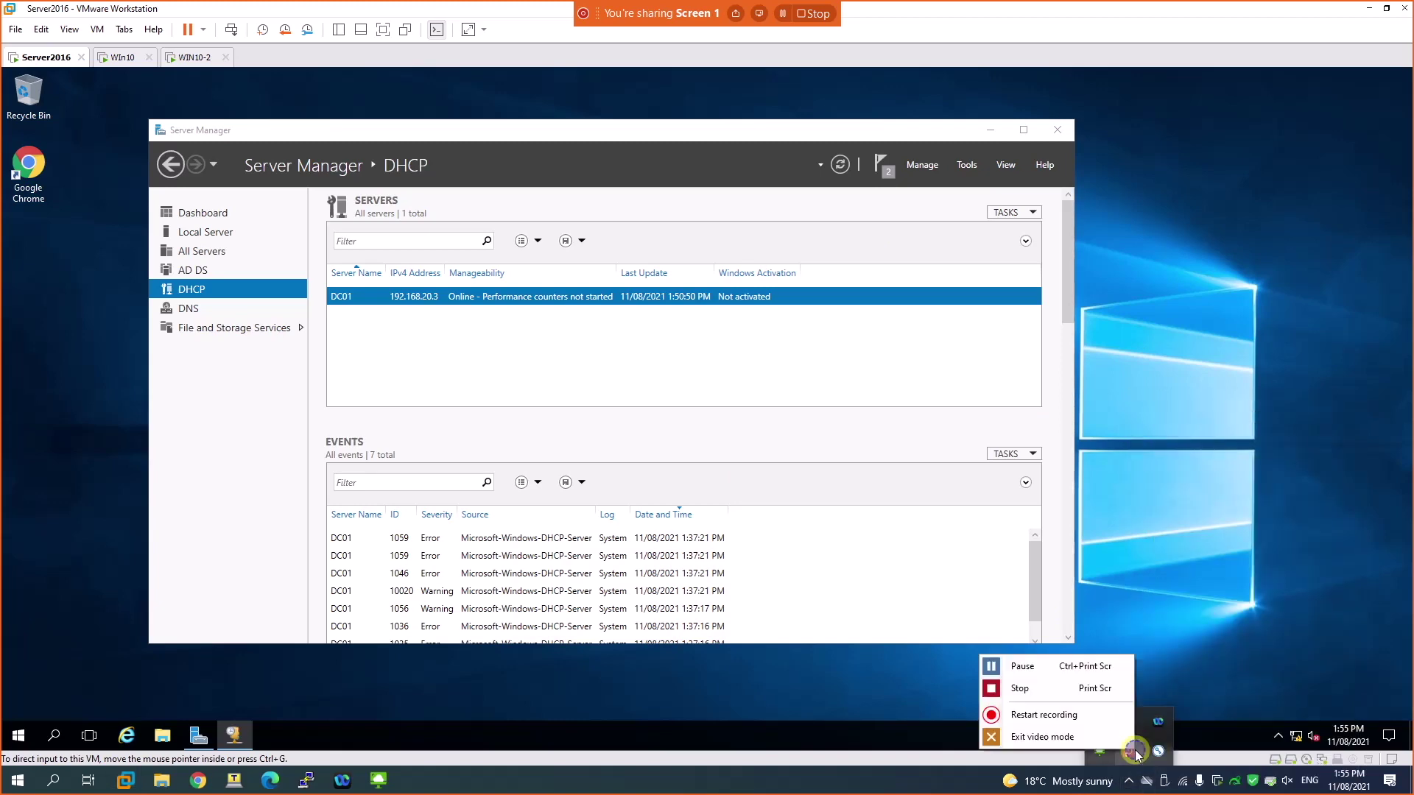